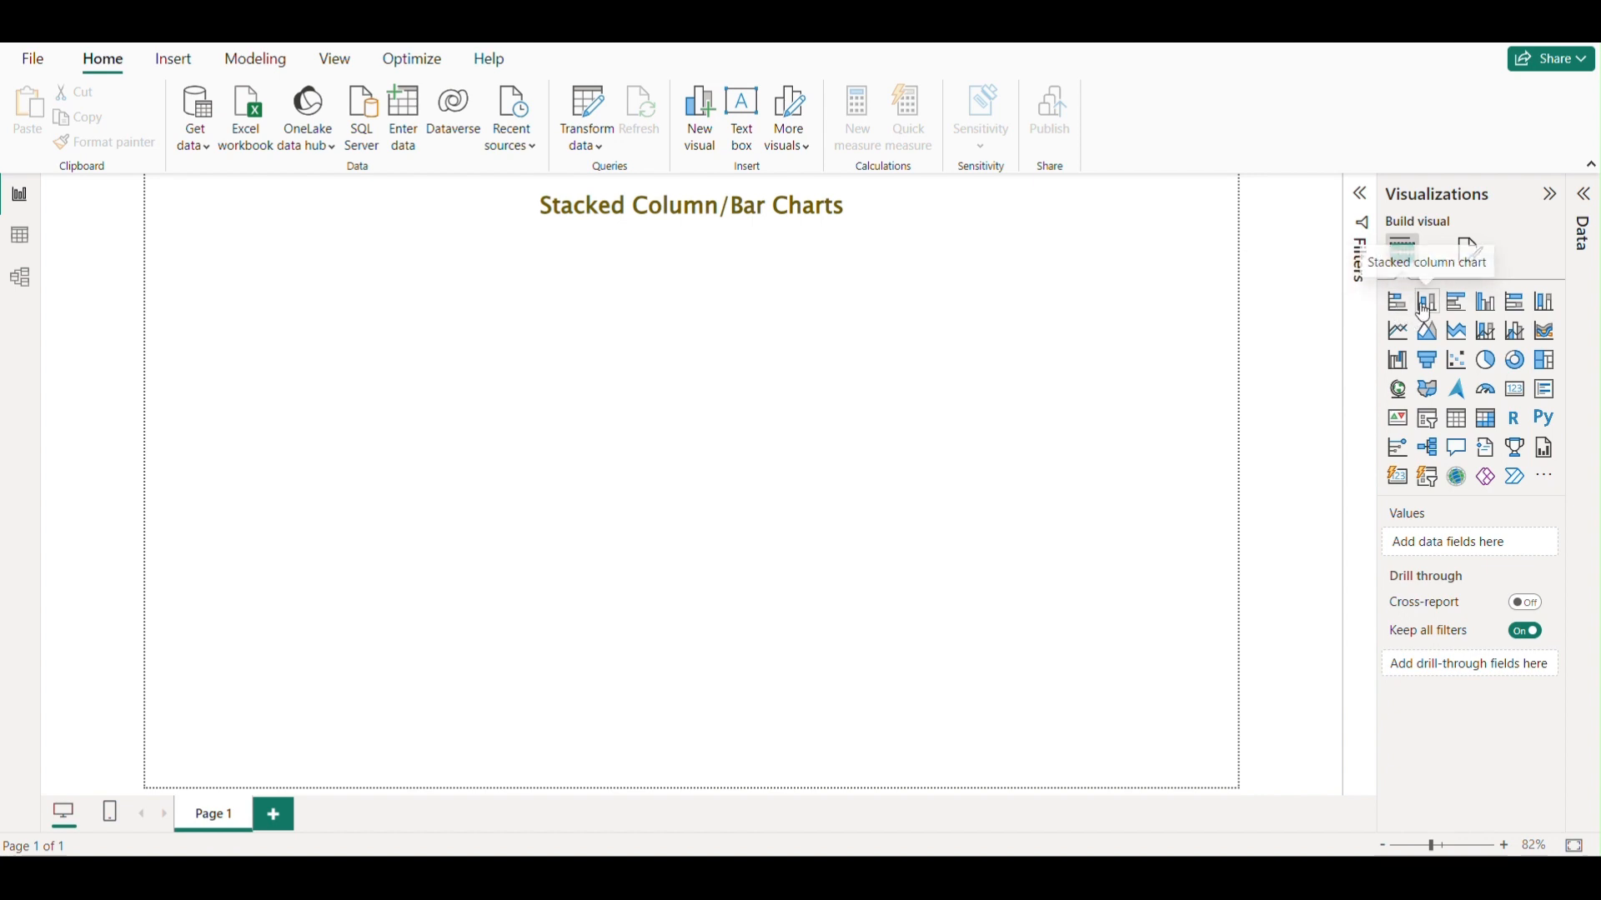
# Open the Finance_Data Excel workbook from the Power BI Data folder as a new data source.
pyautogui.click(1586, 196)
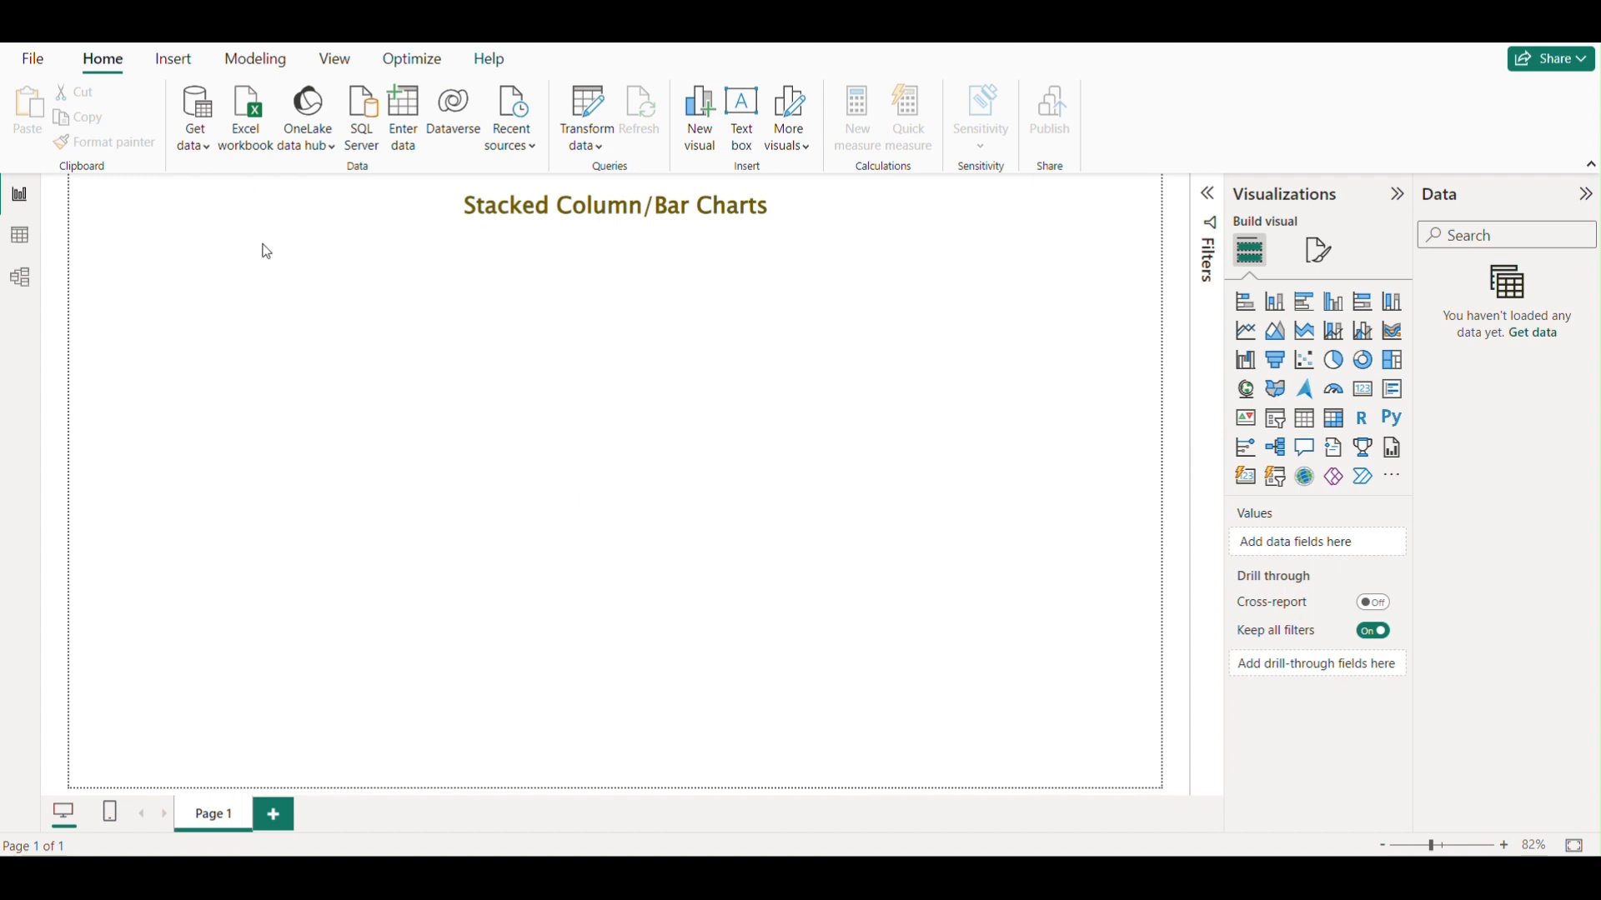
pyautogui.click(206, 150)
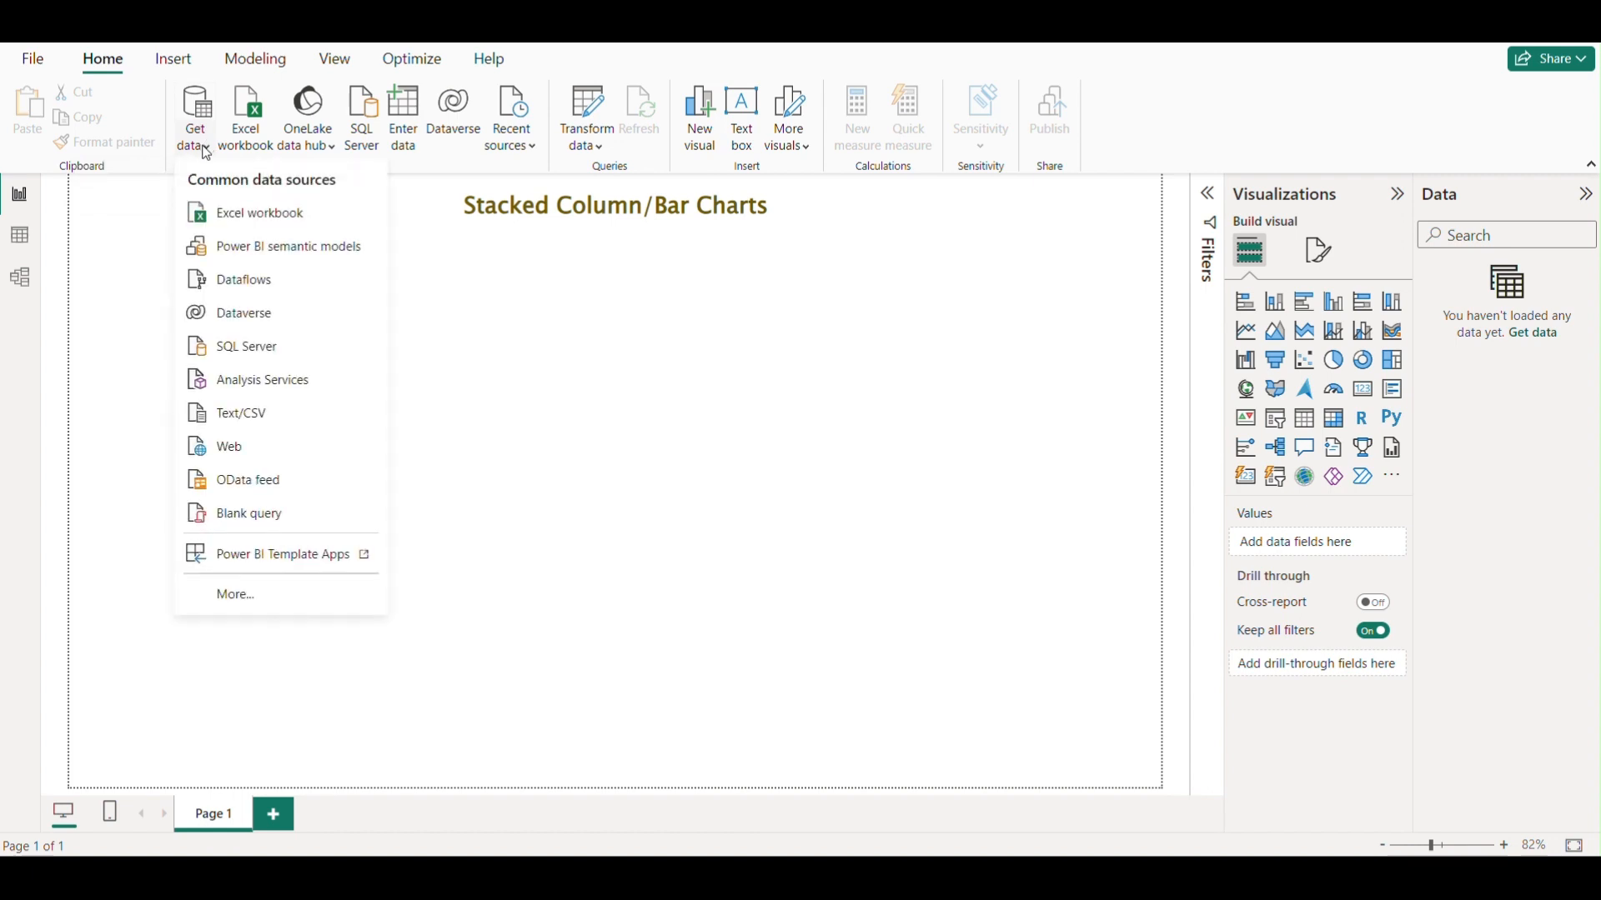
pyautogui.click(266, 213)
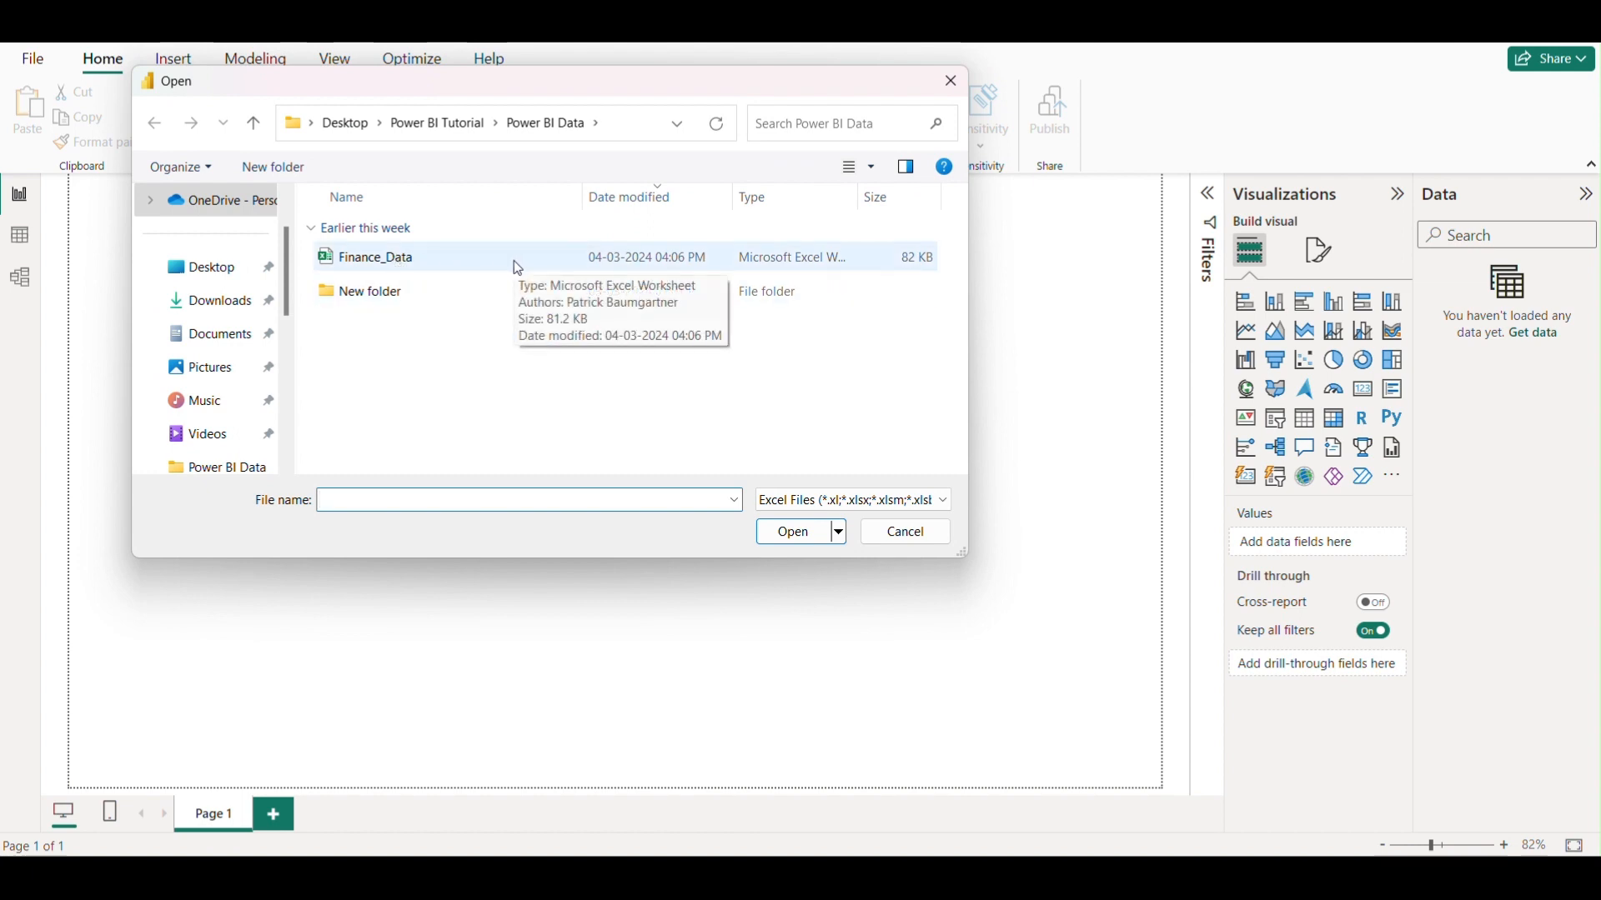
pyautogui.click(408, 260)
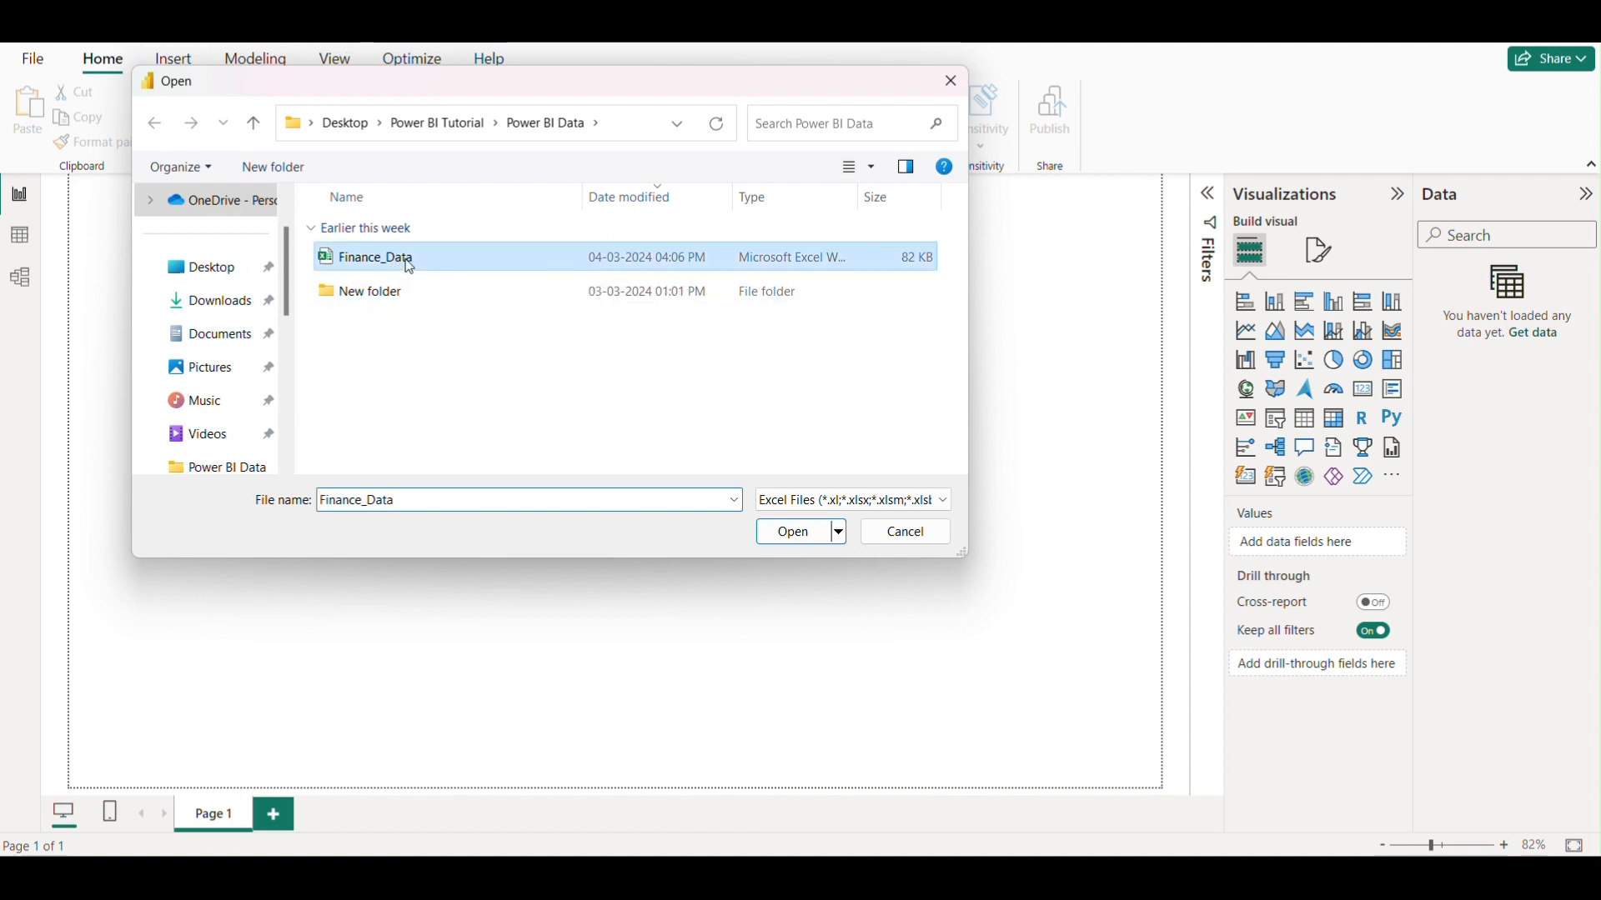
pyautogui.click(794, 537)
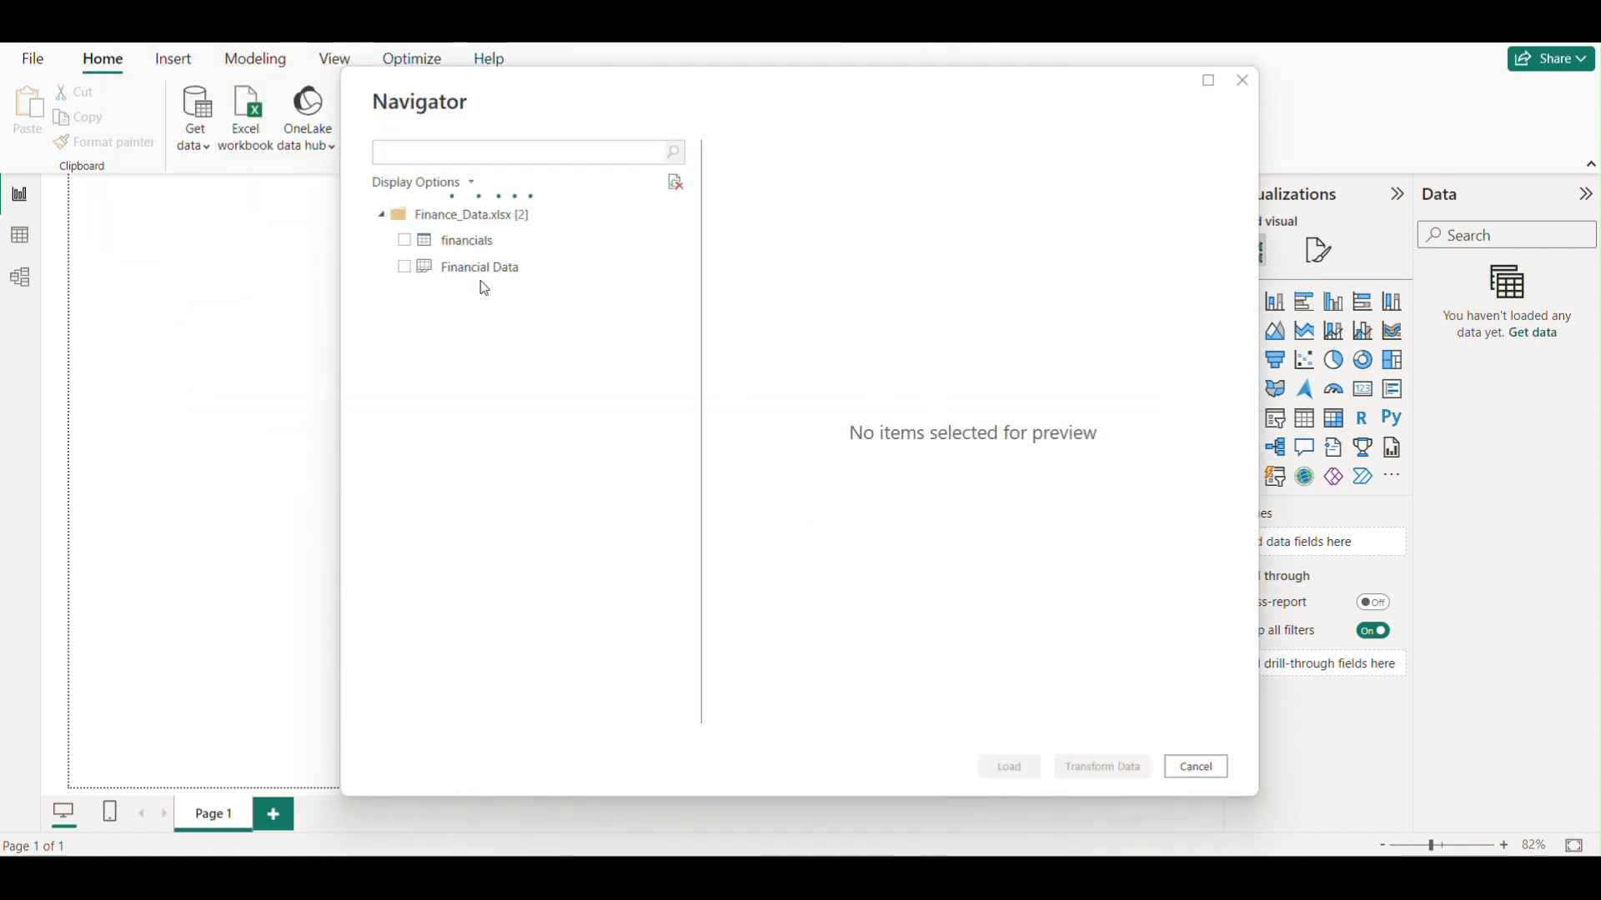
# Select the Financial Data table in the navigator, preview its columns, and load it.
pyautogui.click(405, 269)
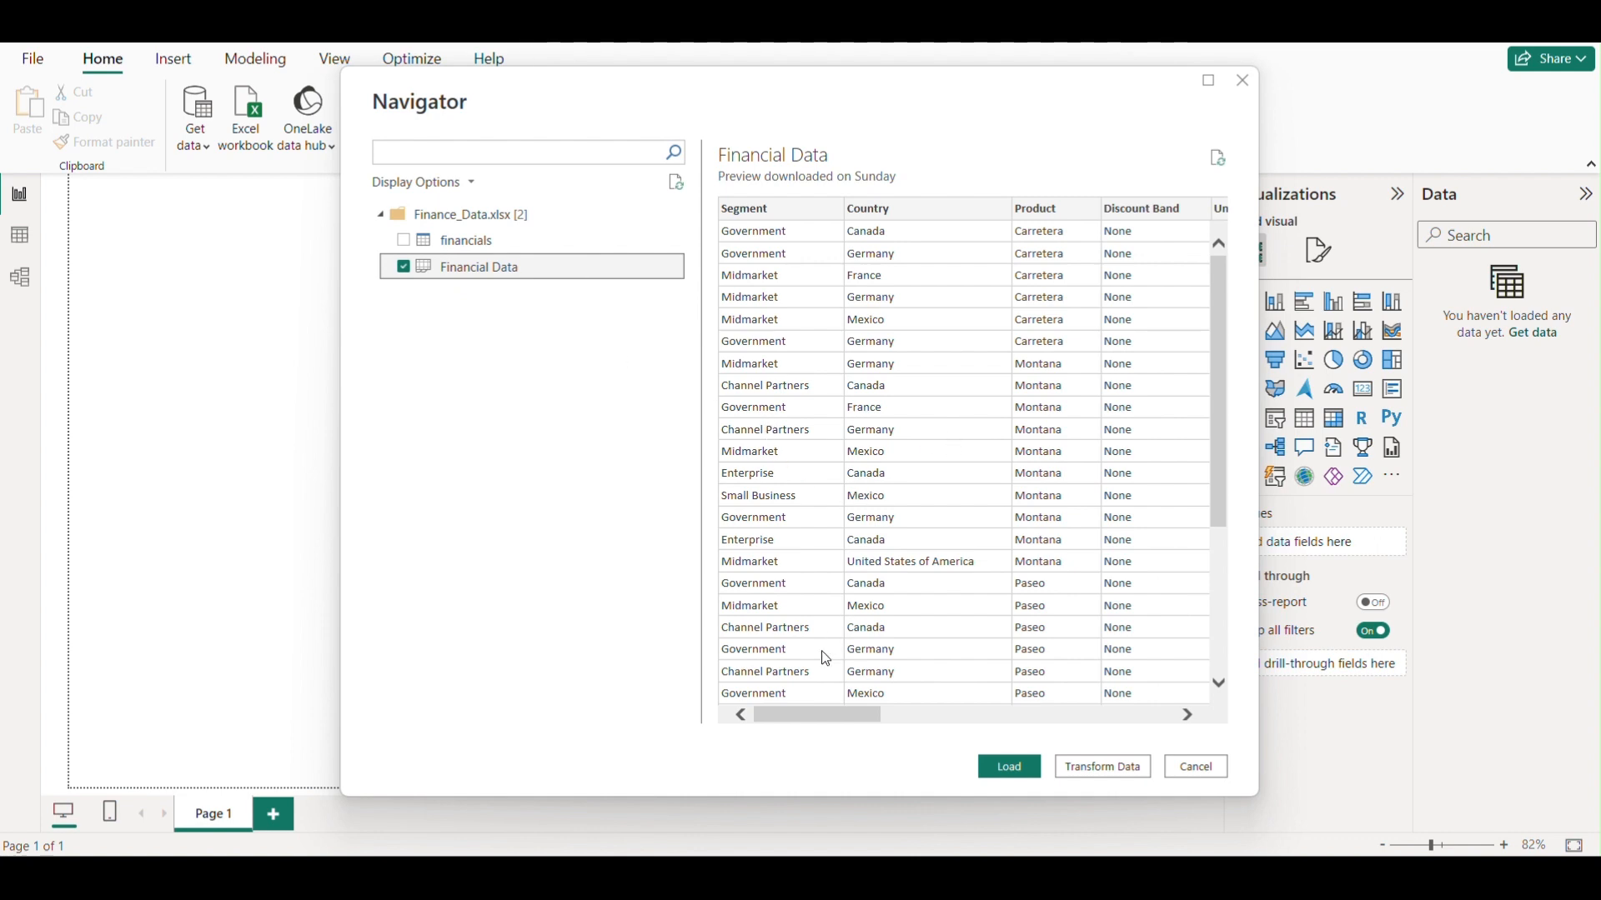
pyautogui.moveTo(818, 714); pyautogui.dragTo(767, 719)
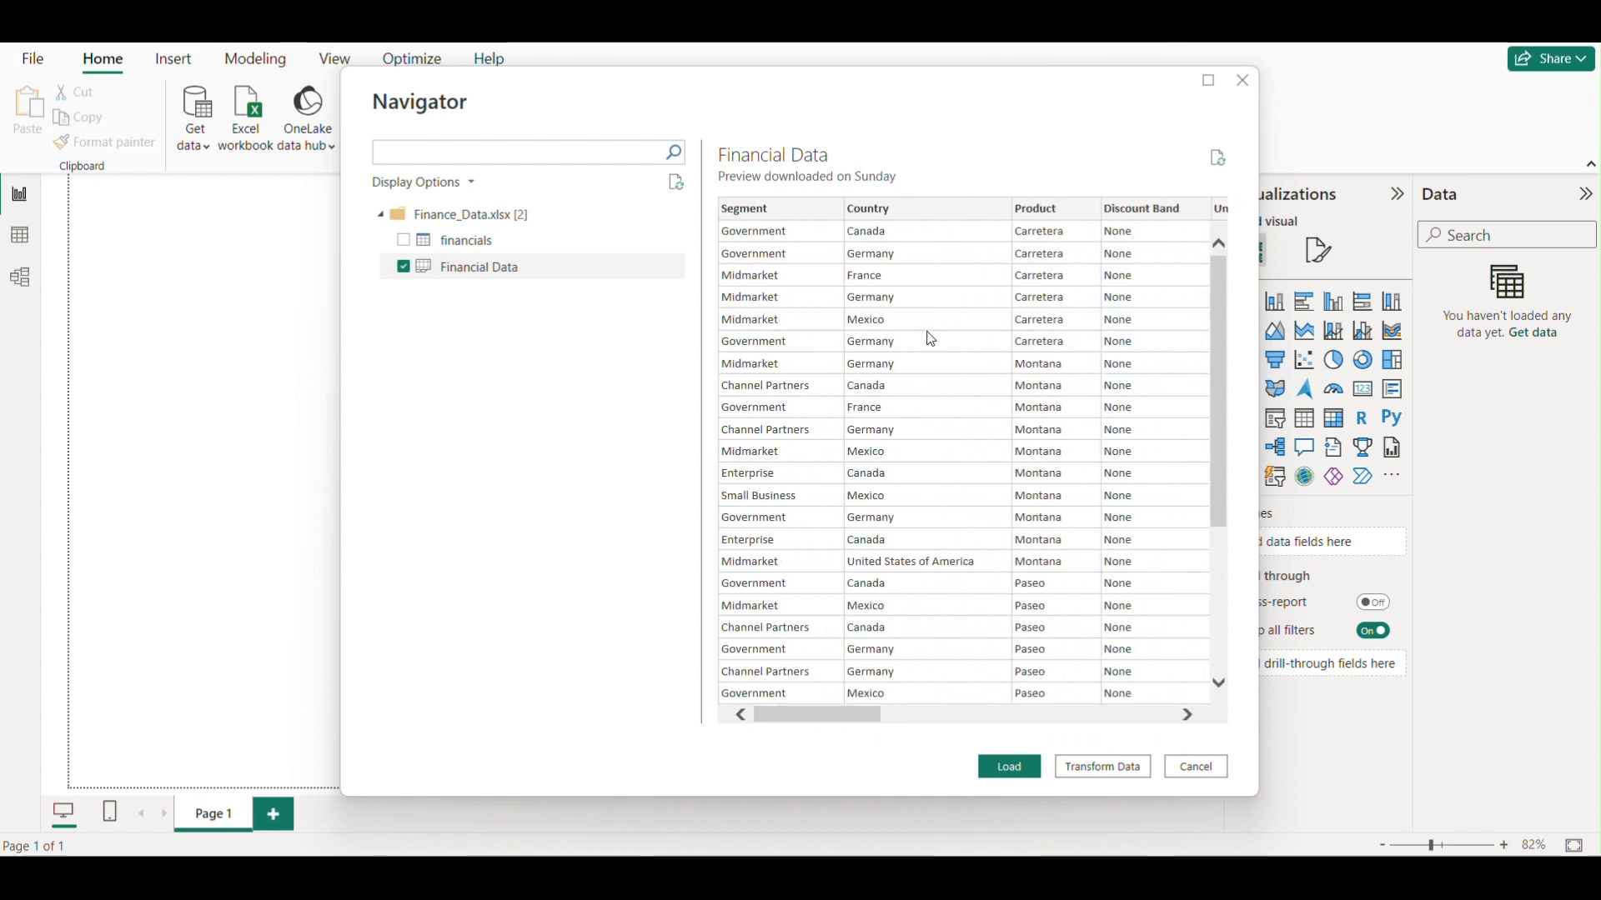
pyautogui.moveTo(879, 715)
pyautogui.mouseDown()
pyautogui.moveTo(1174, 714)
pyautogui.moveTo(877, 716)
pyautogui.mouseUp()
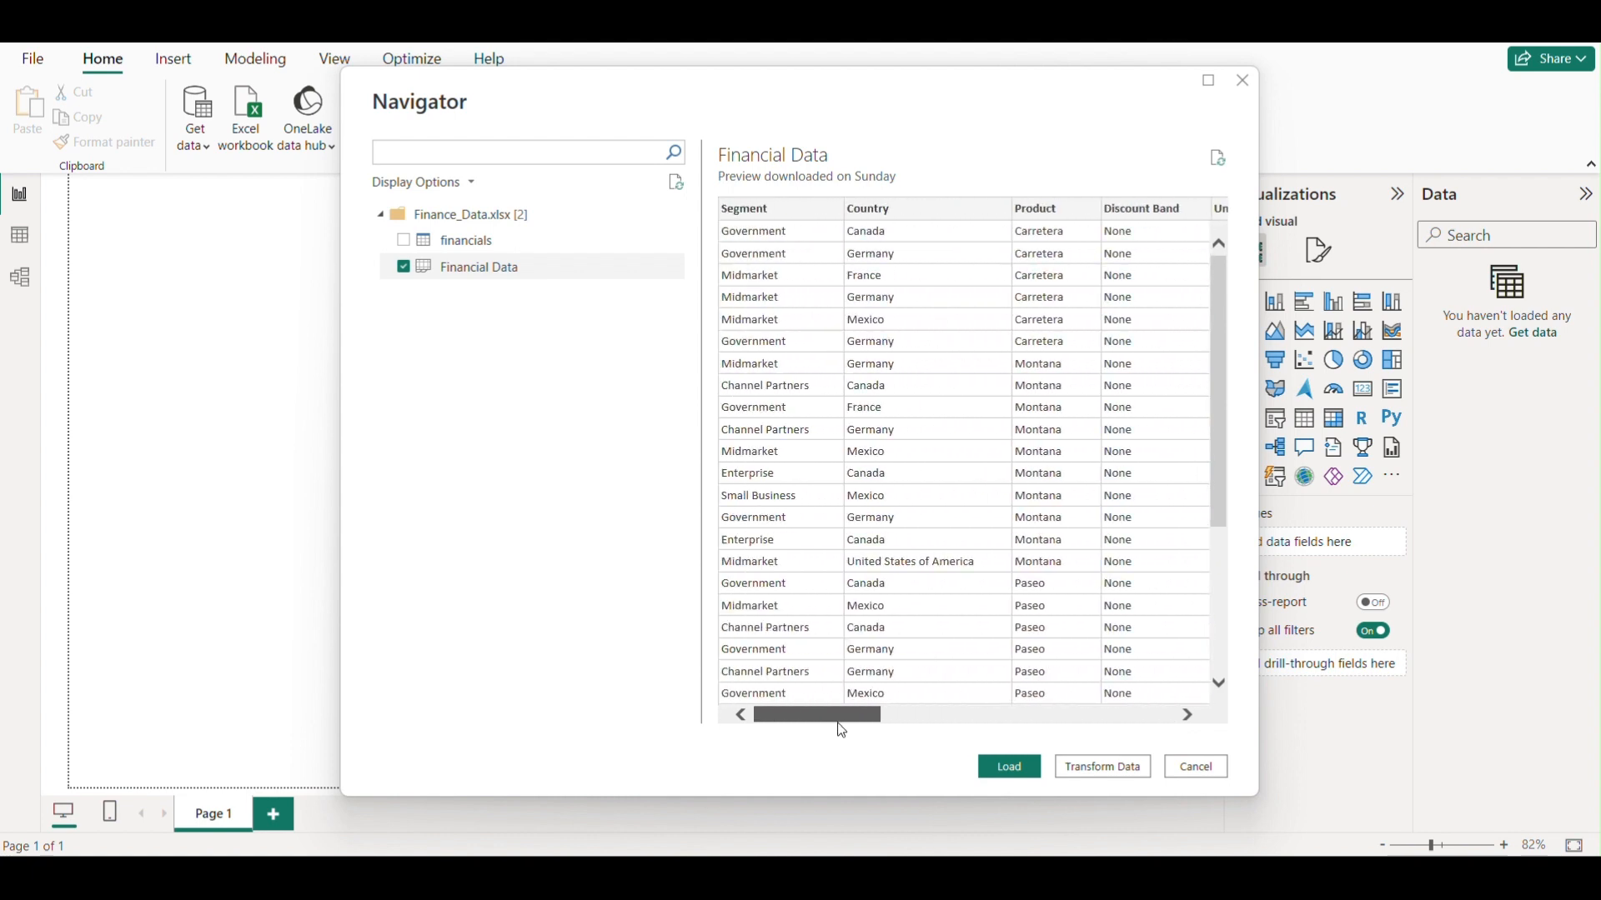
pyautogui.click(1011, 767)
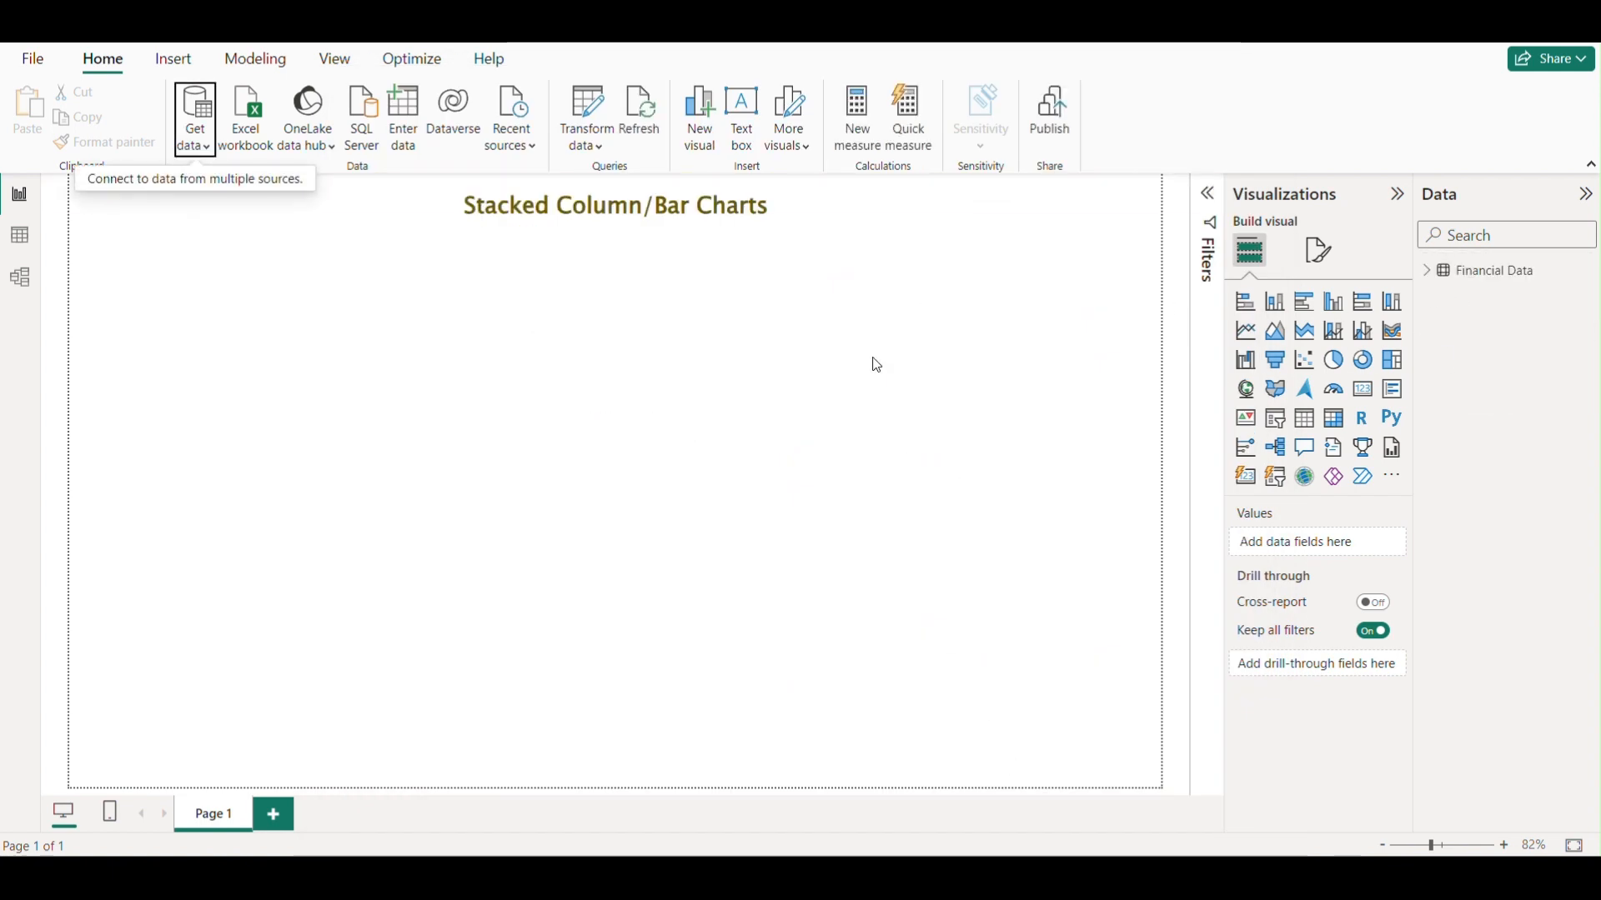
# Insert a stacked bar chart visual and enlarge it to about a third of the page on the left.
pyautogui.click(1434, 280)
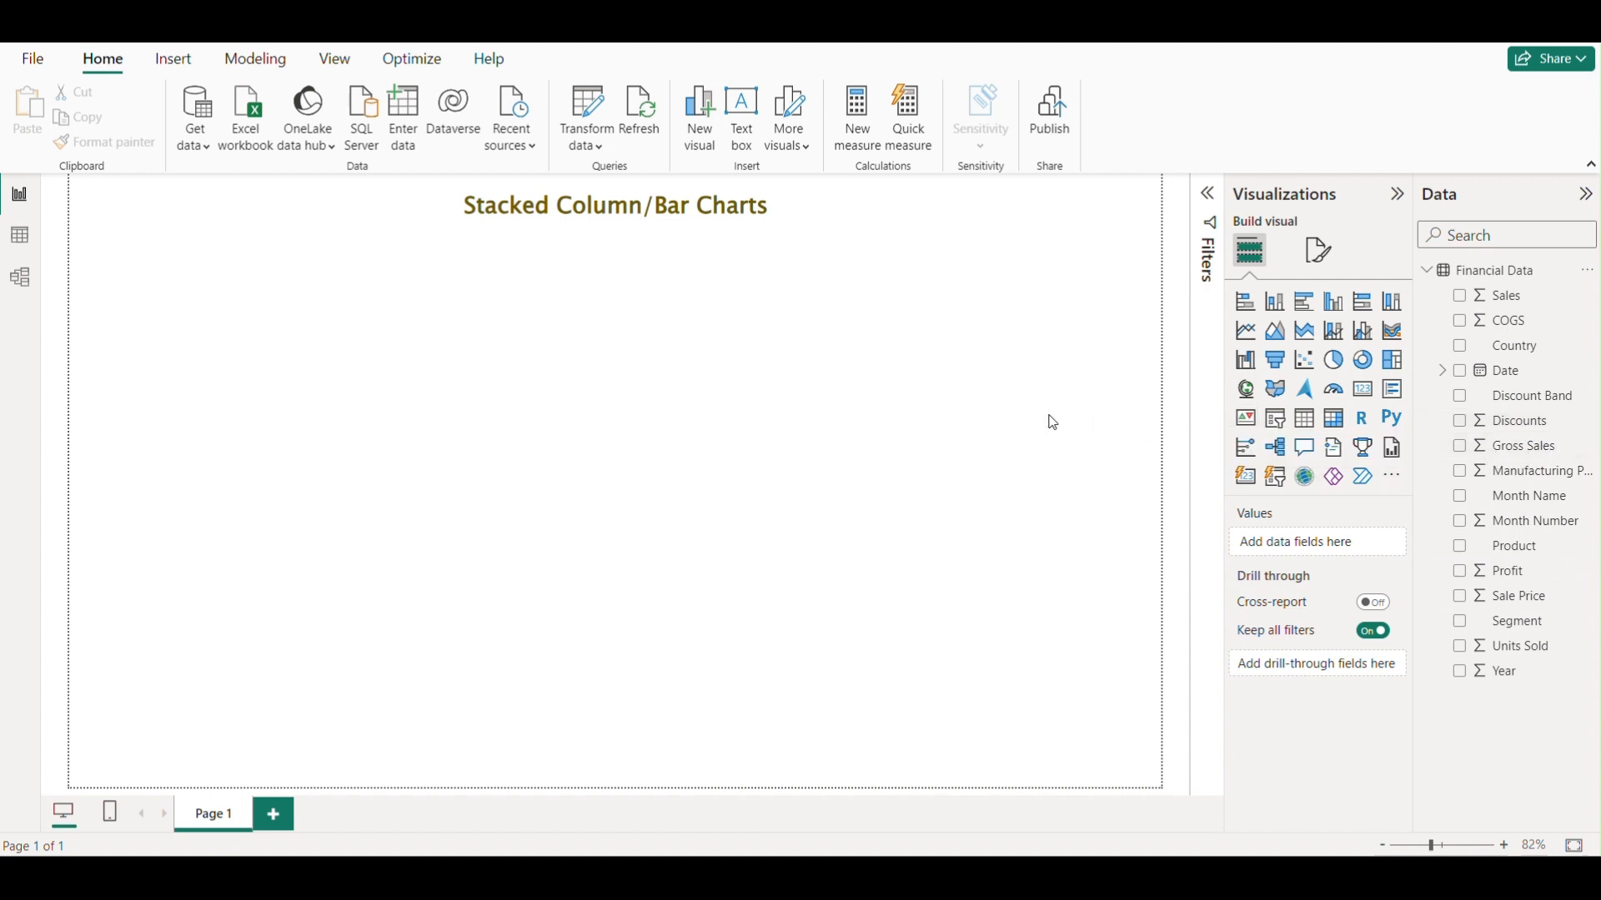
pyautogui.click(1426, 270)
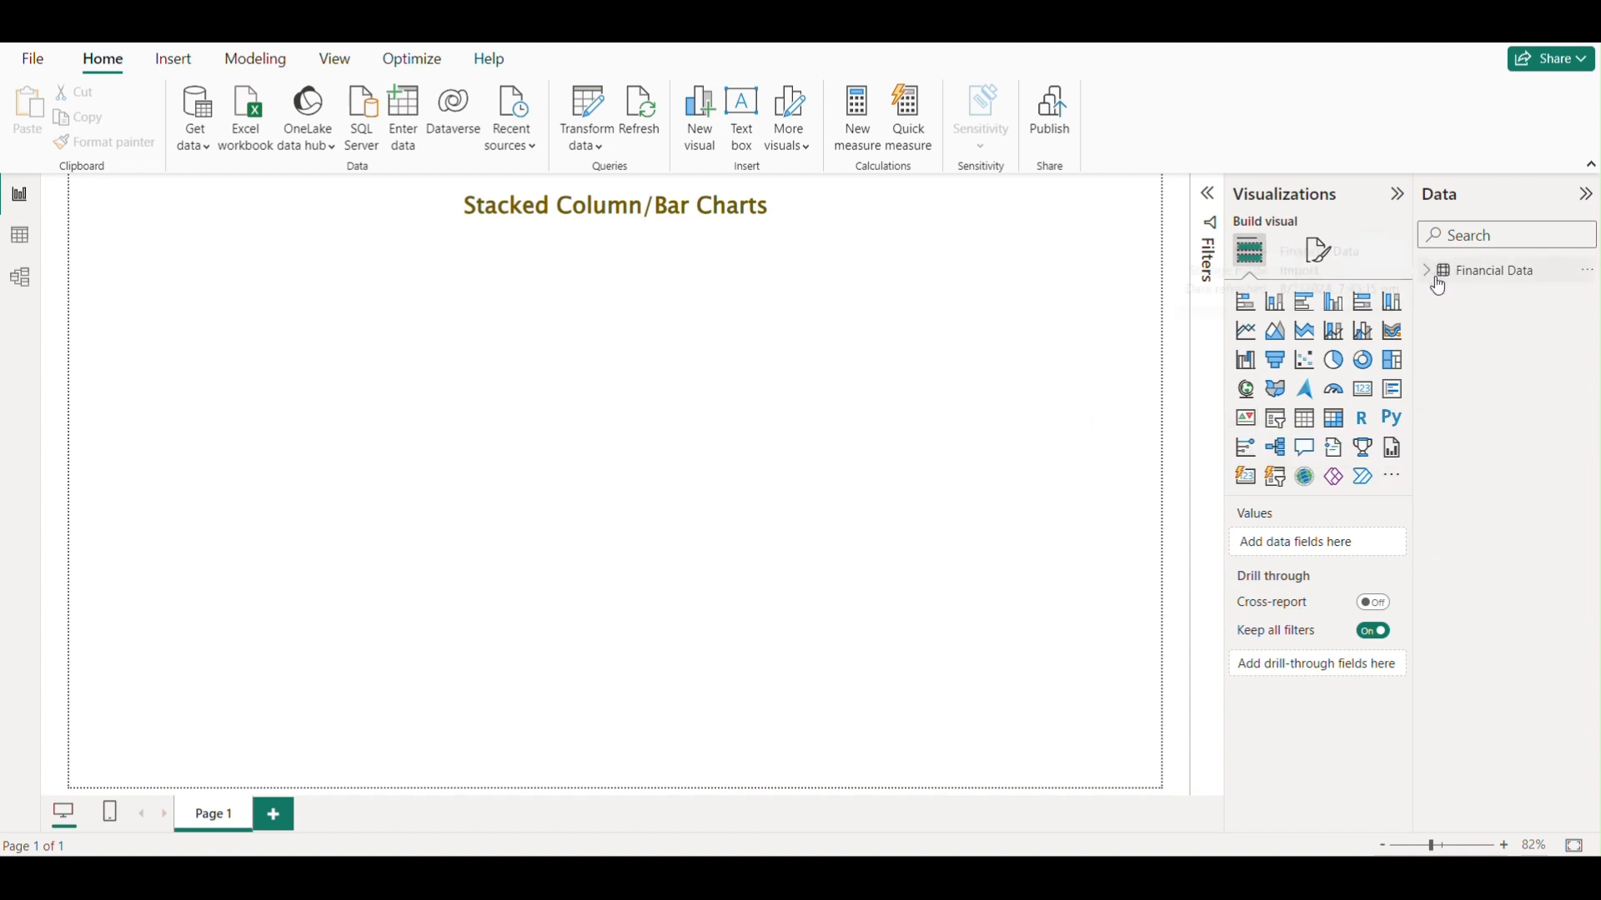
pyautogui.click(1248, 313)
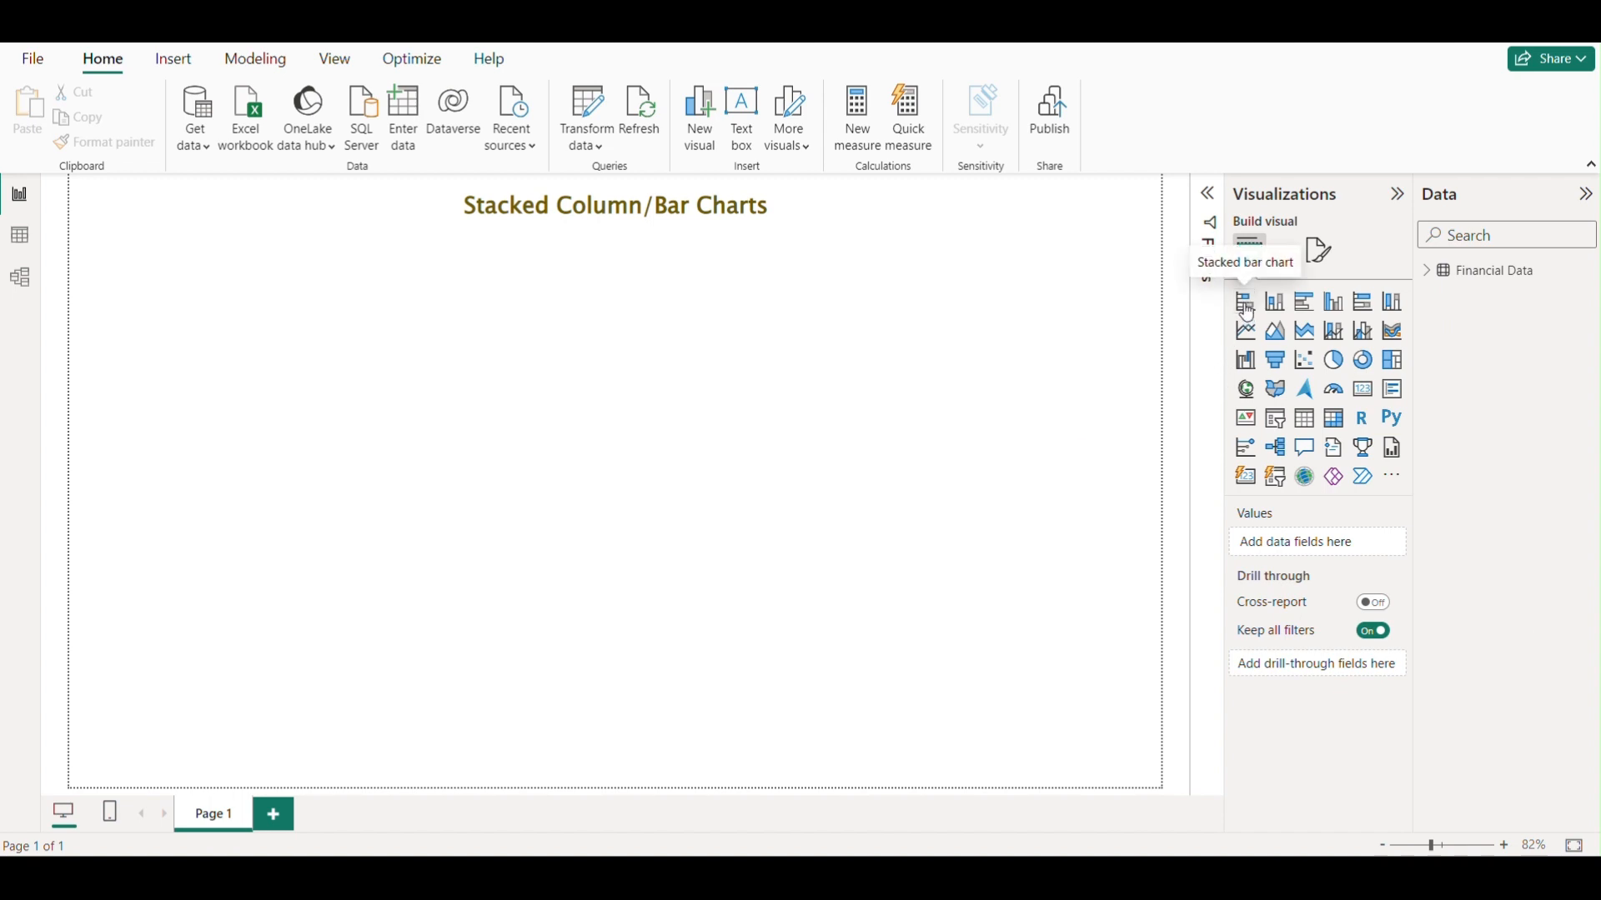
pyautogui.moveTo(469, 432); pyautogui.dragTo(315, 351)
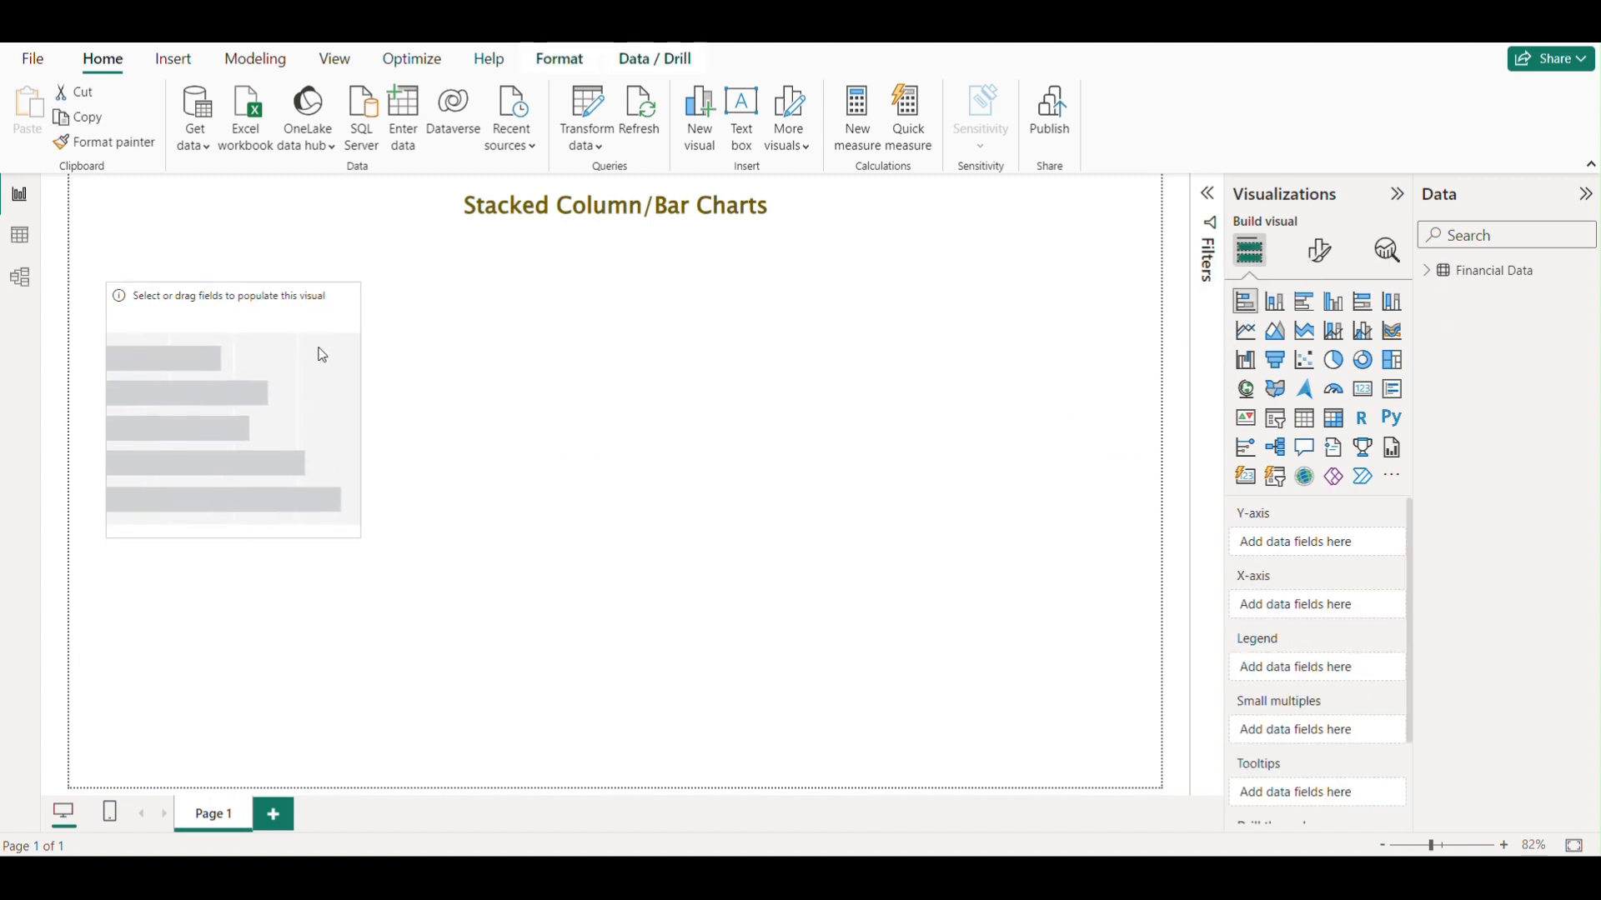
pyautogui.moveTo(362, 537); pyautogui.dragTo(430, 612)
pyautogui.click(359, 526)
pyautogui.moveTo(360, 534); pyautogui.dragTo(505, 687)
pyautogui.moveTo(472, 458); pyautogui.dragTo(457, 494)
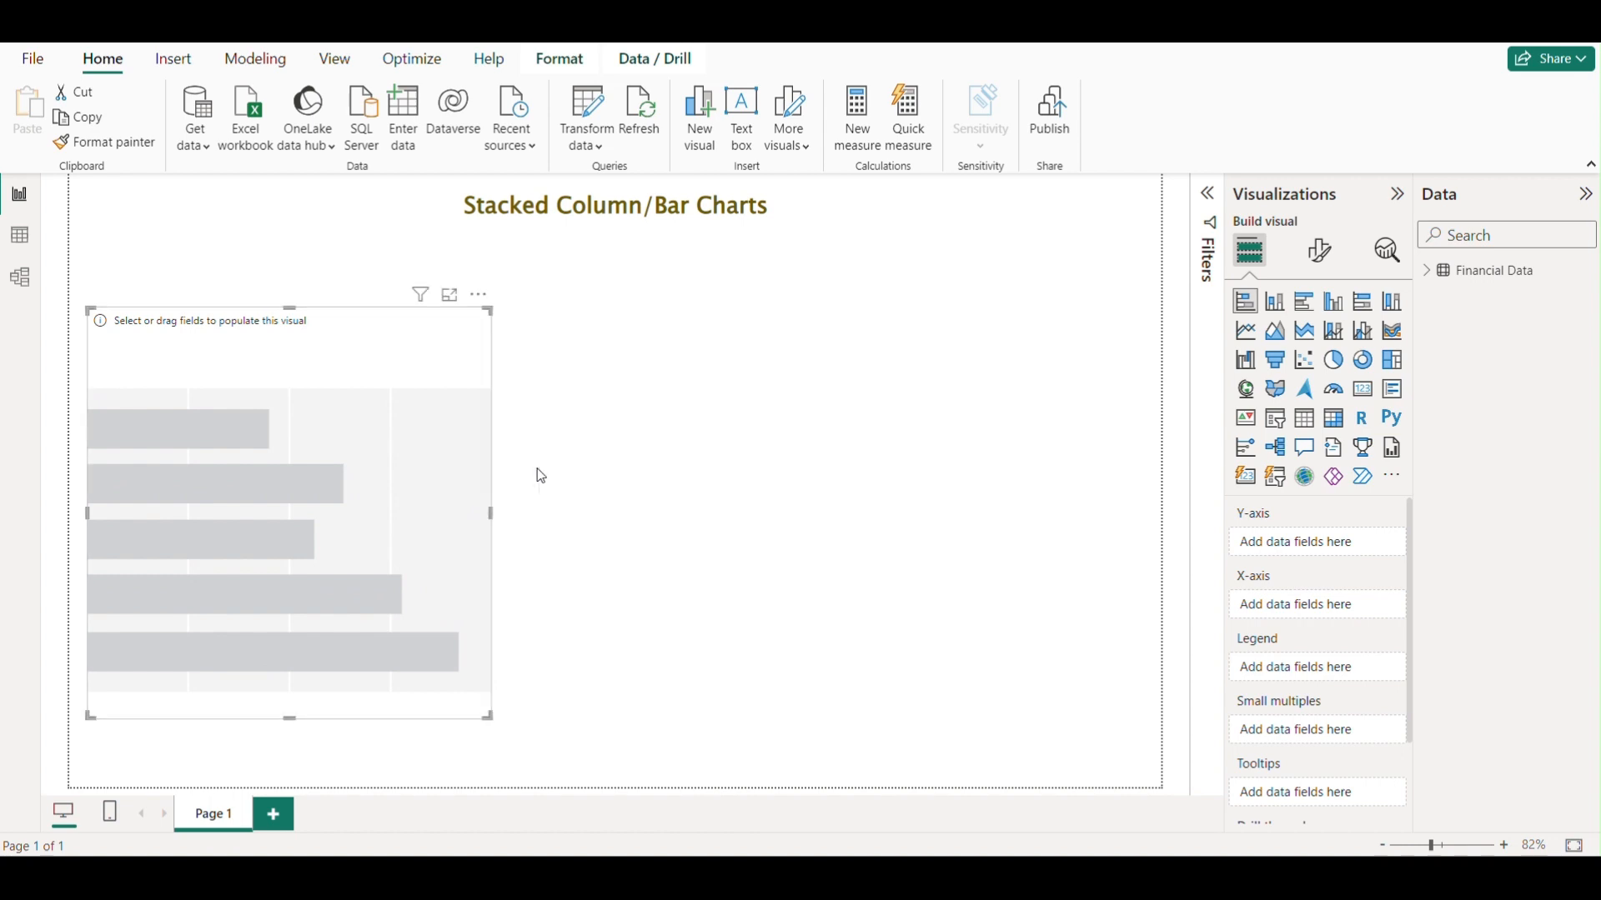
# Insert a stacked column chart visual and place it beside the bar chart.
pyautogui.click(1027, 414)
pyautogui.click(1276, 302)
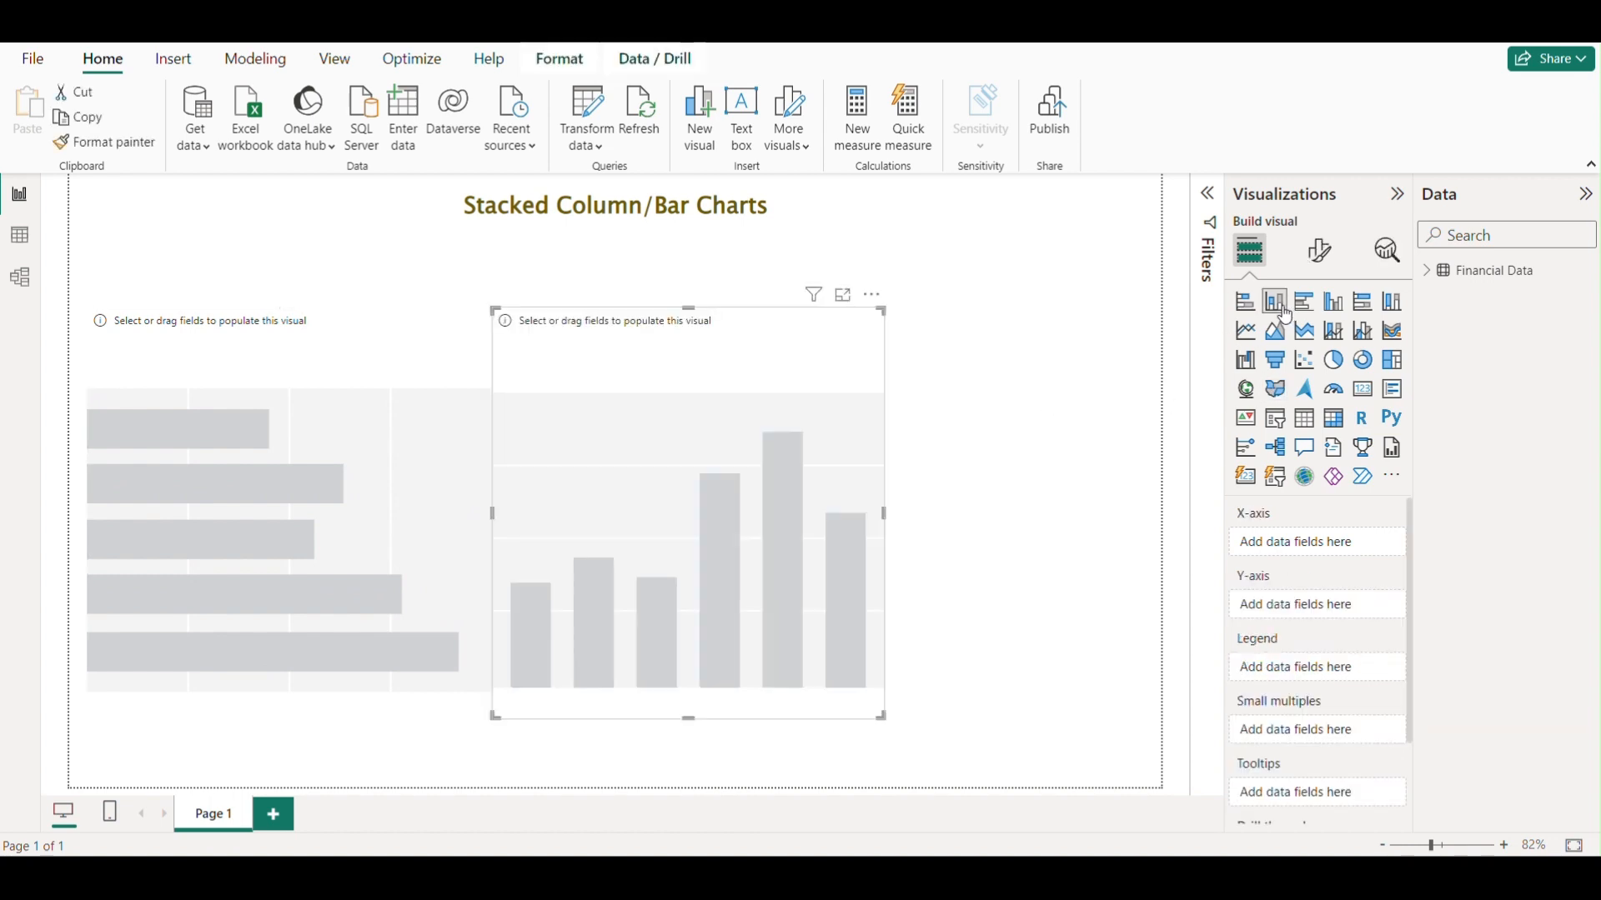
pyautogui.moveTo(808, 429); pyautogui.dragTo(904, 408)
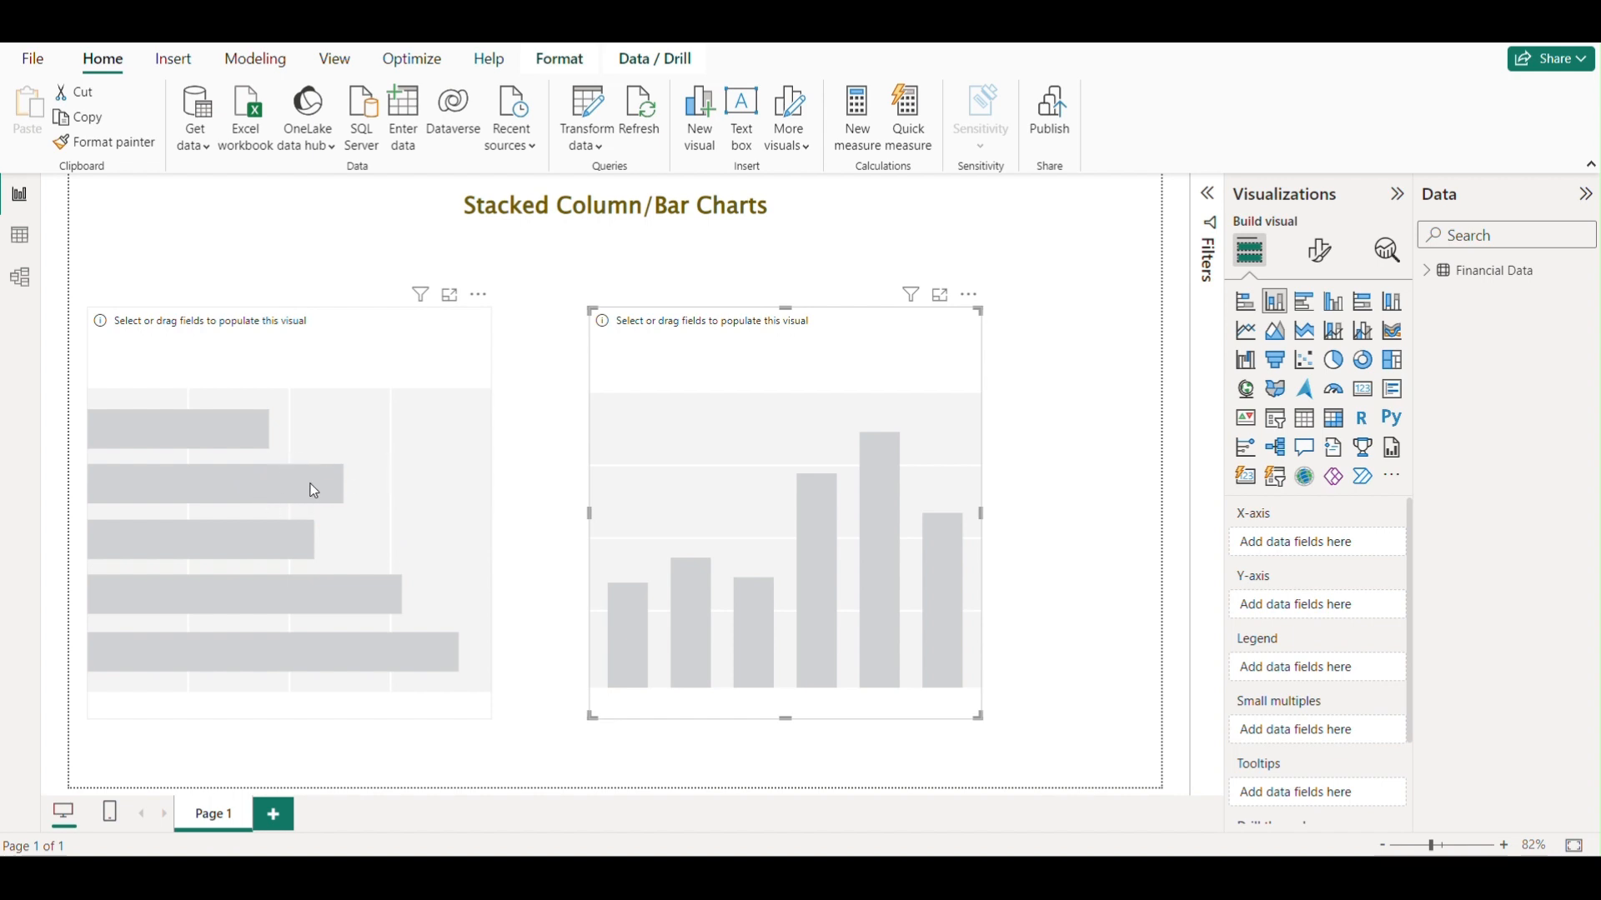
pyautogui.moveTo(852, 362); pyautogui.dragTo(856, 345)
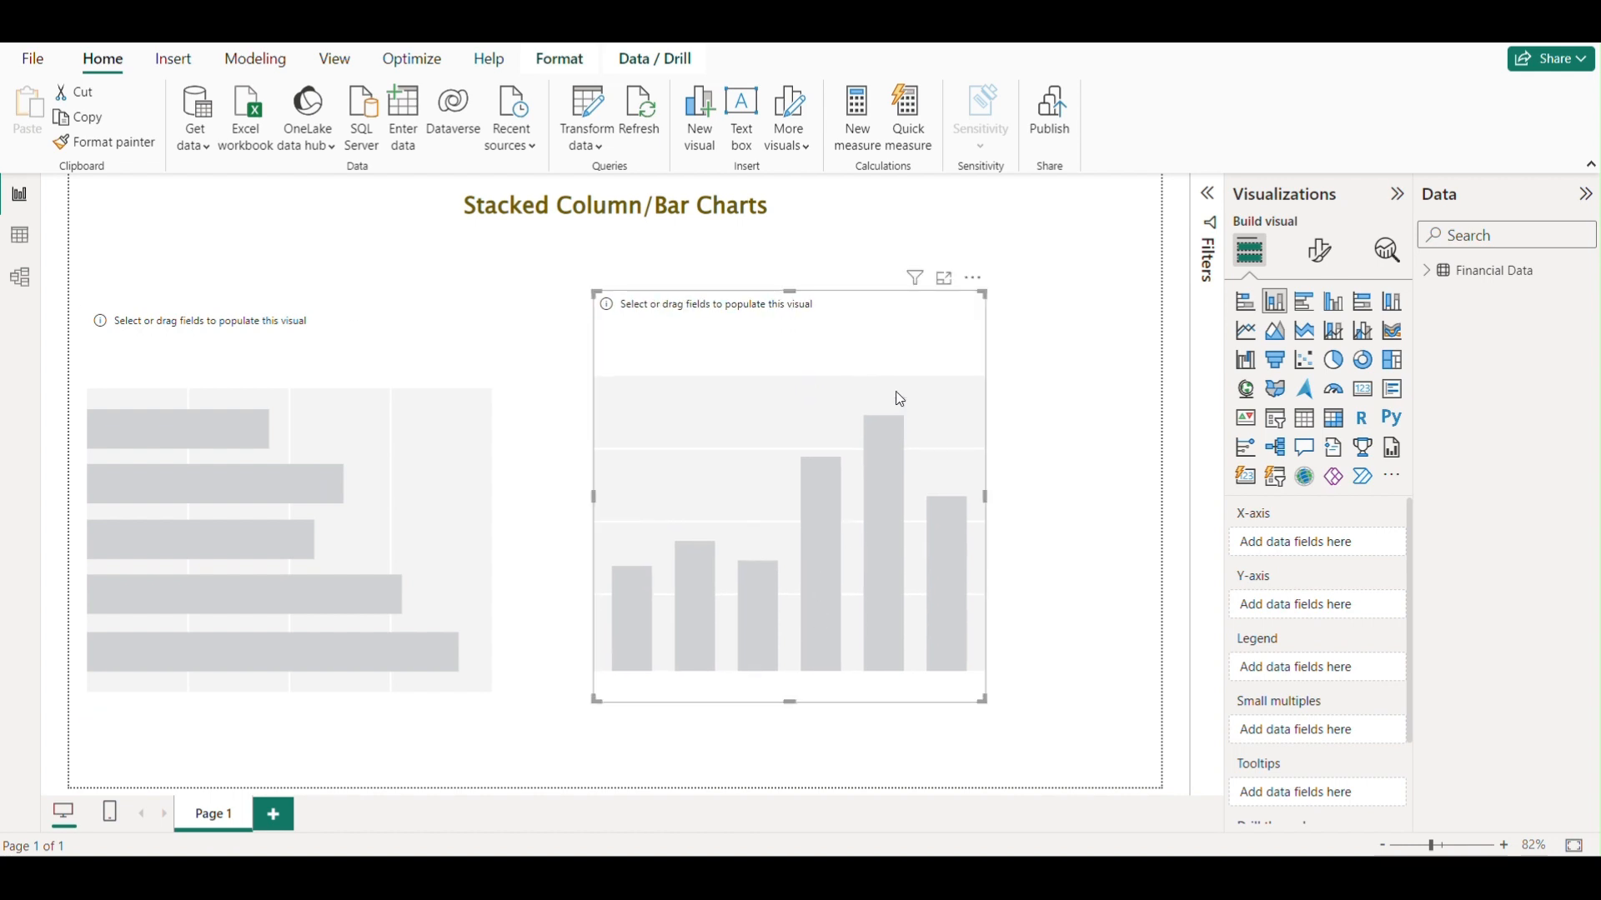
# Remove the stacked bar chart and move the column chart into its place, enlarging it slightly.
pyautogui.click(478, 294)
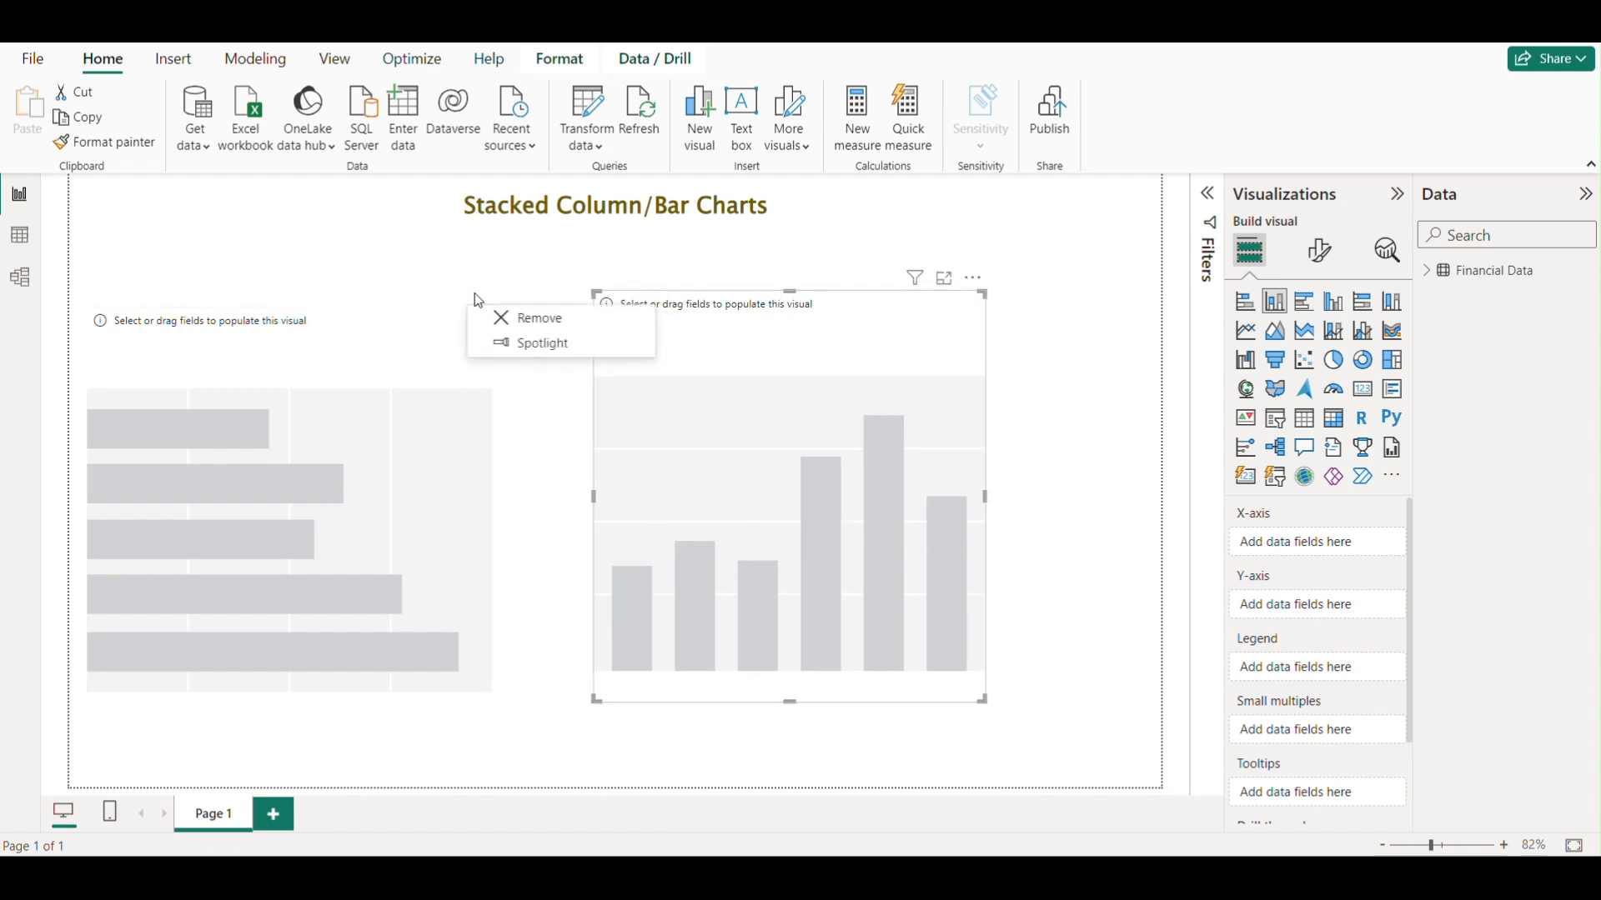
pyautogui.click(519, 316)
pyautogui.moveTo(700, 347); pyautogui.dragTo(243, 354)
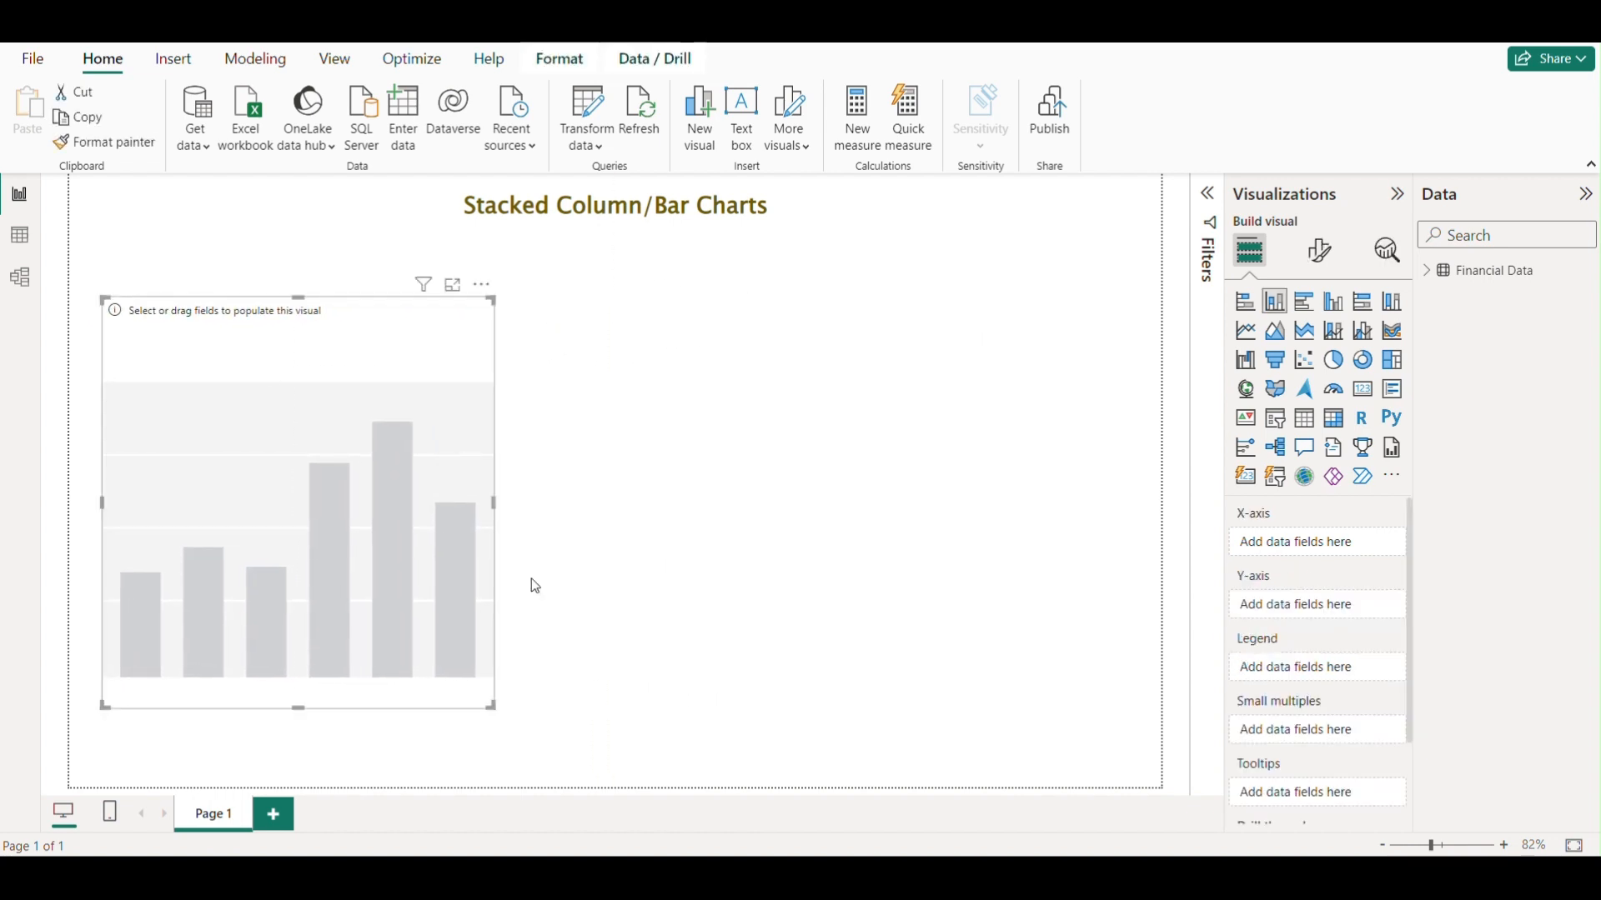
pyautogui.moveTo(497, 710); pyautogui.dragTo(542, 723)
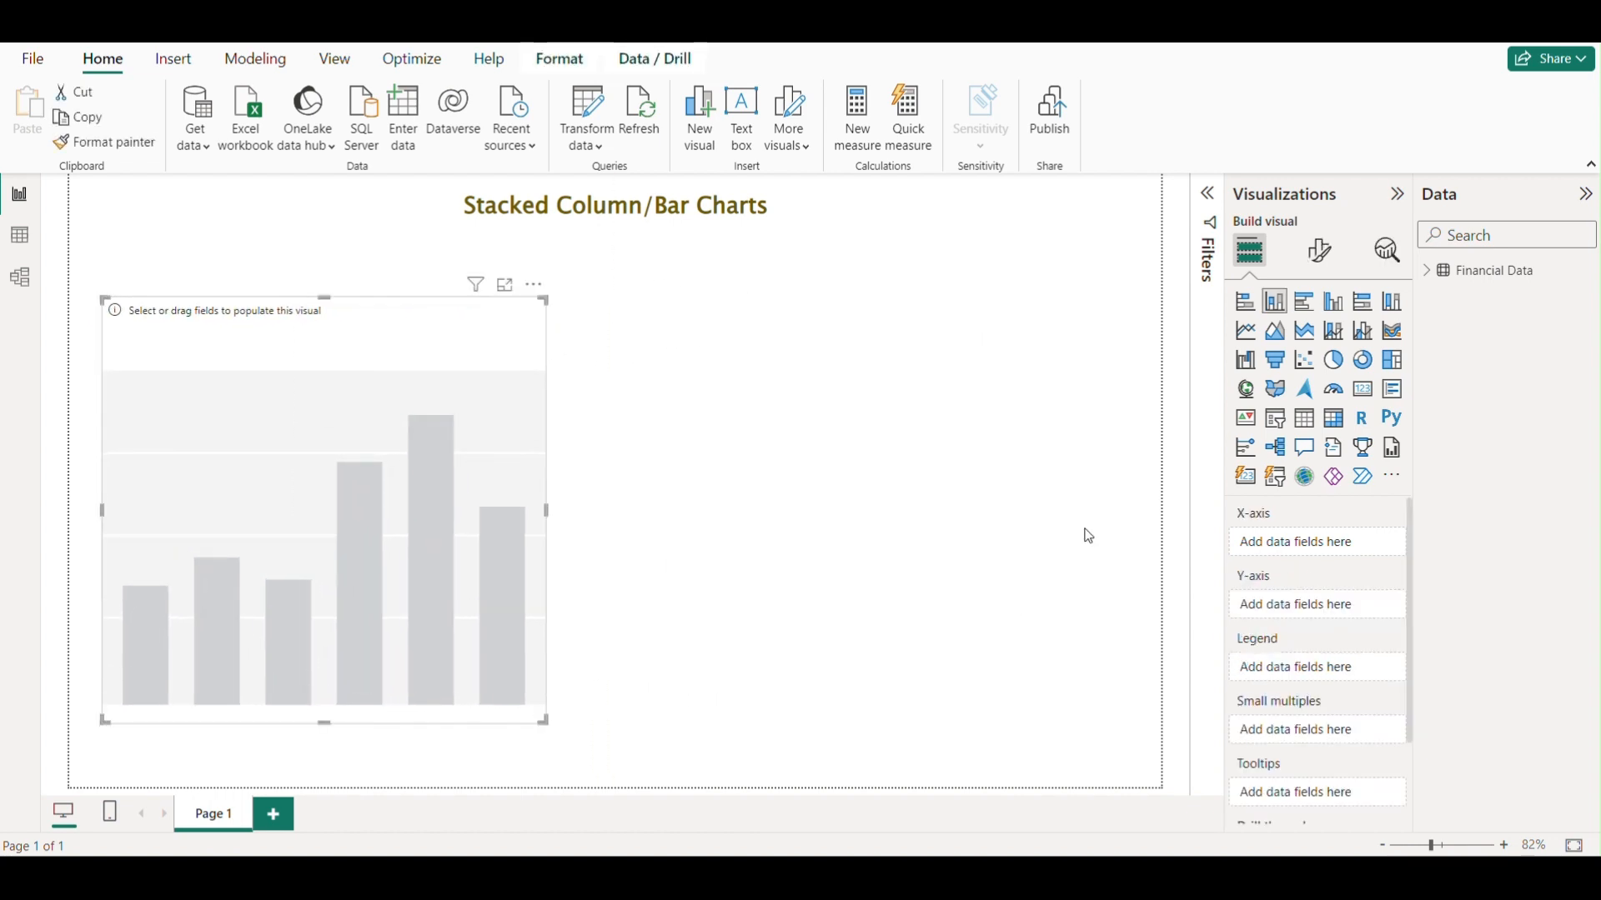
pyautogui.click(707, 465)
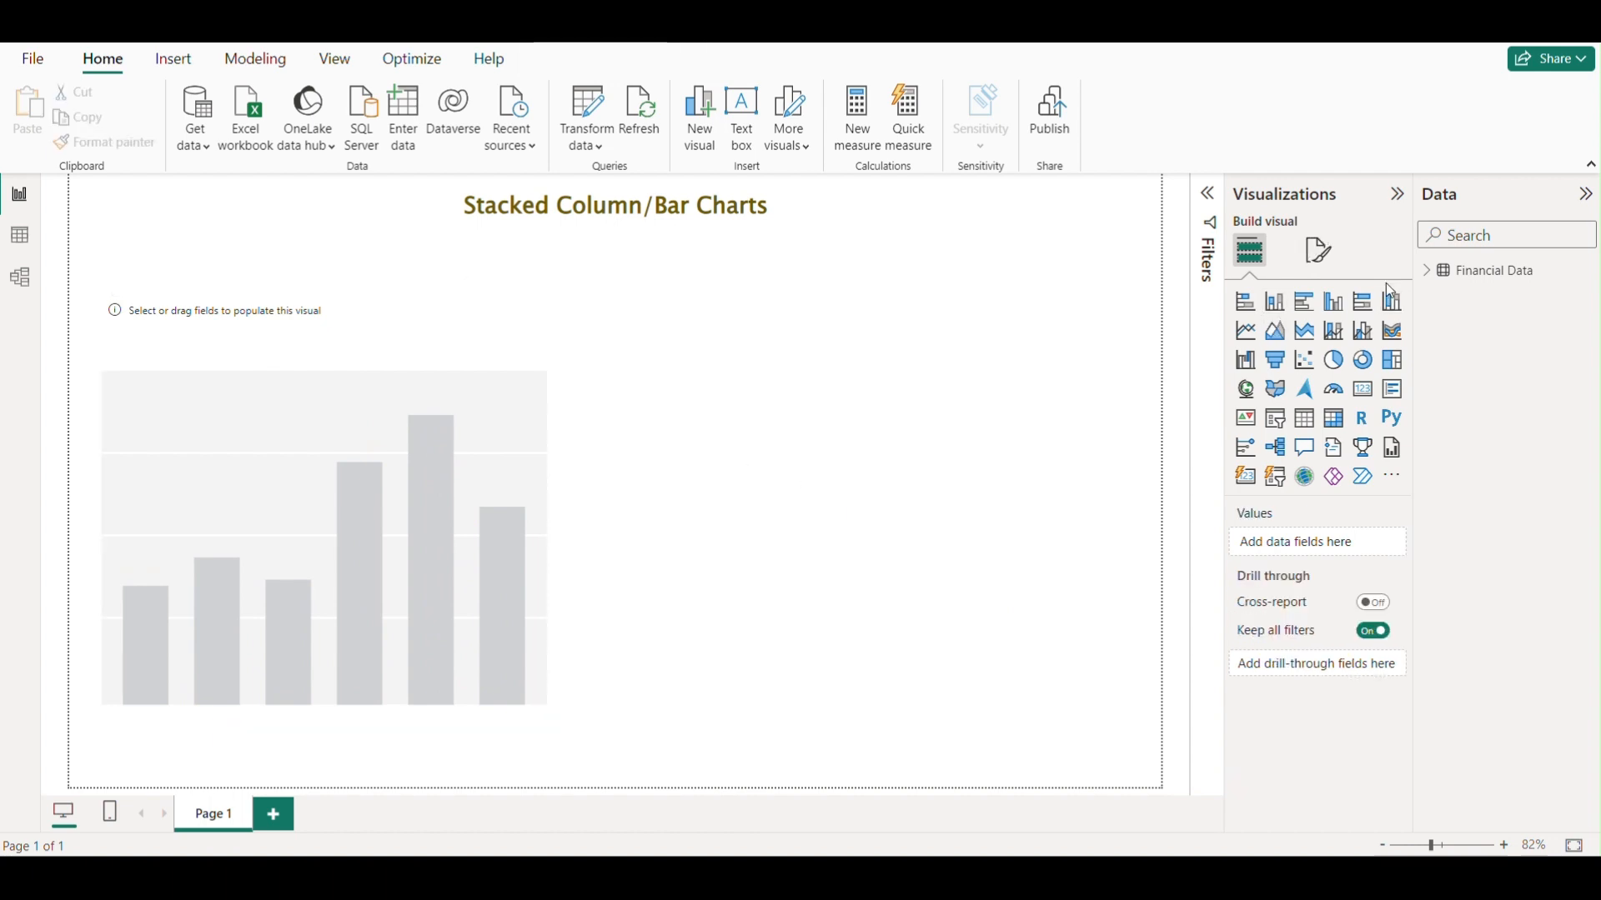
# Add the Sales field to the column chart's Y-axis.
pyautogui.click(1427, 272)
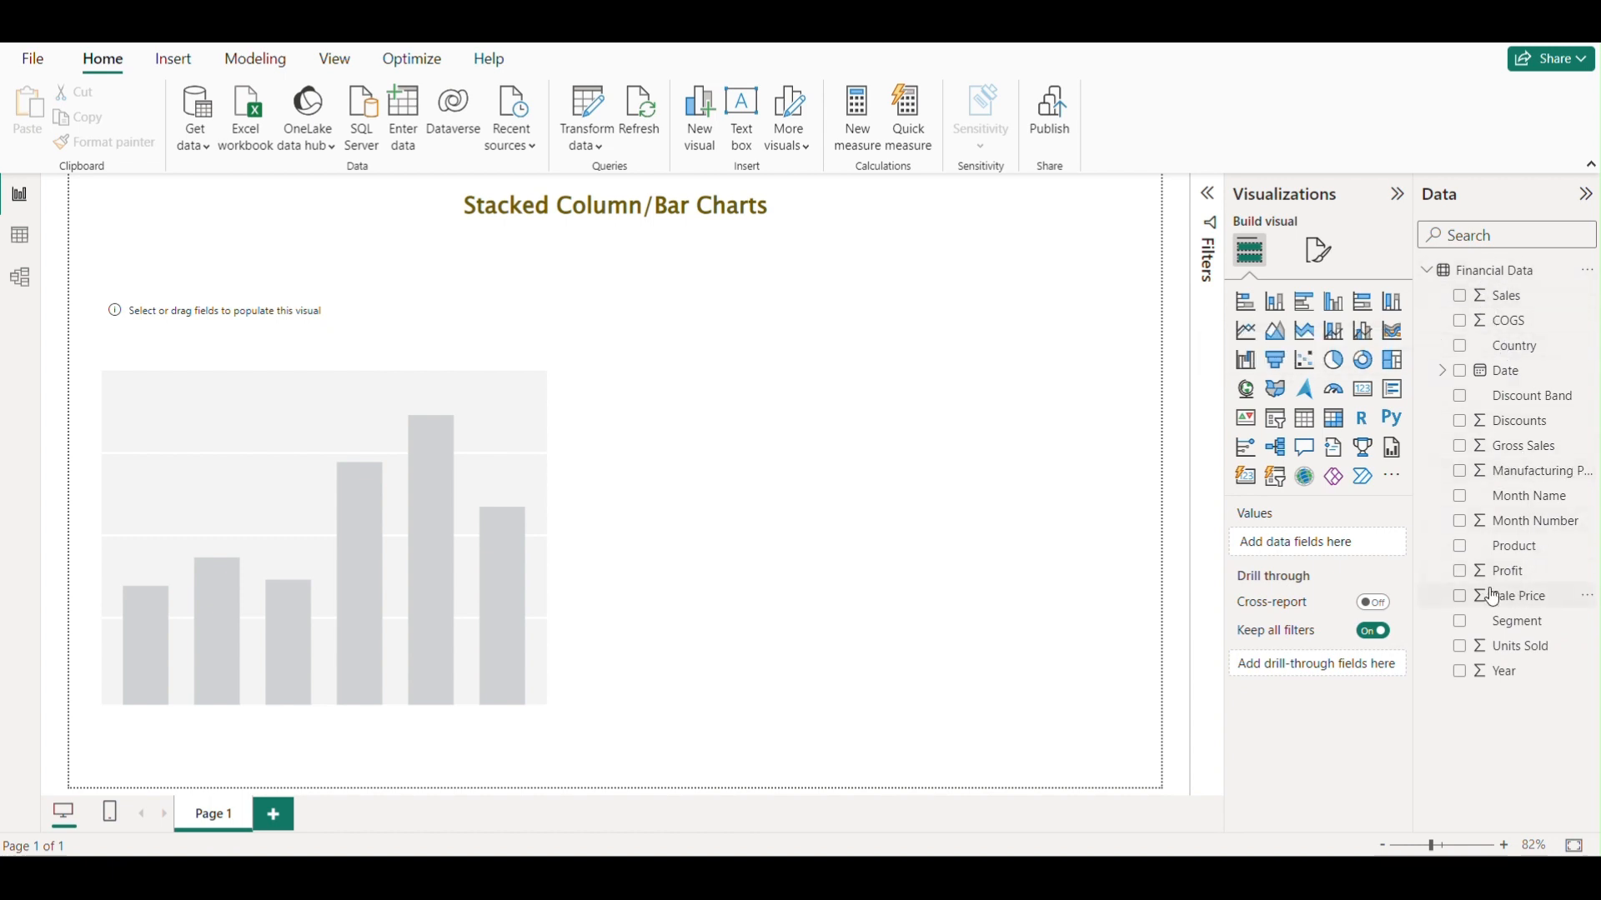
pyautogui.click(517, 486)
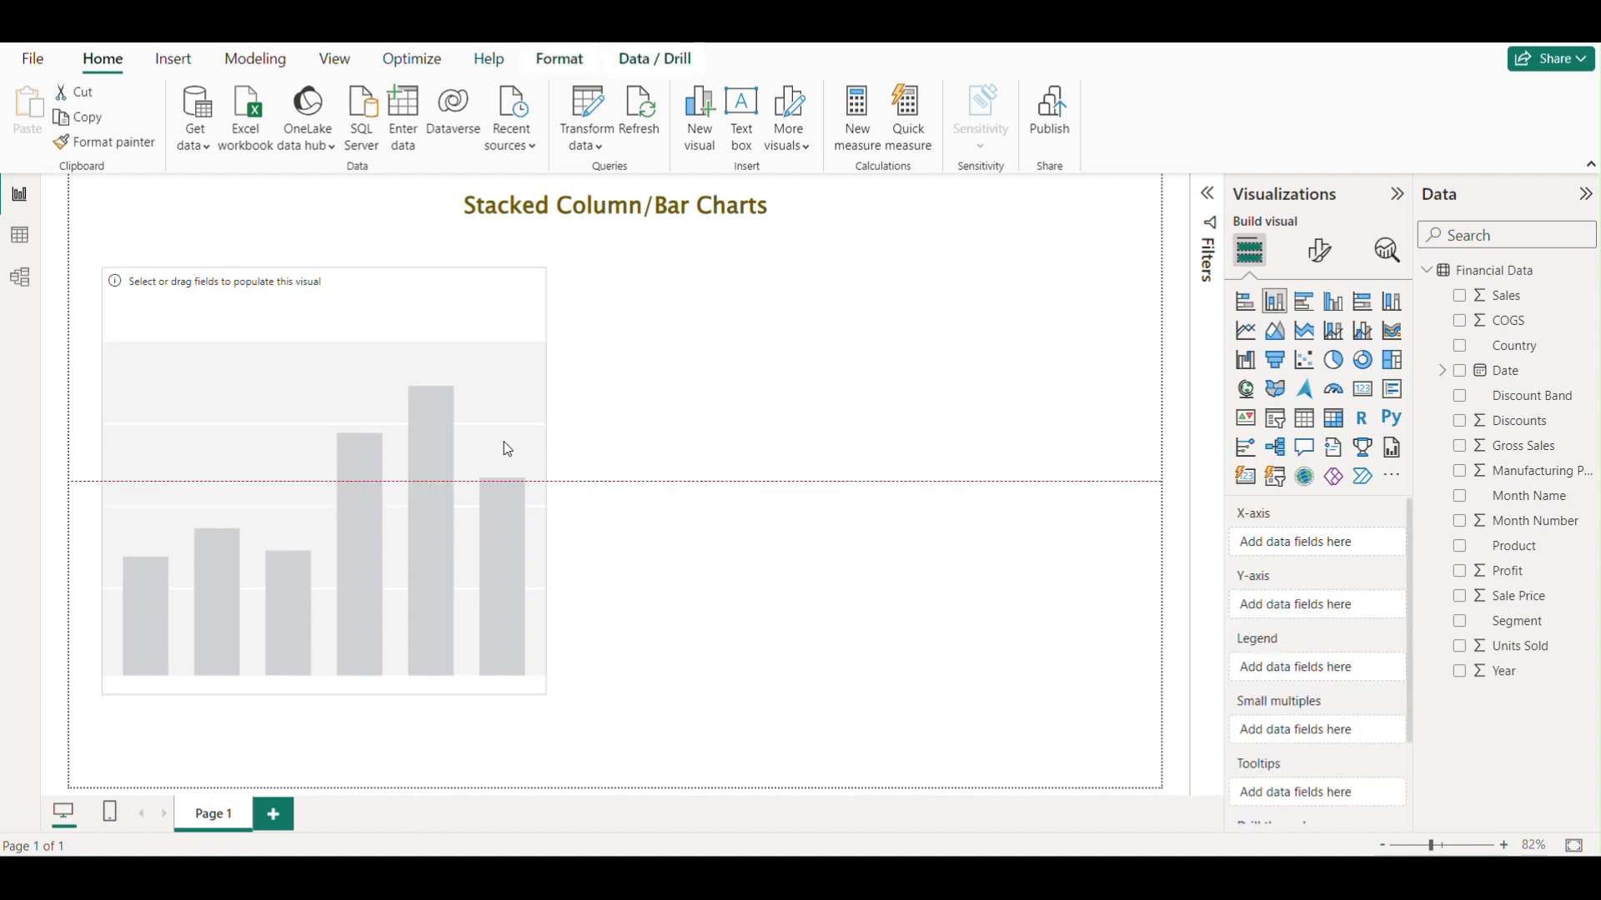
pyautogui.click(695, 414)
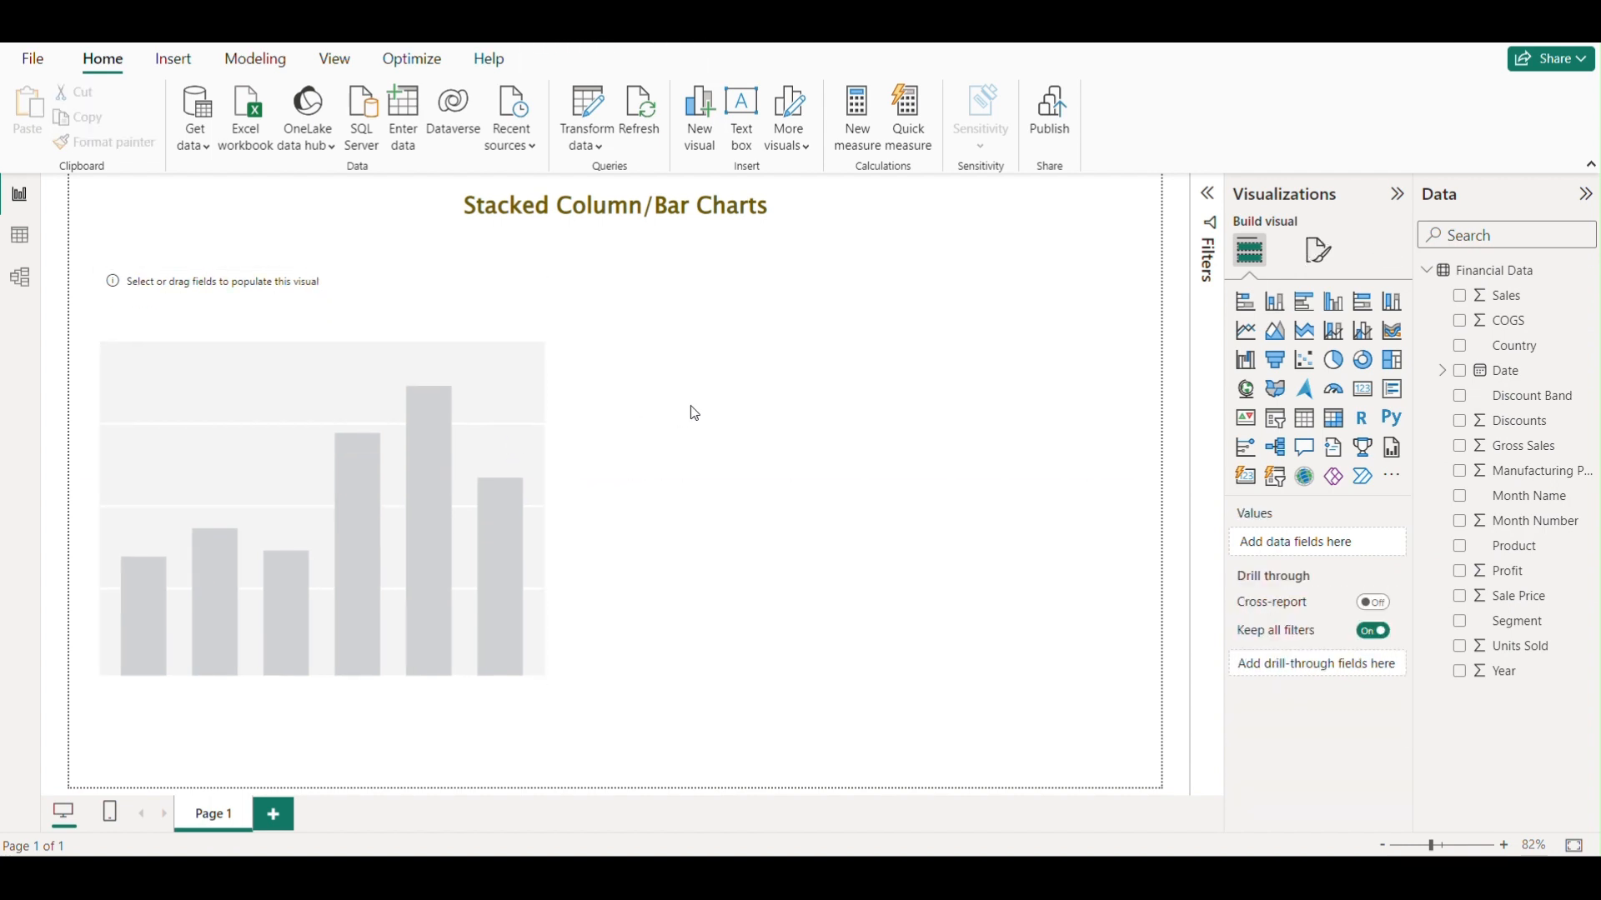
pyautogui.click(498, 428)
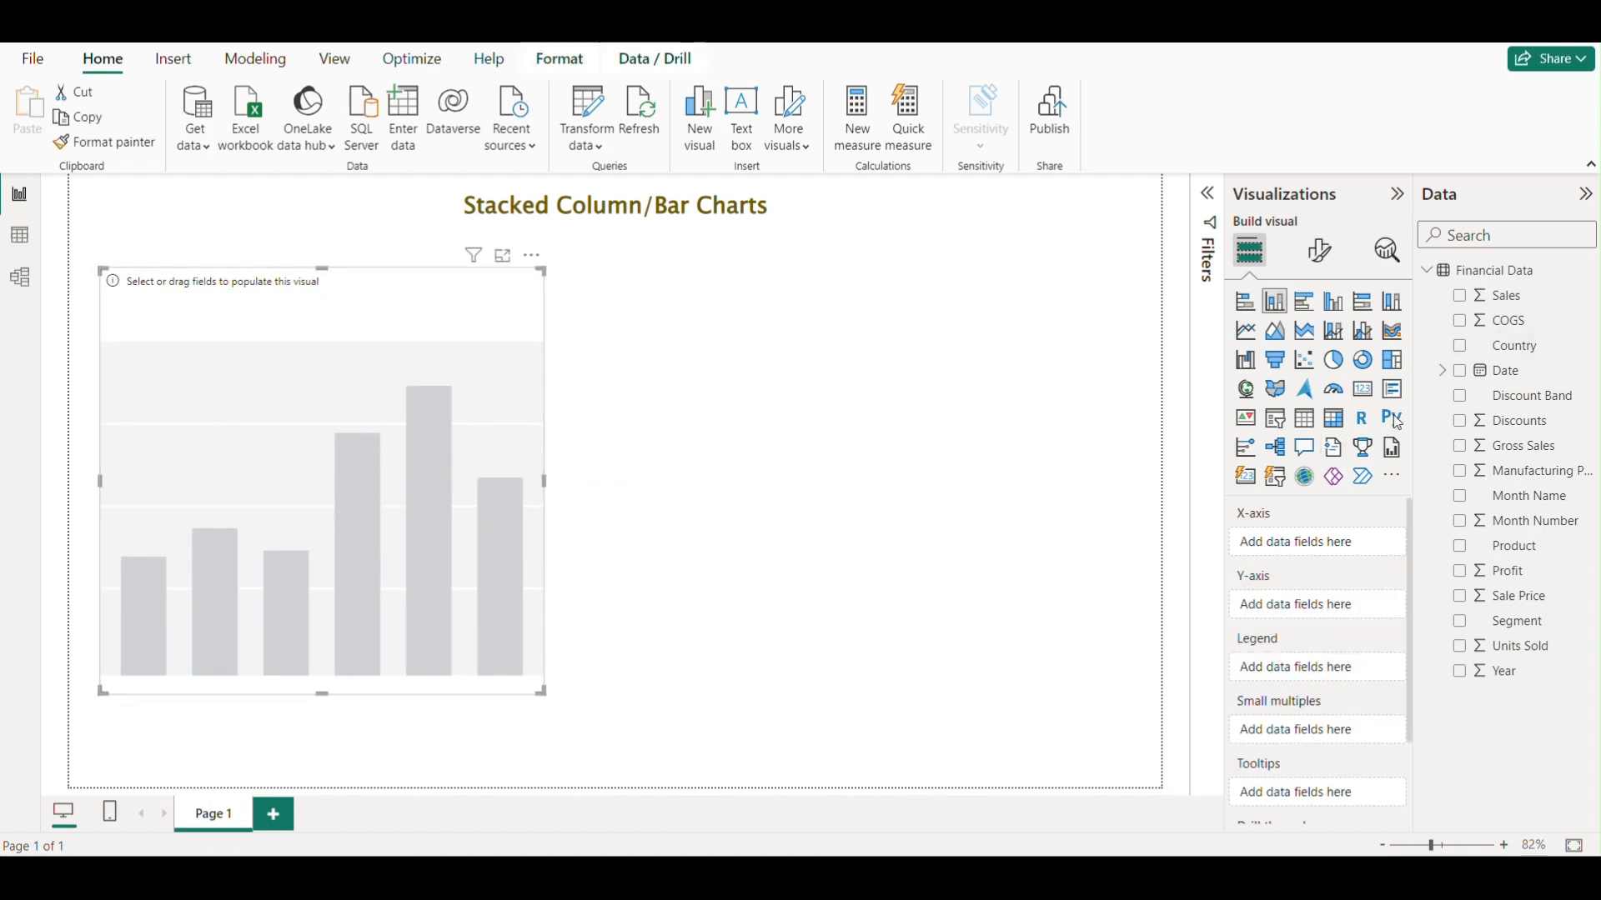
pyautogui.moveTo(1508, 299)
pyautogui.mouseDown()
pyautogui.moveTo(1473, 378)
pyautogui.moveTo(1520, 311)
pyautogui.mouseUp()
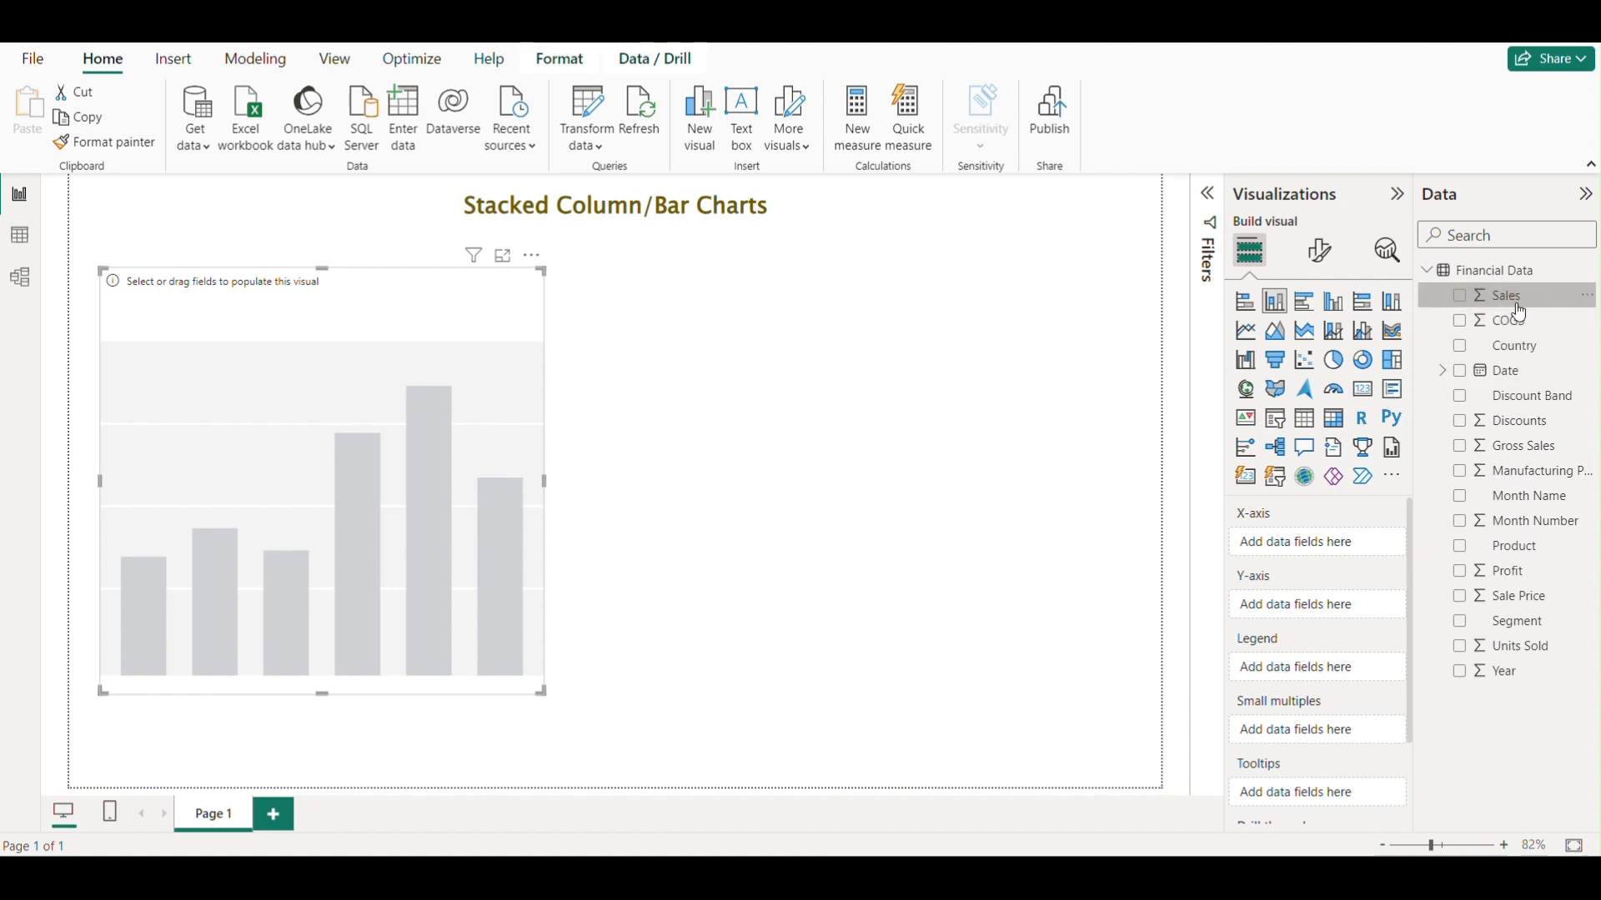
pyautogui.moveTo(1519, 310); pyautogui.dragTo(1299, 618)
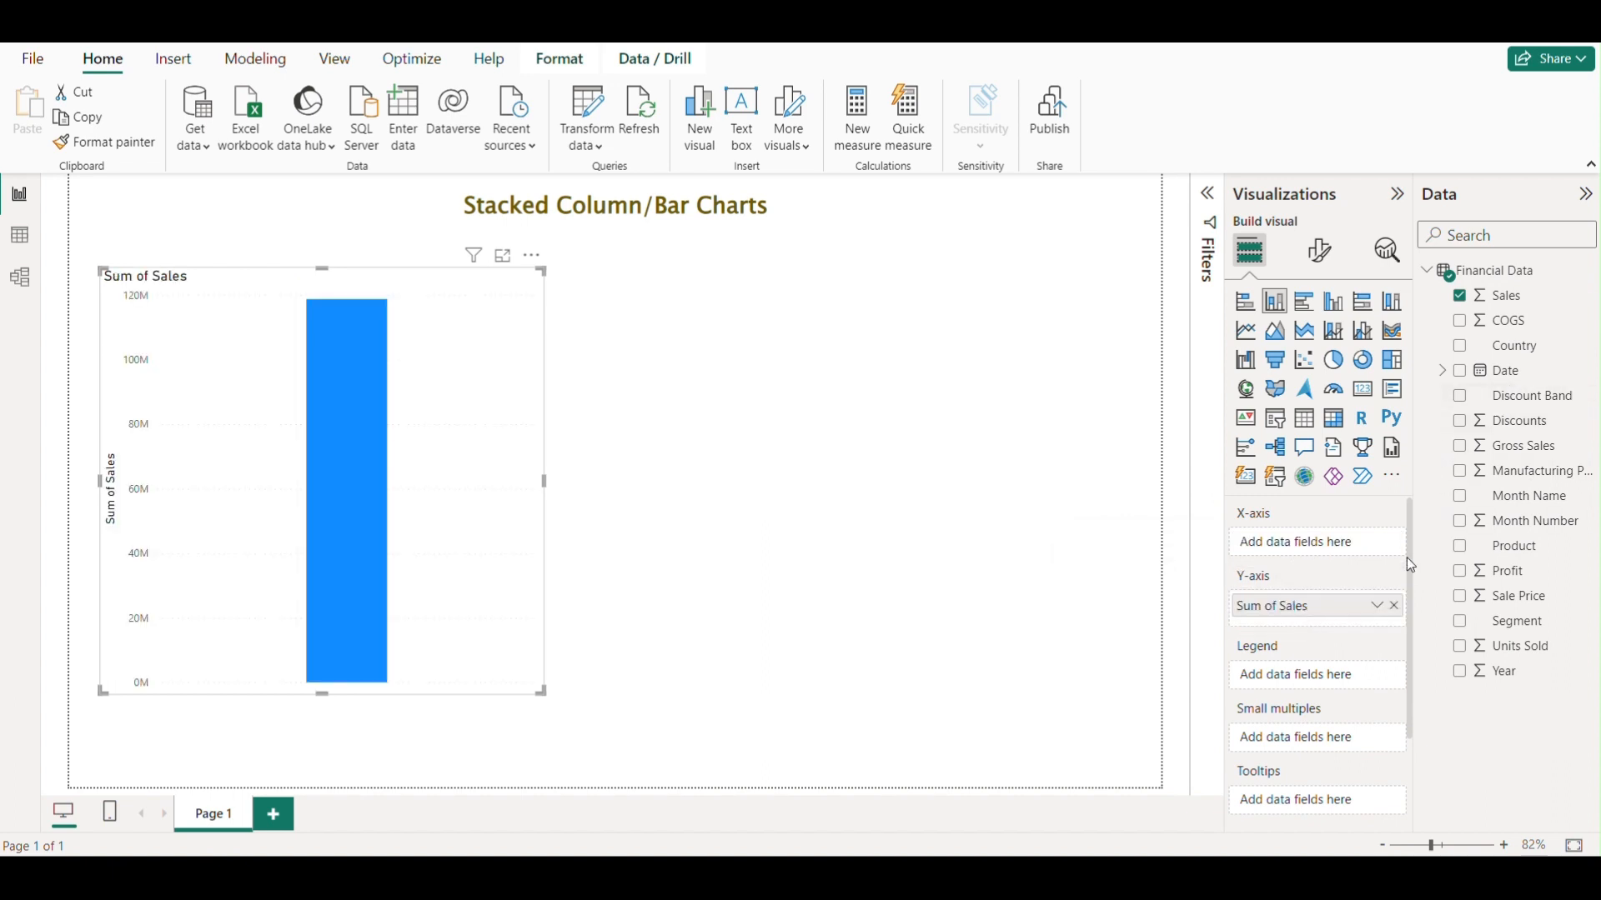
pyautogui.click(1392, 607)
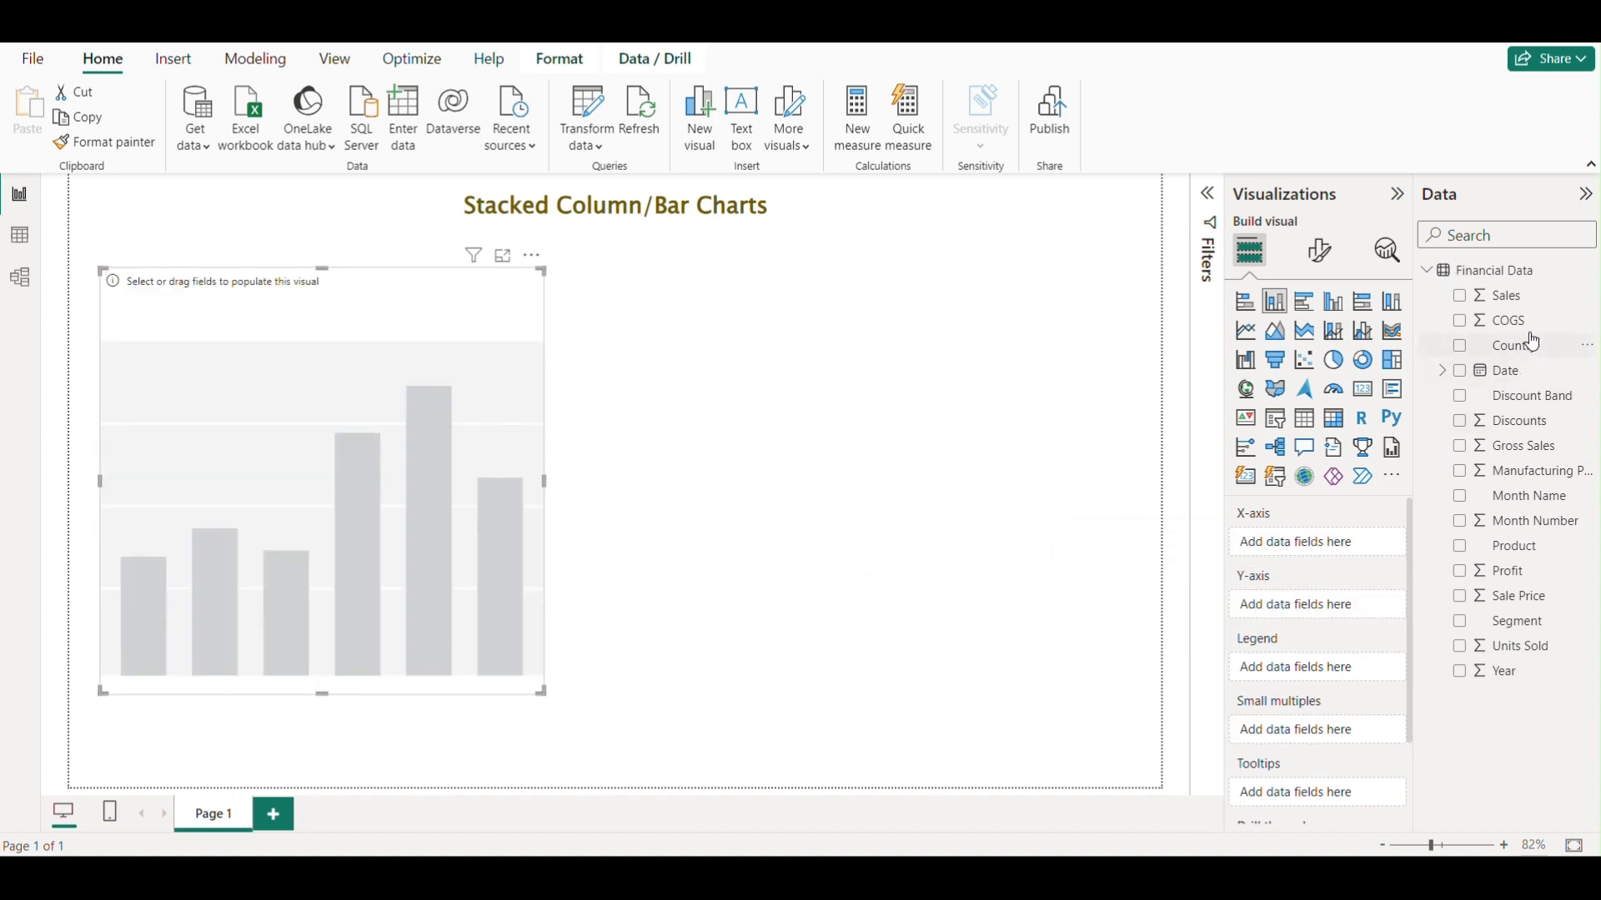
pyautogui.moveTo(1513, 304); pyautogui.dragTo(1325, 609)
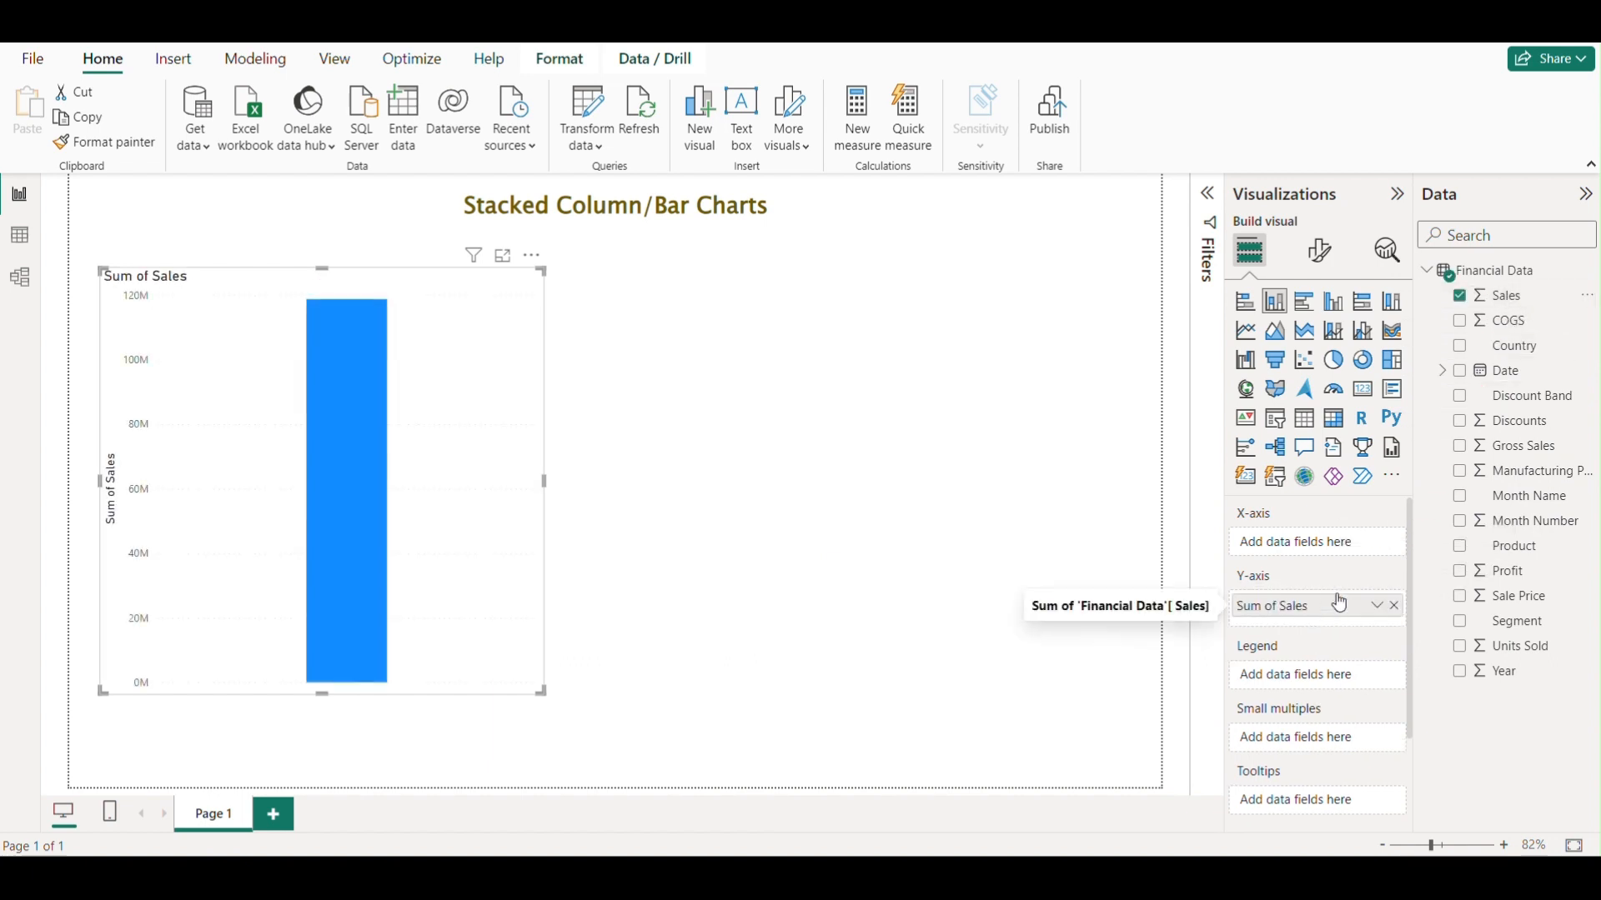
# Put the Country field on the column chart's X-axis.
pyautogui.moveTo(1522, 346); pyautogui.dragTo(1340, 543)
pyautogui.moveTo(466, 332); pyautogui.dragTo(472, 337)
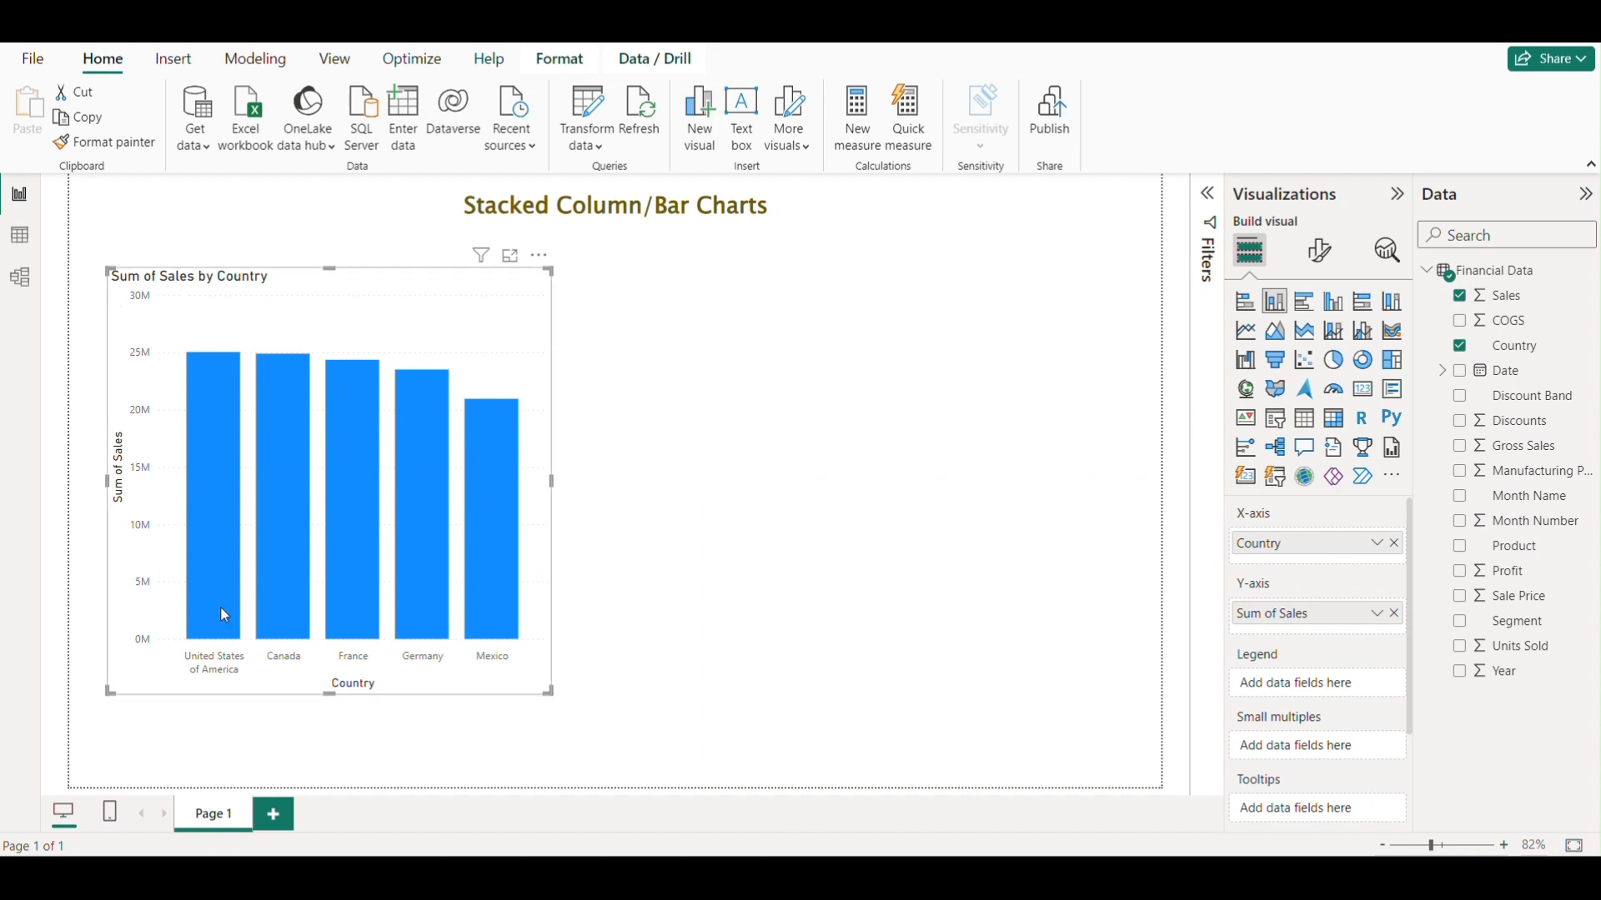
pyautogui.moveTo(495, 330); pyautogui.dragTo(481, 332)
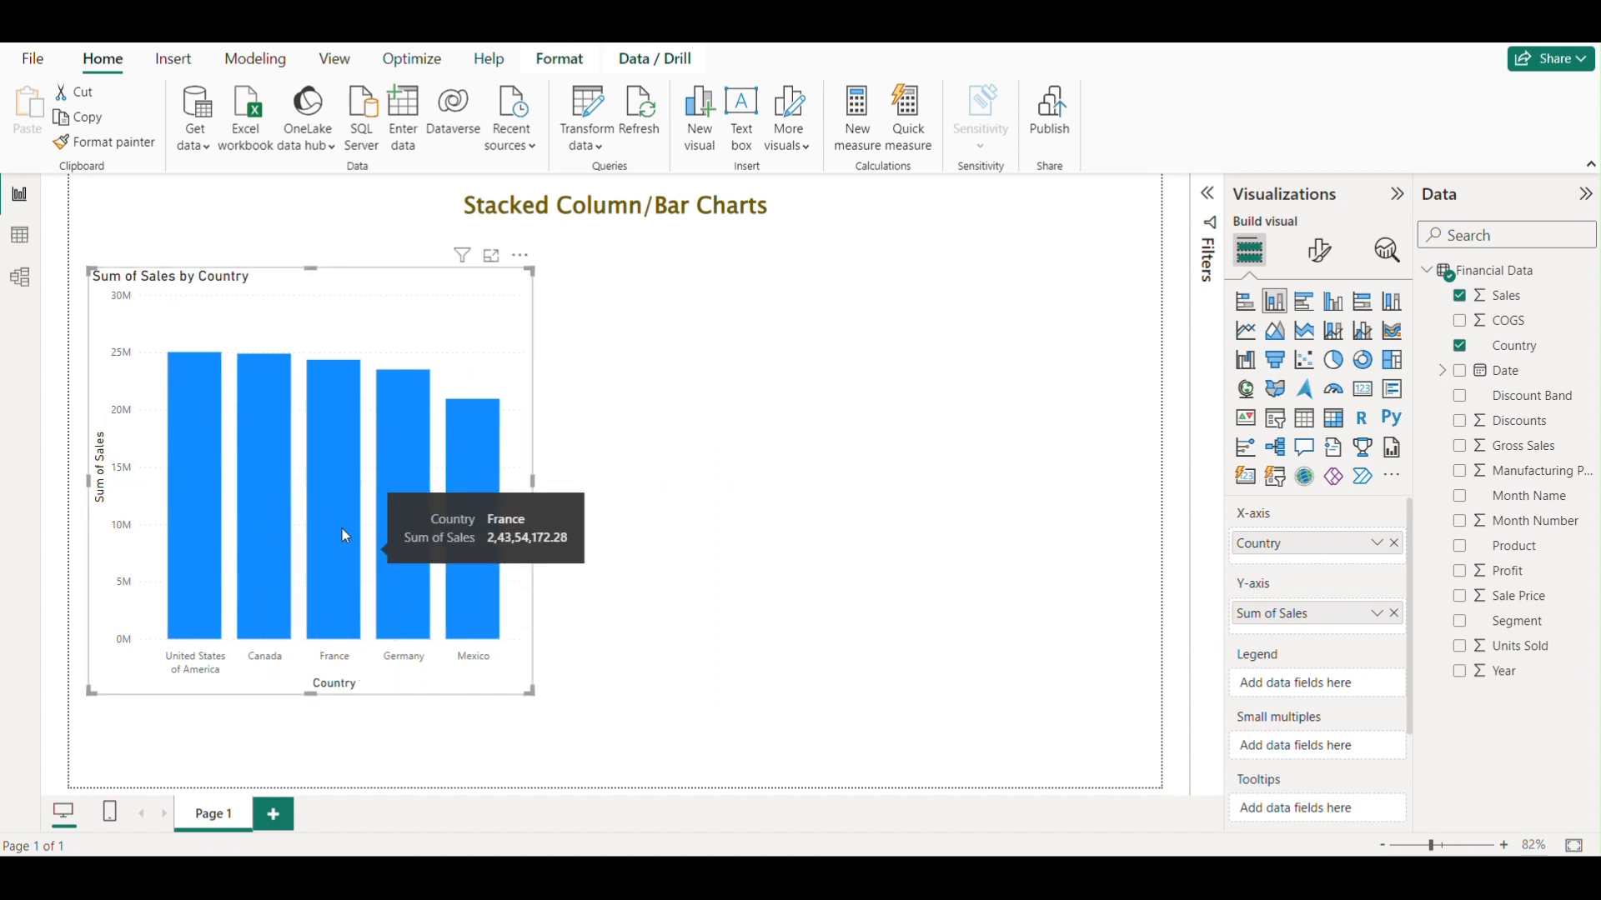
pyautogui.moveTo(193, 422)
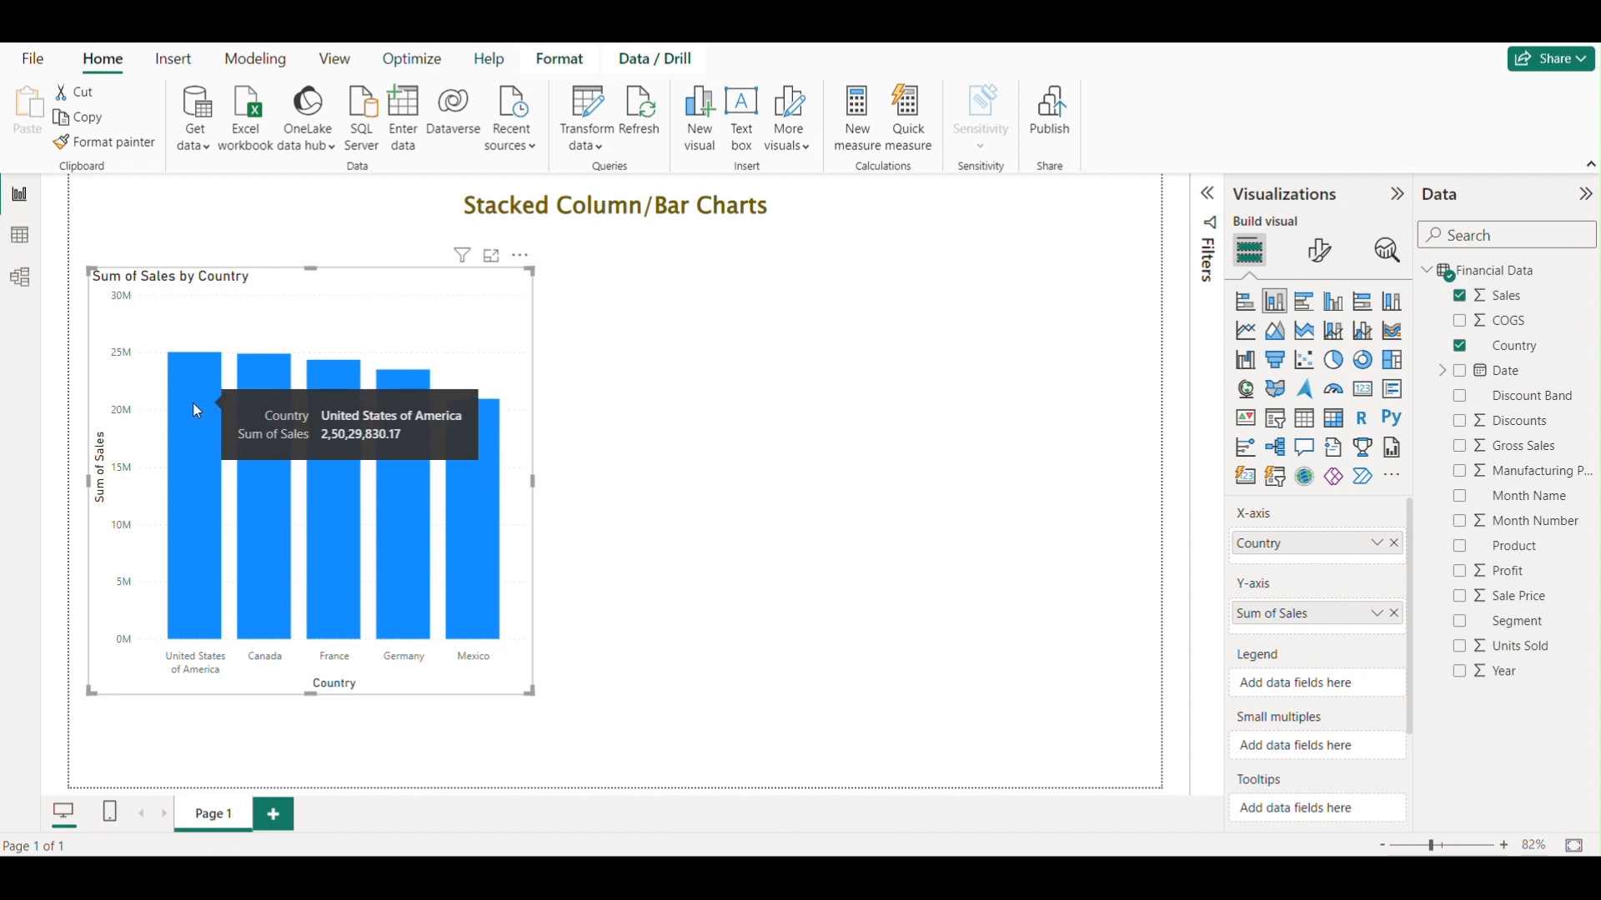
pyautogui.click(828, 438)
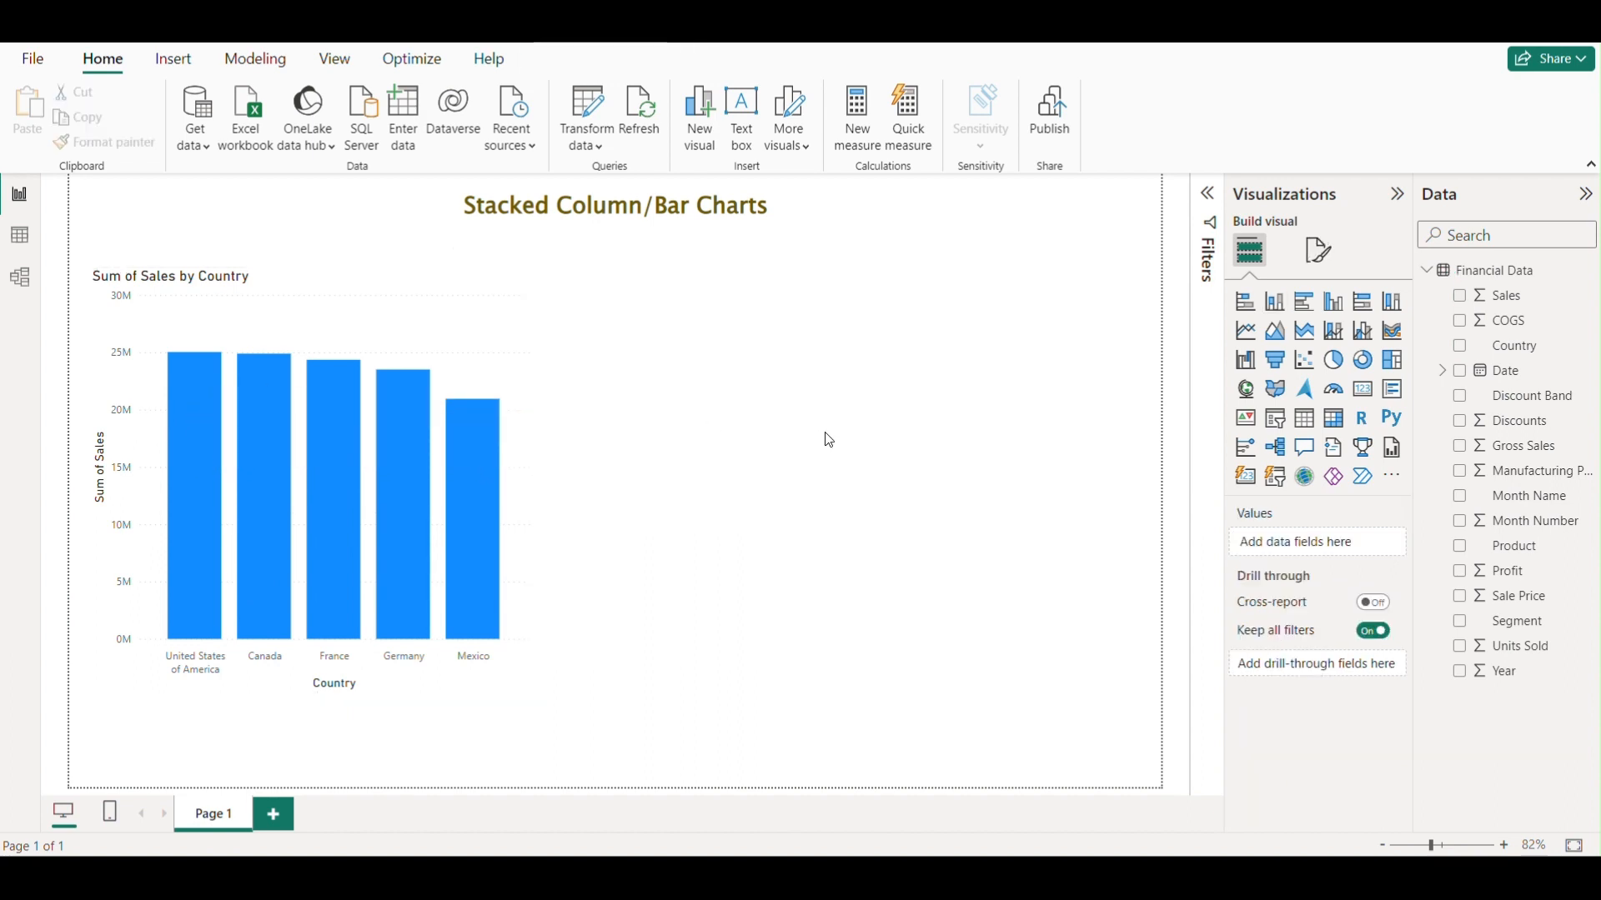
# Add the Segment field as the column chart's legend to stack sales by segment.
pyautogui.click(517, 393)
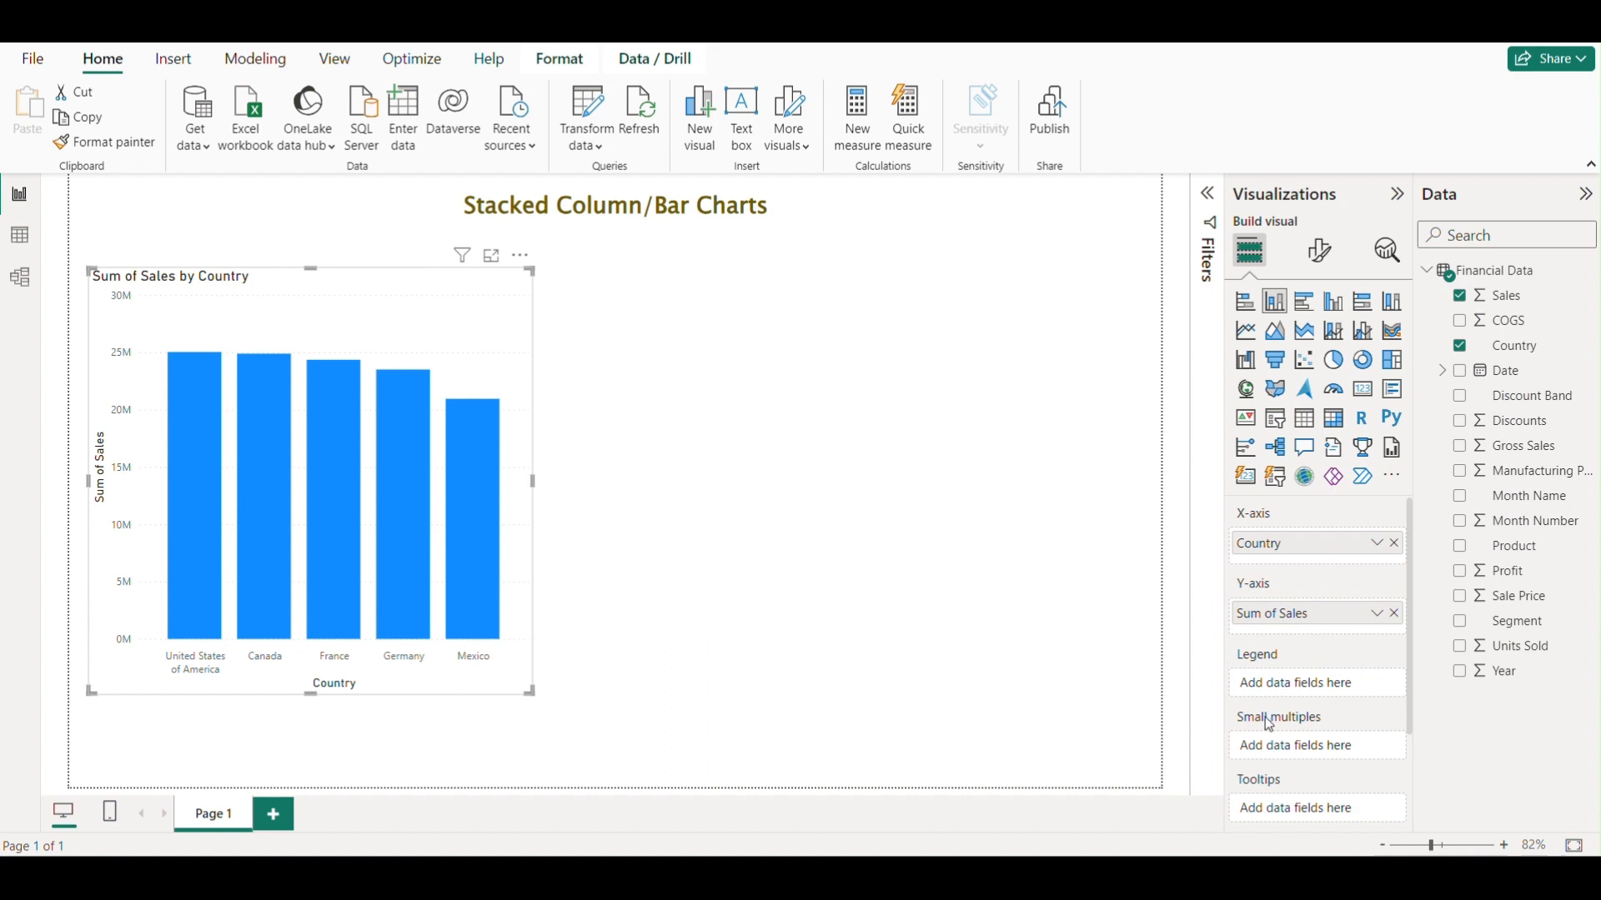
pyautogui.click(936, 497)
pyautogui.click(491, 319)
pyautogui.moveTo(1538, 636); pyautogui.dragTo(1340, 686)
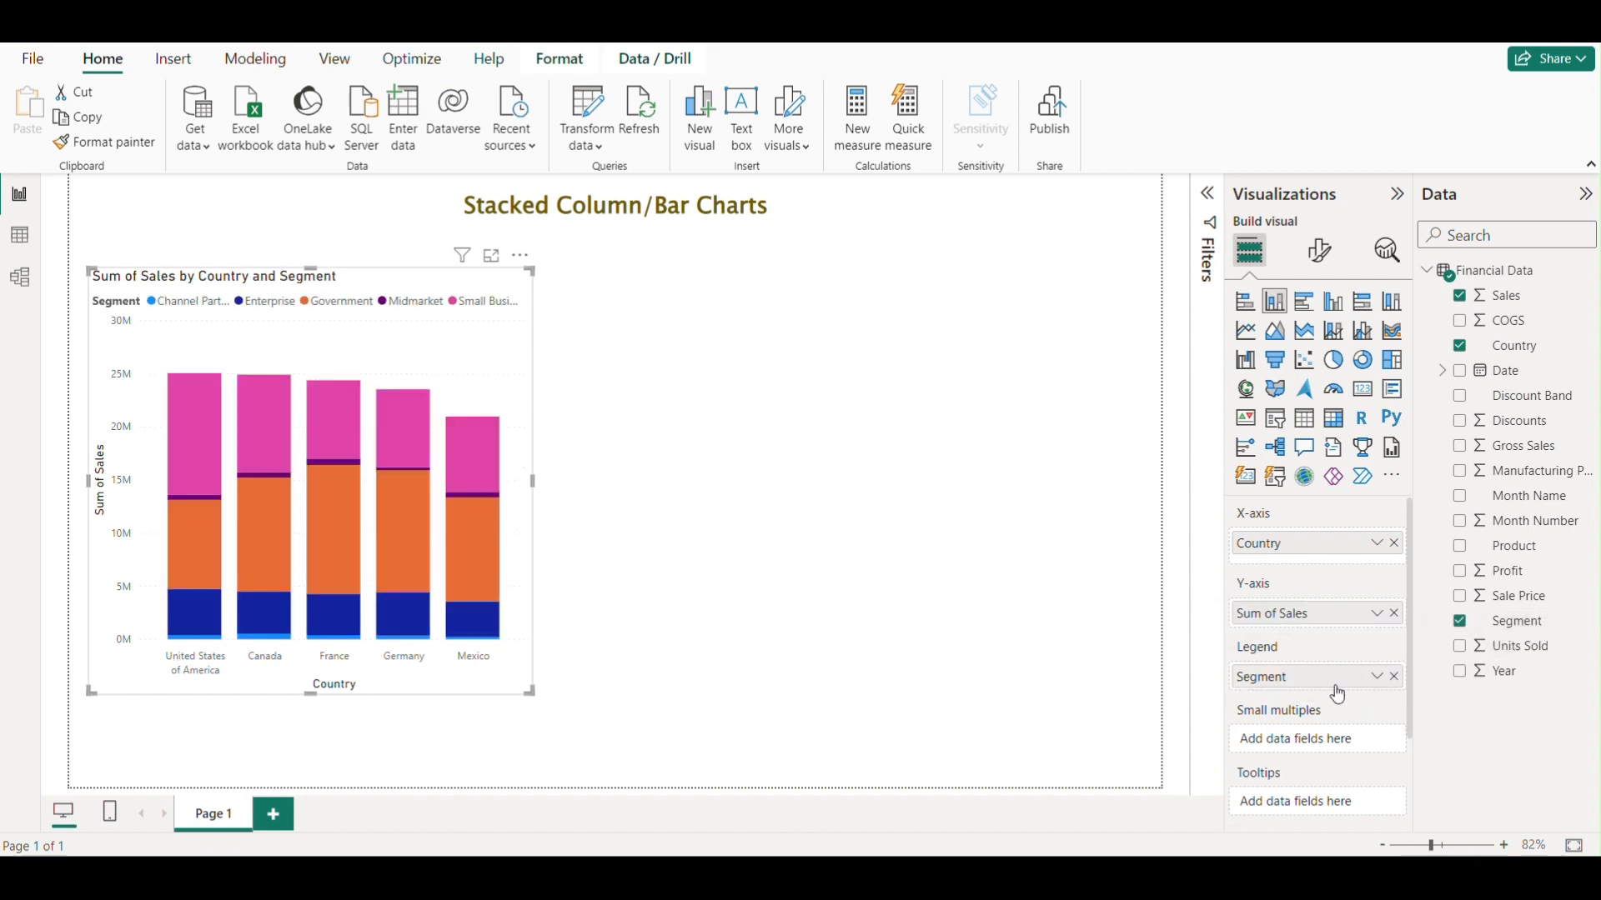
# Reposition the stacked column chart on the page and enlarge it slightly.
pyautogui.moveTo(483, 379); pyautogui.dragTo(497, 381)
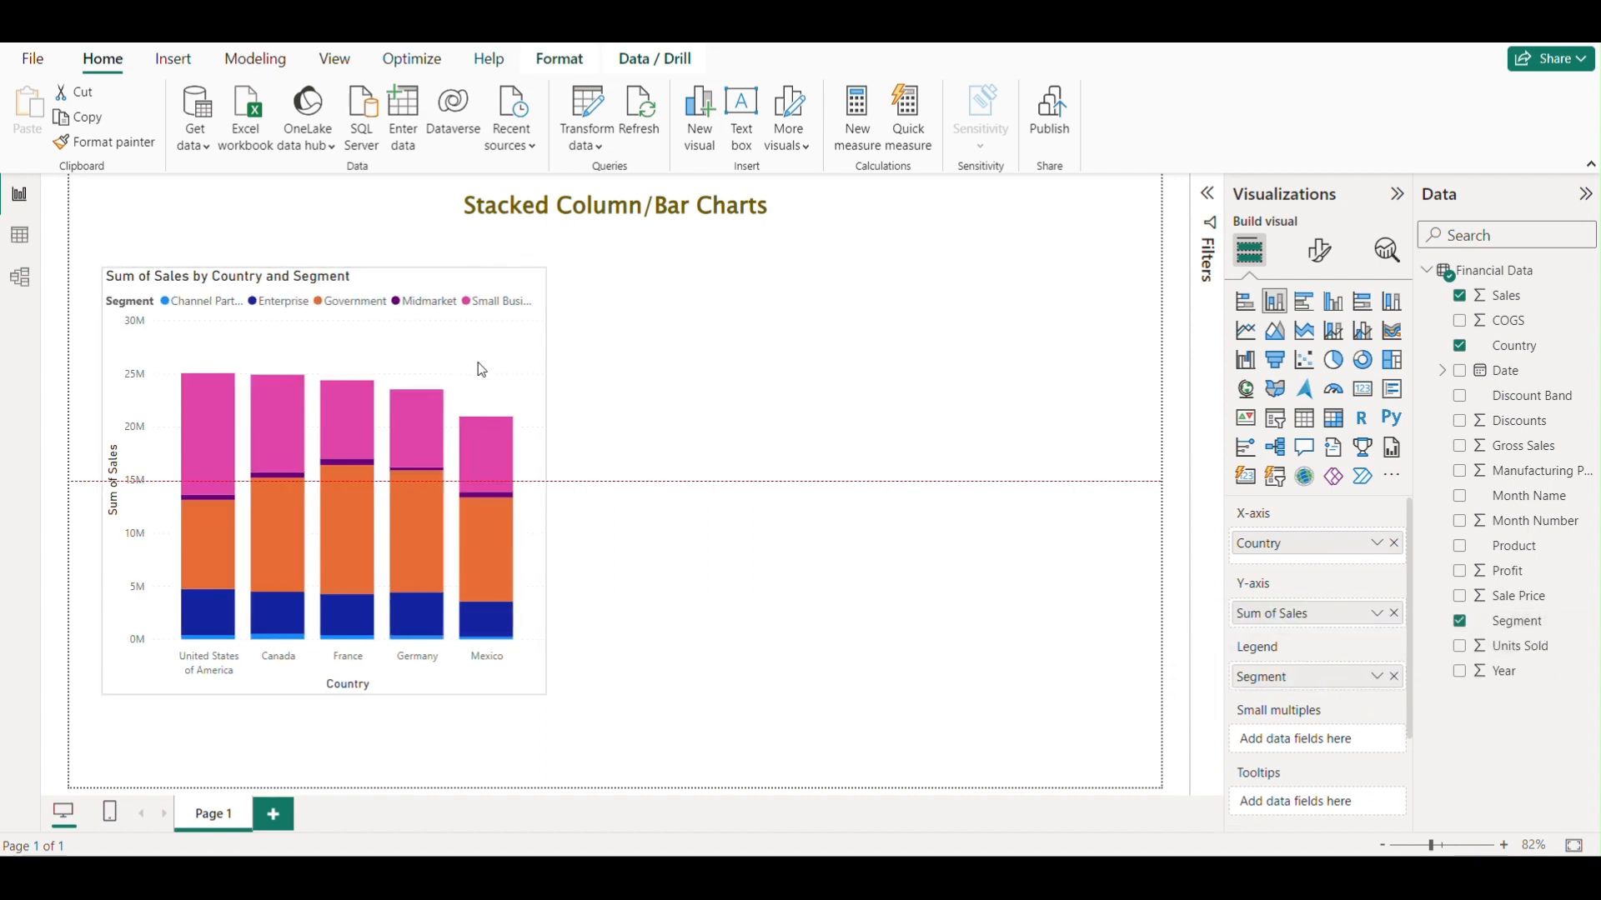
pyautogui.moveTo(543, 690); pyautogui.dragTo(637, 708)
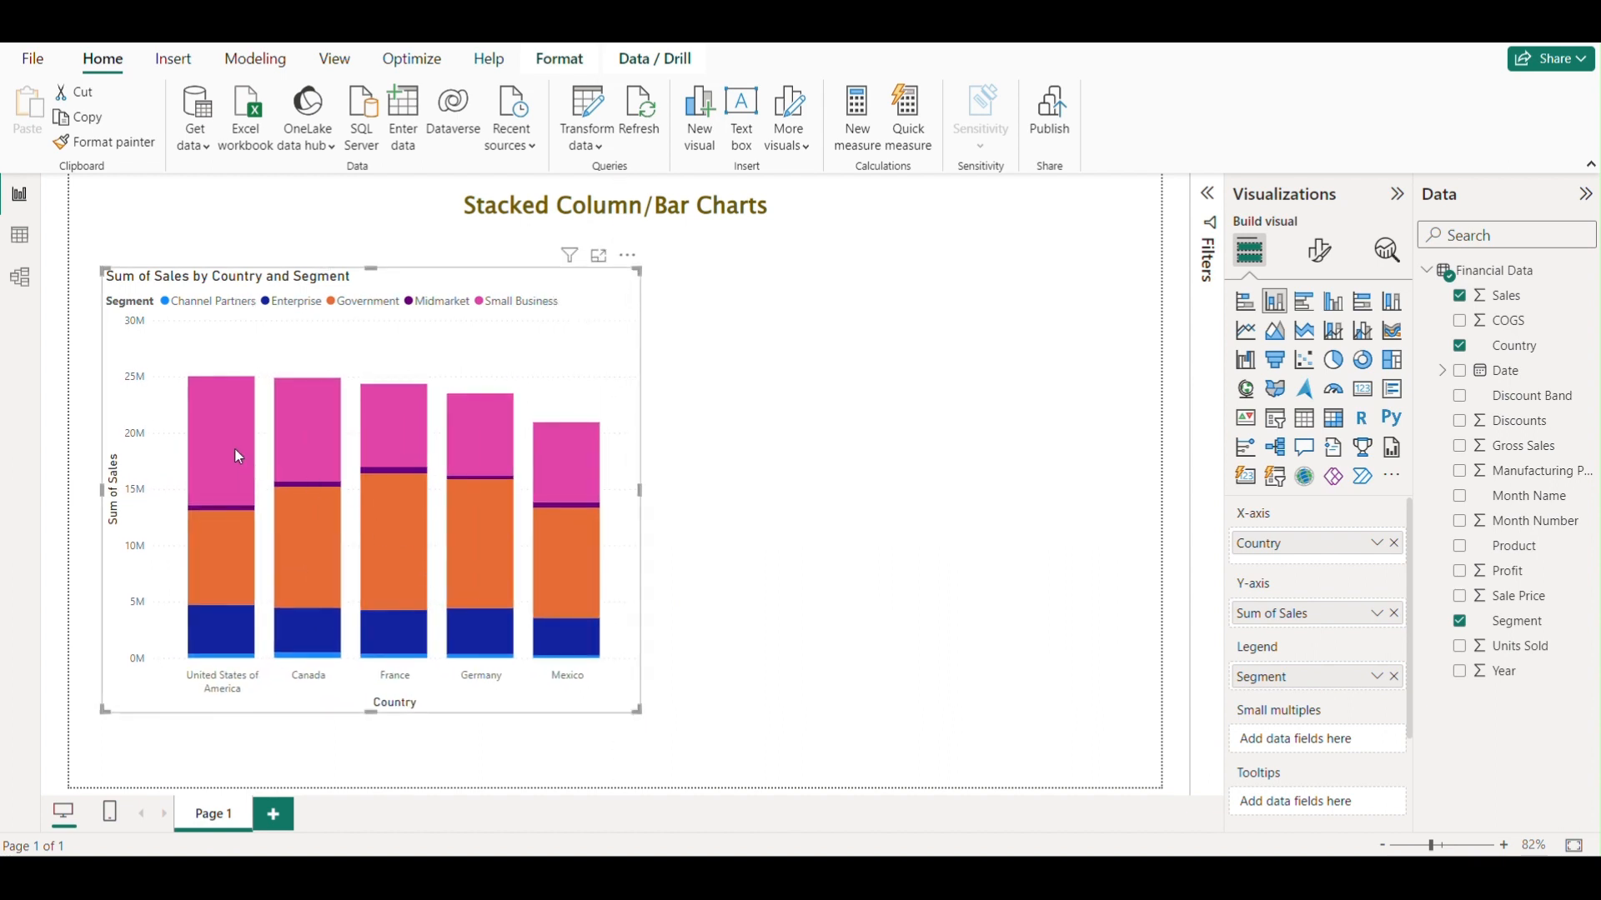
pyautogui.moveTo(235, 451)
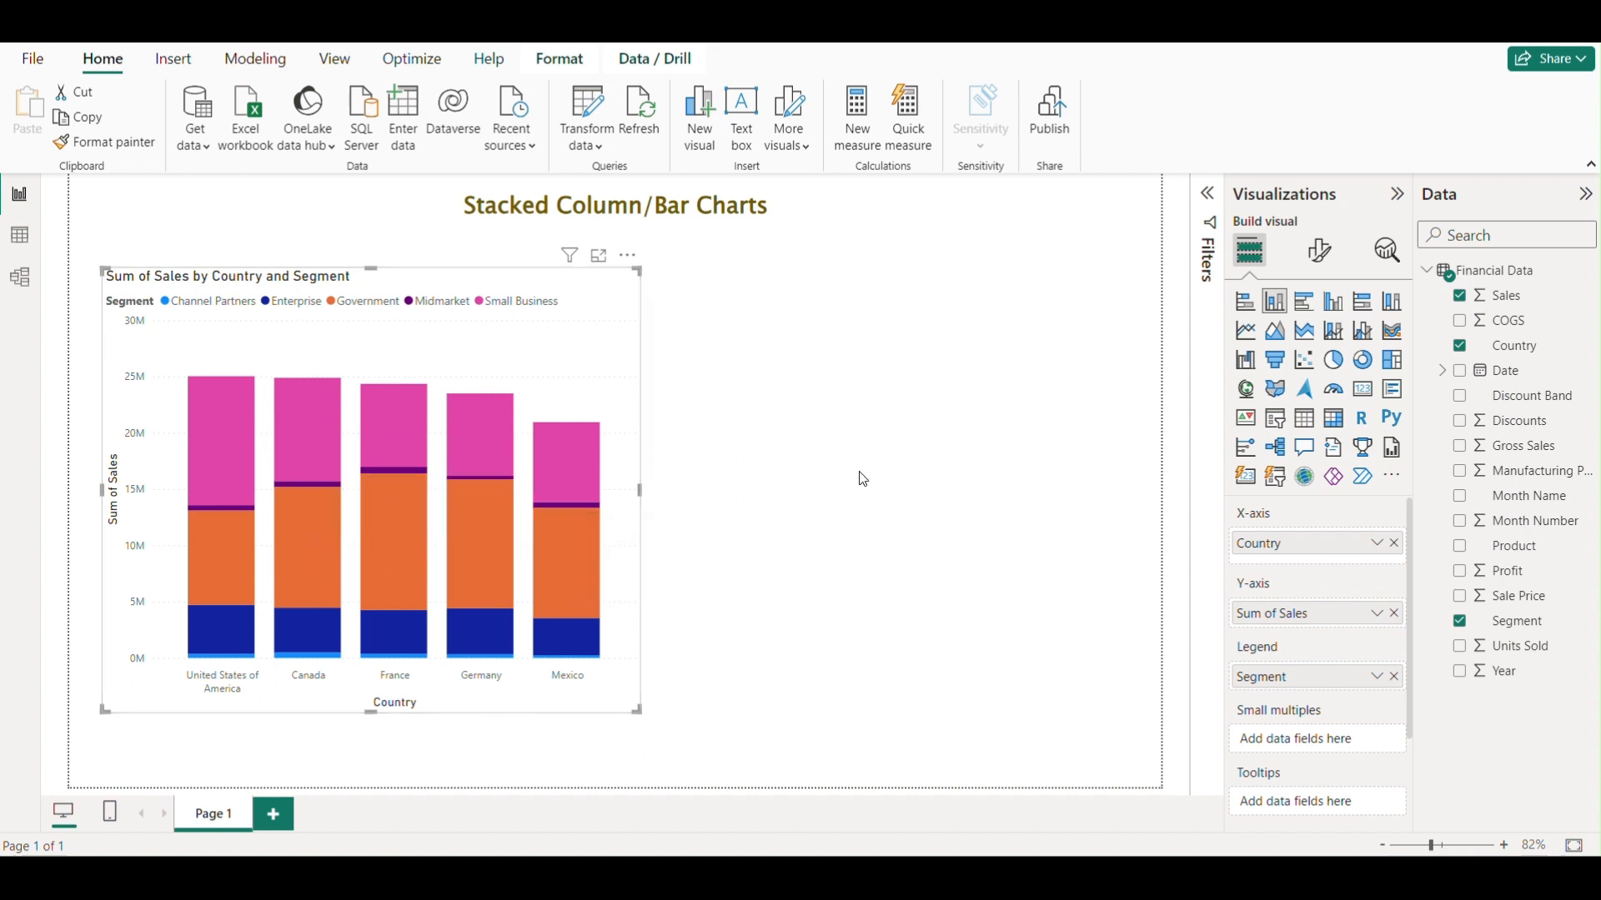
pyautogui.moveTo(558, 337); pyautogui.dragTo(548, 326)
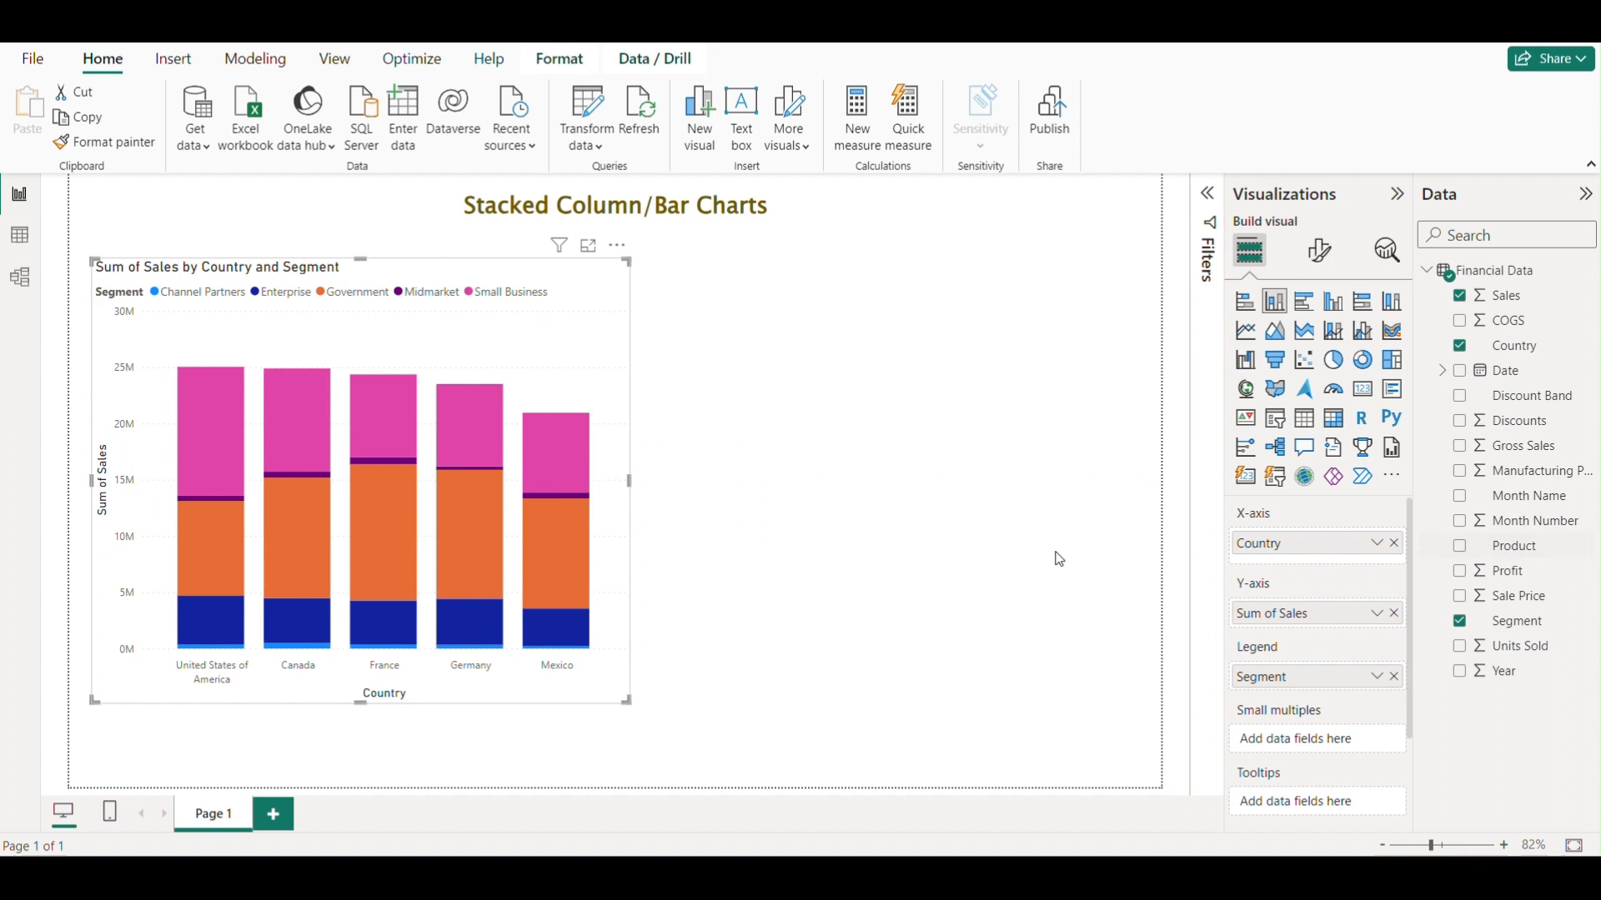
pyautogui.moveTo(594, 373); pyautogui.dragTo(573, 361)
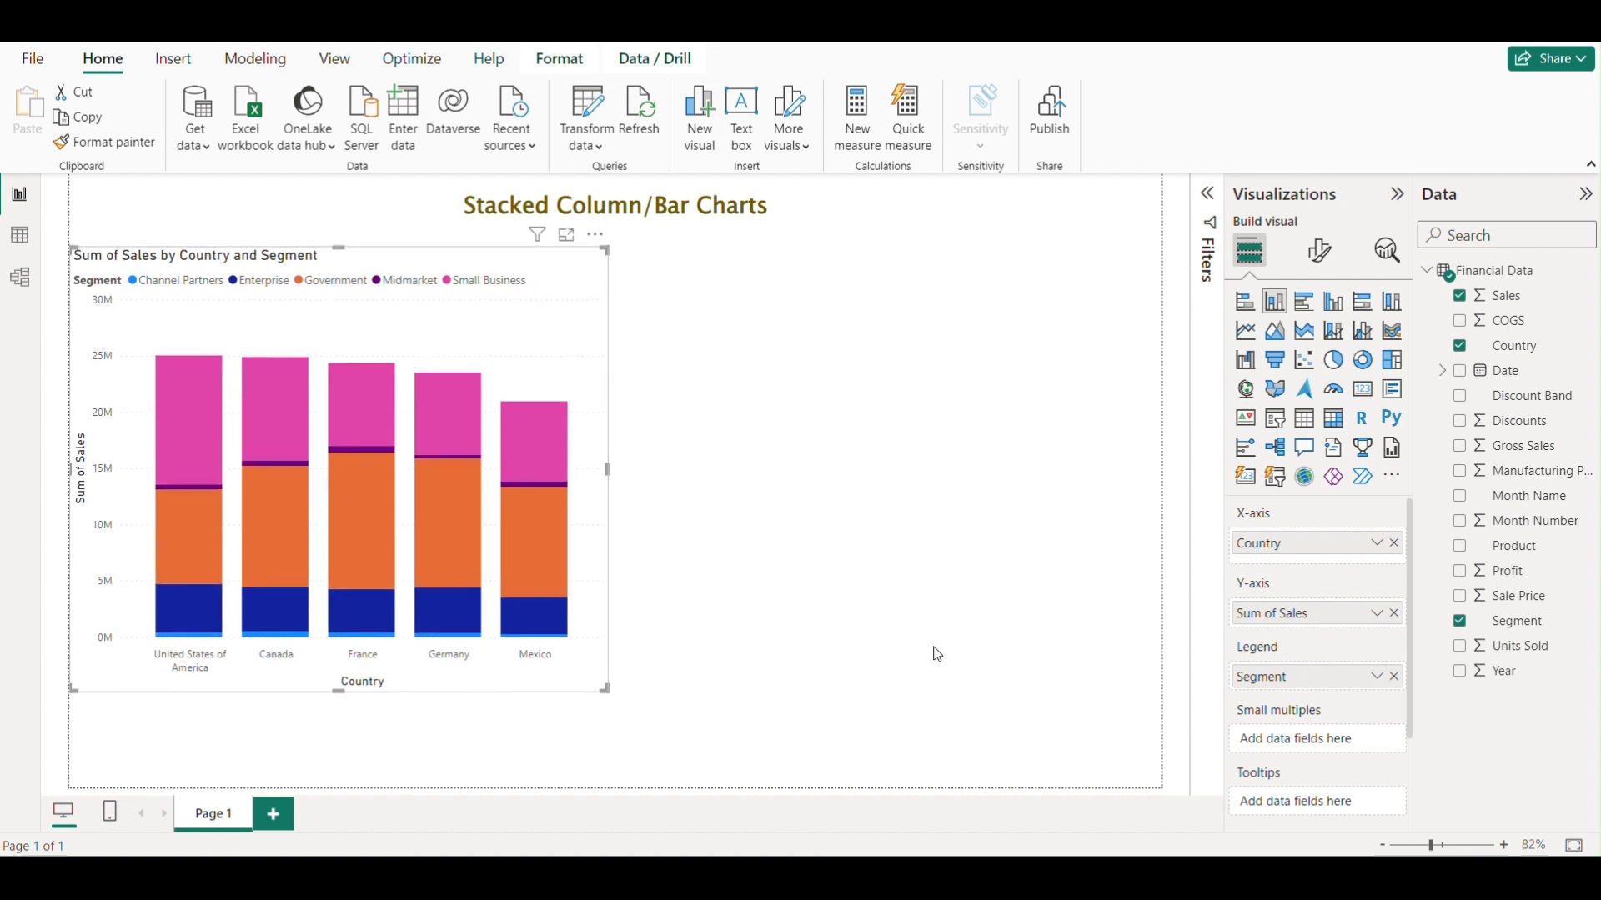
pyautogui.moveTo(563, 328); pyautogui.dragTo(575, 336)
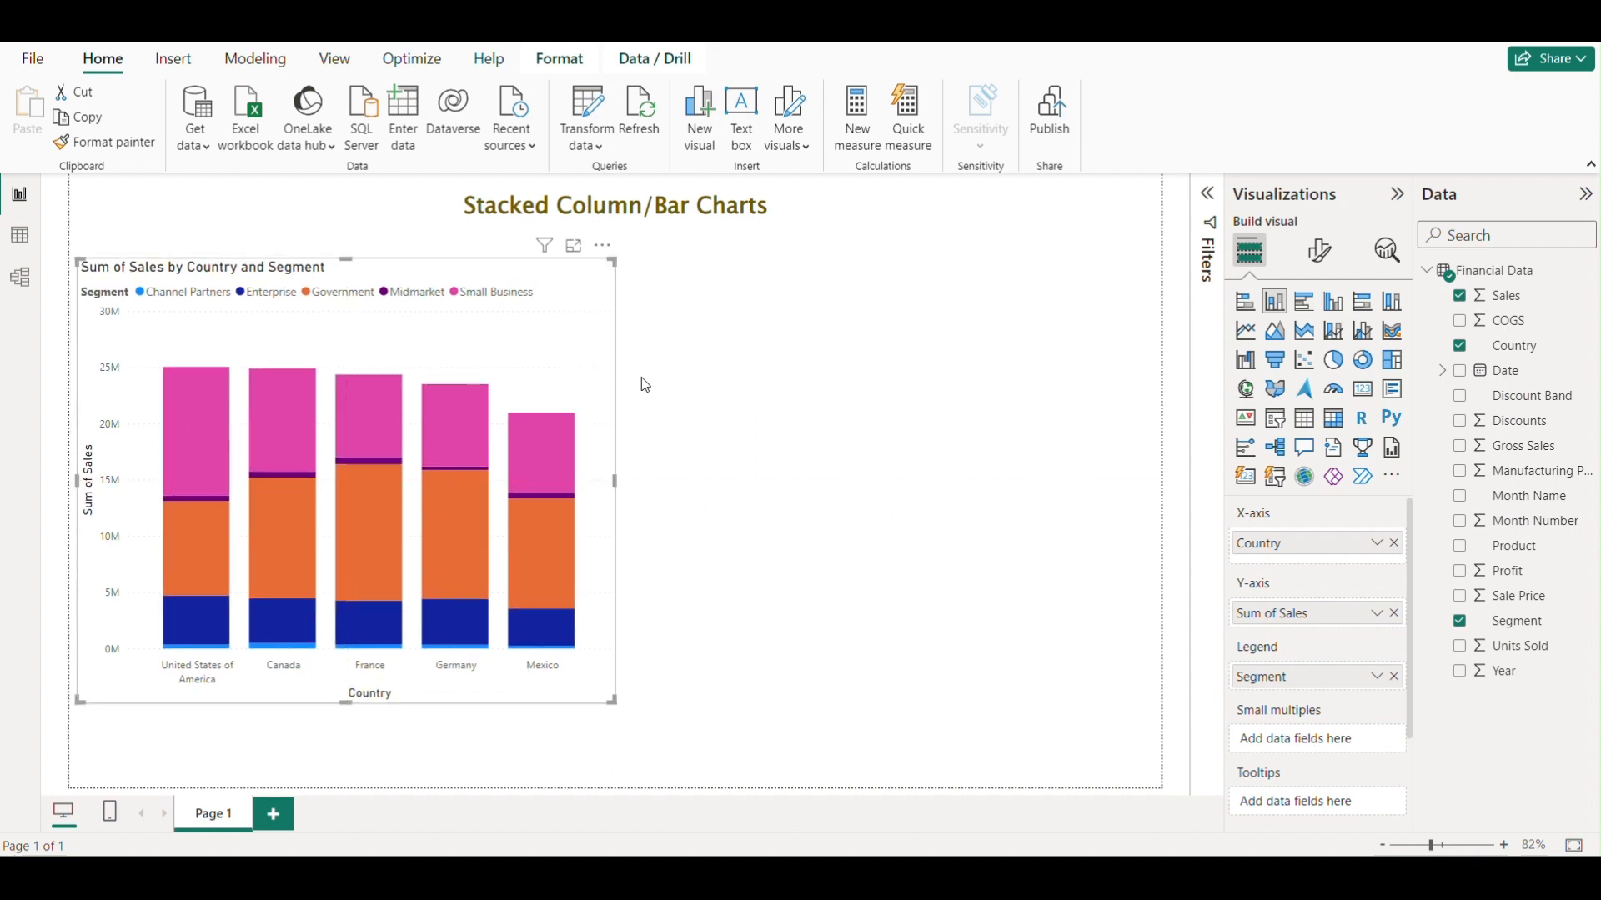
# Add the Product field as small multiples and enlarge and reposition the chart to fit the panels.
pyautogui.moveTo(1522, 553); pyautogui.dragTo(1325, 740)
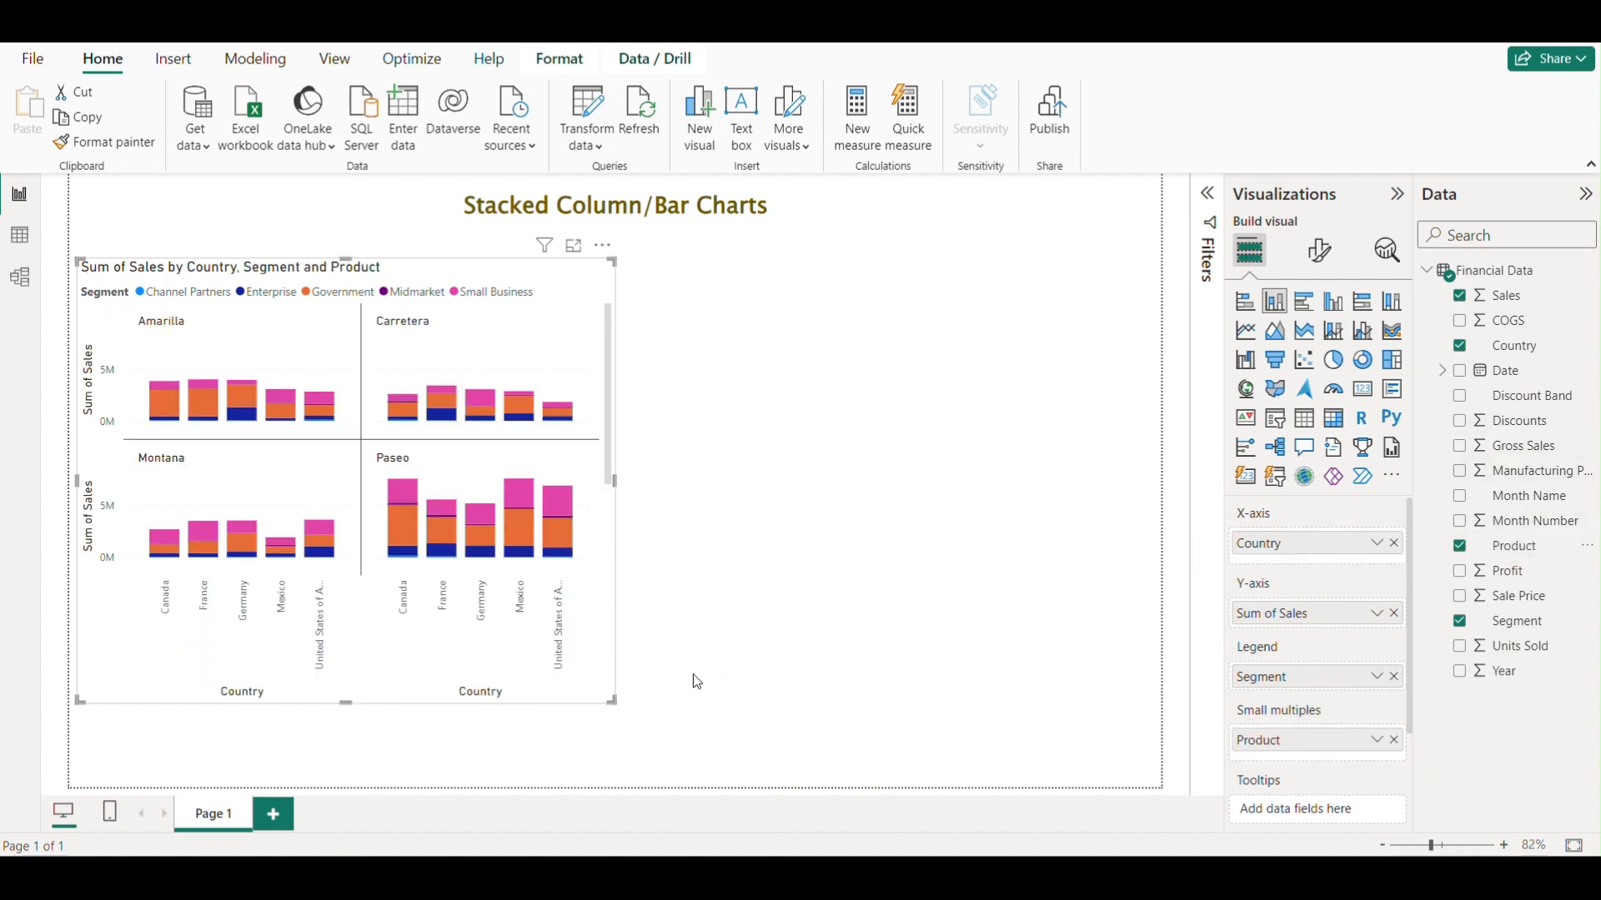
pyautogui.moveTo(613, 701); pyautogui.dragTo(702, 777)
pyautogui.moveTo(757, 797); pyautogui.dragTo(759, 797)
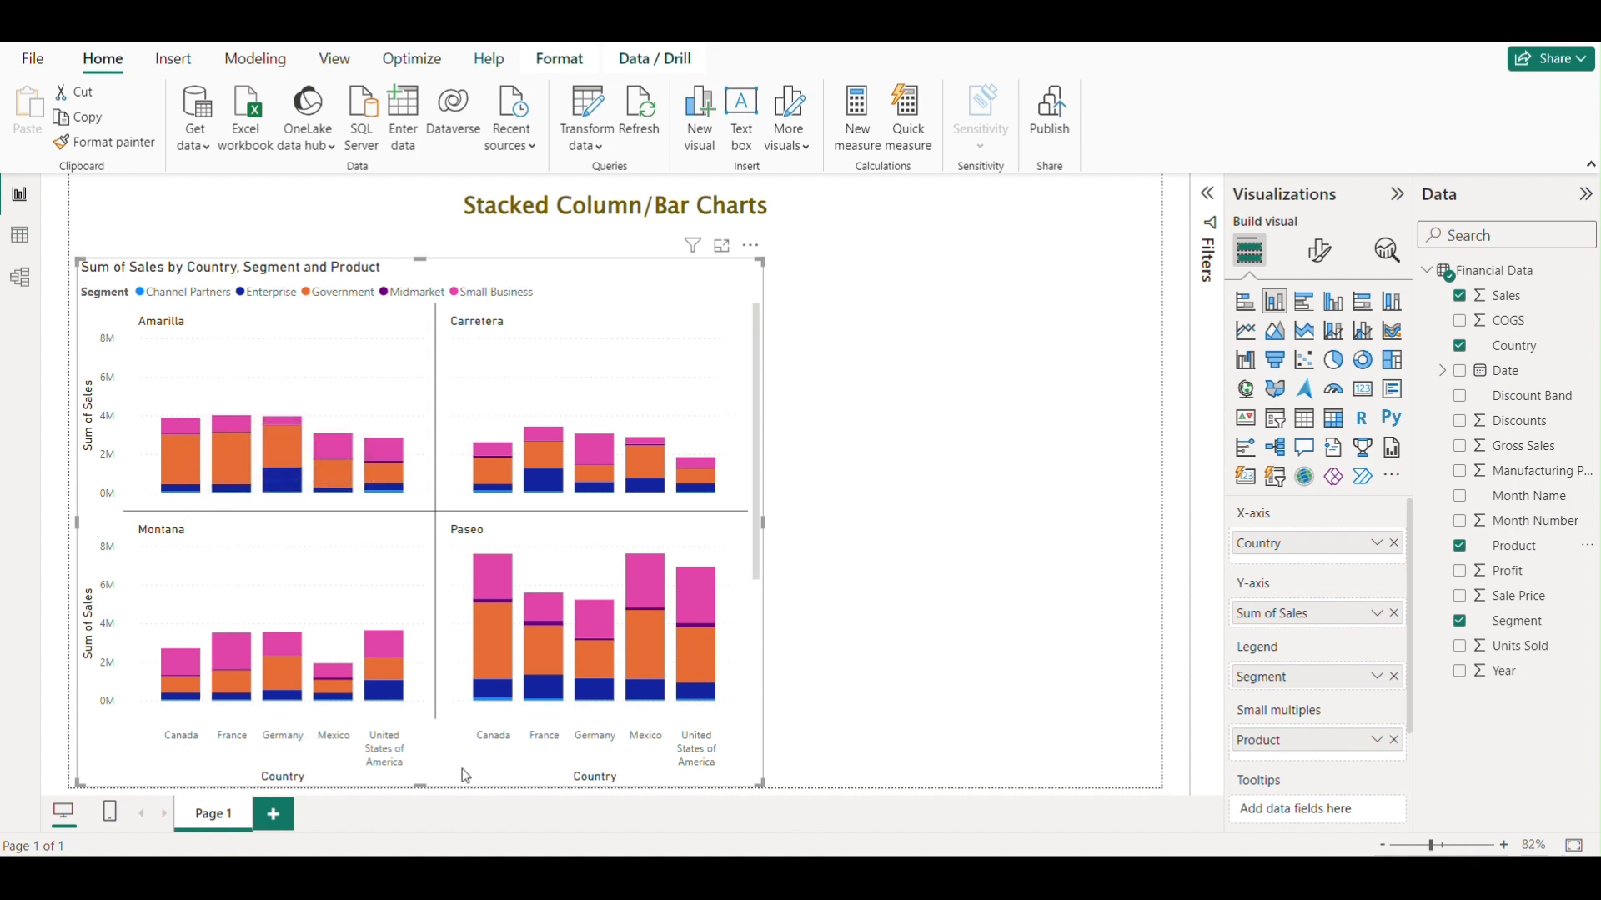
pyautogui.moveTo(641, 337); pyautogui.dragTo(633, 311)
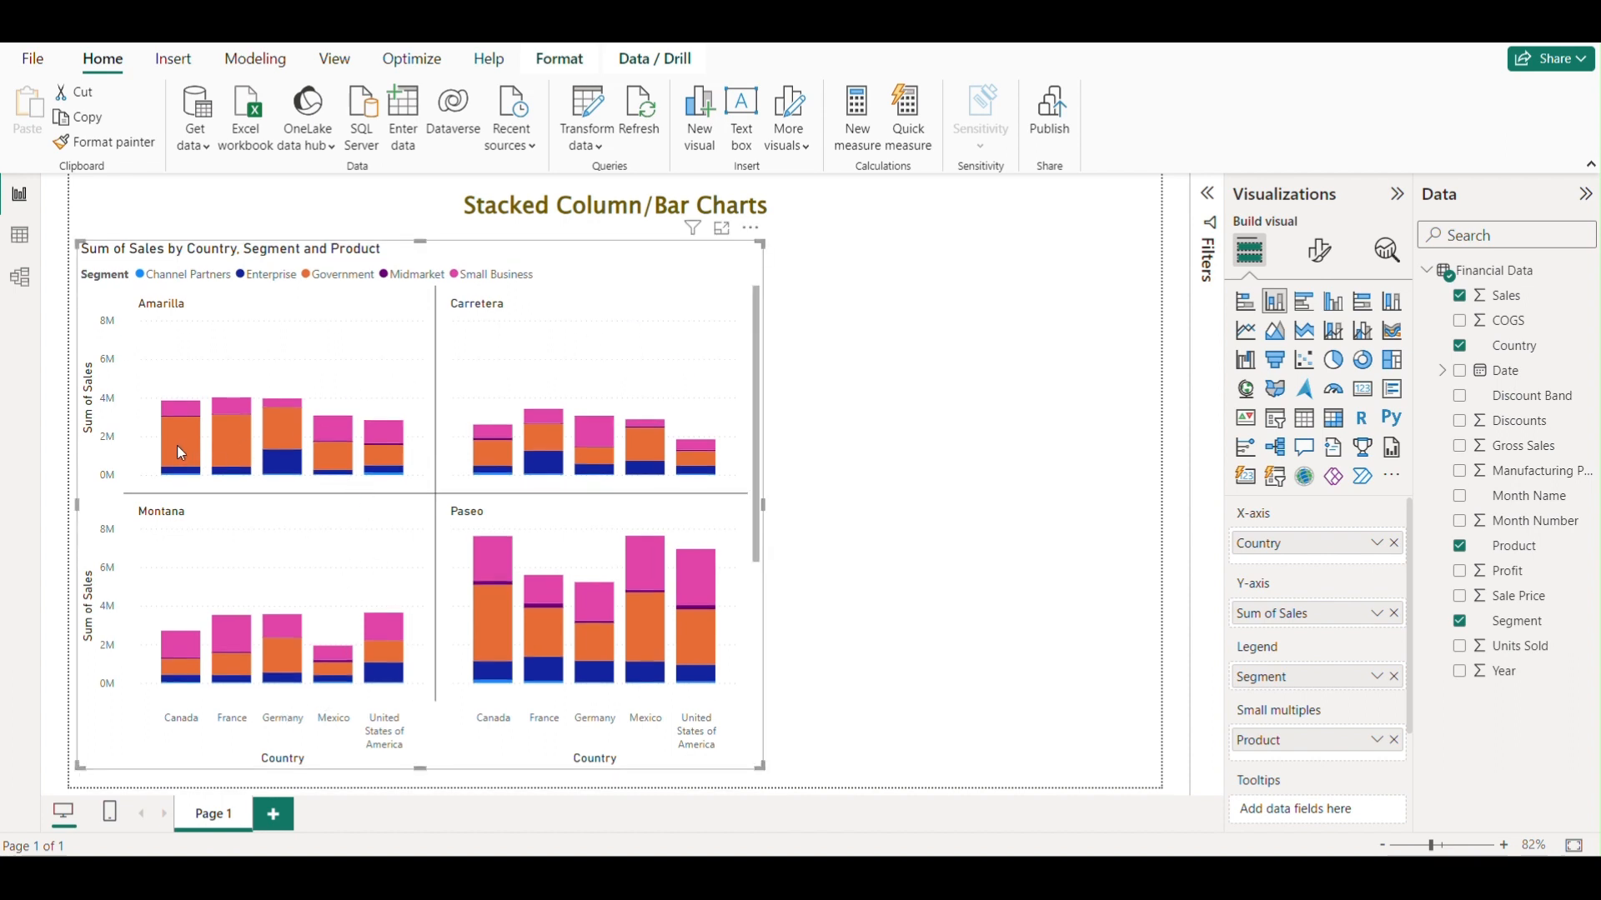
pyautogui.moveTo(178, 433)
pyautogui.moveTo(190, 475)
pyautogui.moveTo(587, 267)
pyautogui.mouseDown()
pyautogui.moveTo(612, 264)
pyautogui.moveTo(592, 264)
pyautogui.mouseUp()
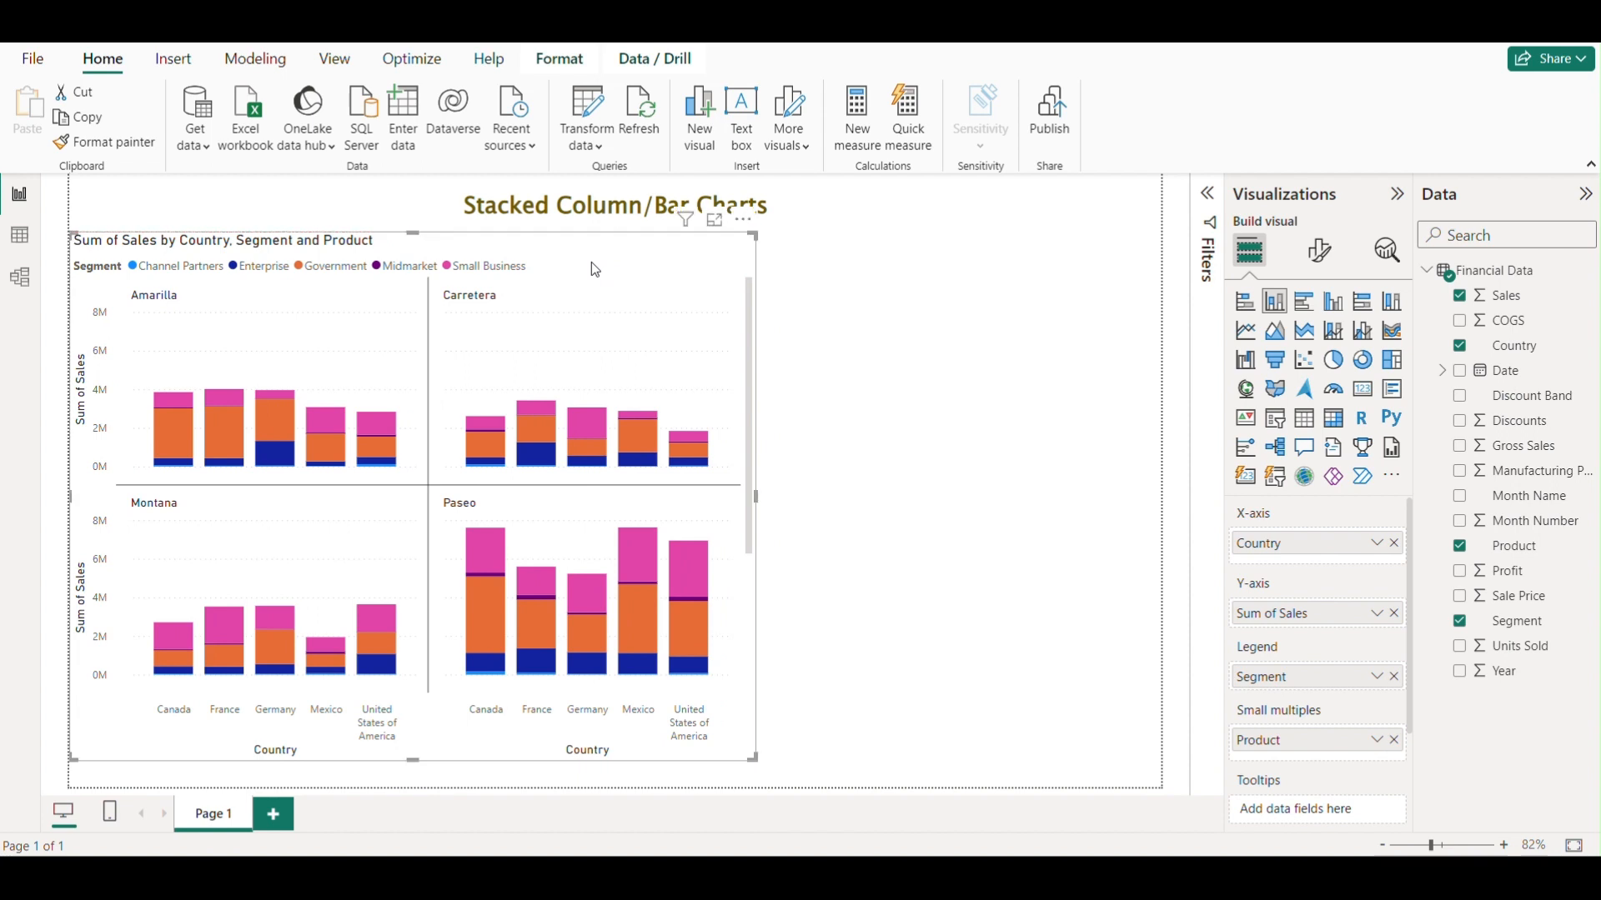
pyautogui.moveTo(633, 263); pyautogui.dragTo(632, 275)
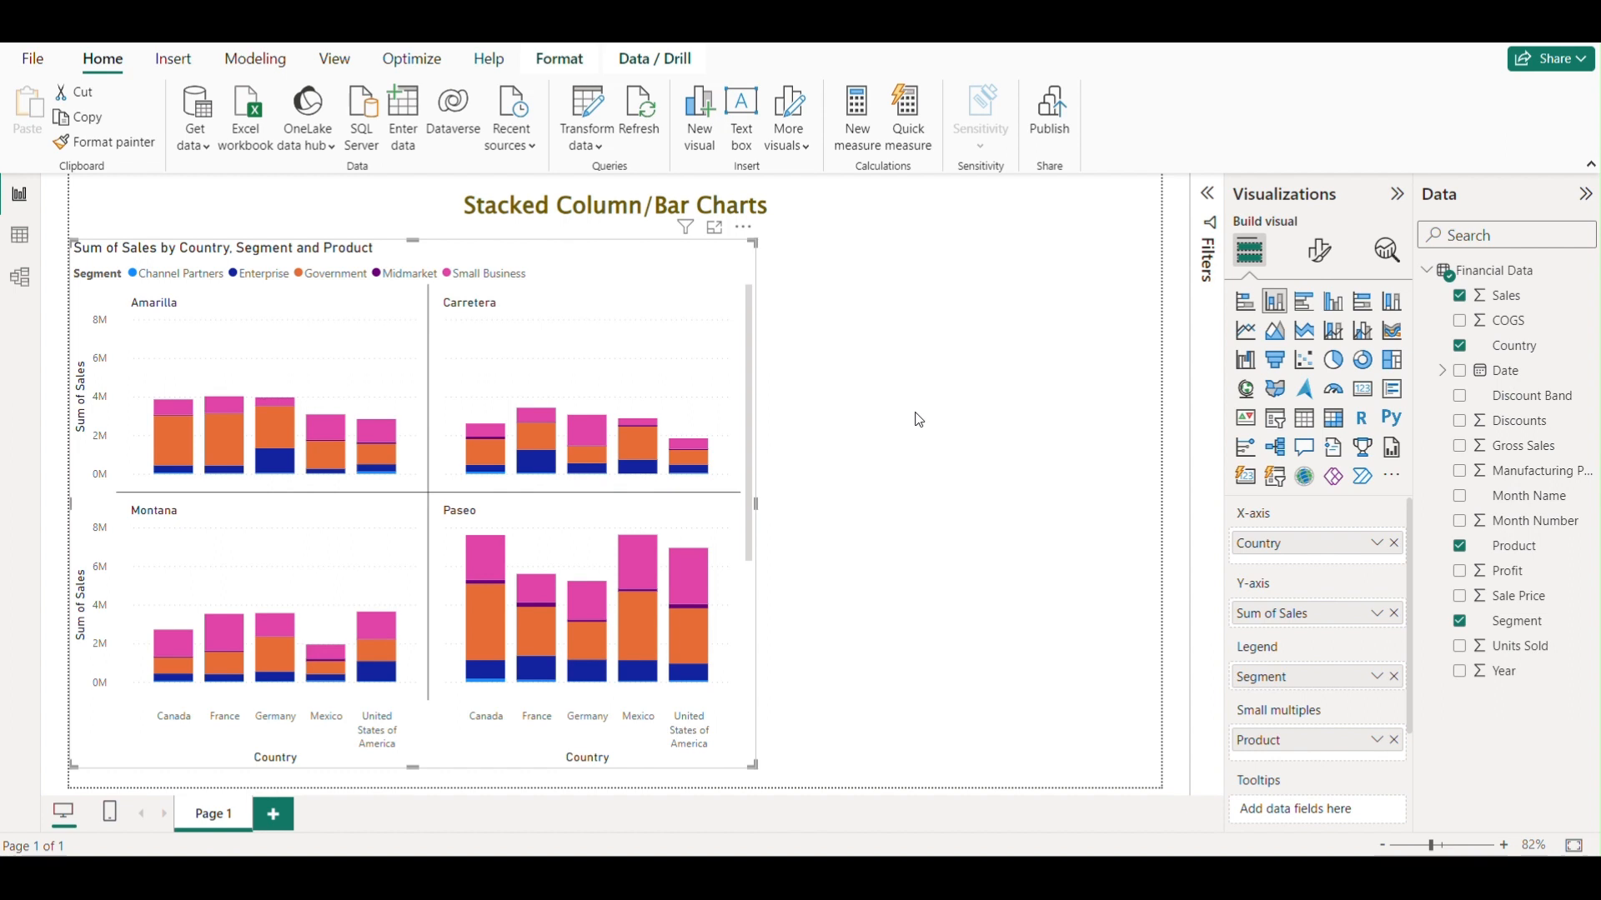
# Remove the Product small multiples, resize and reposition the chart, and restore Segment as the legend.
pyautogui.click(1394, 741)
pyautogui.click(1394, 676)
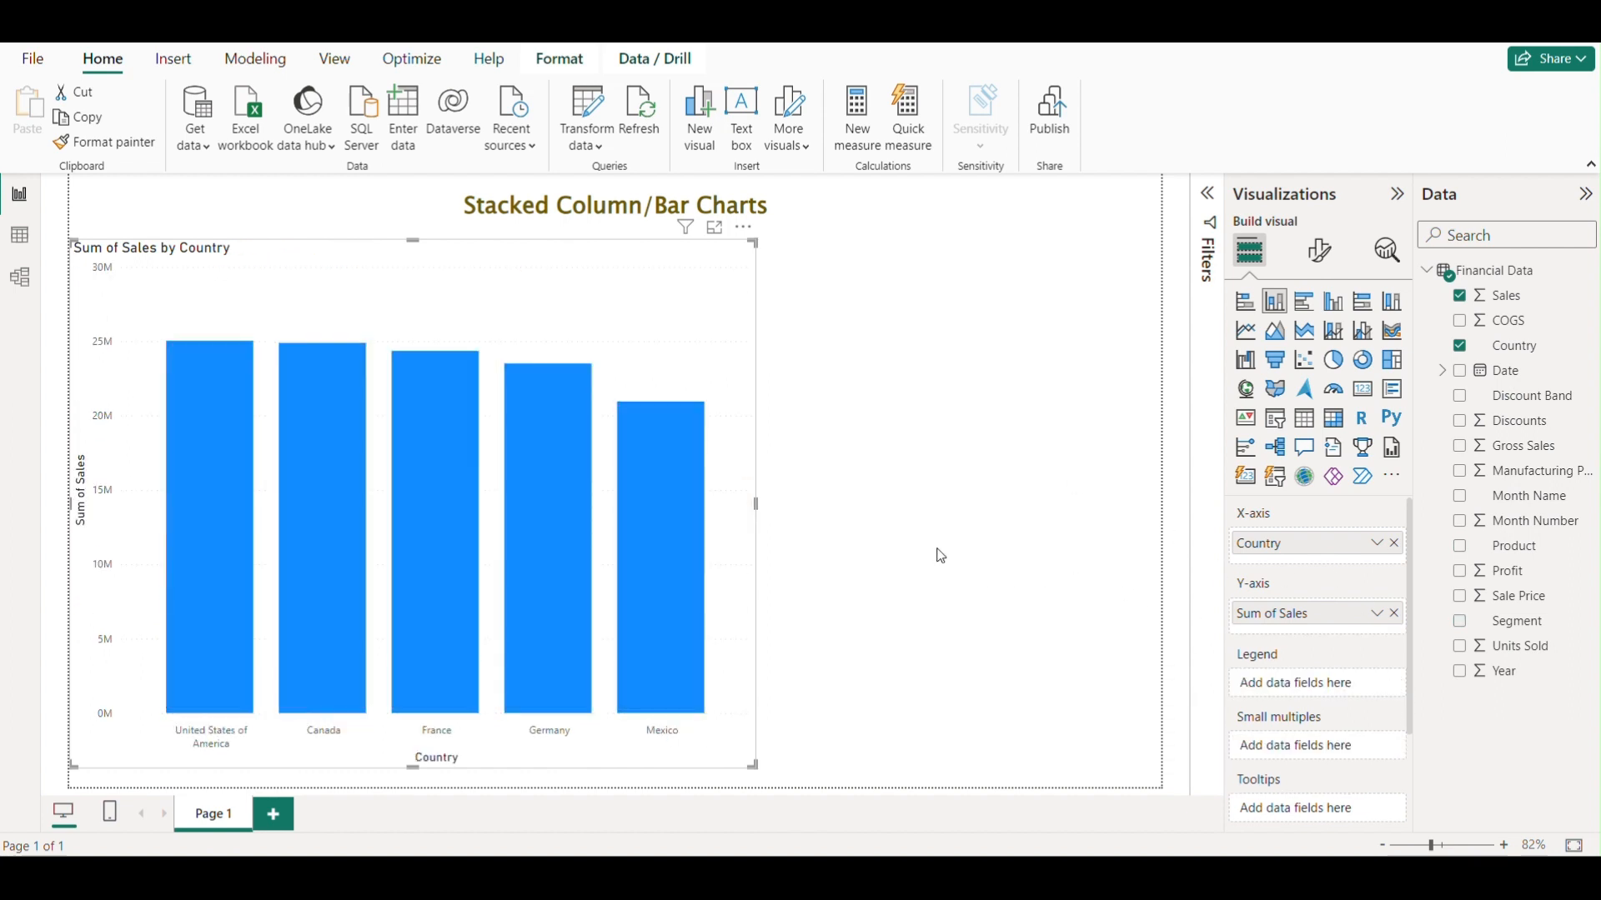
pyautogui.moveTo(725, 350); pyautogui.dragTo(748, 340)
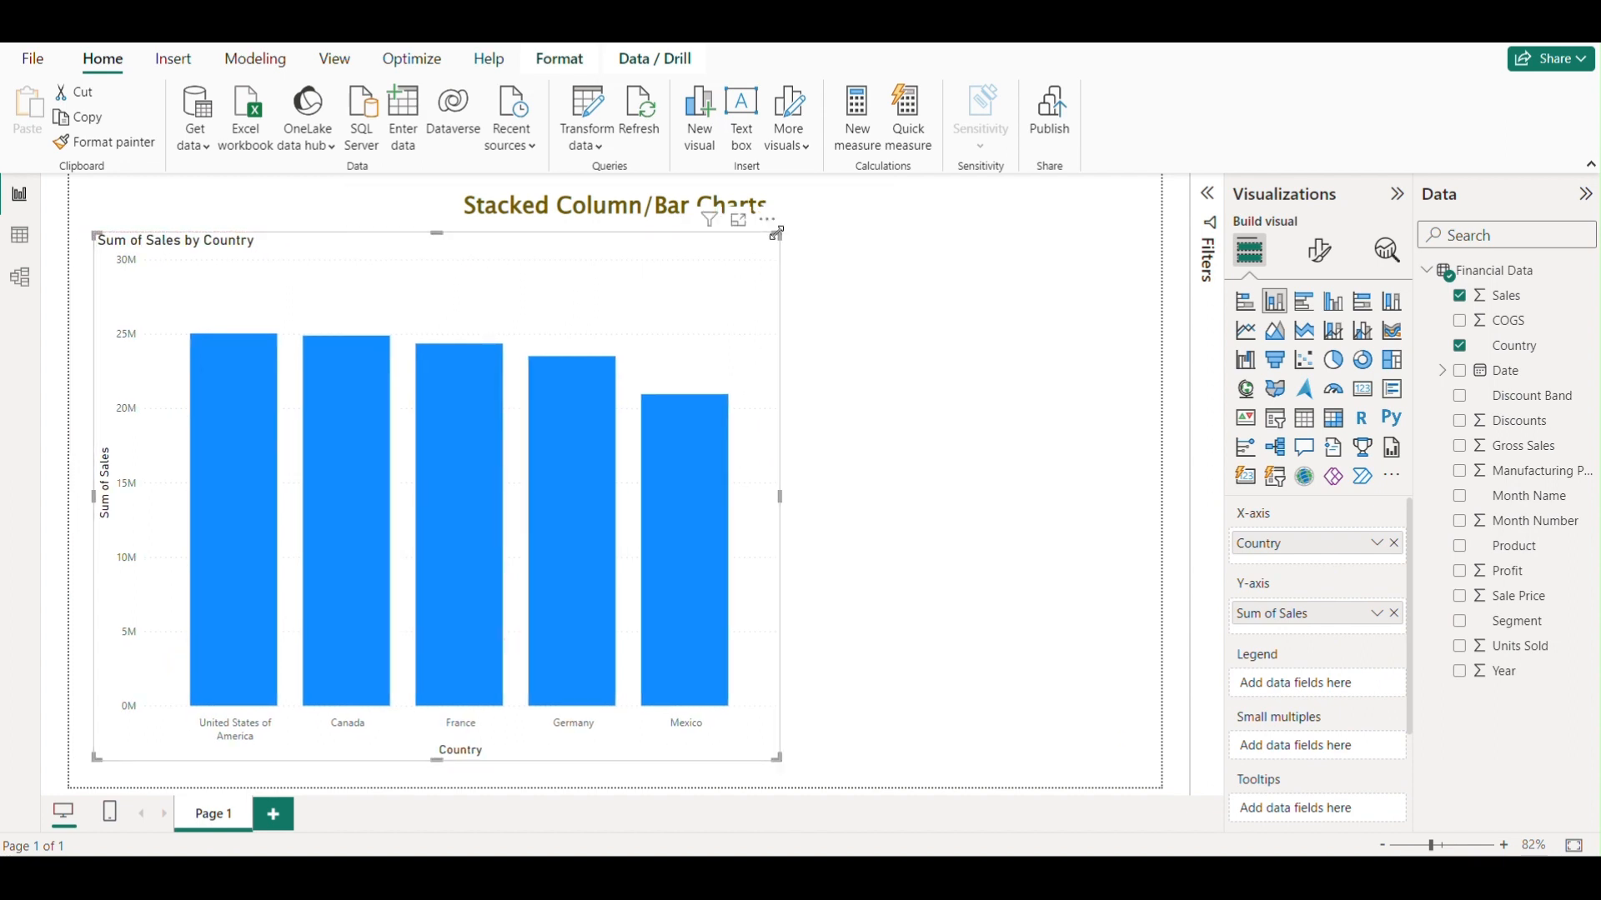
pyautogui.moveTo(780, 233); pyautogui.dragTo(665, 253)
pyautogui.moveTo(610, 304); pyautogui.dragTo(654, 326)
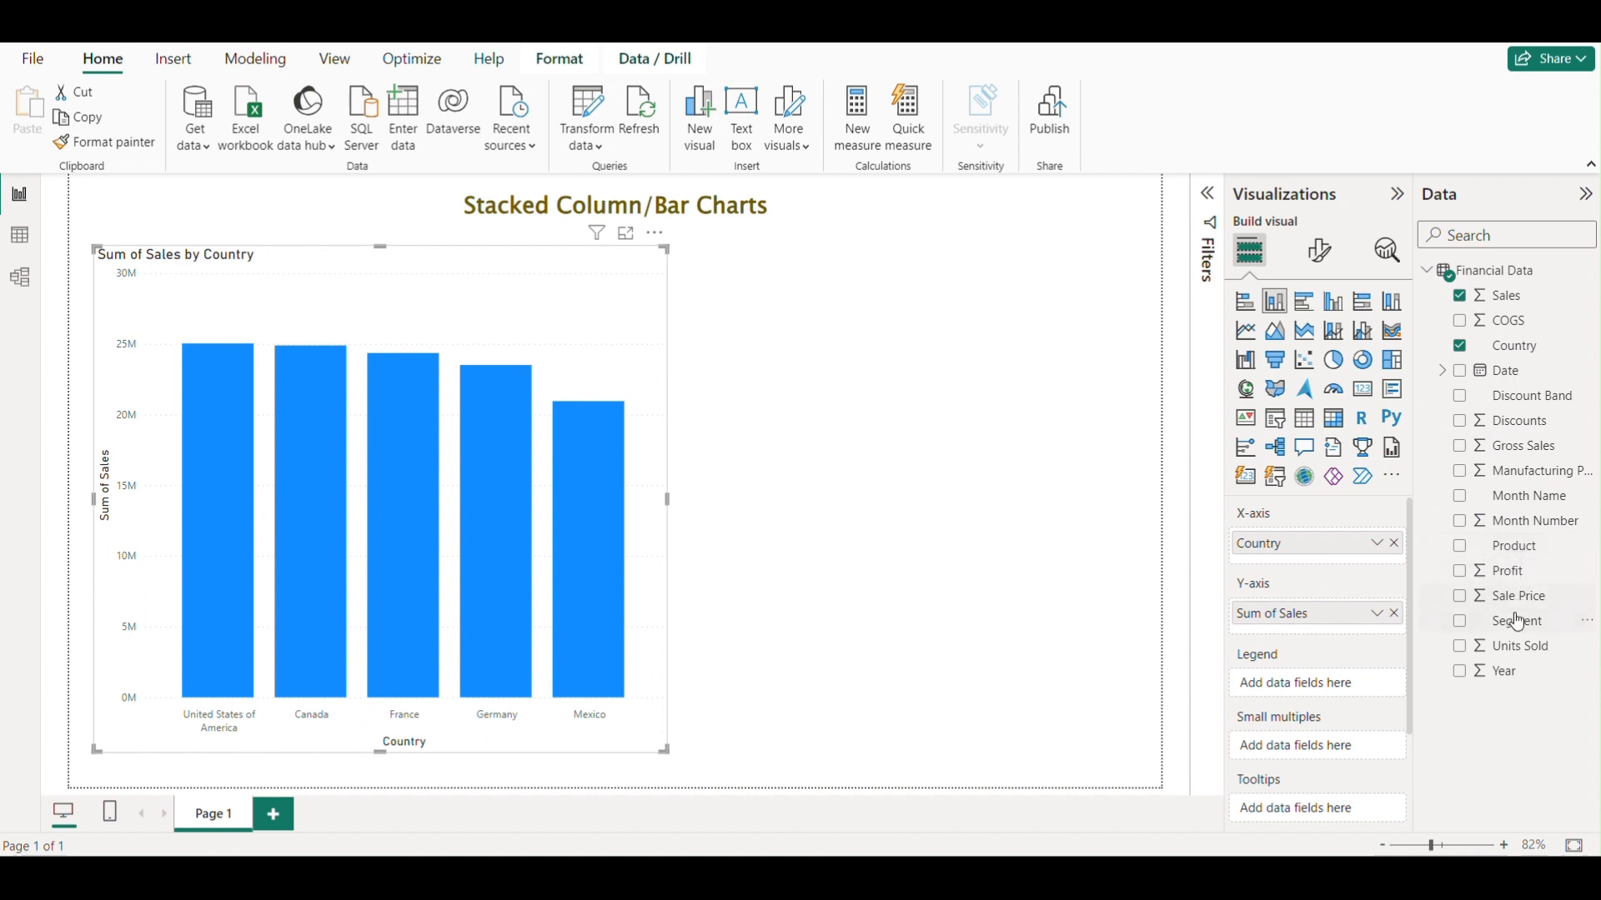
pyautogui.moveTo(1517, 621); pyautogui.dragTo(1340, 688)
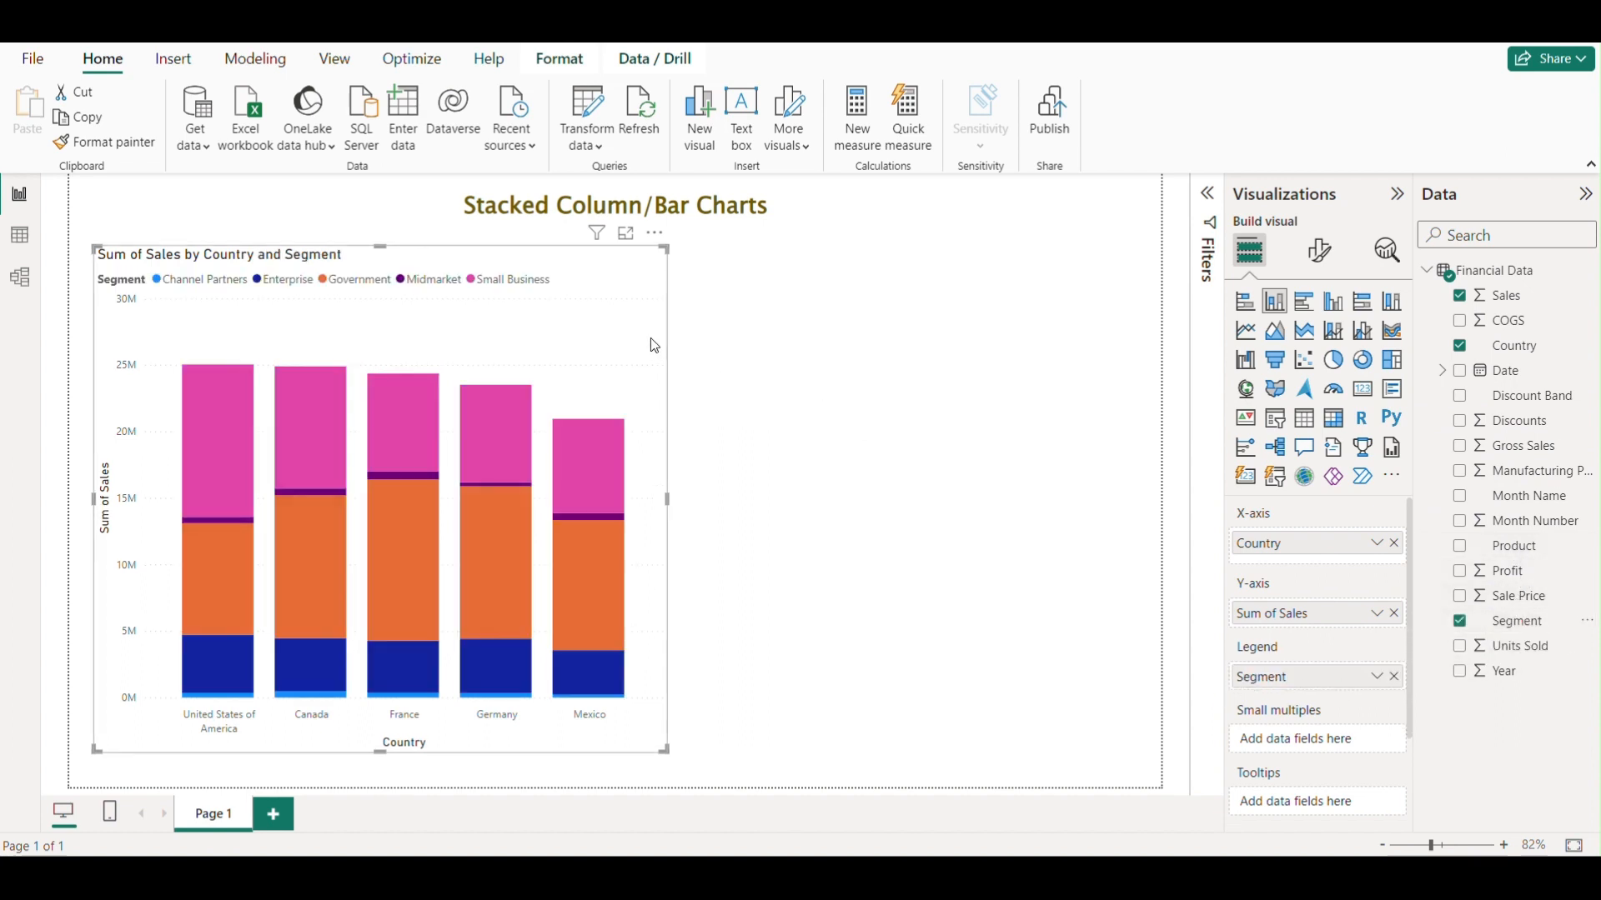
pyautogui.moveTo(657, 341); pyautogui.dragTo(662, 342)
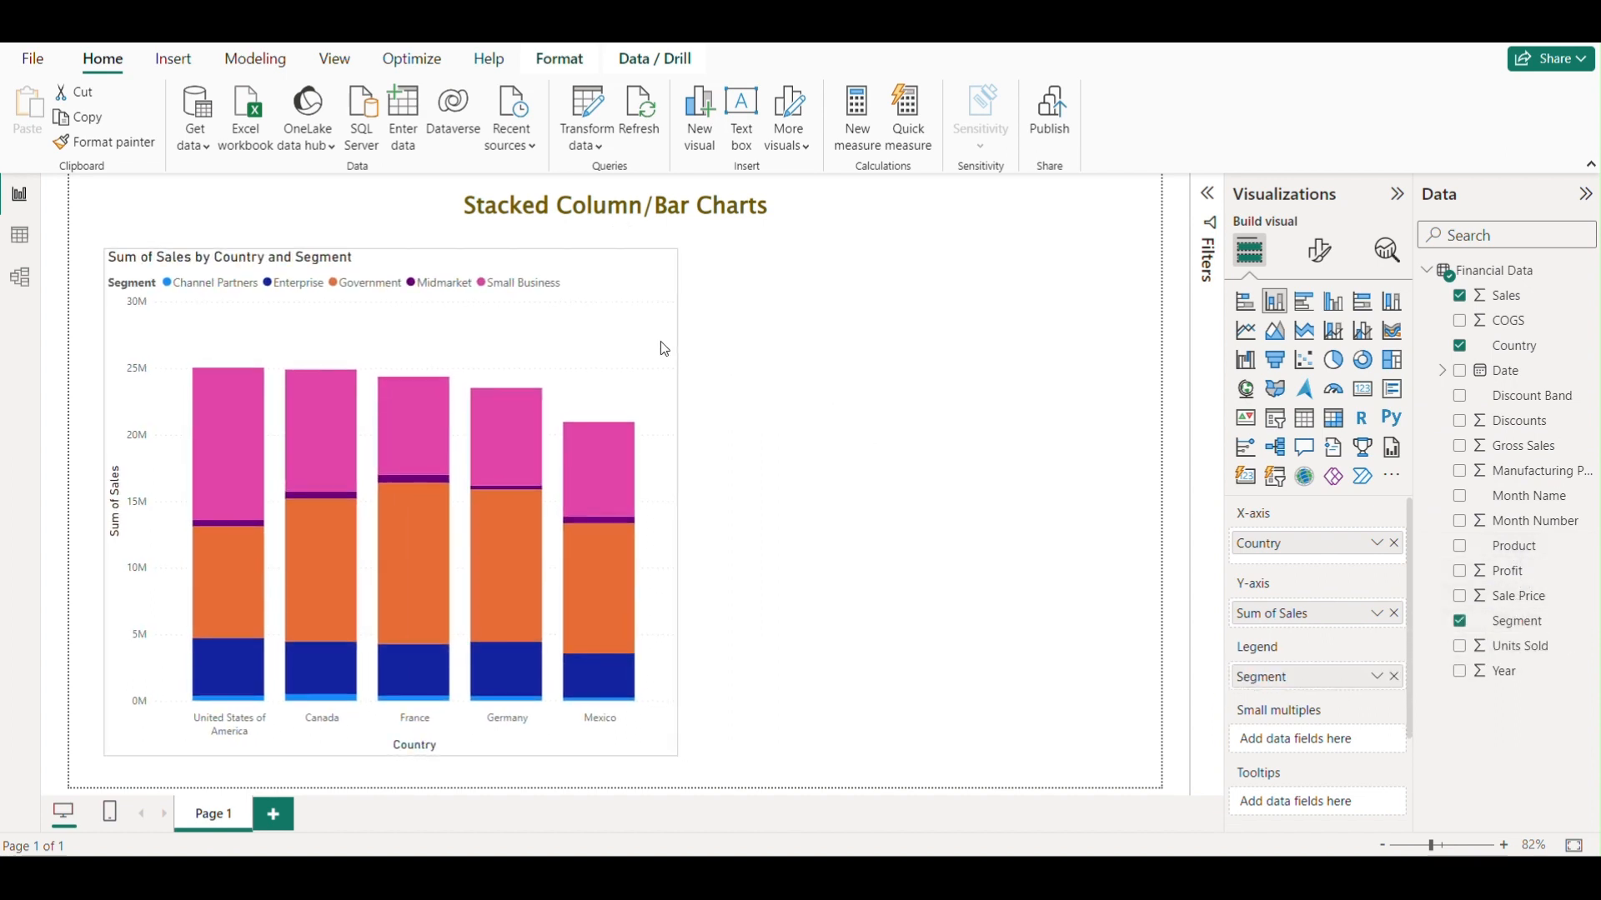
# Format the chart's X-axis value labels with font size 14 and the Lucida Sans Unicode font.
pyautogui.click(769, 359)
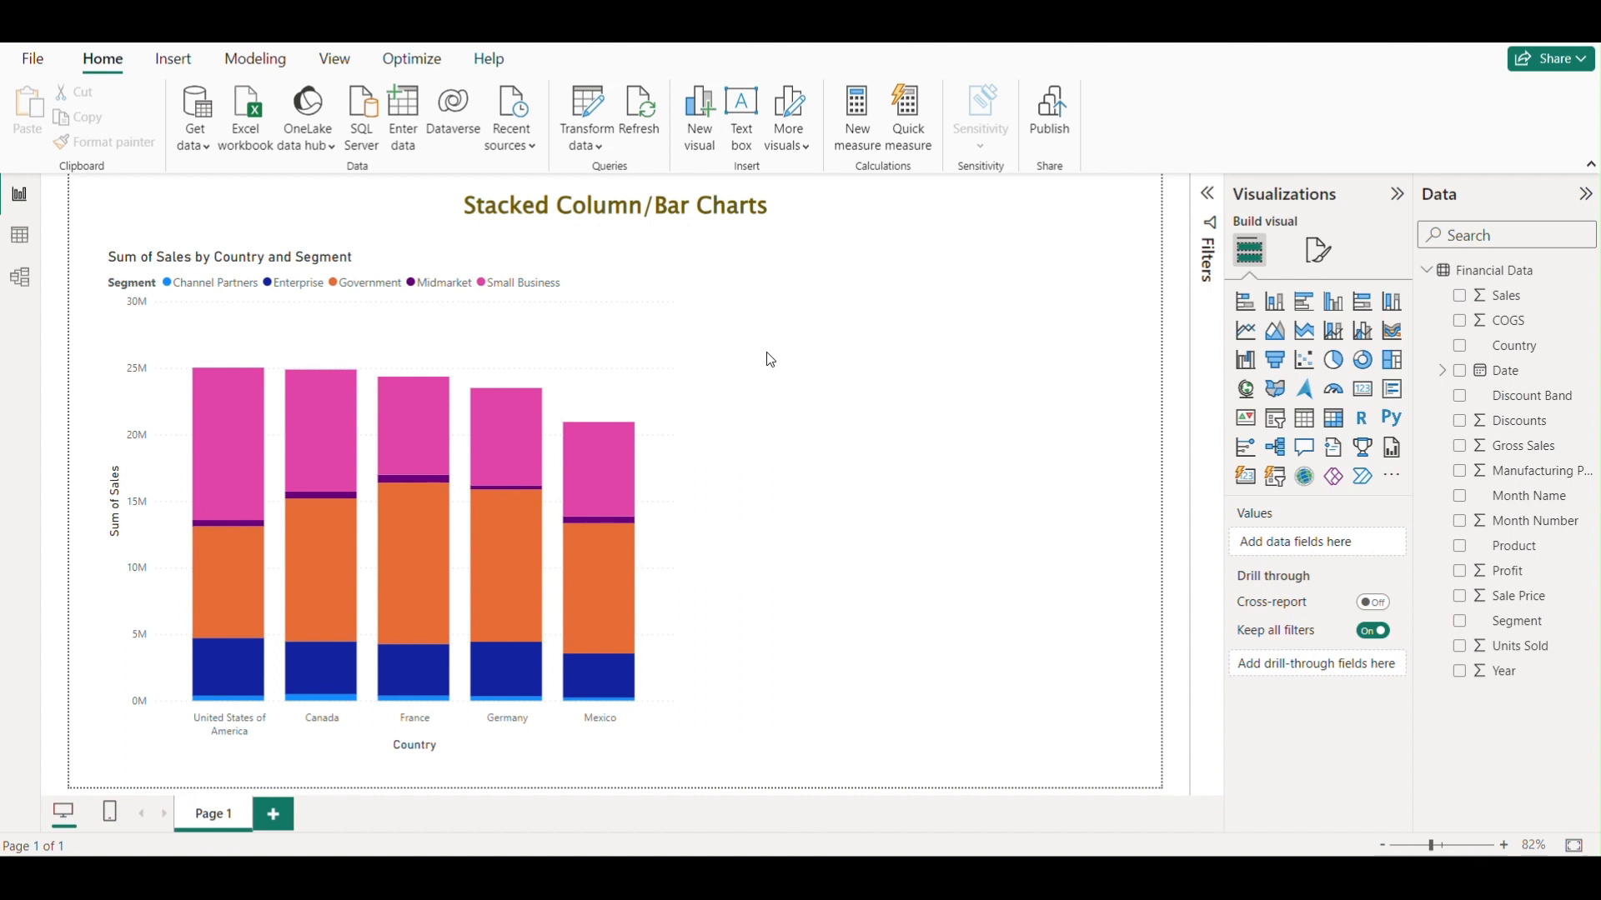
pyautogui.click(623, 346)
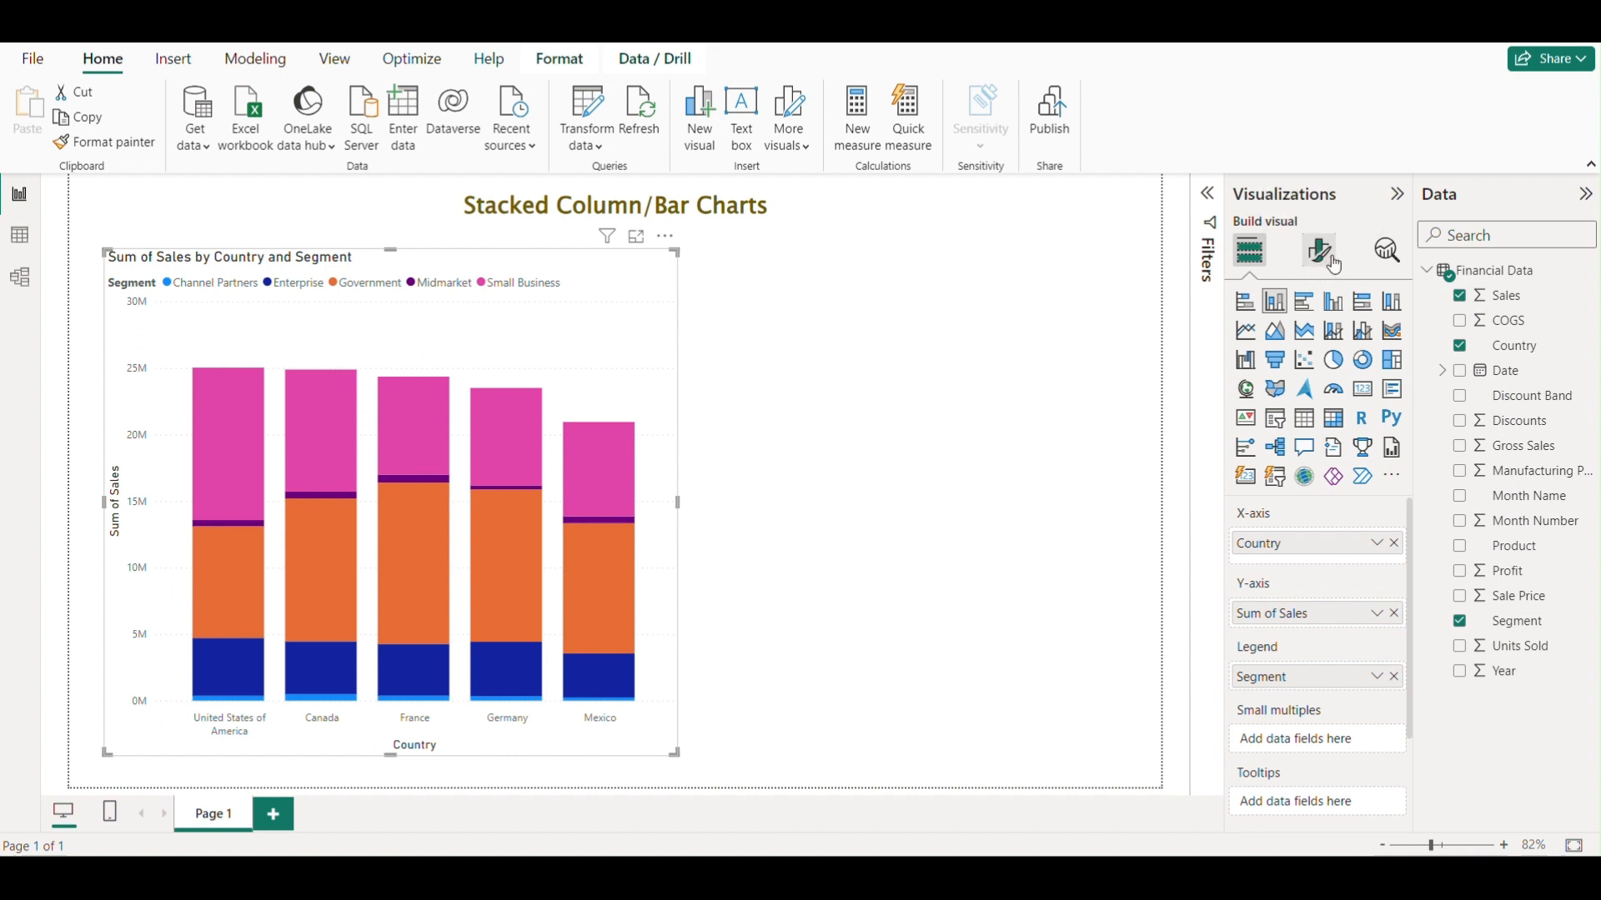
pyautogui.click(1327, 263)
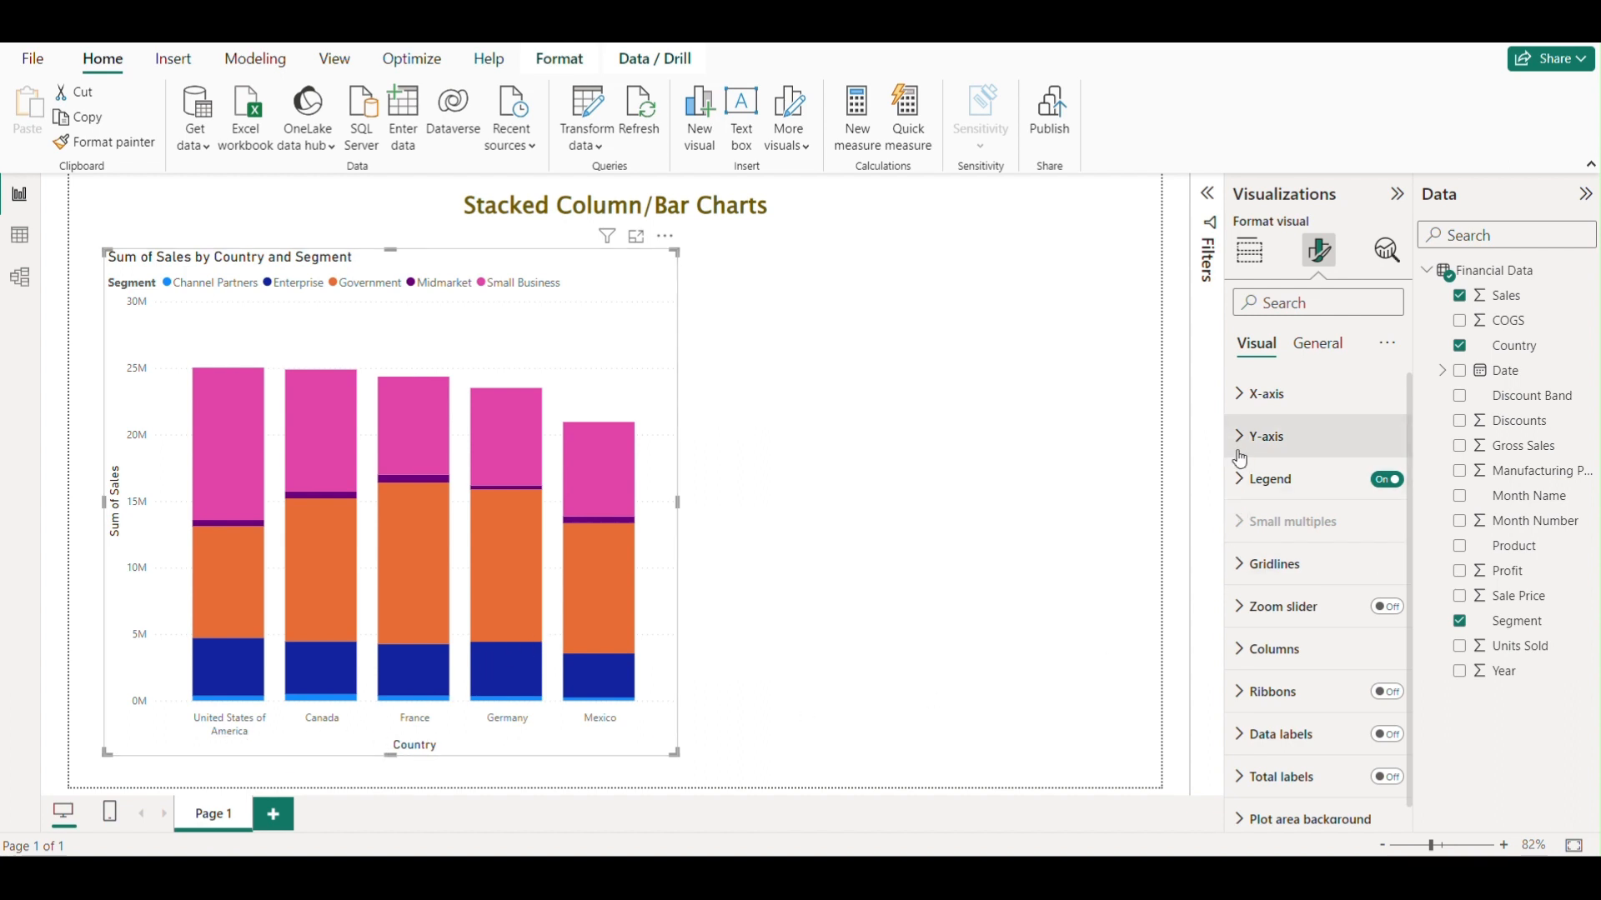
pyautogui.click(1249, 400)
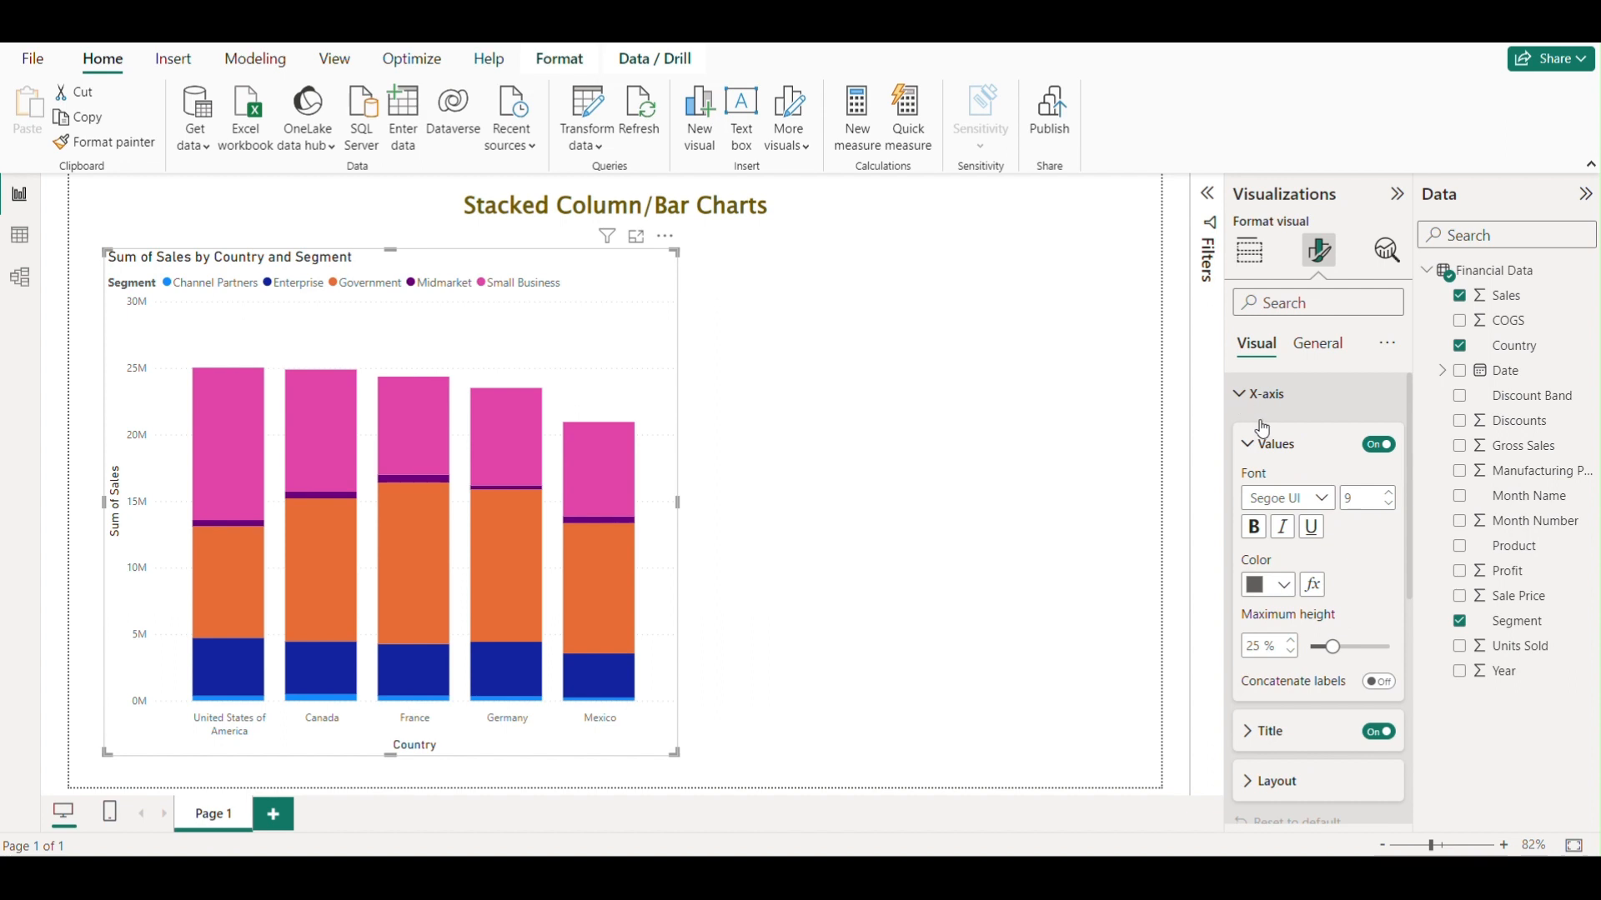
pyautogui.click(1372, 497)
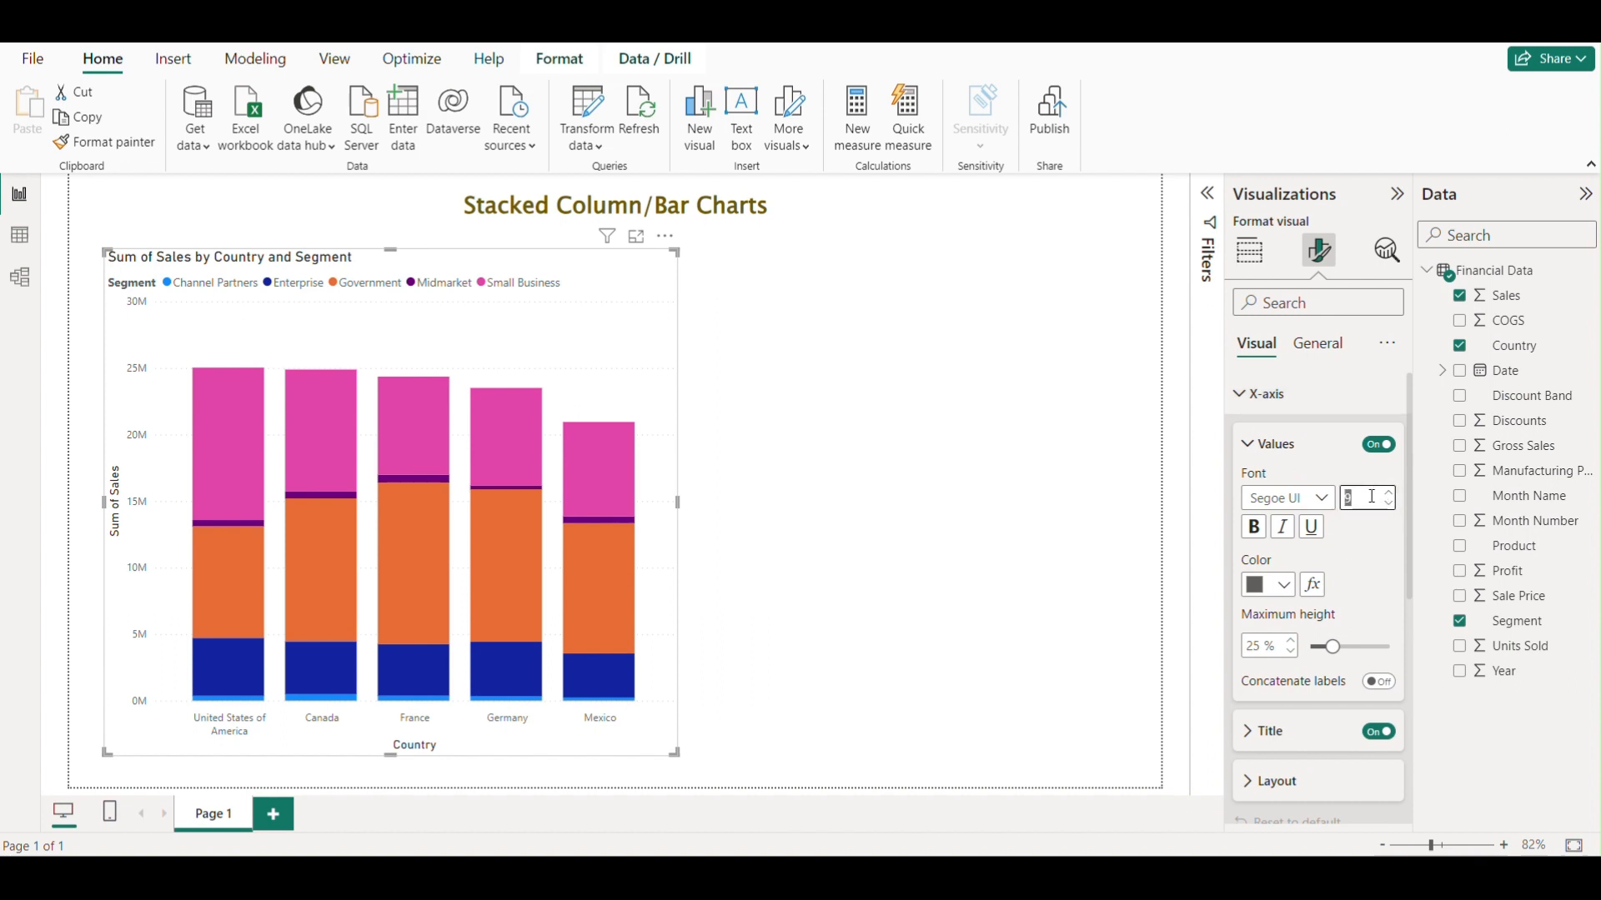
pyautogui.write('14')
pyautogui.click(1322, 498)
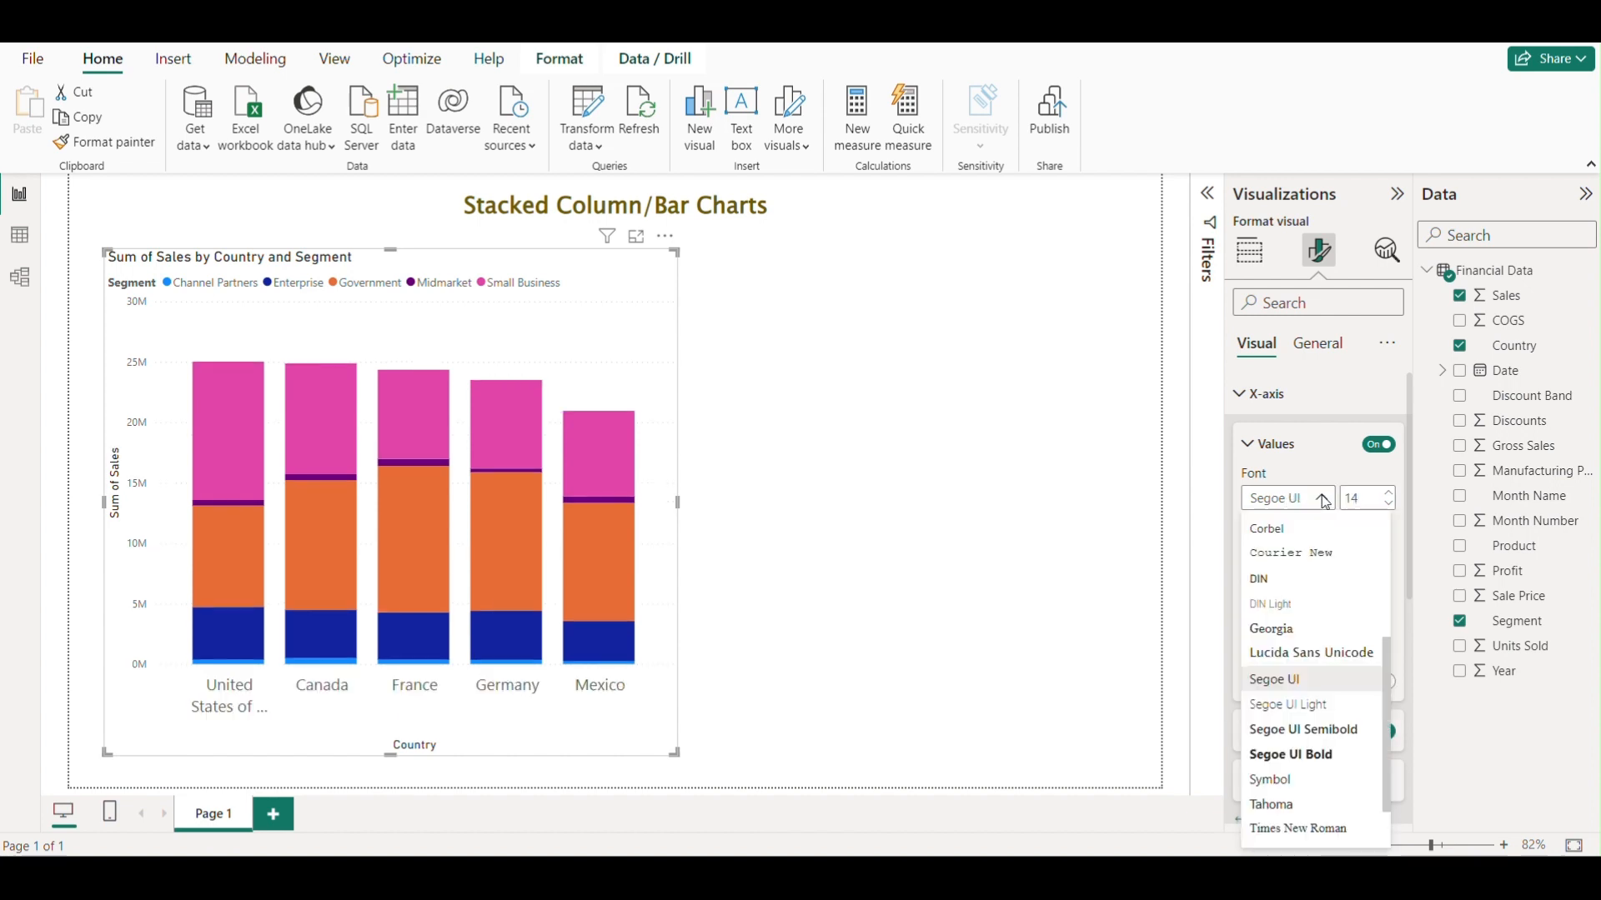
pyautogui.click(1316, 657)
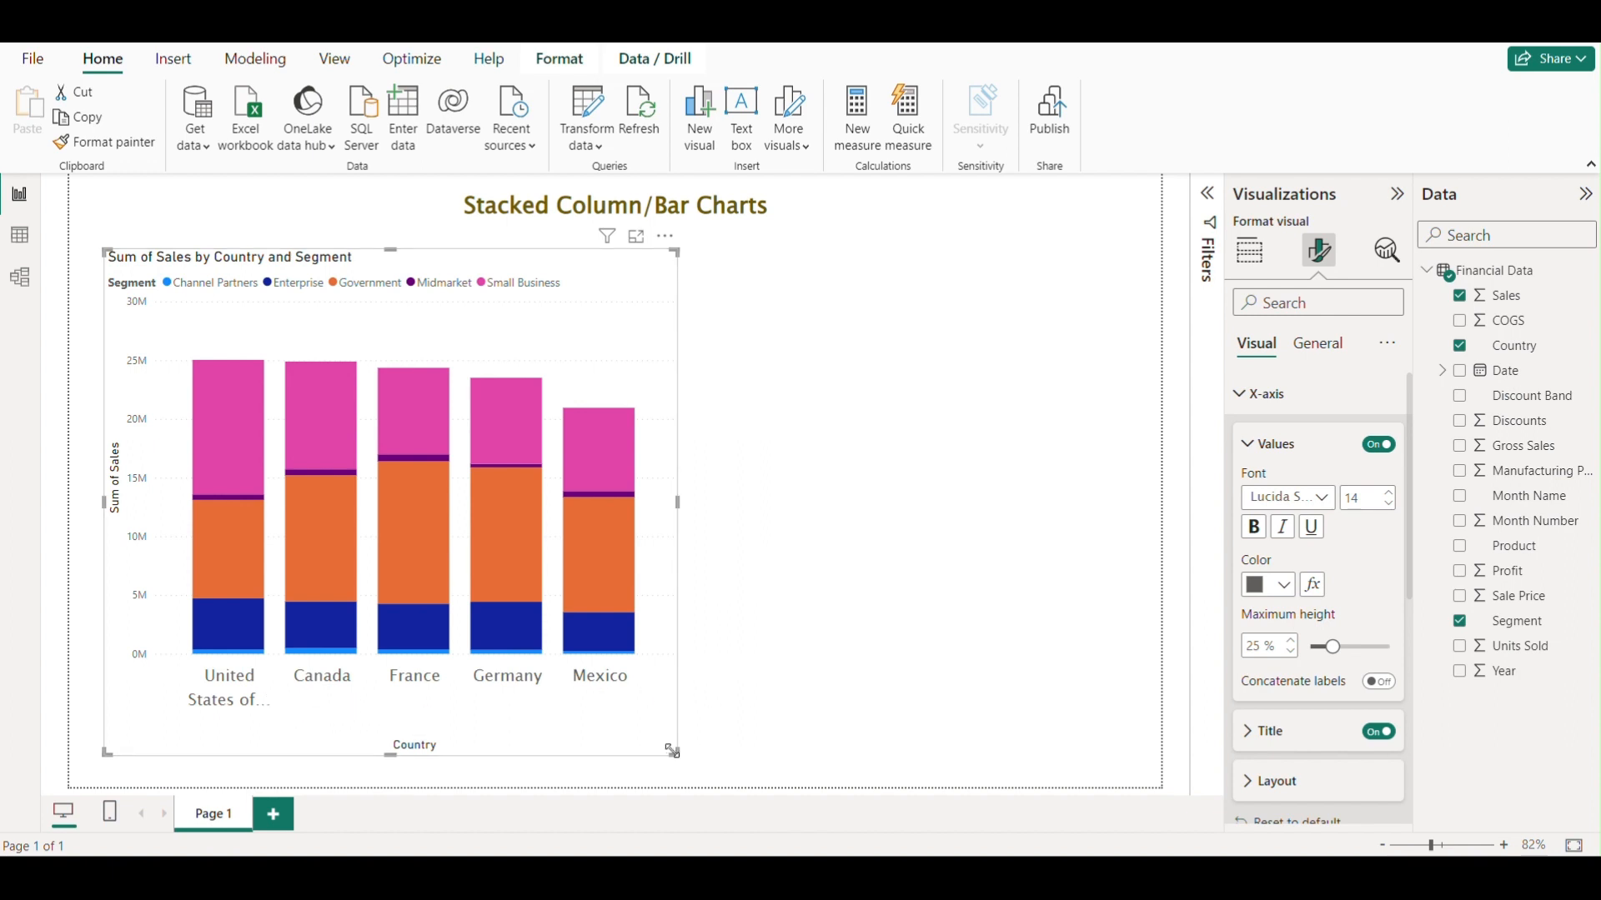
# Widen the chart and colour the X-axis value labels dark olive.
pyautogui.moveTo(675, 753); pyautogui.dragTo(762, 754)
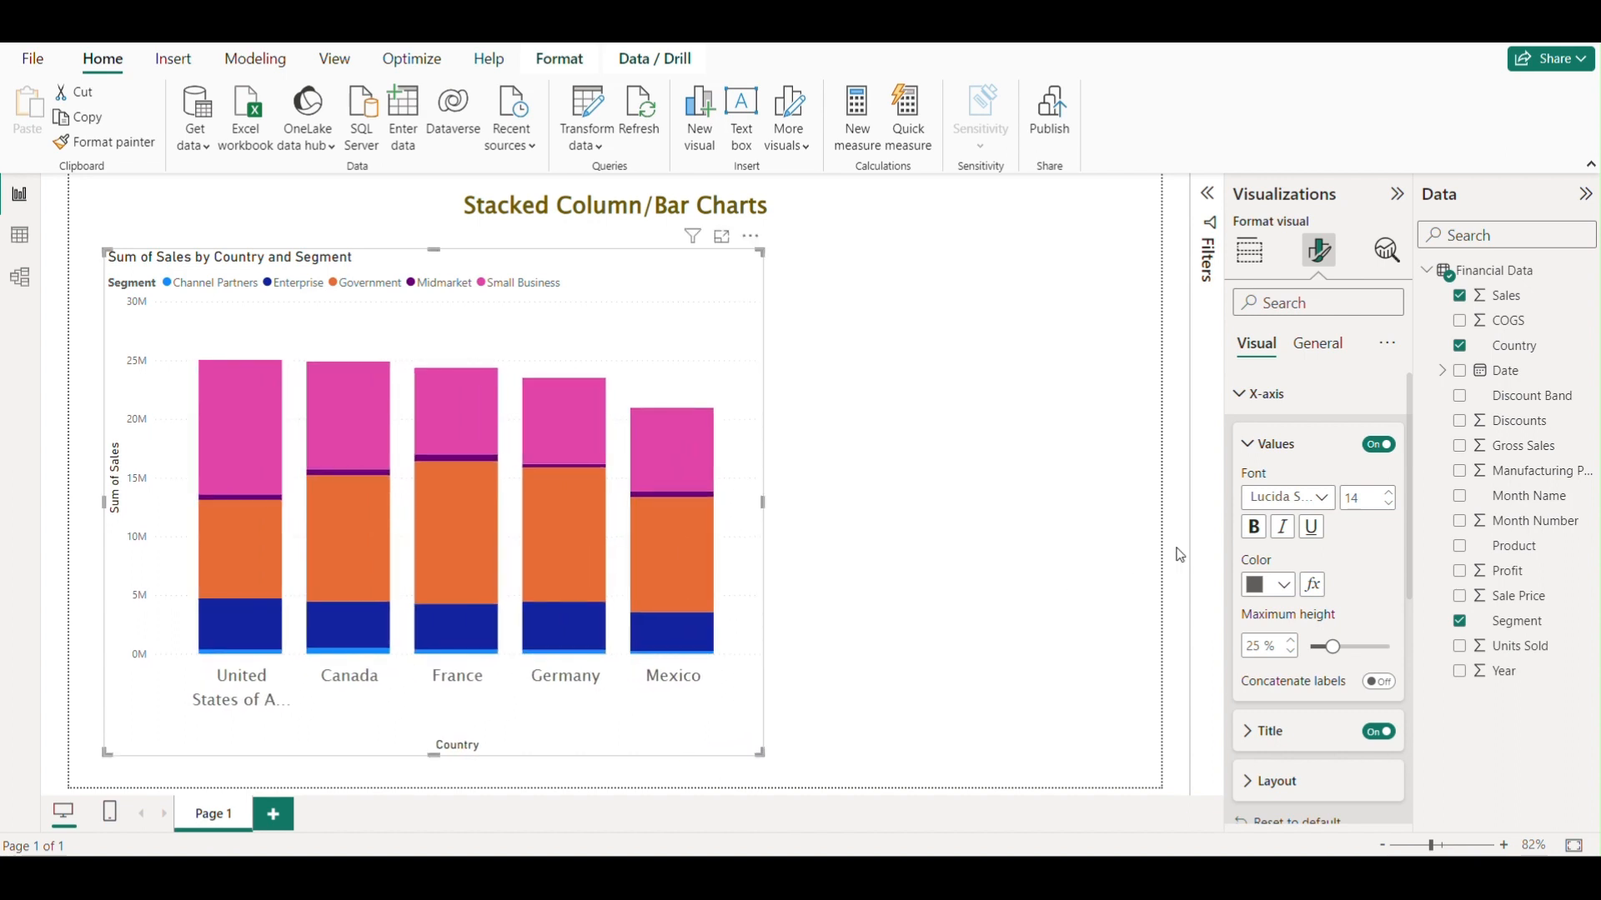
pyautogui.click(1285, 586)
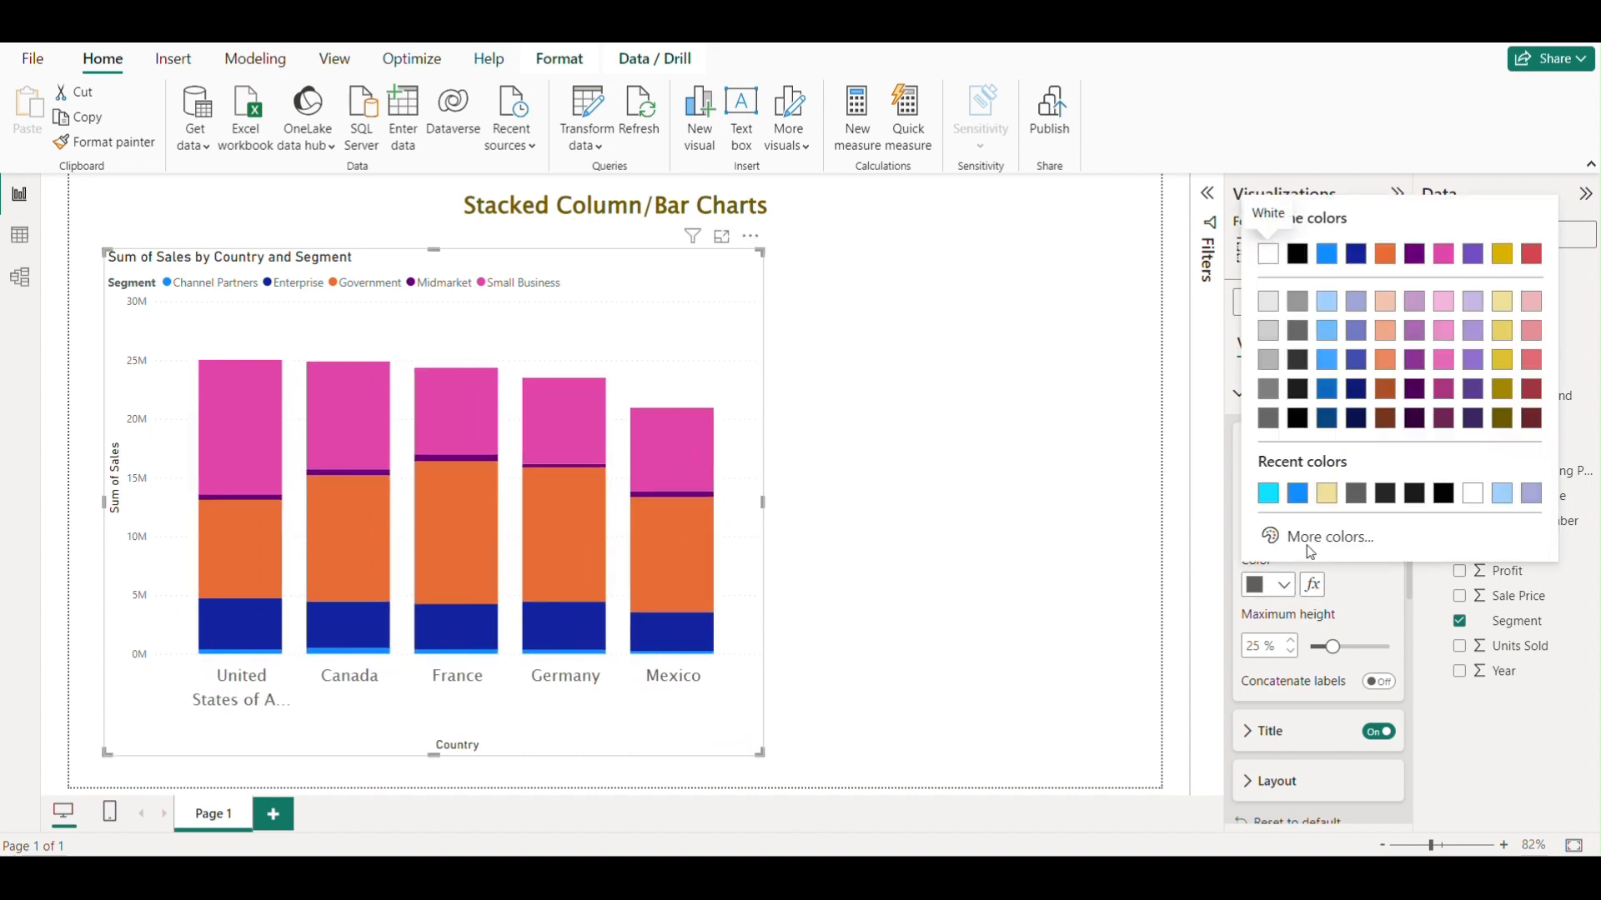
pyautogui.click(1306, 500)
pyautogui.click(1284, 586)
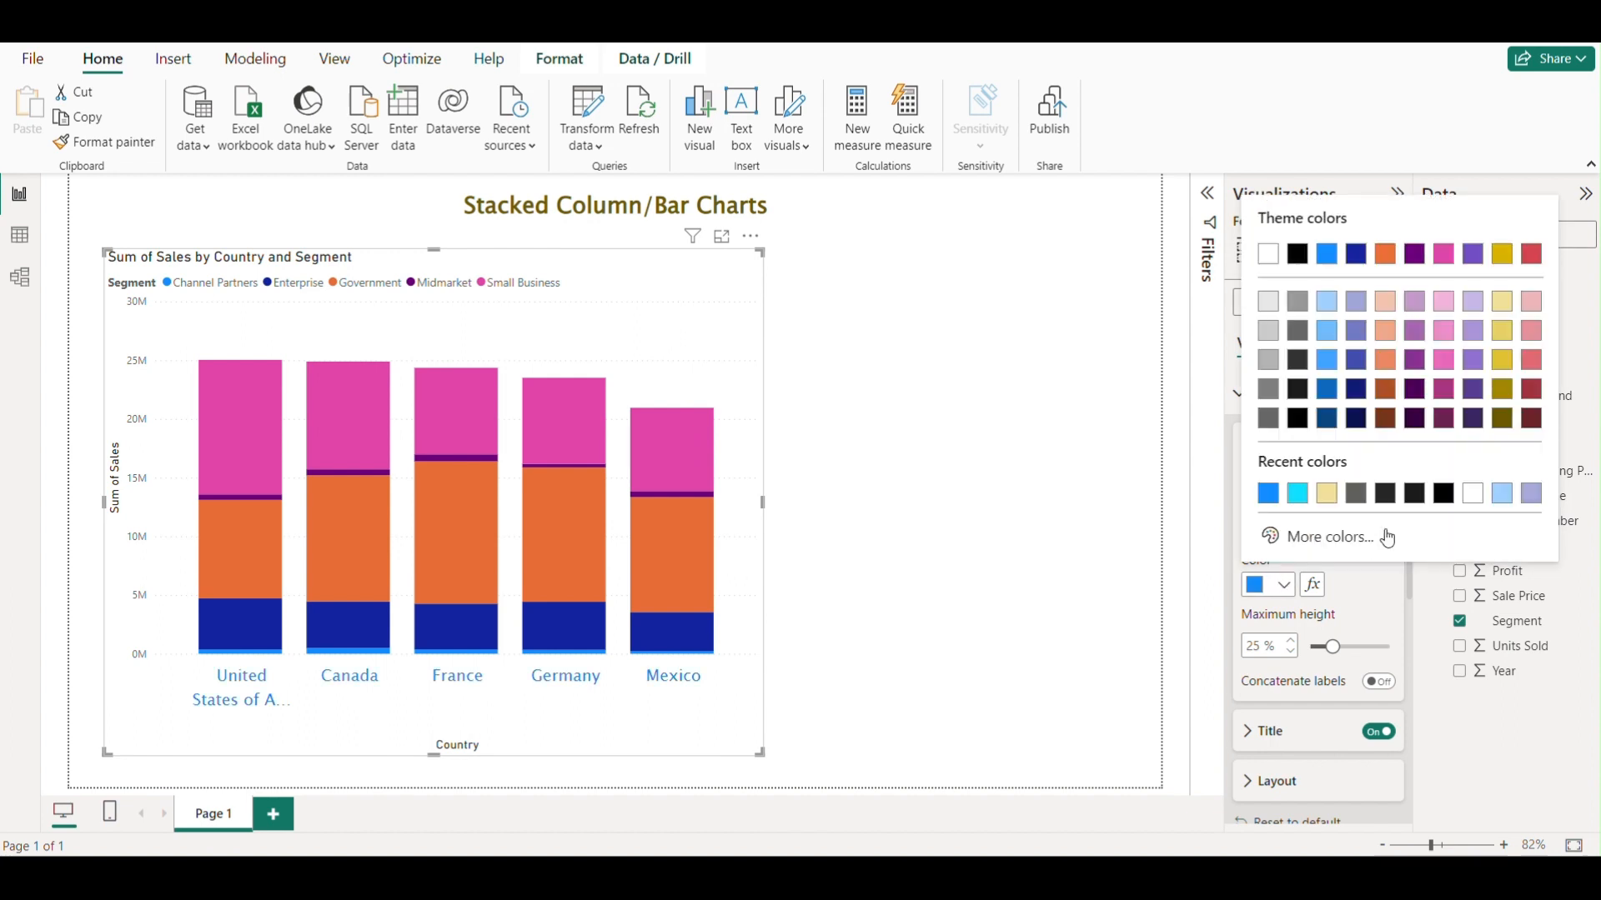
pyautogui.click(1501, 419)
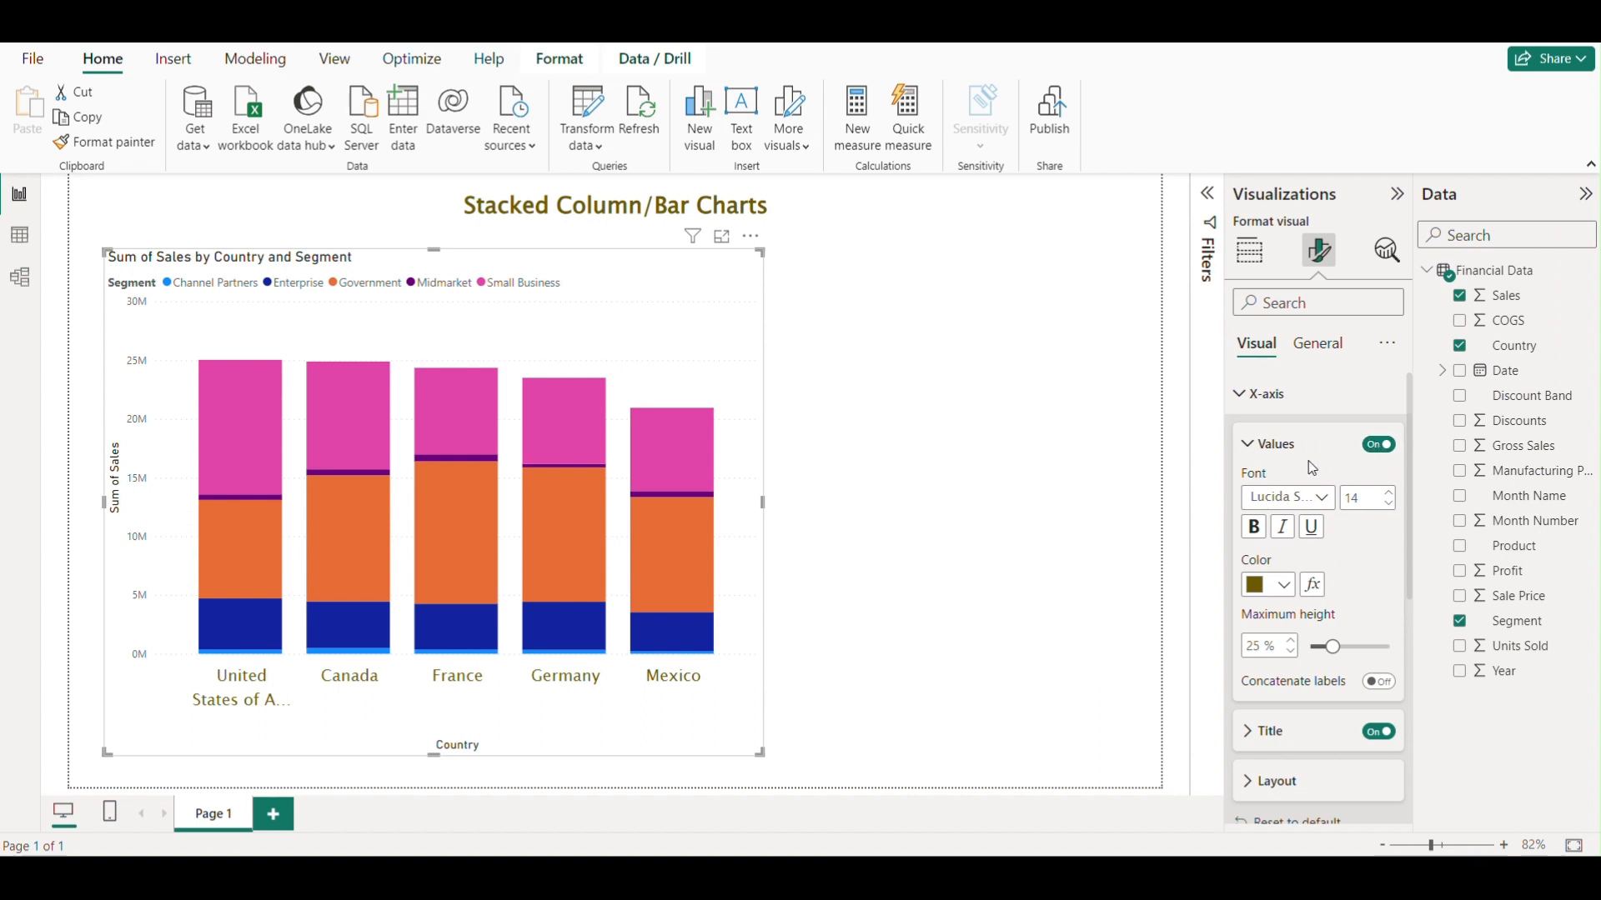
# Format the X-axis title with font size 14 and the Lucida Sans Unicode font.
pyautogui.scroll(-1, 1306, 510)
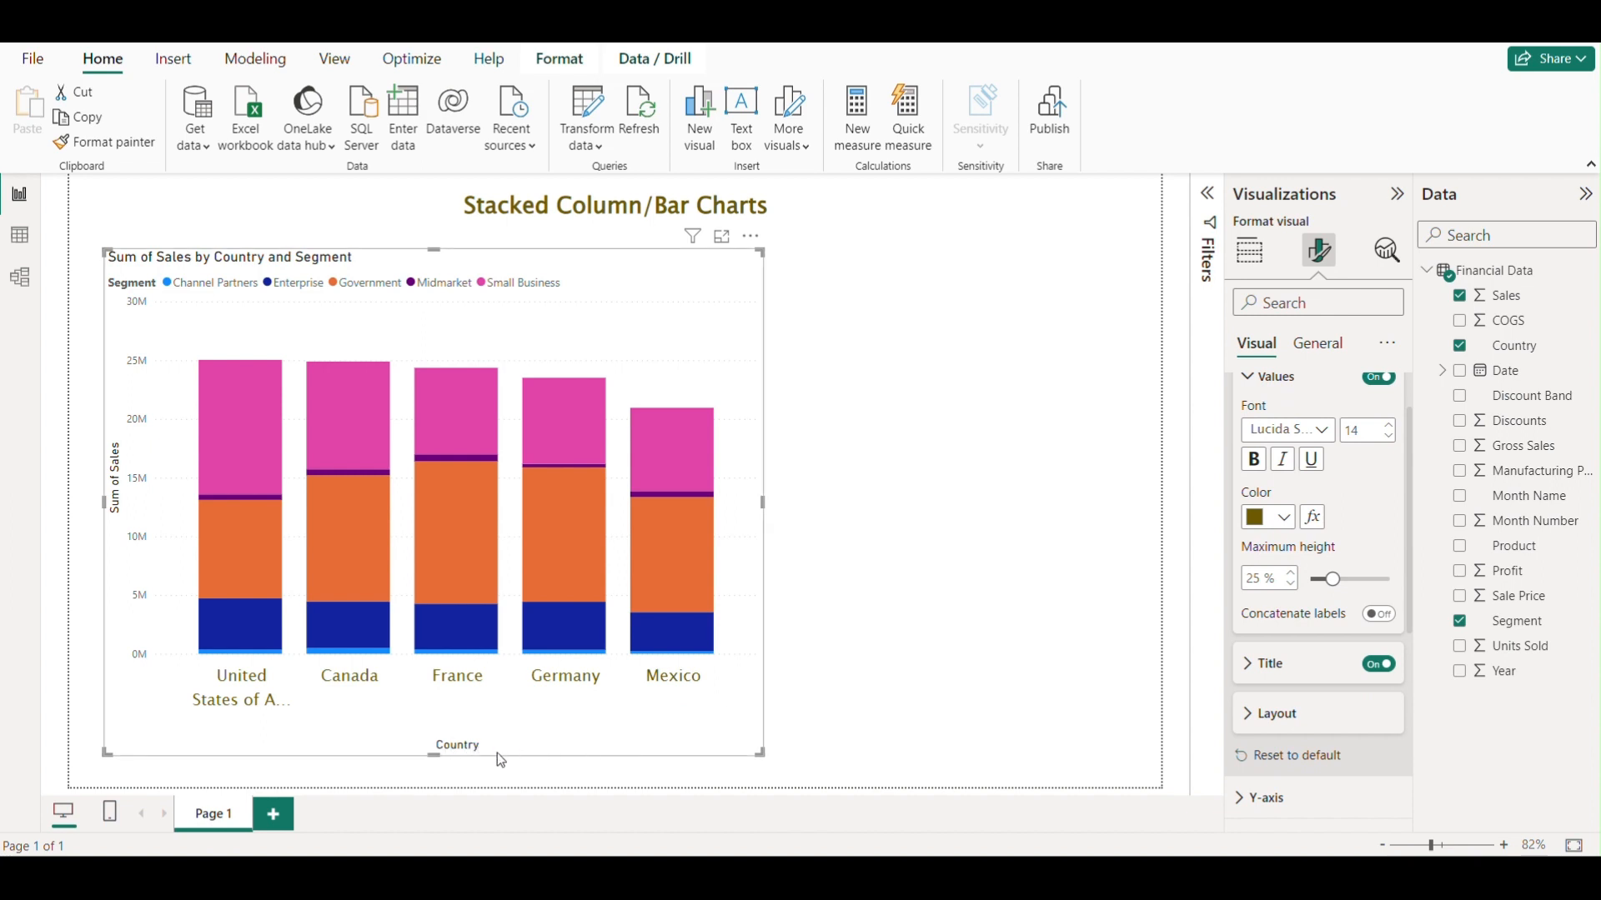
pyautogui.scroll(-1, 1326, 543)
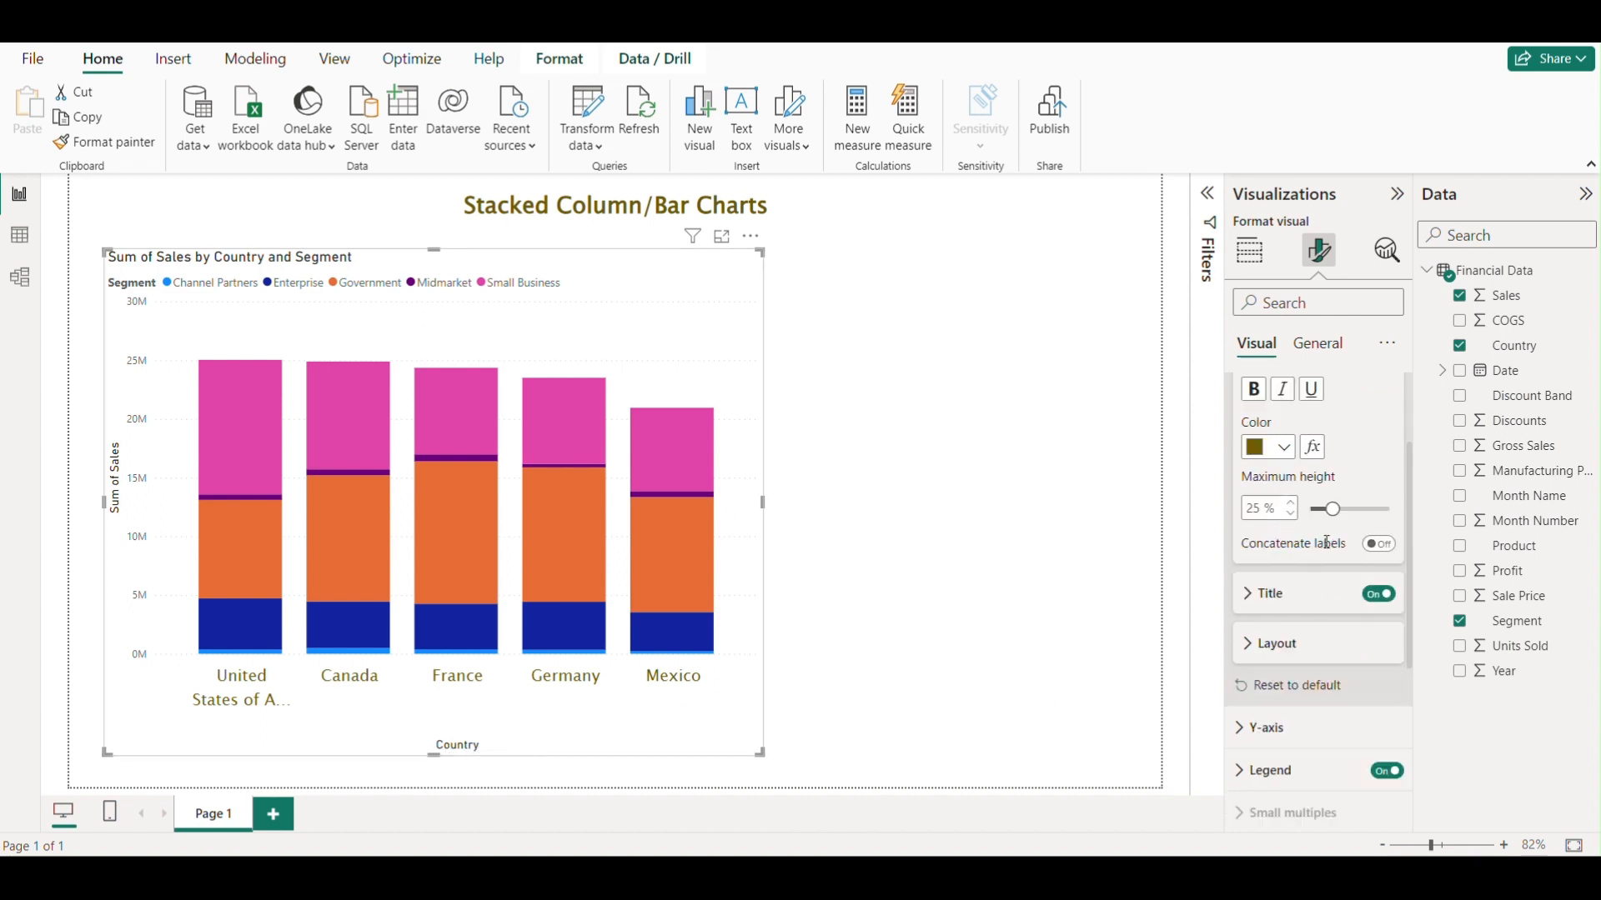
pyautogui.scroll(-2, 1327, 542)
pyautogui.scroll(1, 1315, 511)
pyautogui.click(1256, 534)
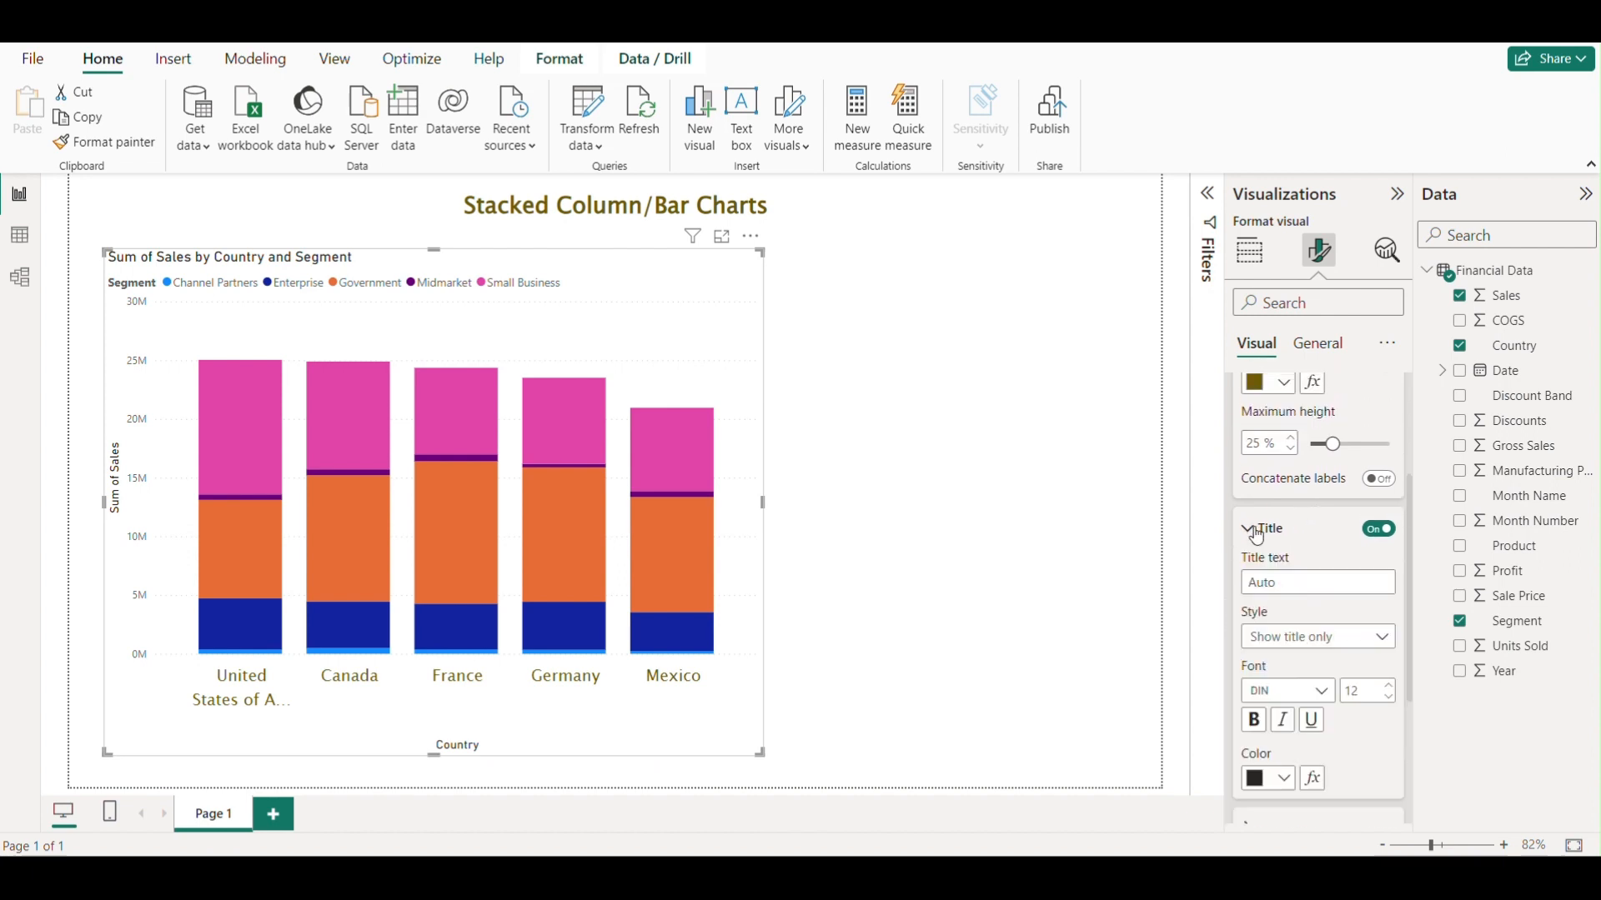
pyautogui.scroll(-1, 1311, 540)
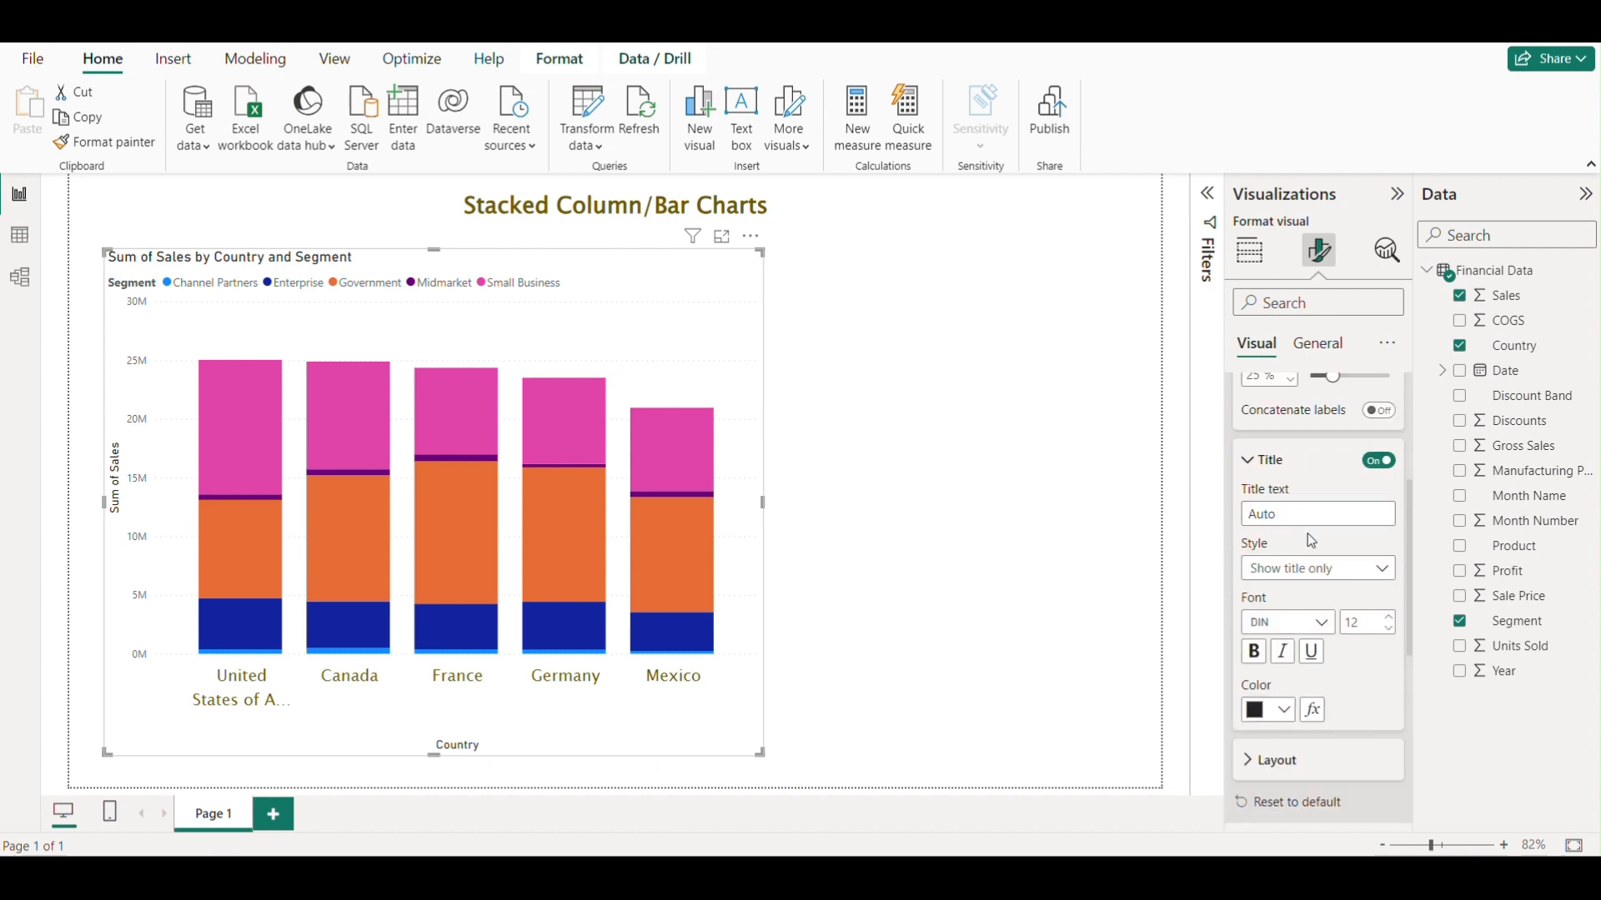
pyautogui.scroll(-1, 1310, 540)
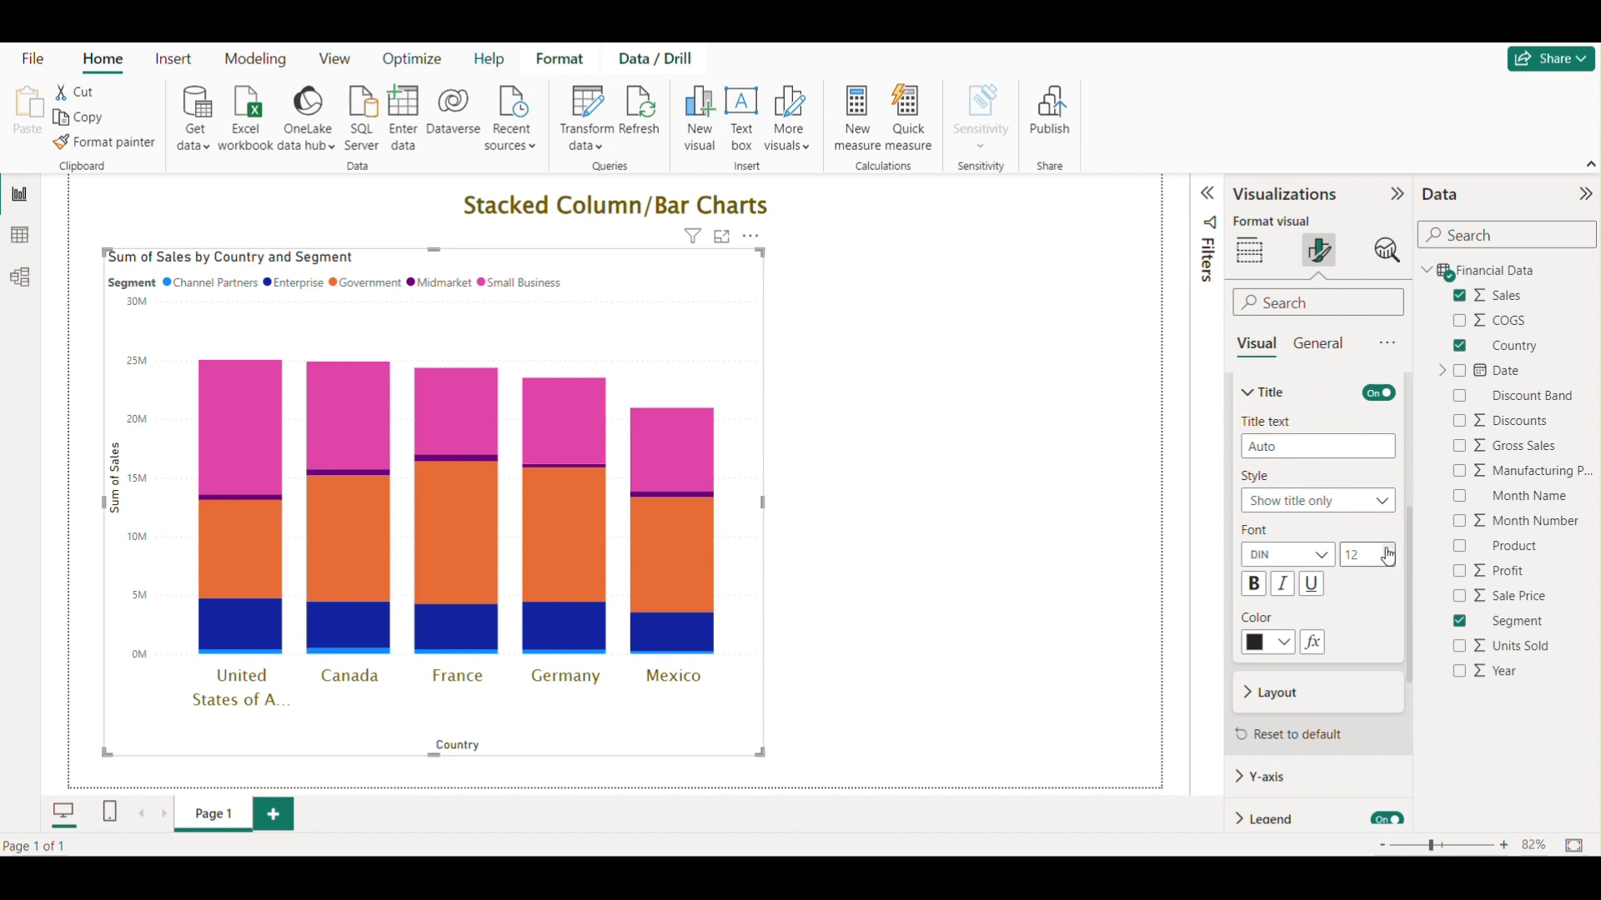
pyautogui.click(1389, 554)
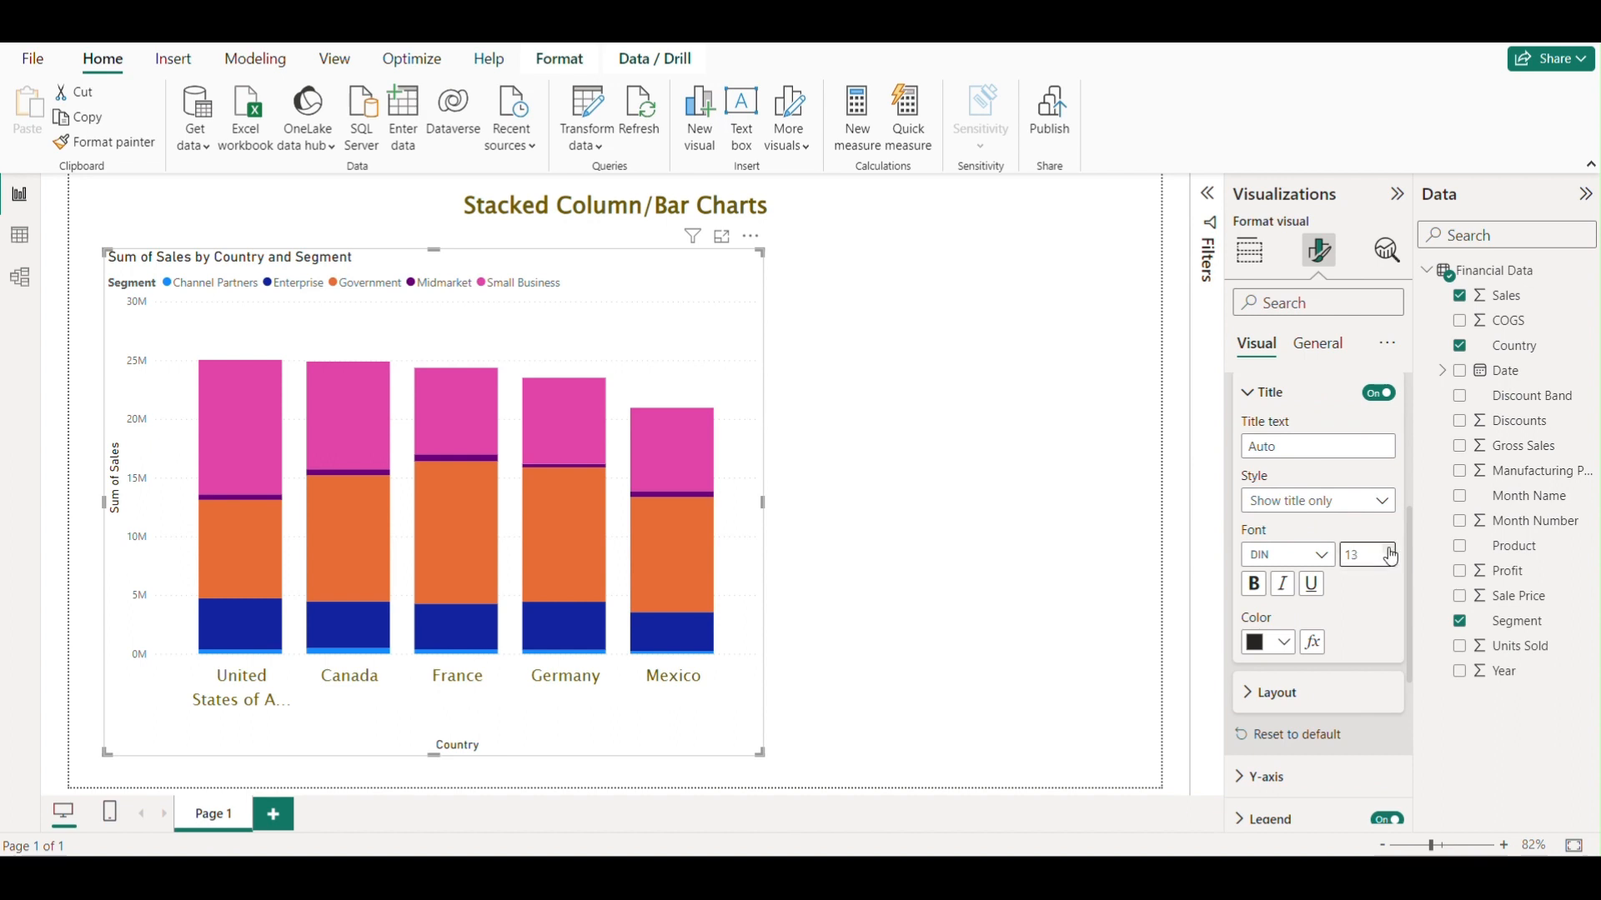
pyautogui.click(1329, 560)
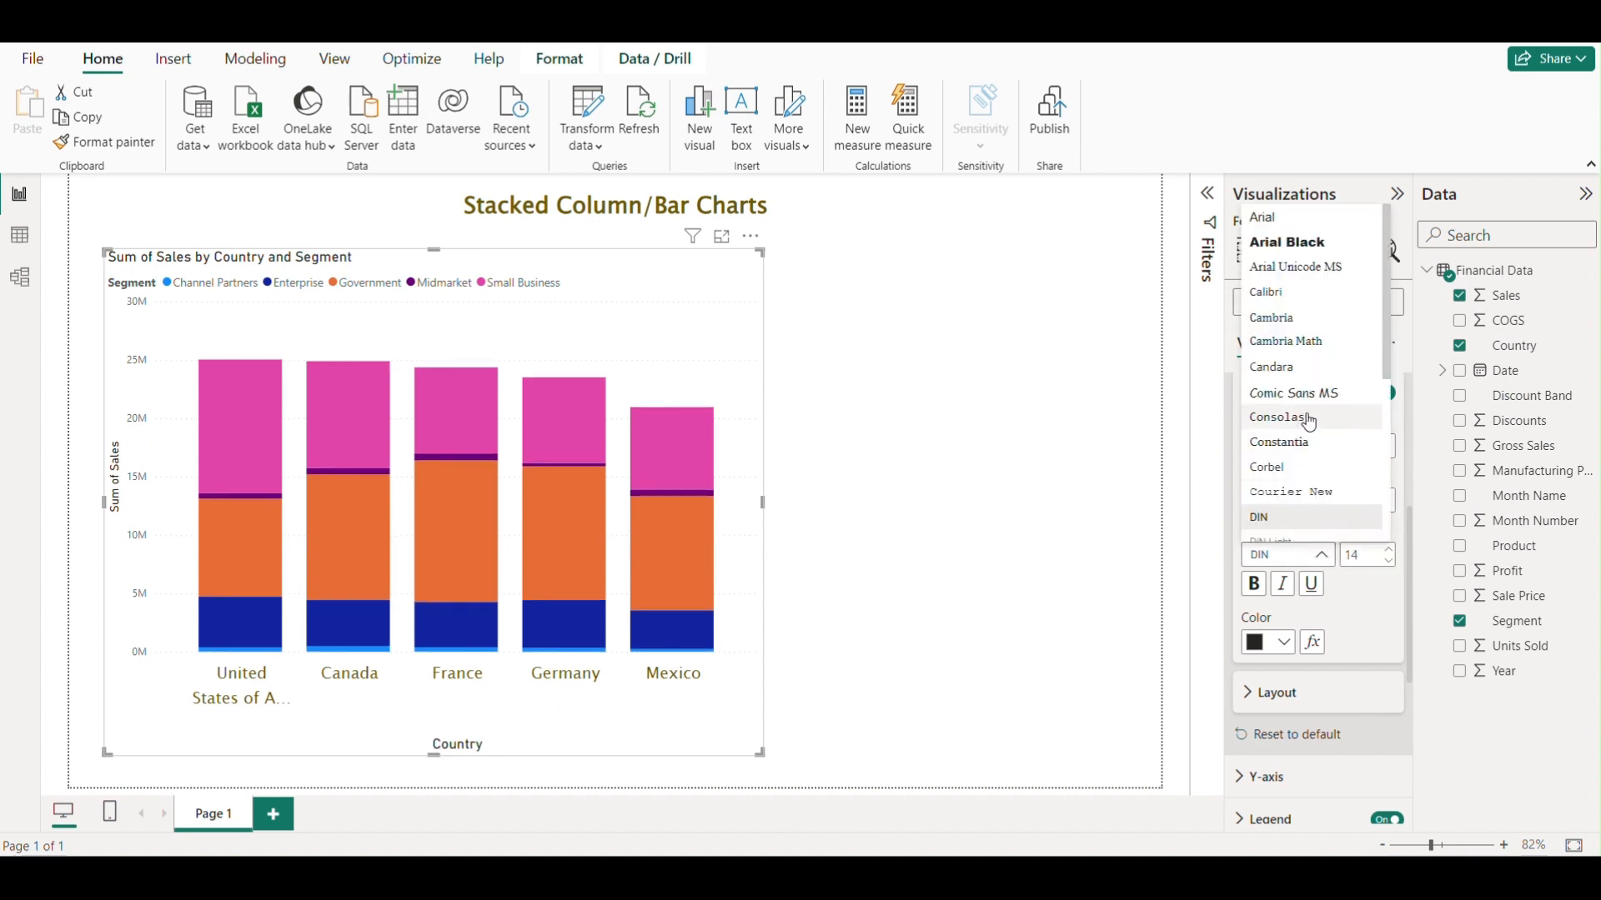
pyautogui.scroll(-1, 1324, 407)
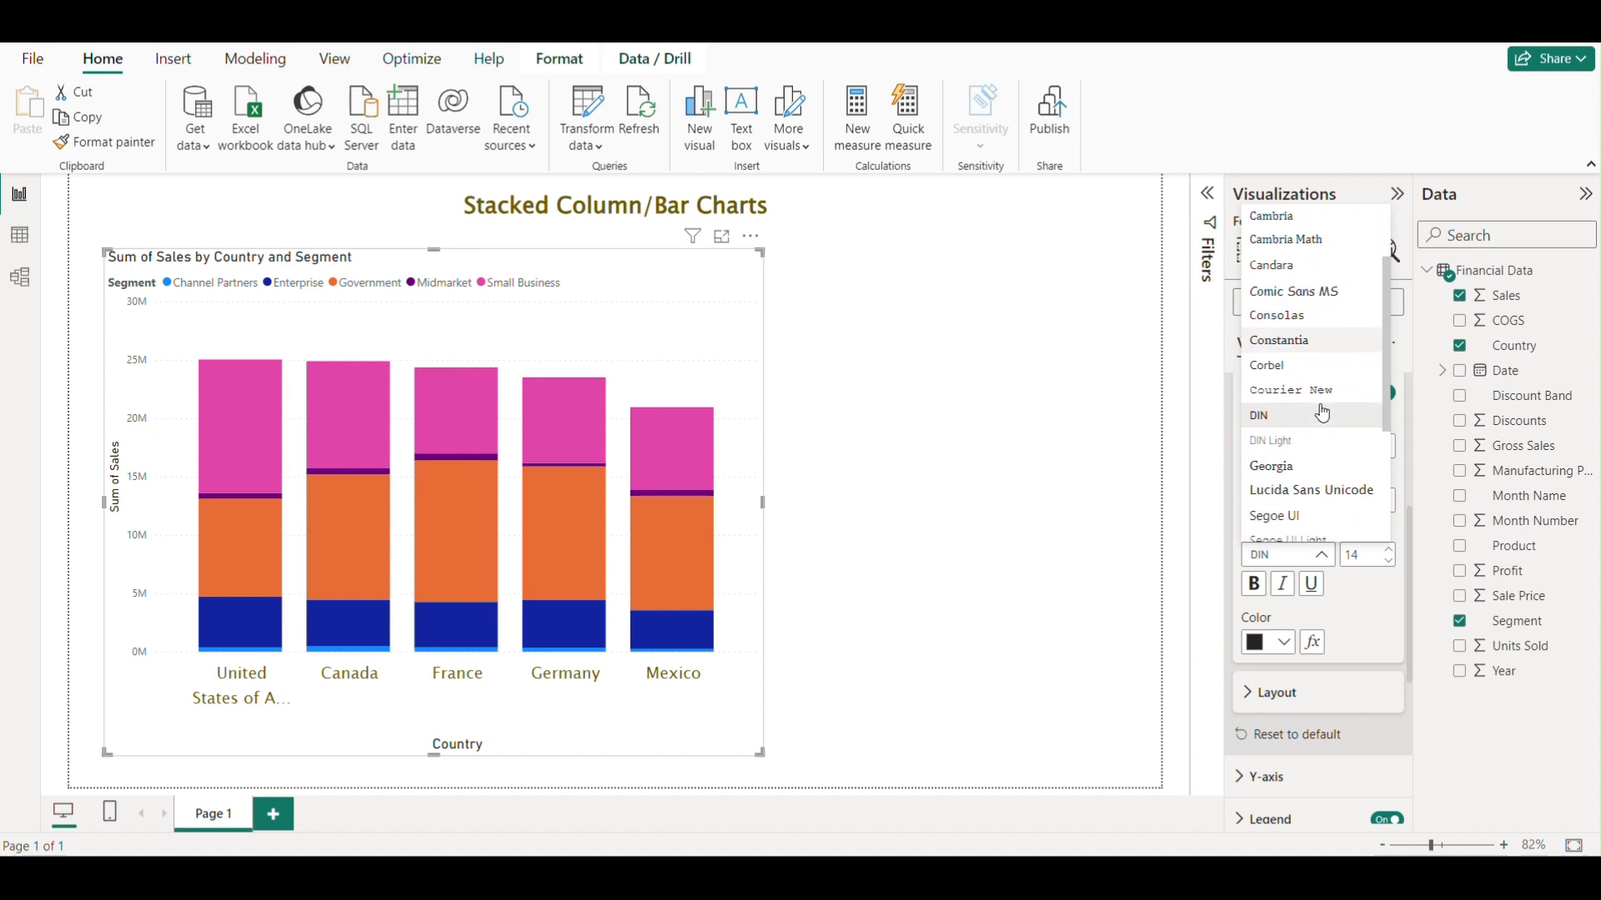
pyautogui.click(1319, 491)
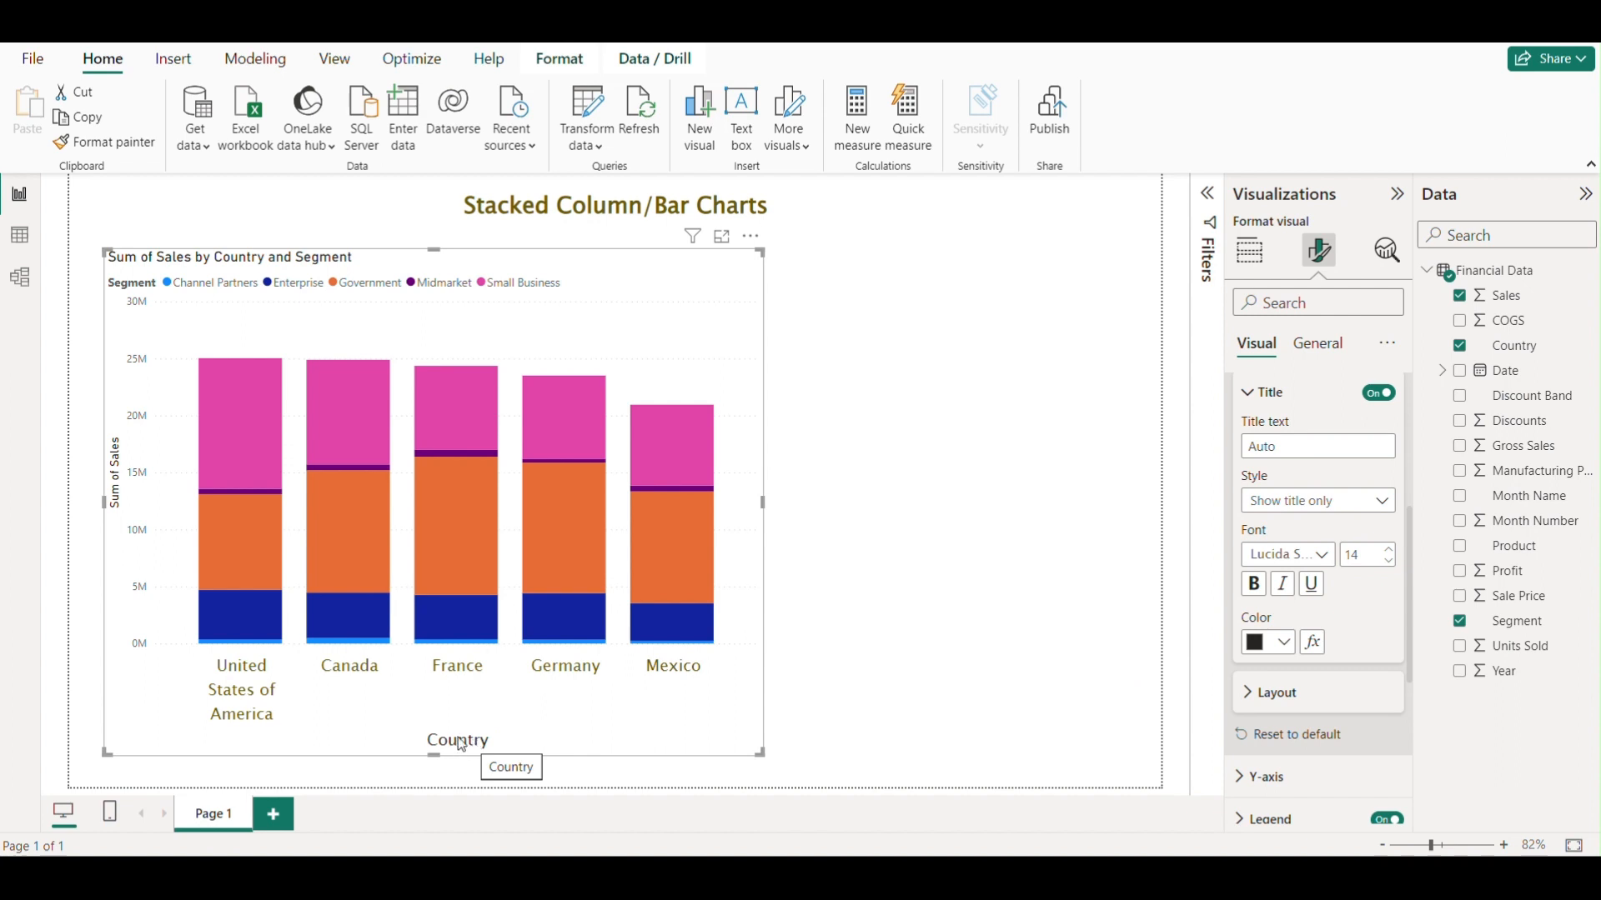
# Colour the X-axis title dark olive.
pyautogui.click(1280, 642)
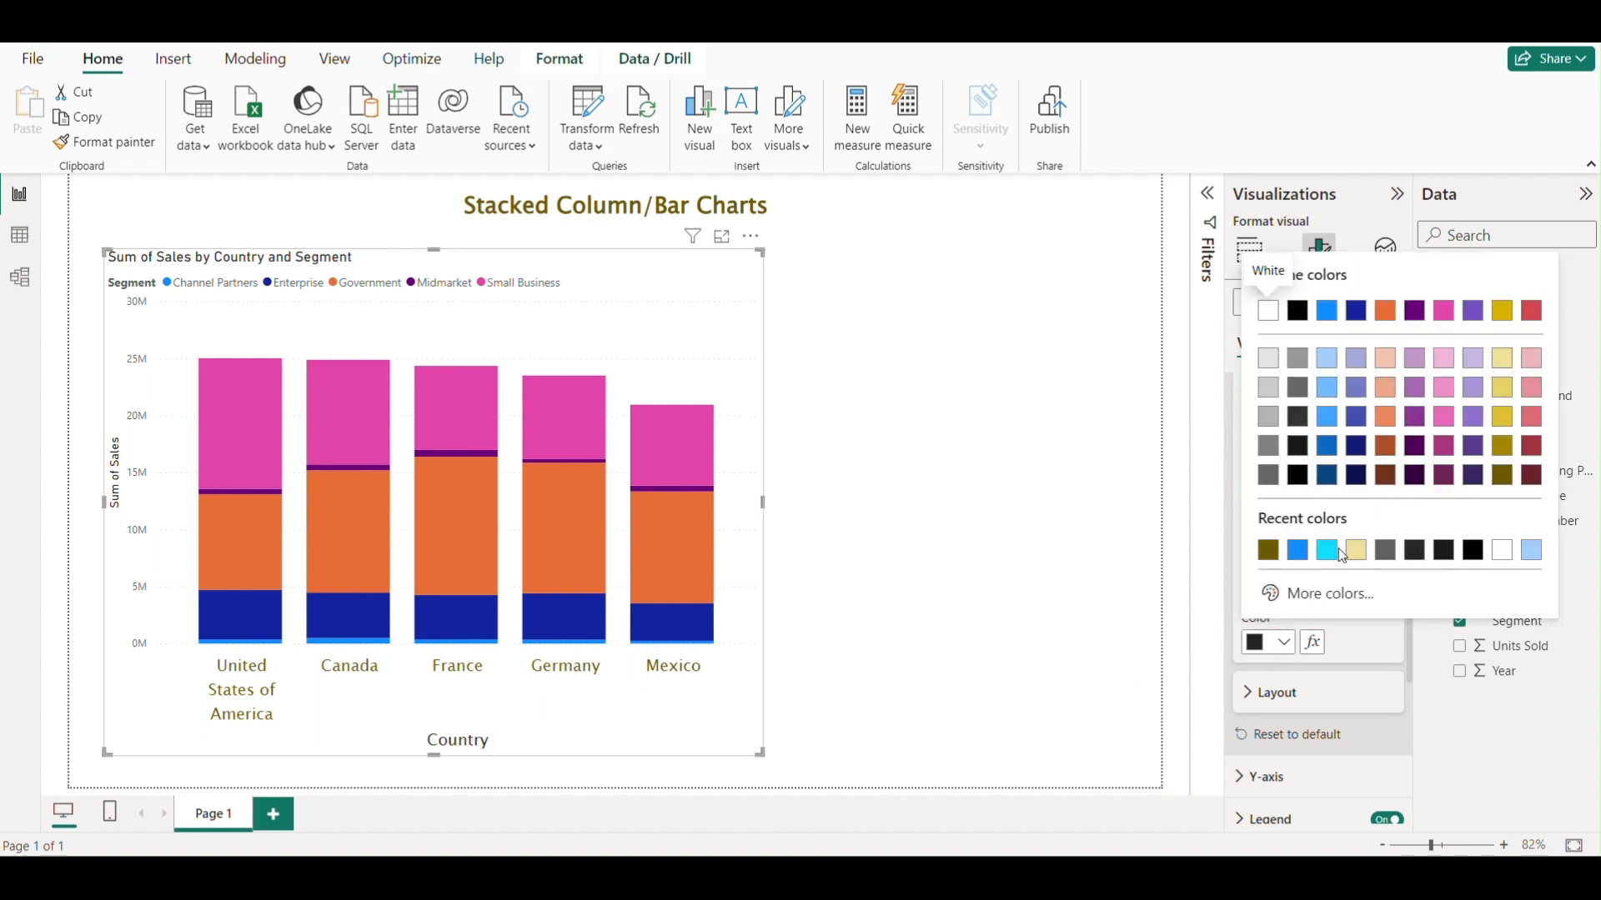
pyautogui.click(1501, 475)
pyautogui.scroll(-2, 1324, 575)
pyautogui.scroll(-2, 1324, 575)
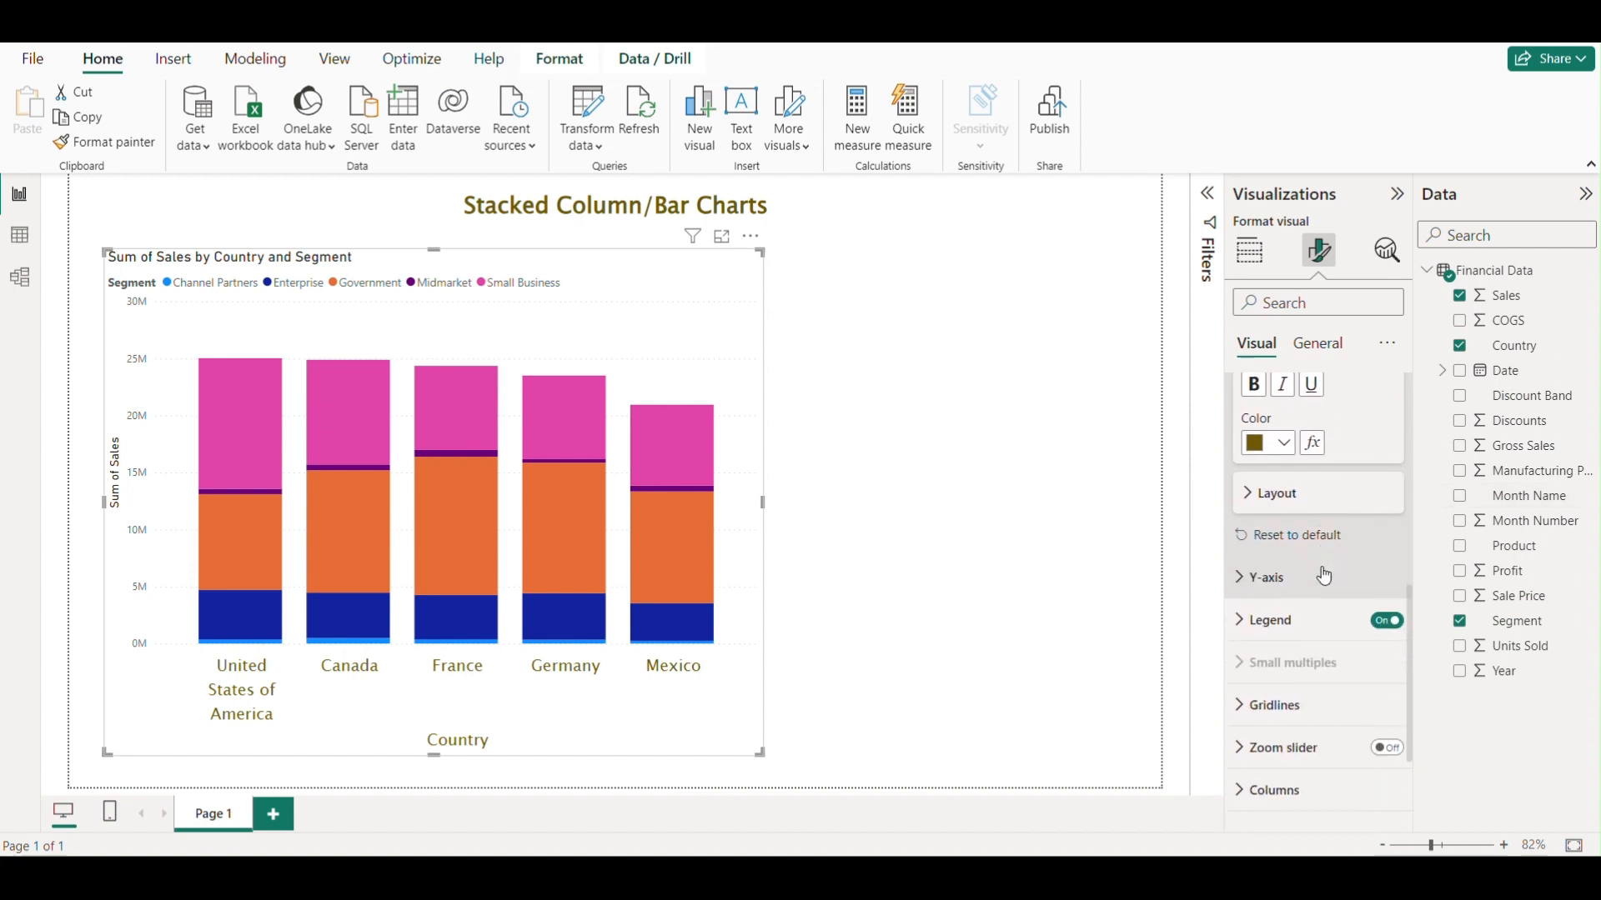
# Try a 180 px minimum category width with a wider chart, then return the category width slider to its default.
pyautogui.click(1251, 493)
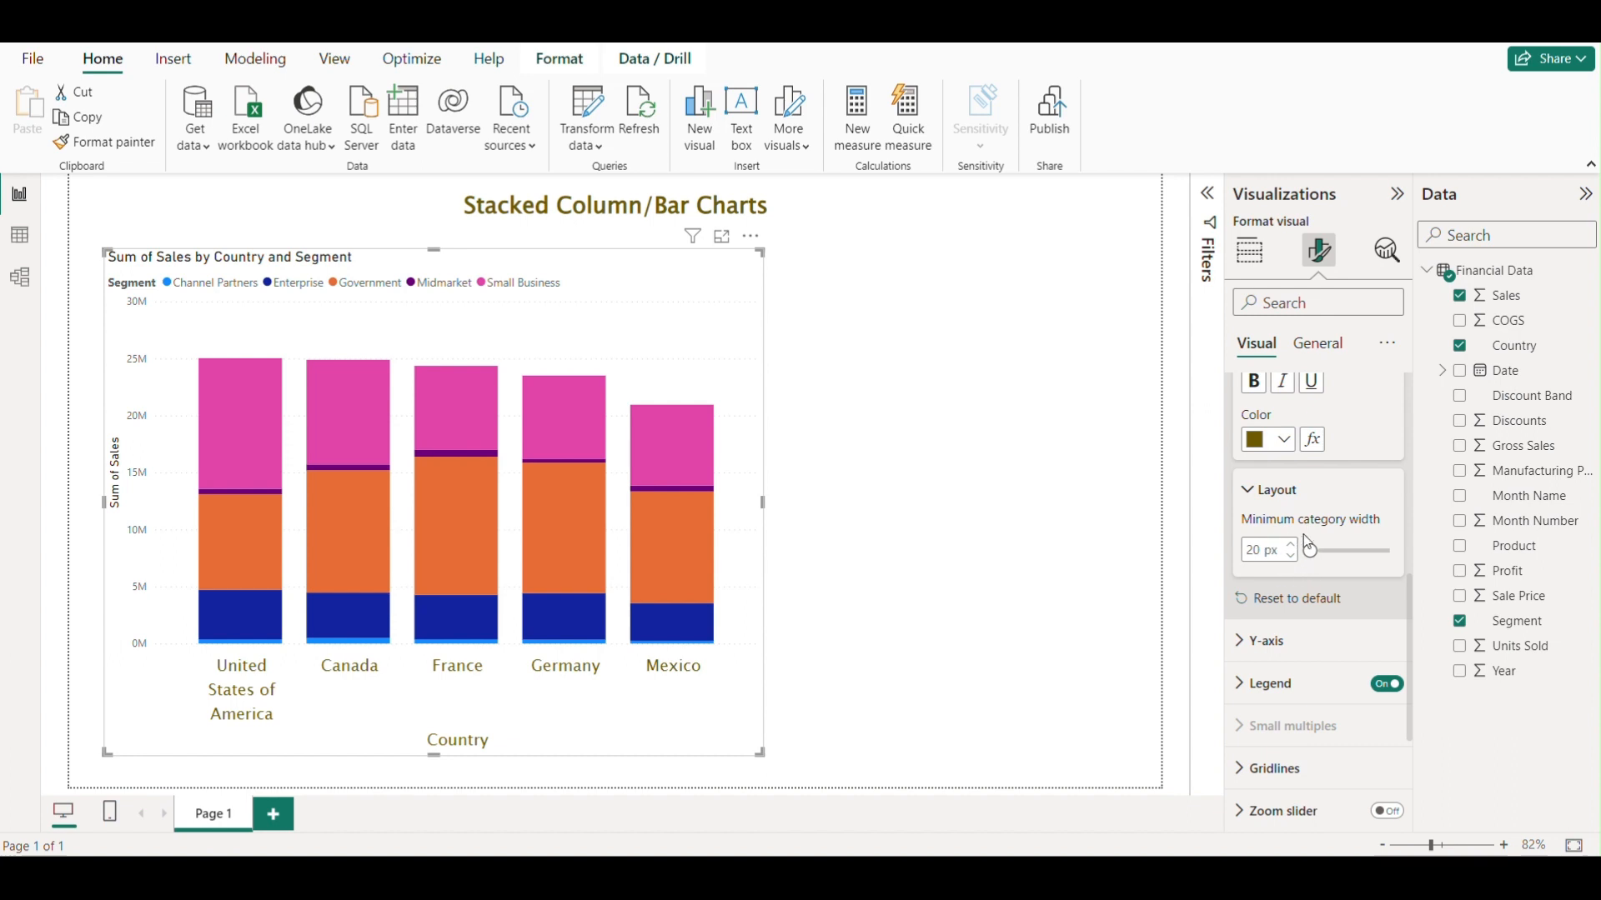
pyautogui.moveTo(1311, 550)
pyautogui.mouseDown()
pyautogui.moveTo(1337, 551)
pyautogui.moveTo(1311, 552)
pyautogui.mouseUp()
pyautogui.moveTo(1312, 550); pyautogui.dragTo(1391, 553)
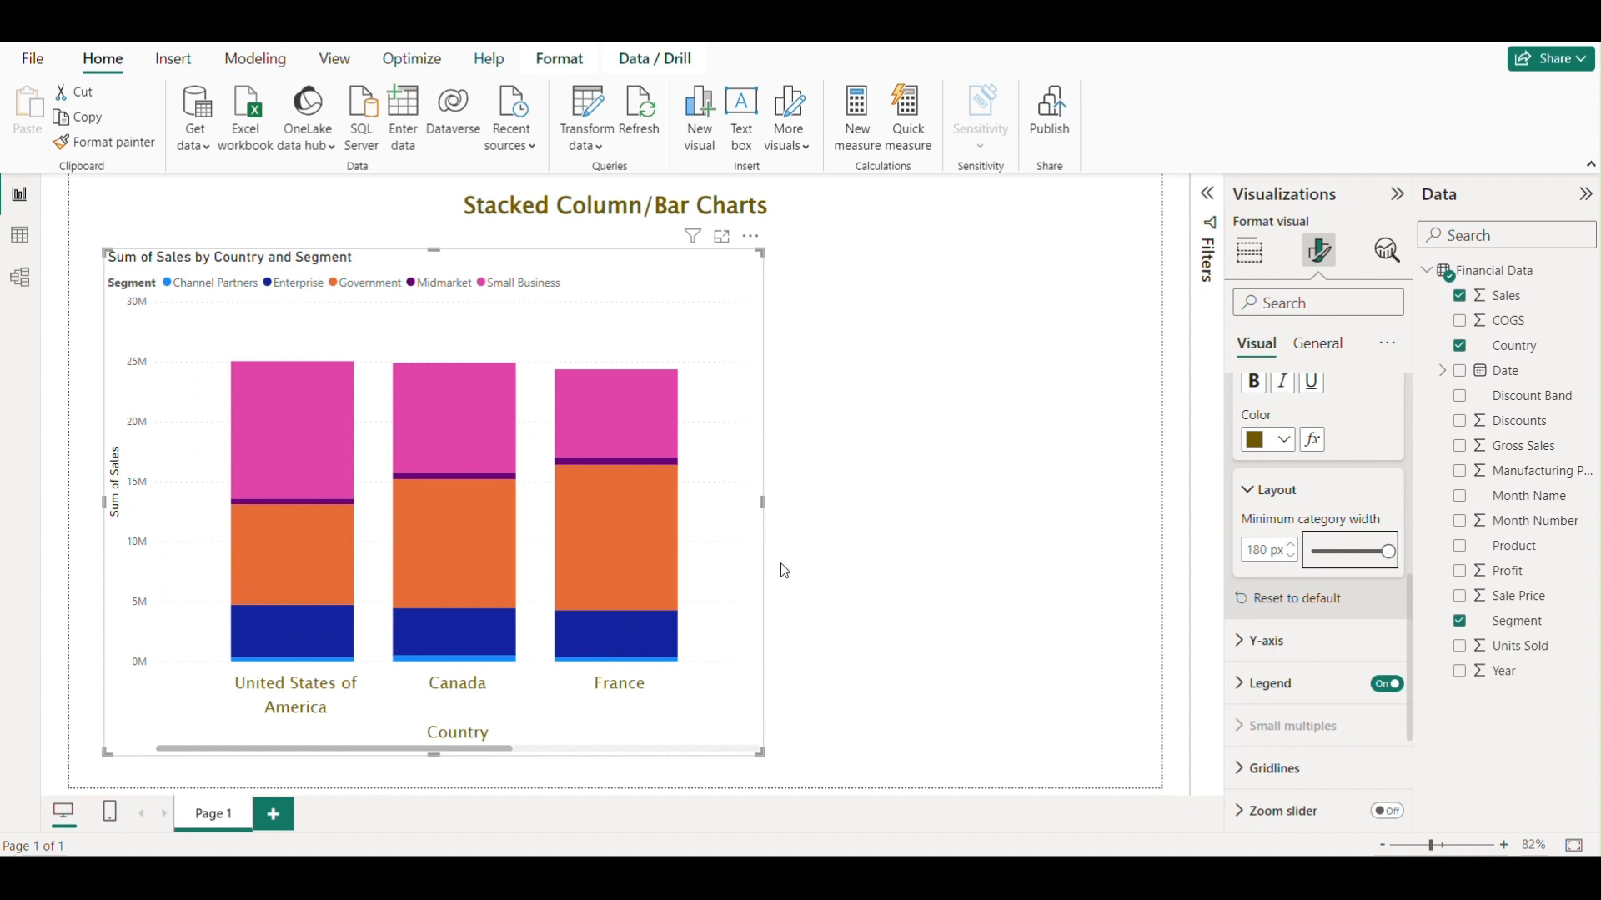
pyautogui.moveTo(762, 503); pyautogui.dragTo(918, 507)
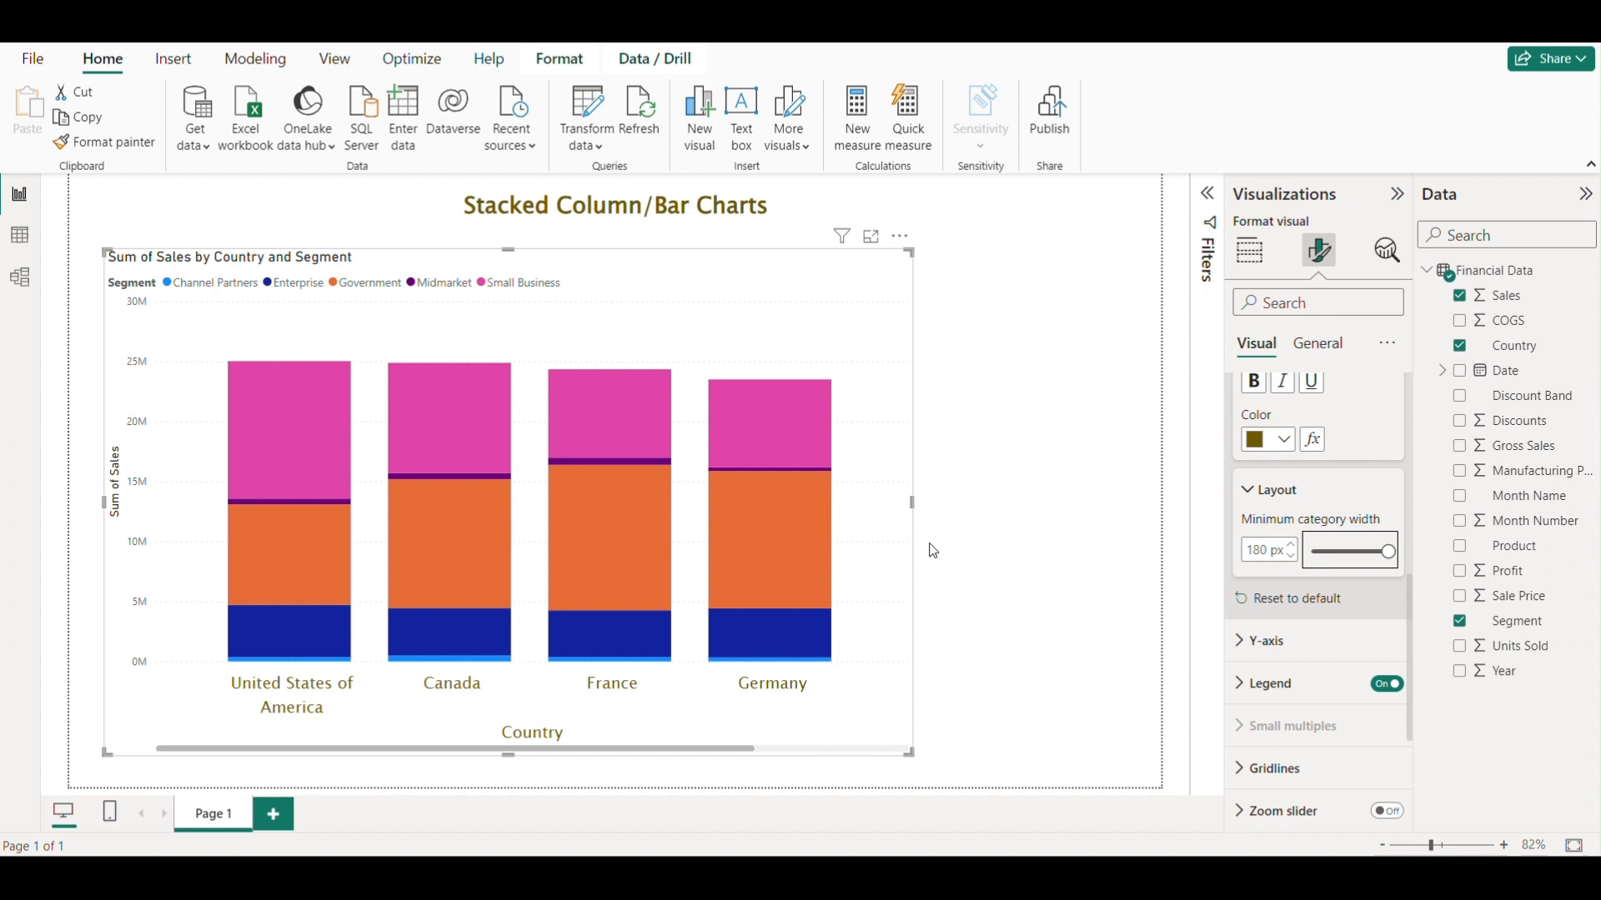
pyautogui.moveTo(1387, 551); pyautogui.dragTo(1310, 558)
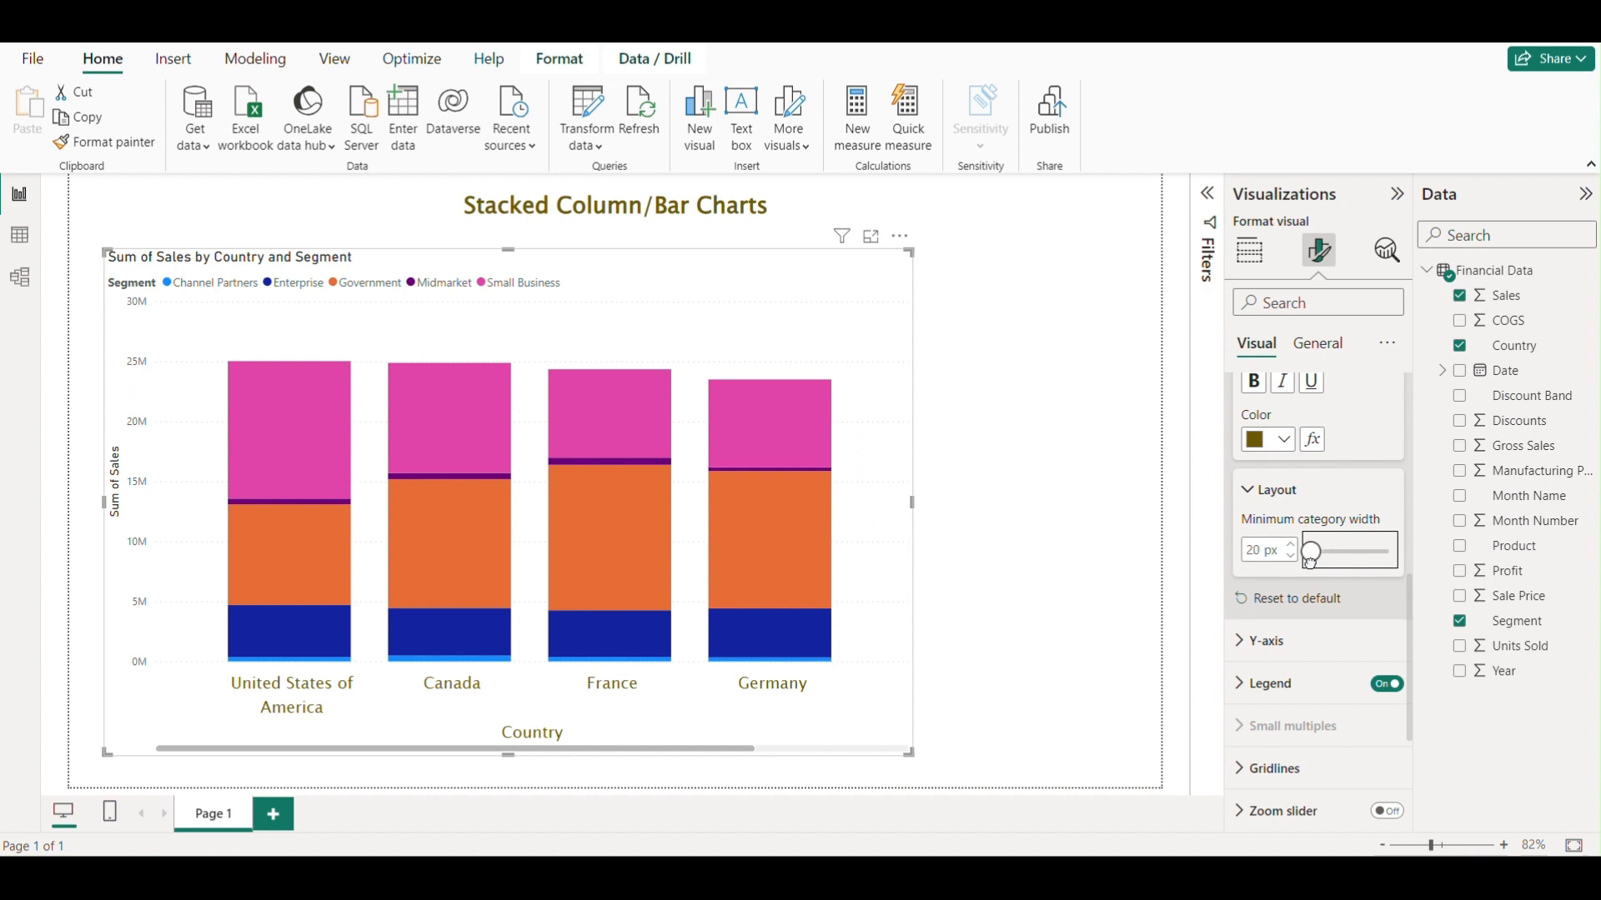
pyautogui.click(1015, 604)
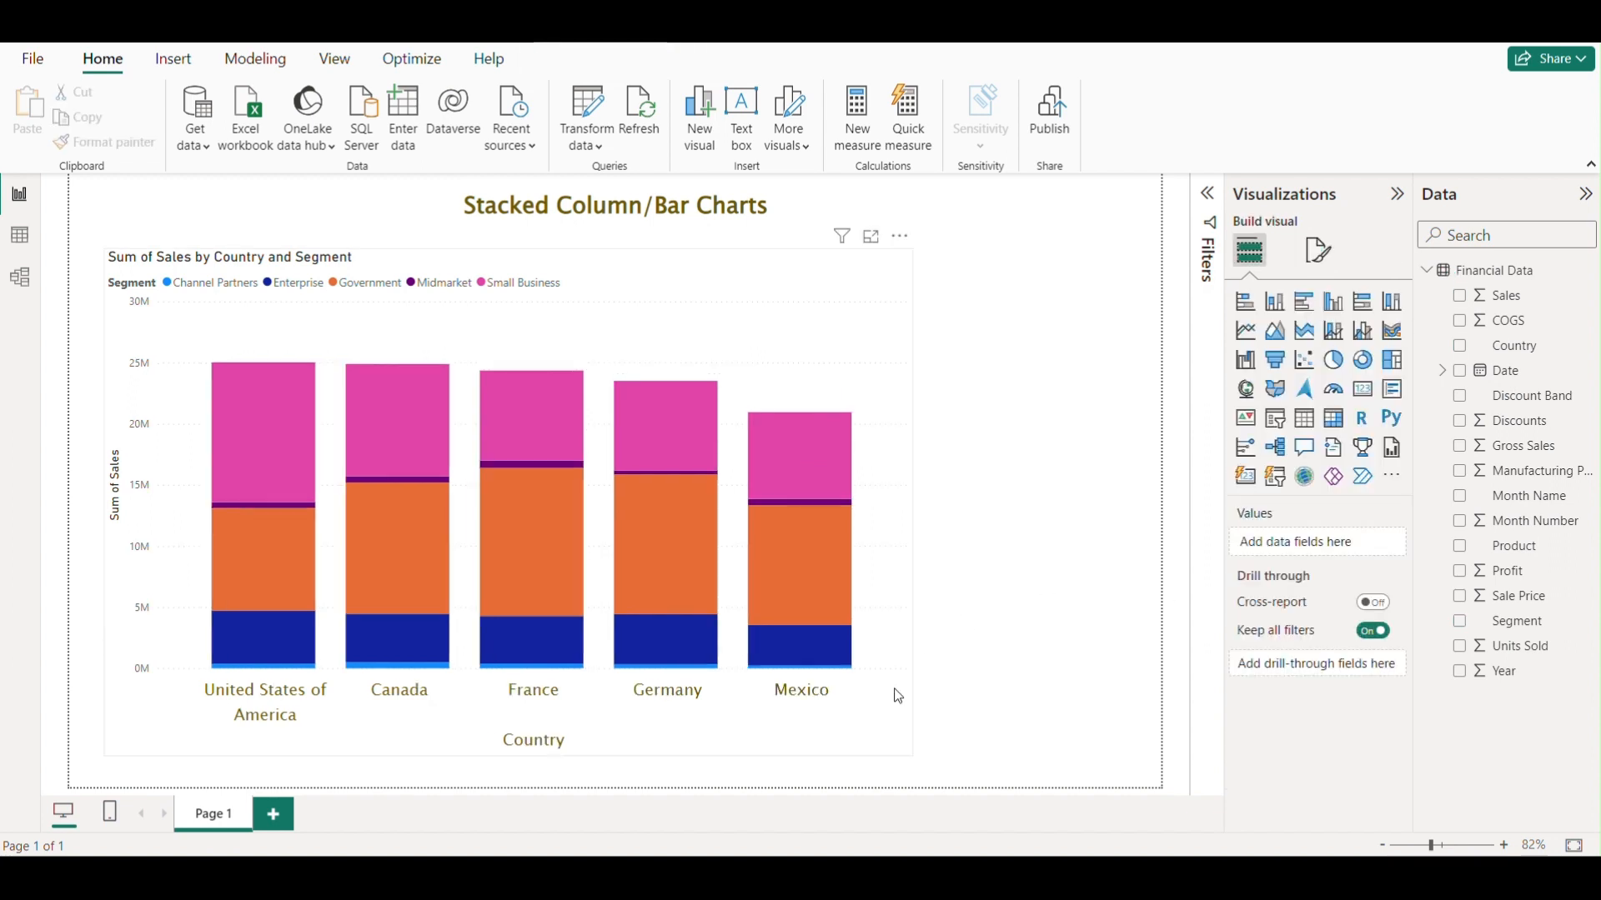
pyautogui.click(894, 695)
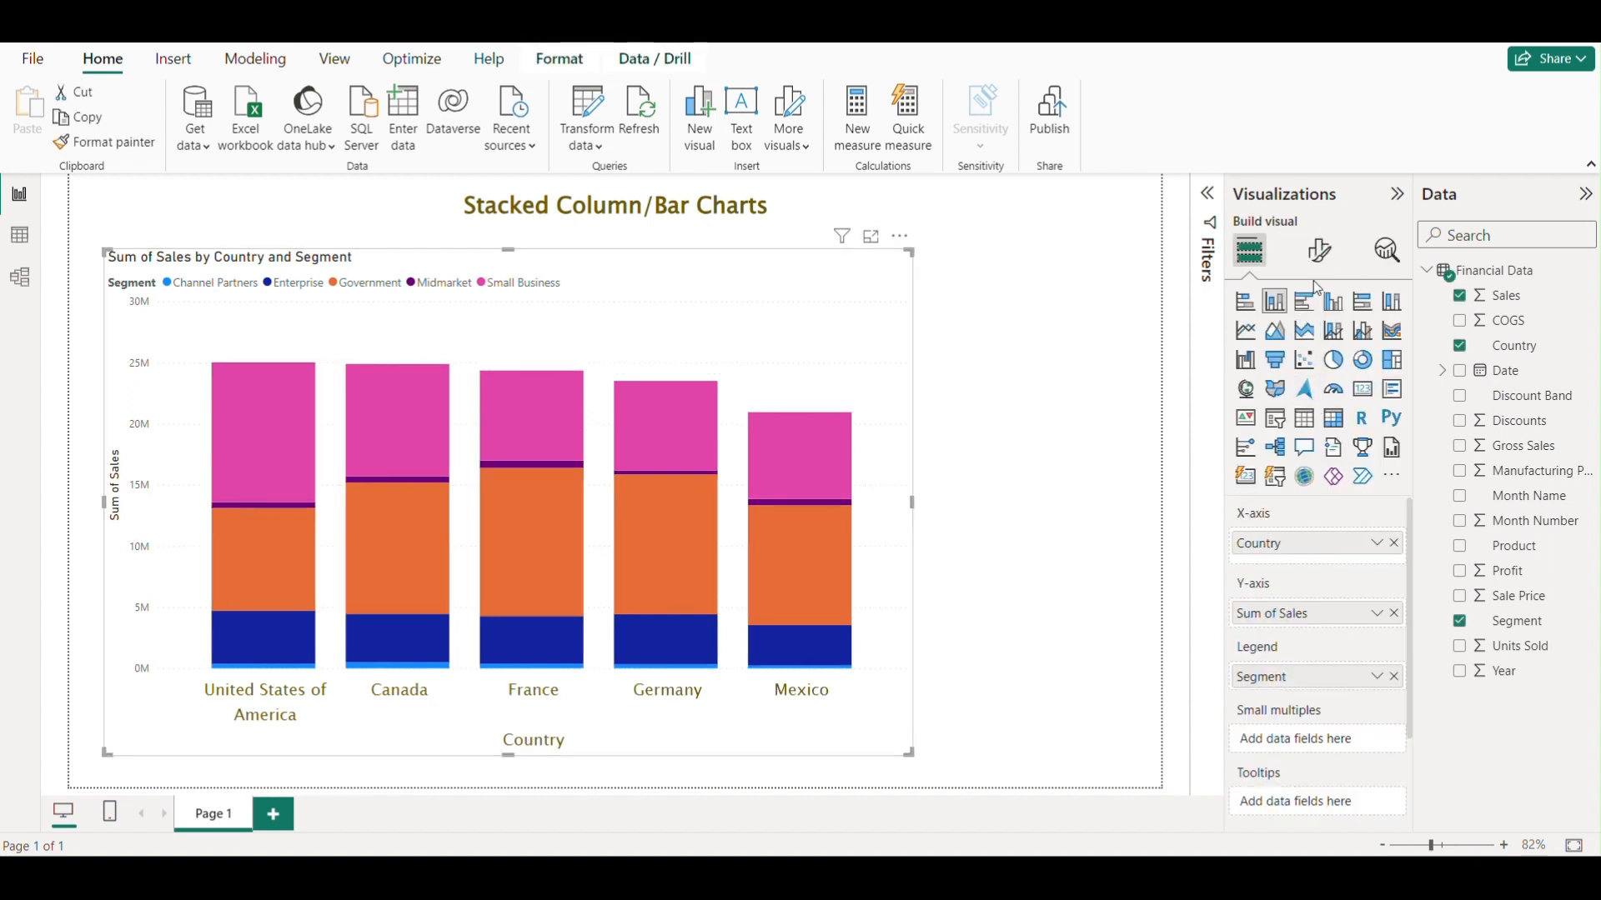
# Adjust the maximum height of the X-axis value labels.
pyautogui.click(1318, 251)
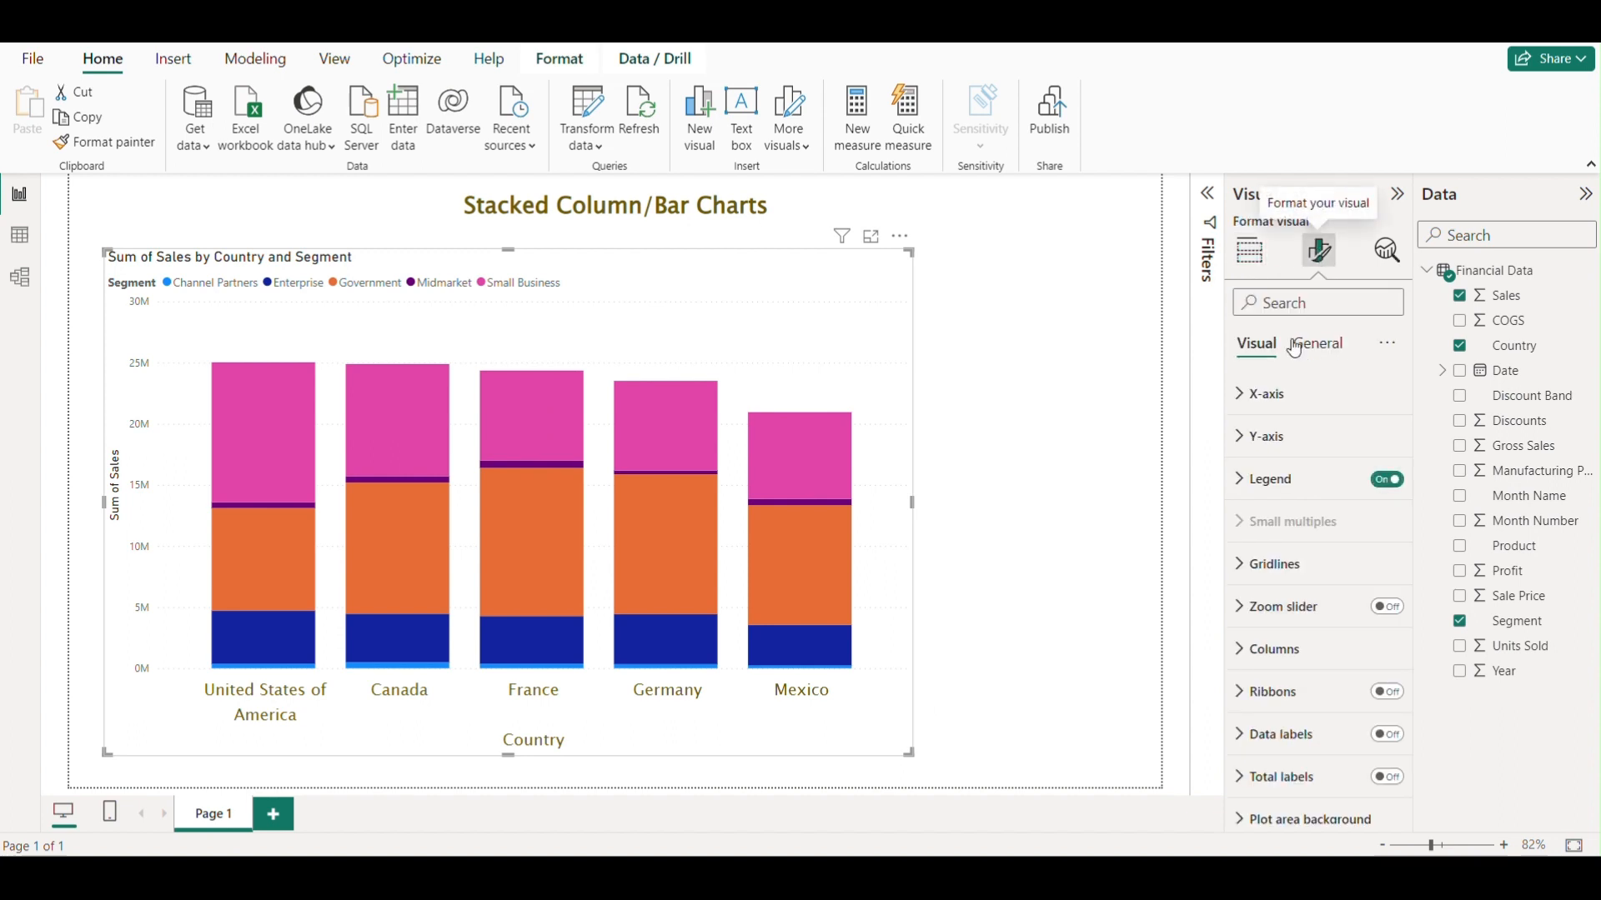
pyautogui.click(1236, 397)
pyautogui.scroll(-2, 1307, 538)
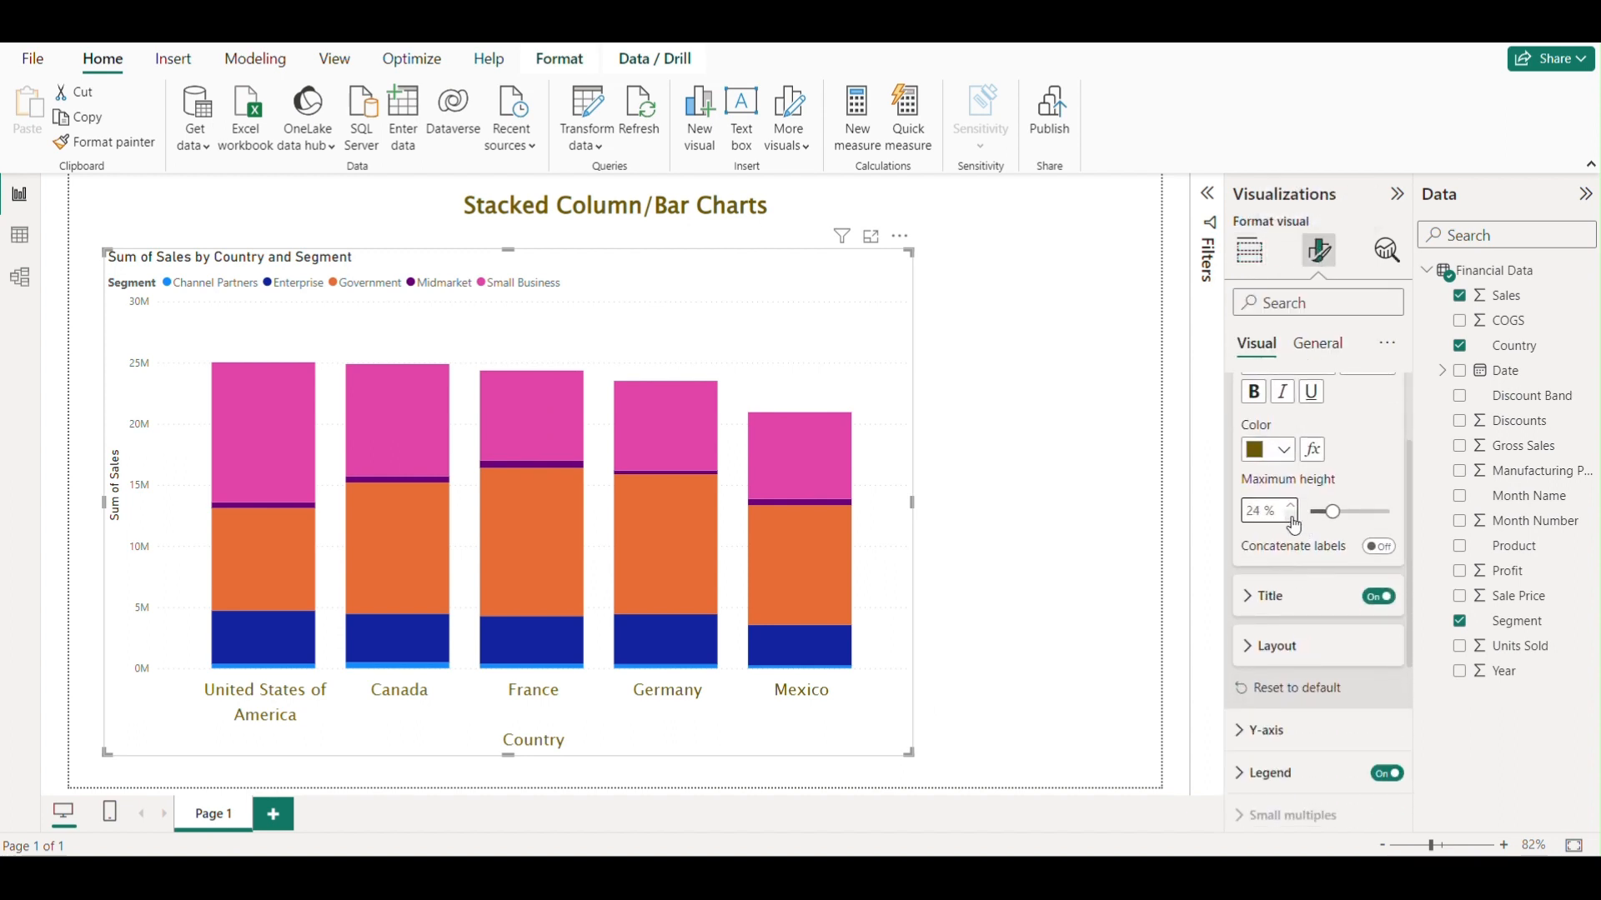
pyautogui.click(1292, 517)
pyautogui.click(1291, 517)
pyautogui.click(1292, 516)
pyautogui.click(1292, 517)
pyautogui.click(1291, 517)
# Shrink the chart slightly from its lower-right corner.
pyautogui.click(1038, 538)
pyautogui.click(886, 611)
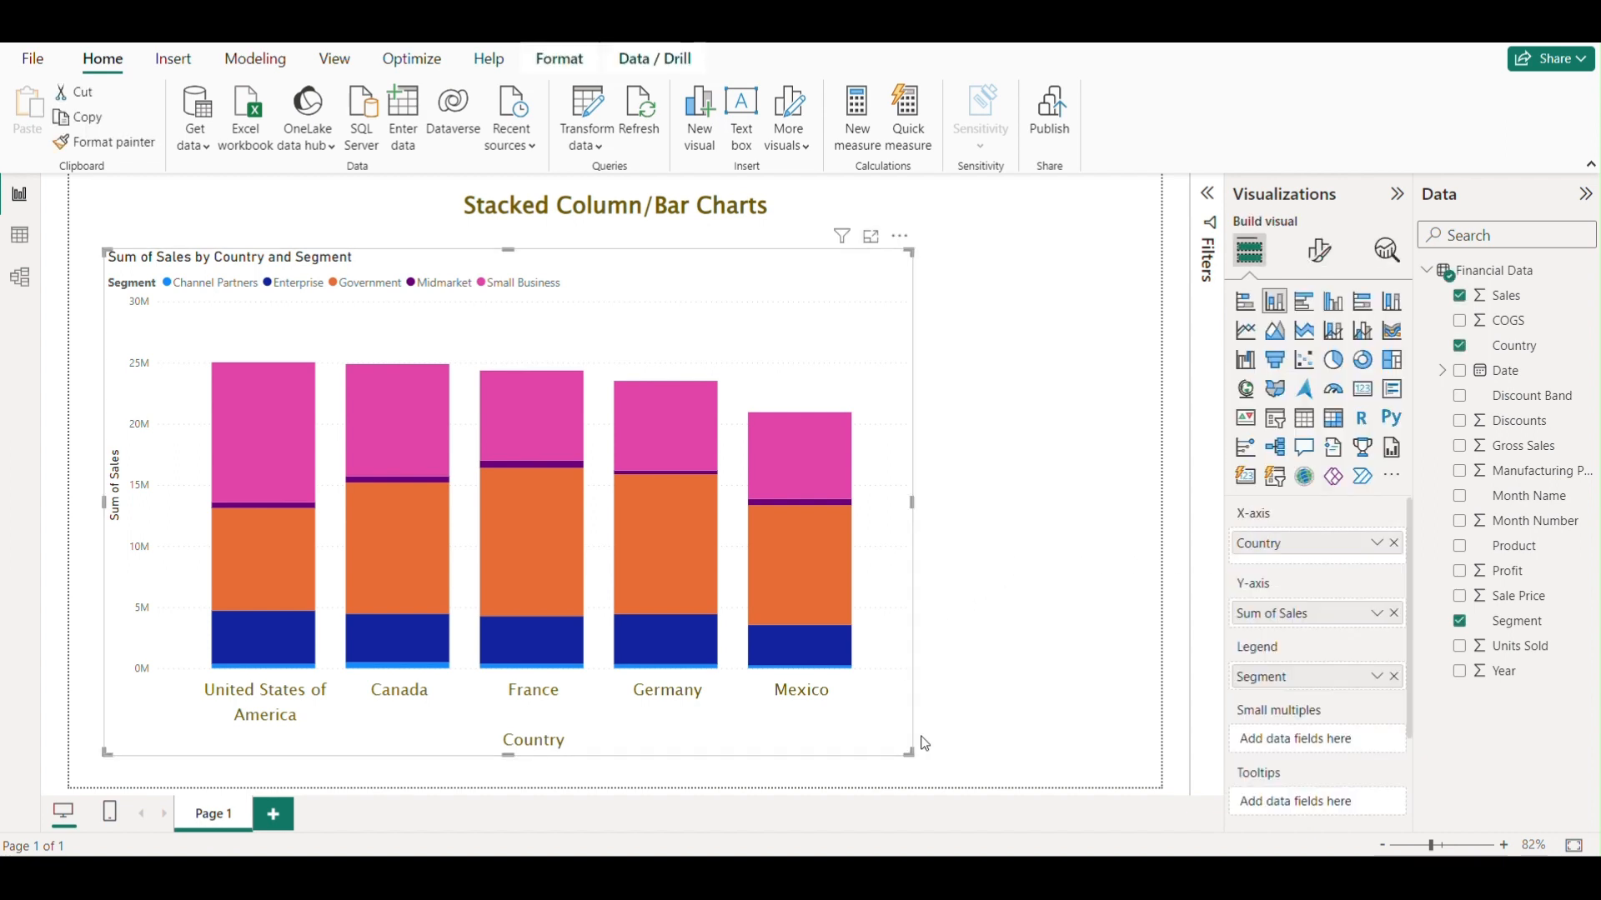
pyautogui.moveTo(913, 756); pyautogui.dragTo(781, 726)
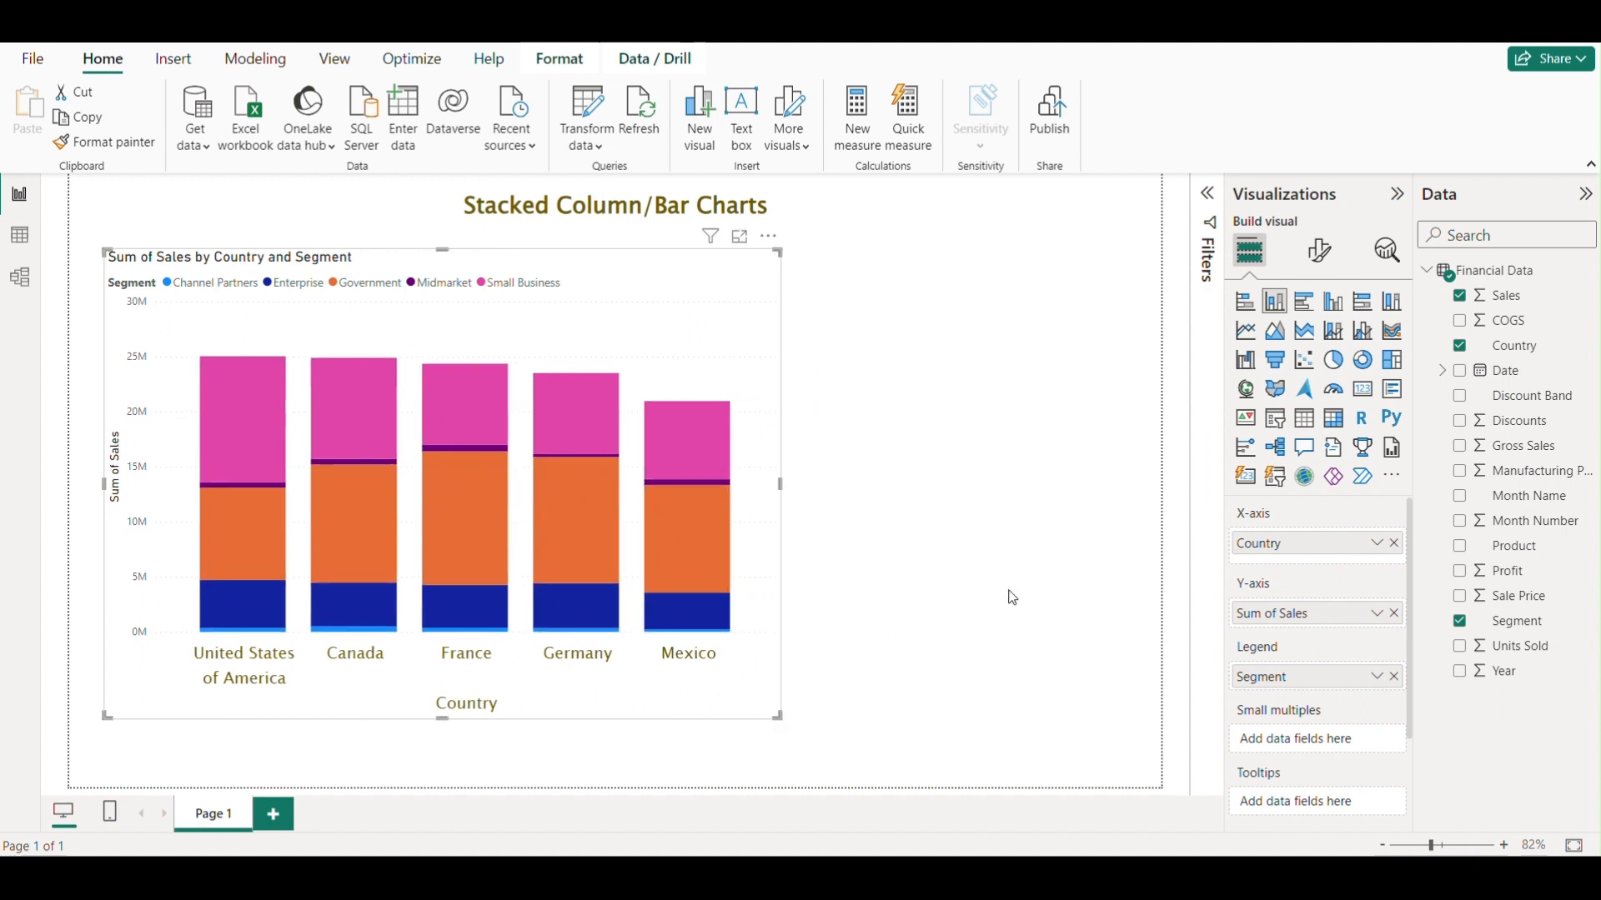
# Examine the Y-axis range minimum and maximum settings.
pyautogui.click(1318, 249)
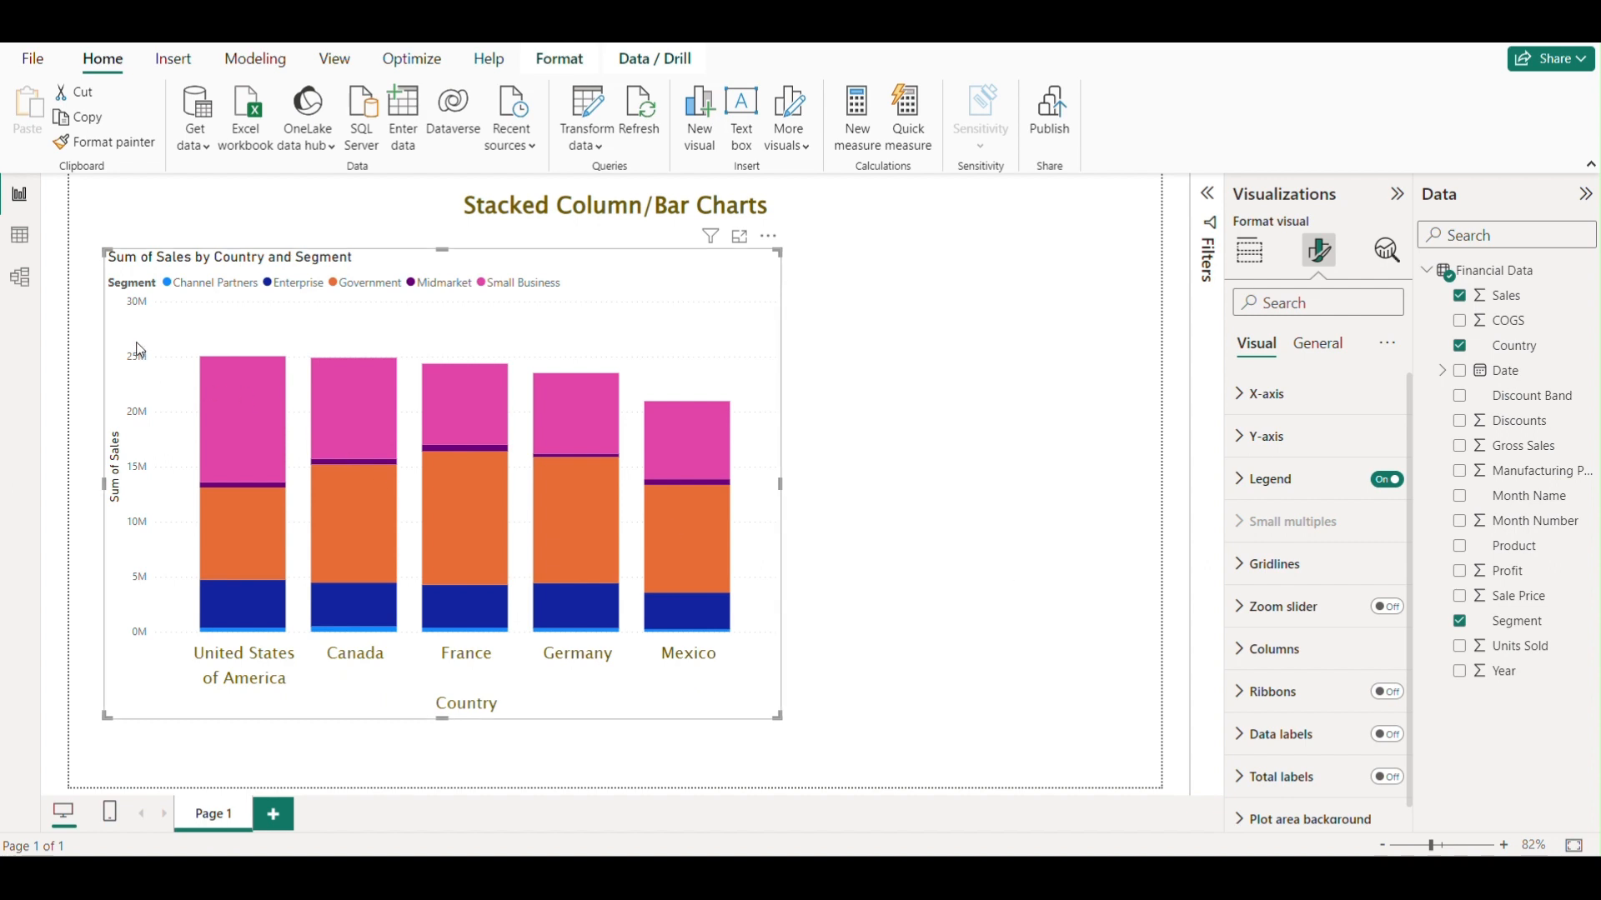
pyautogui.click(1242, 450)
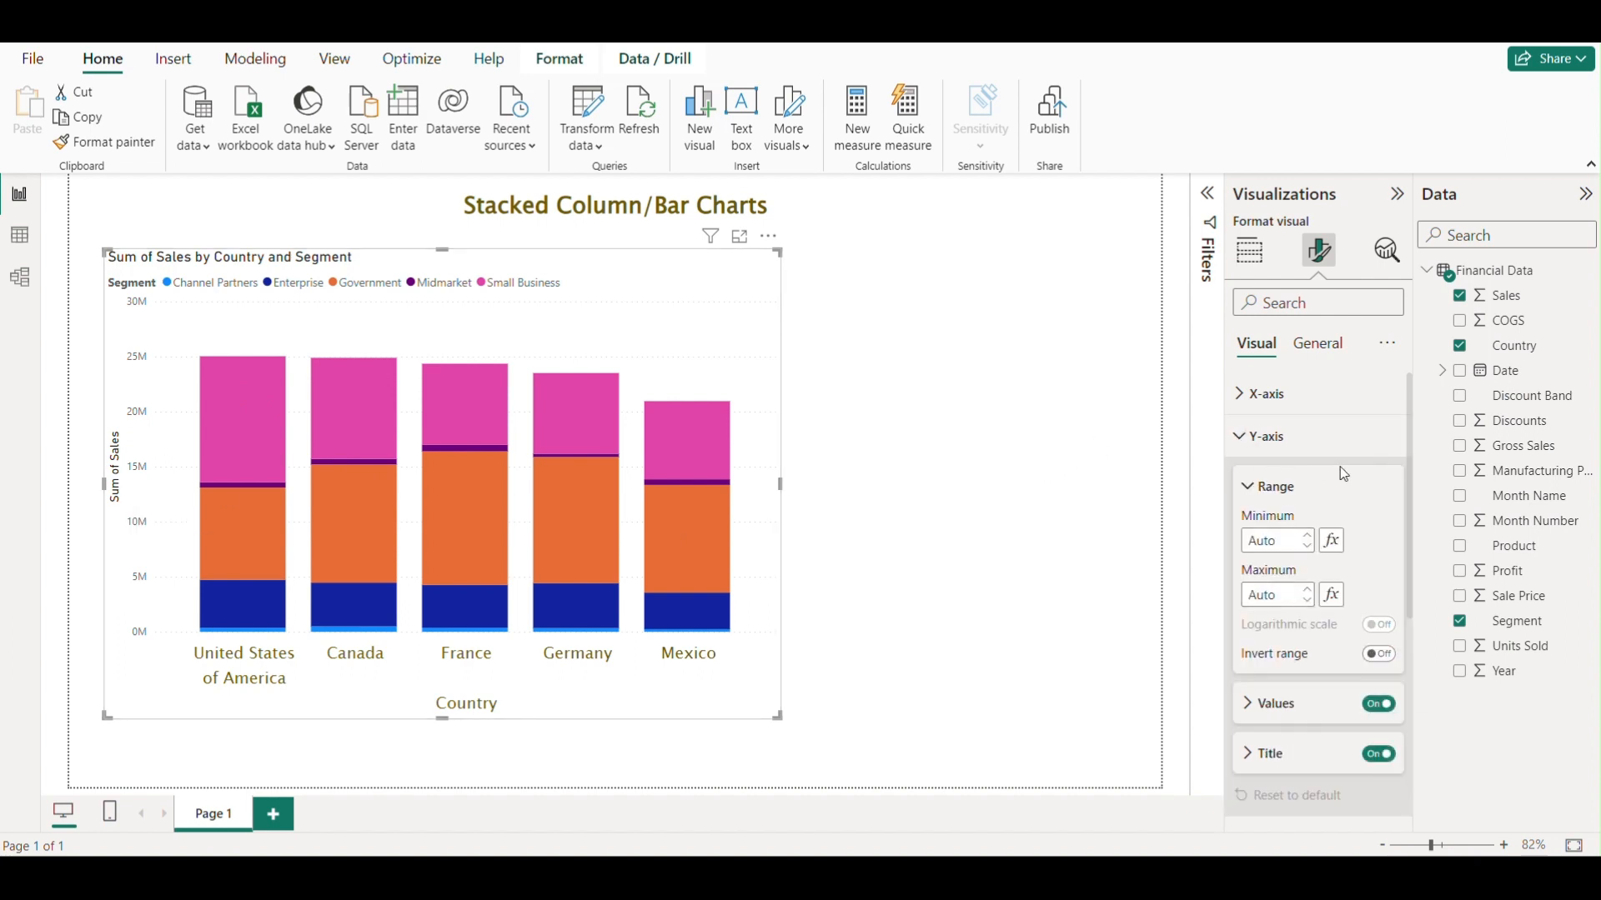
pyautogui.scroll(-1, 1316, 459)
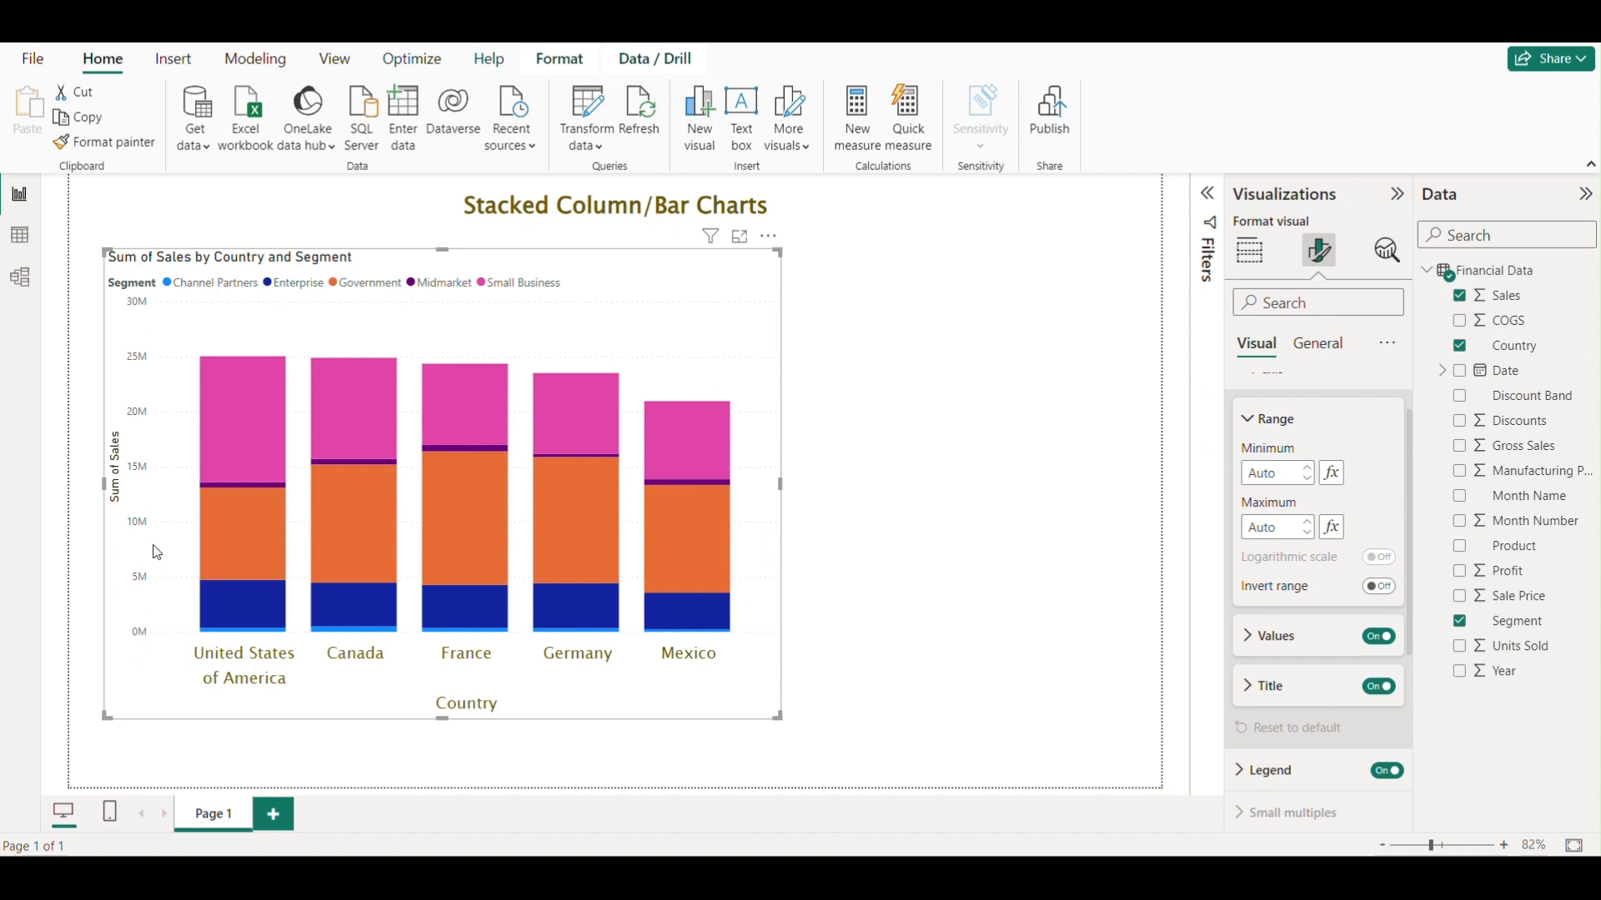
pyautogui.click(1292, 472)
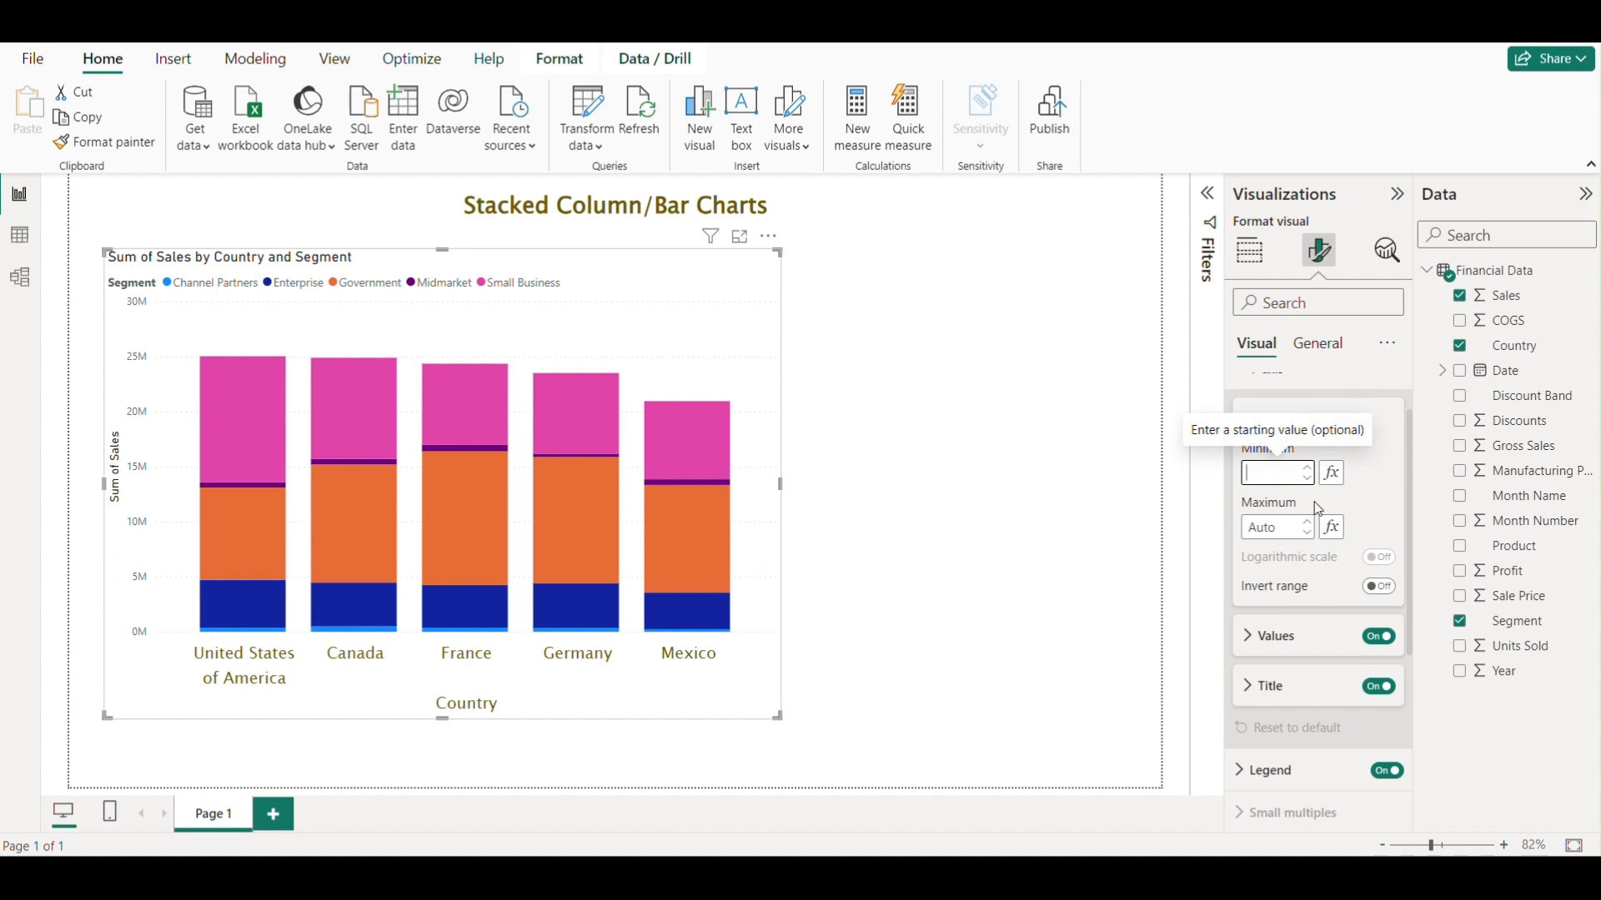
pyautogui.click(1289, 524)
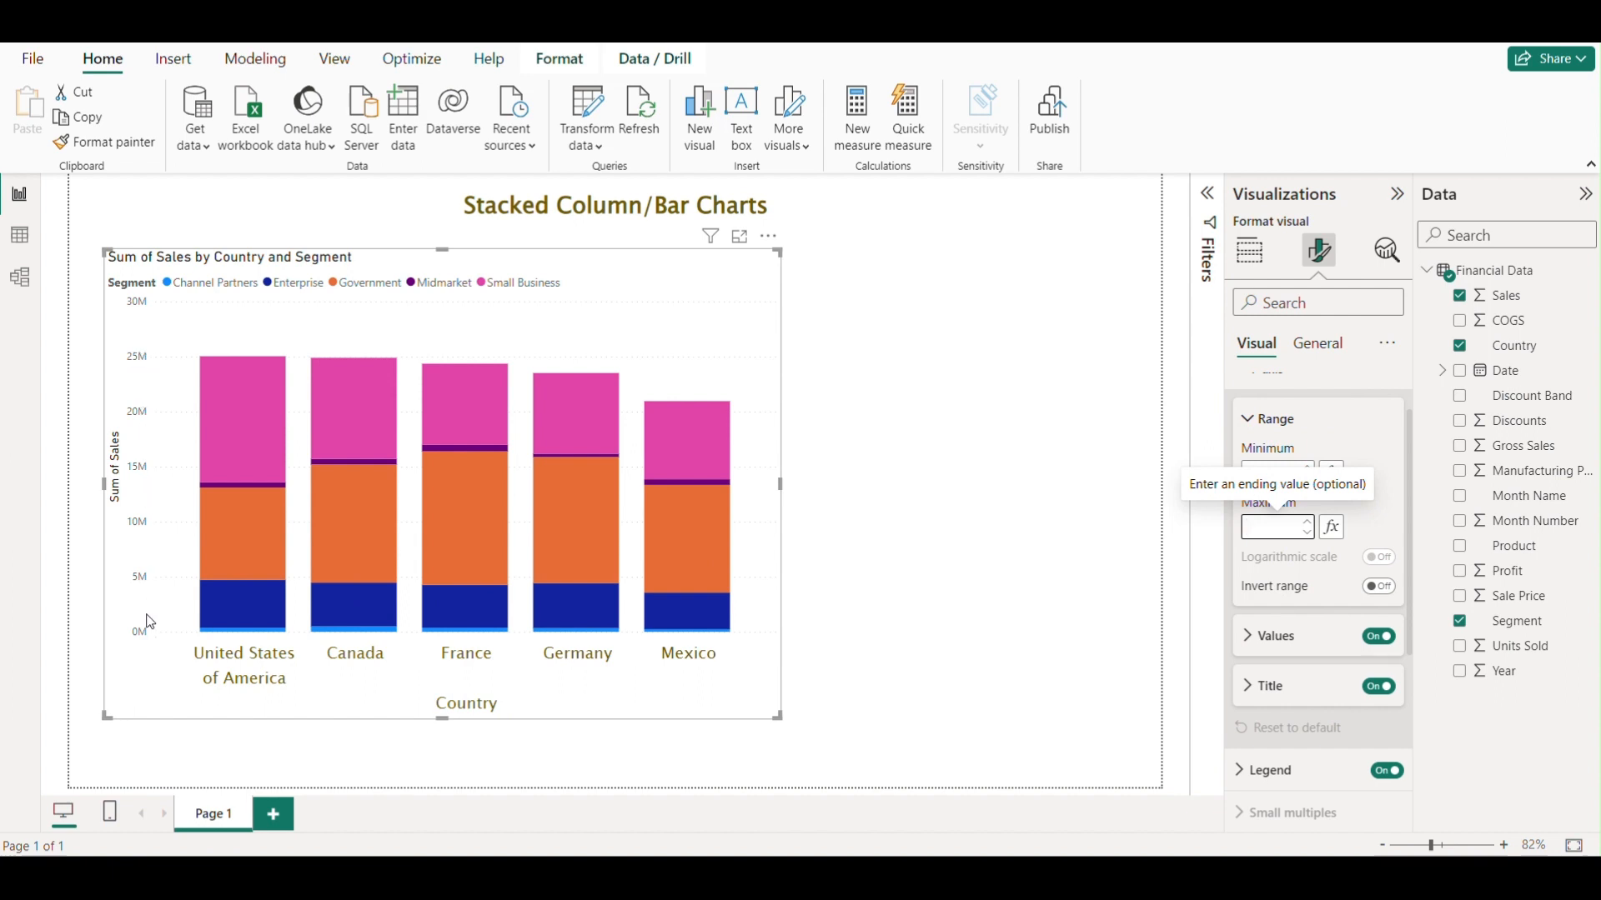
pyautogui.click(1381, 429)
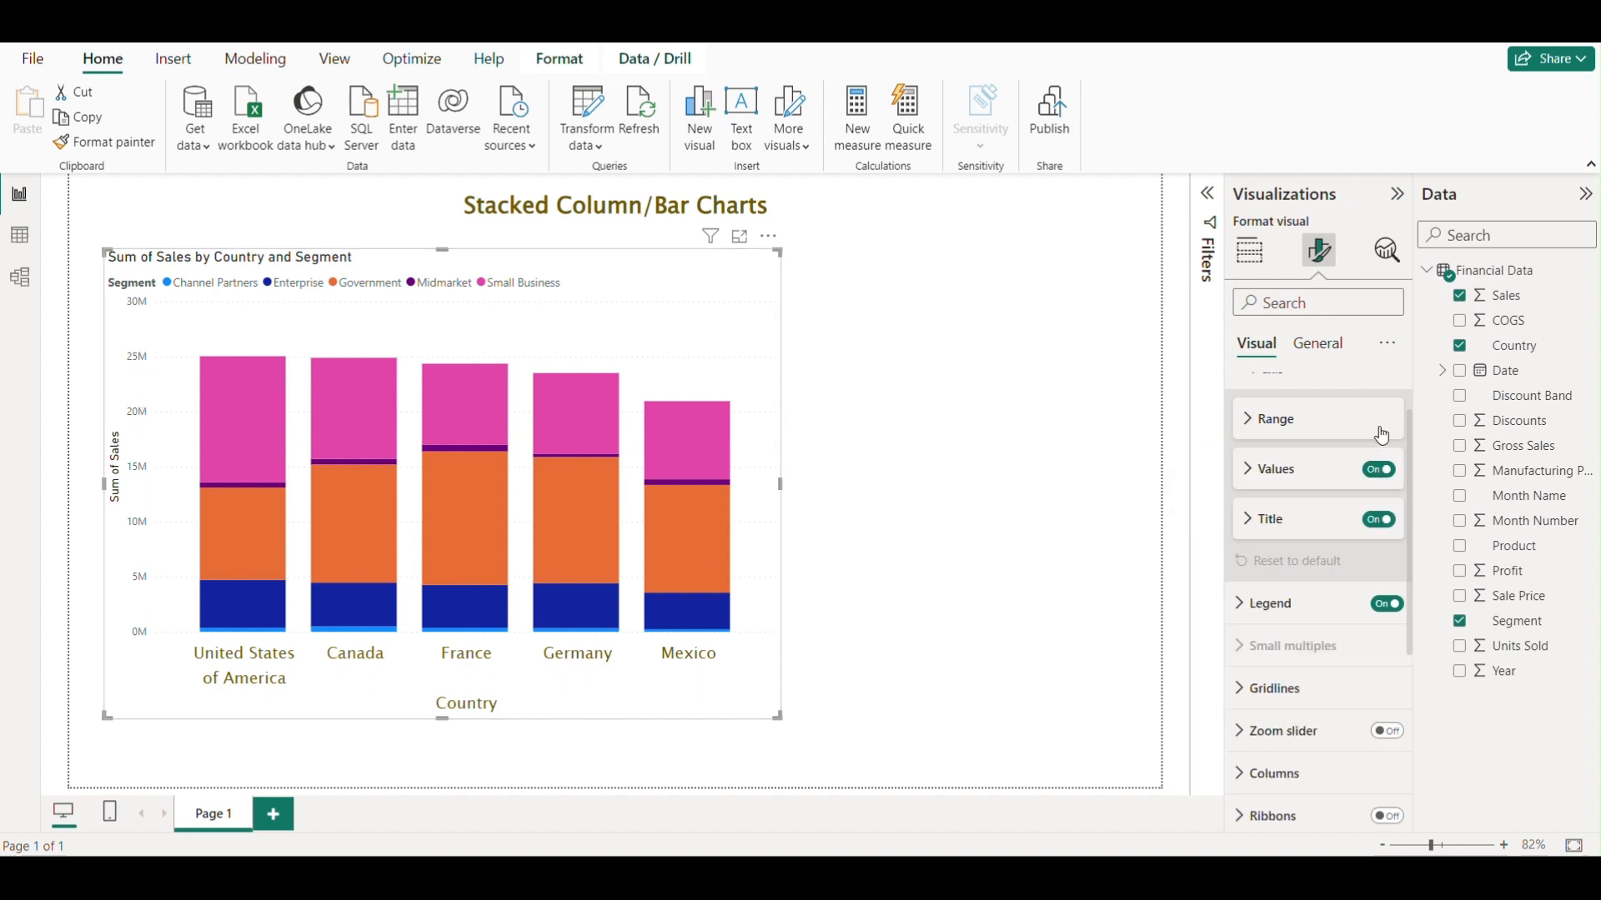
pyautogui.scroll(1, 1313, 438)
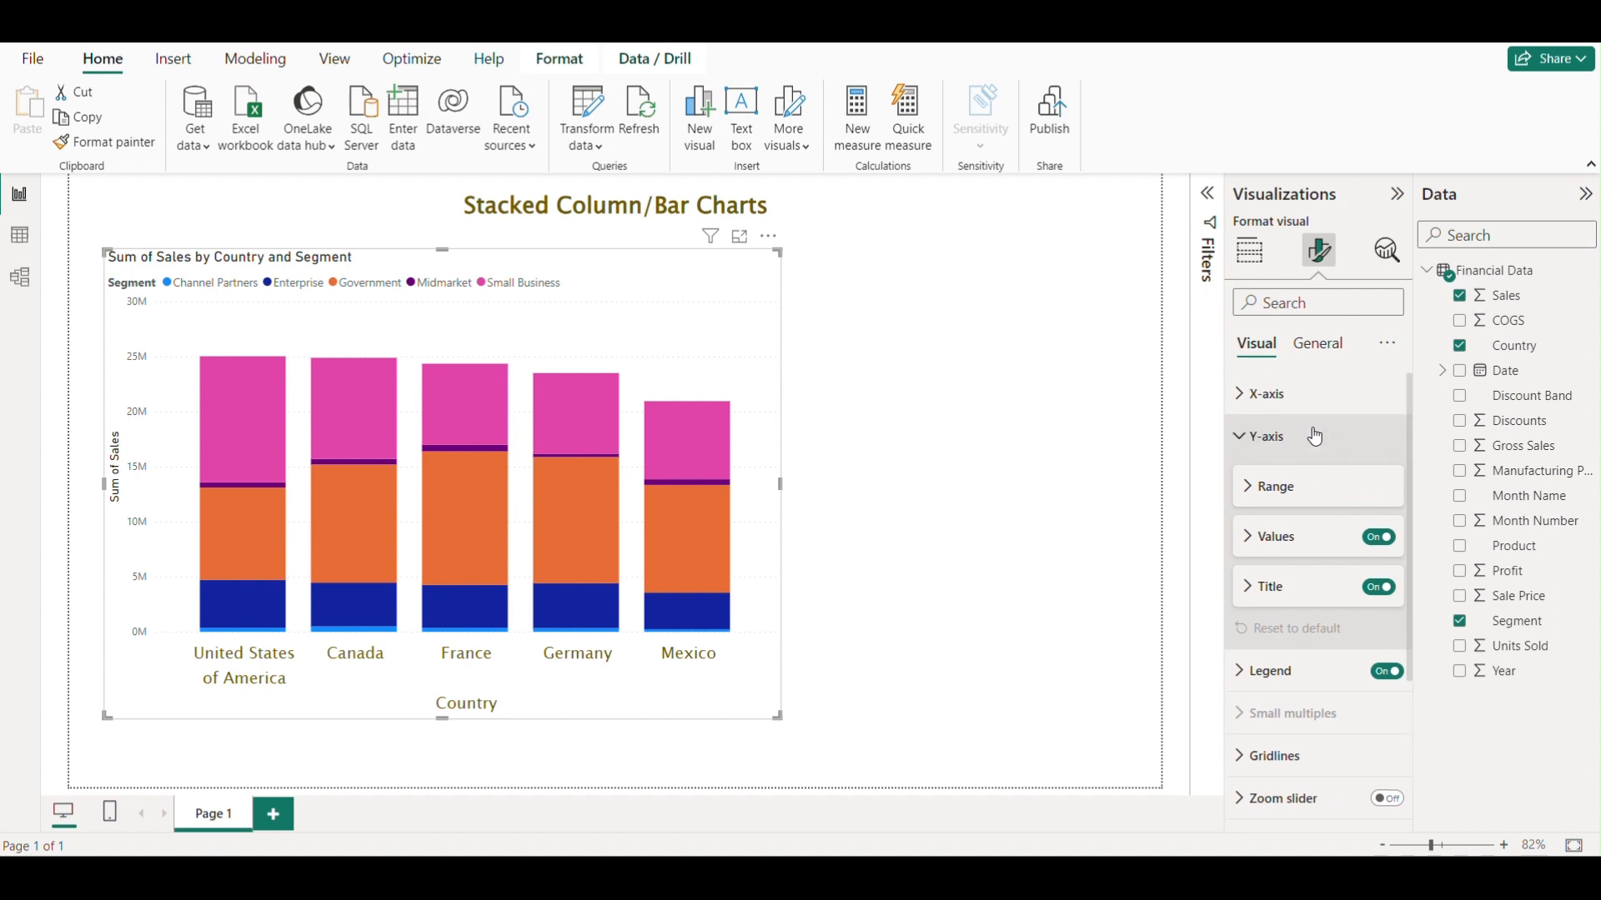
# Set the Y-axis value labels to font size 12 and colour them dark olive.
pyautogui.scroll(-1, 1315, 436)
pyautogui.click(1248, 472)
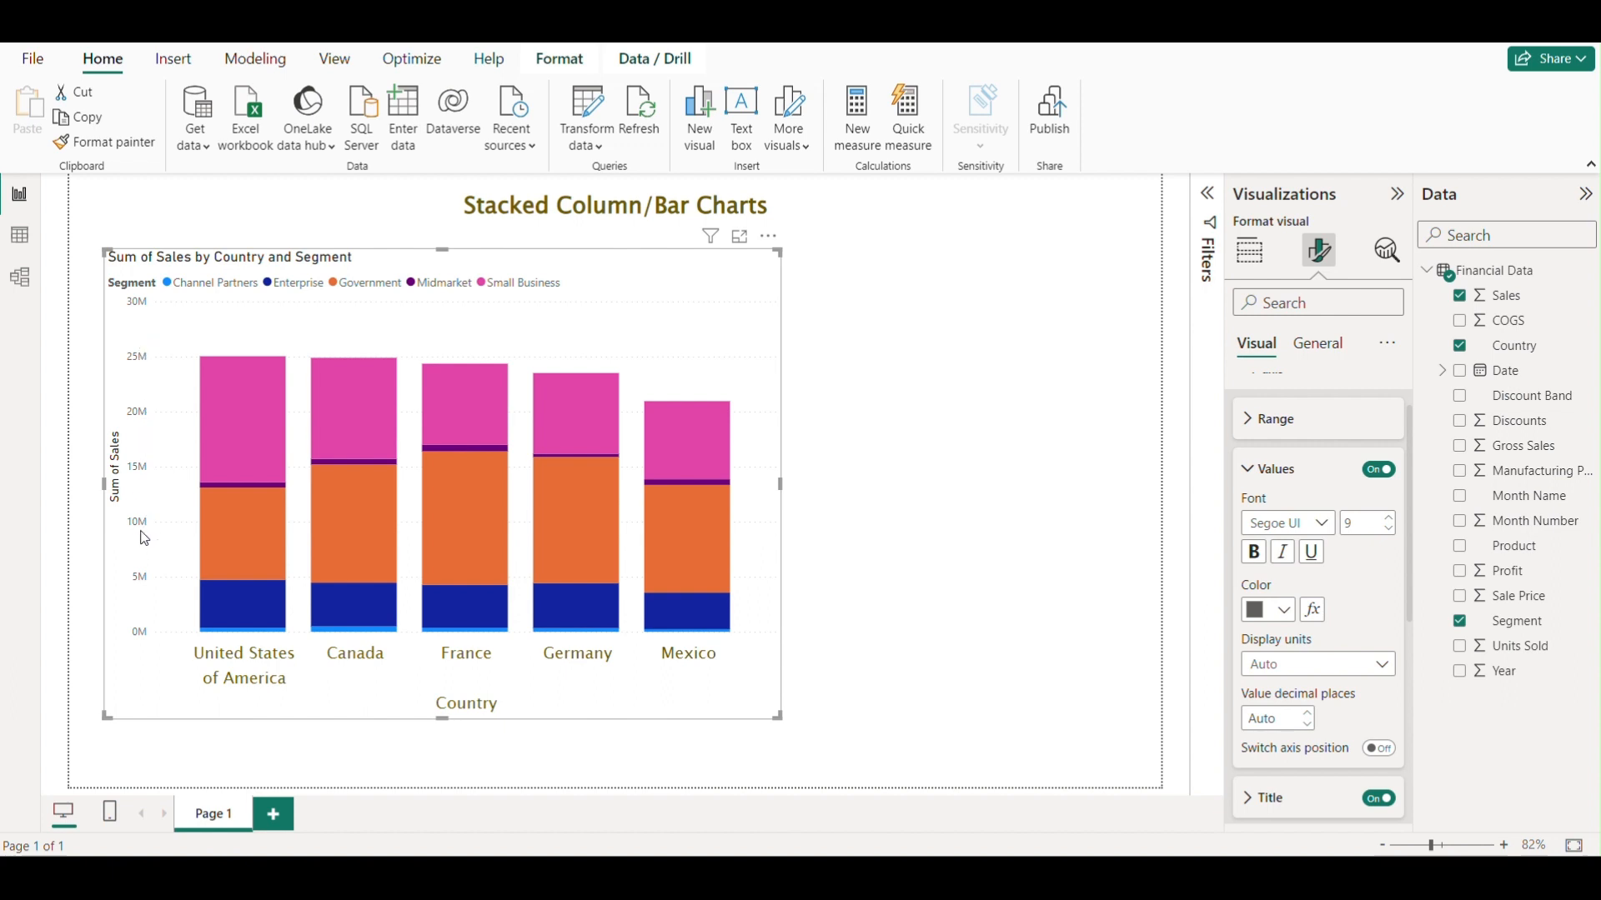
pyautogui.click(1389, 516)
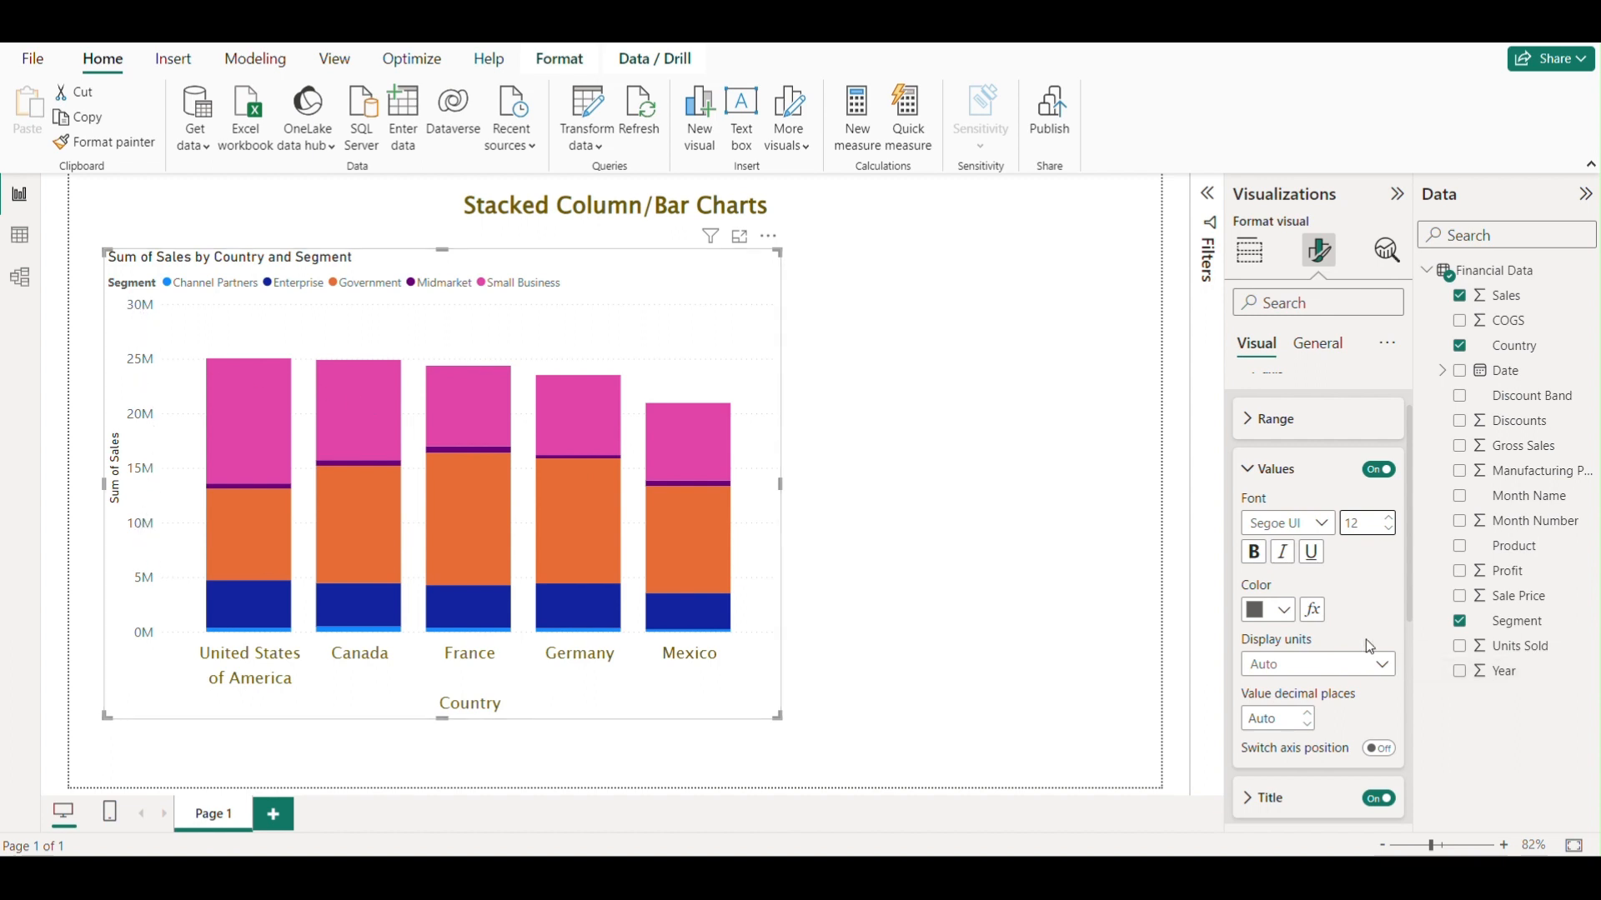
pyautogui.click(1284, 609)
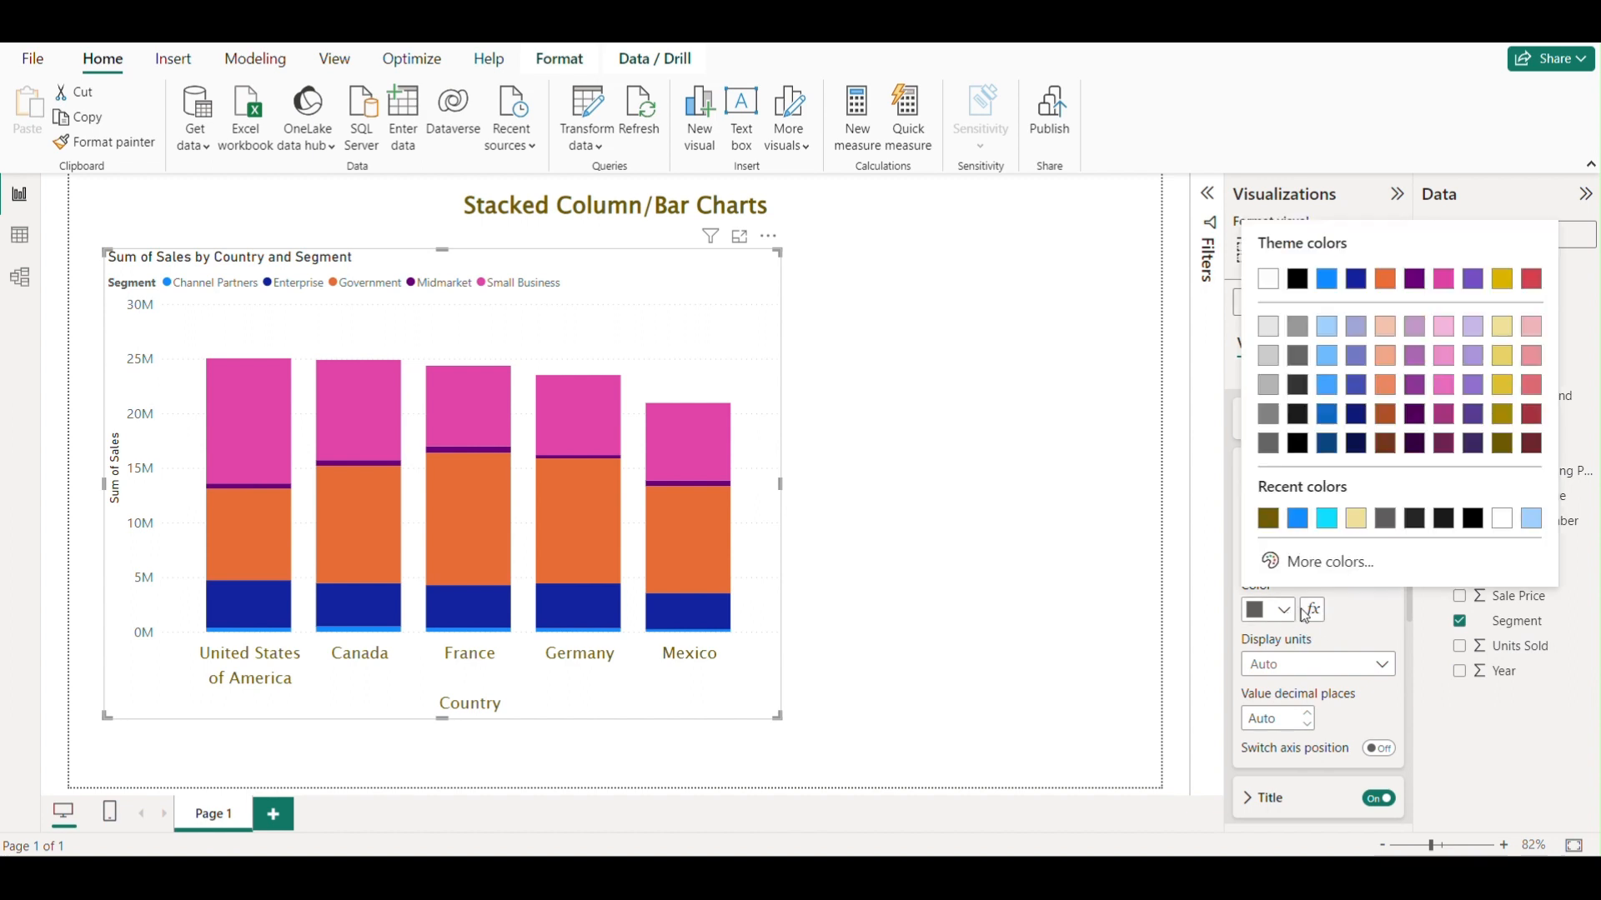
pyautogui.click(1499, 445)
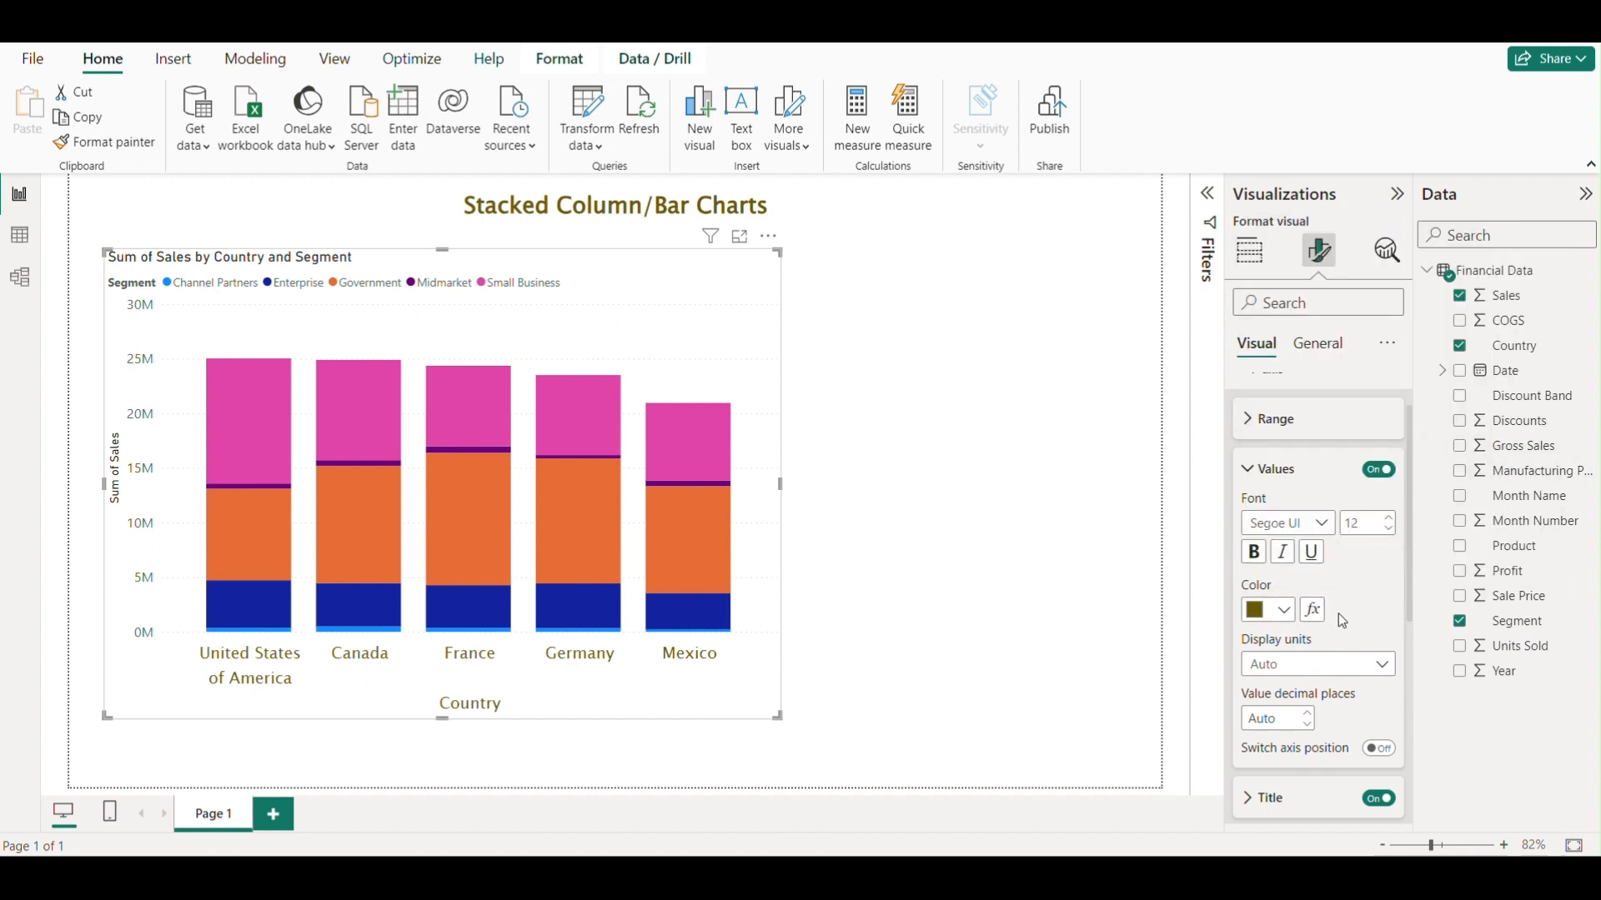
pyautogui.scroll(-1, 1344, 585)
pyautogui.scroll(-1, 1346, 589)
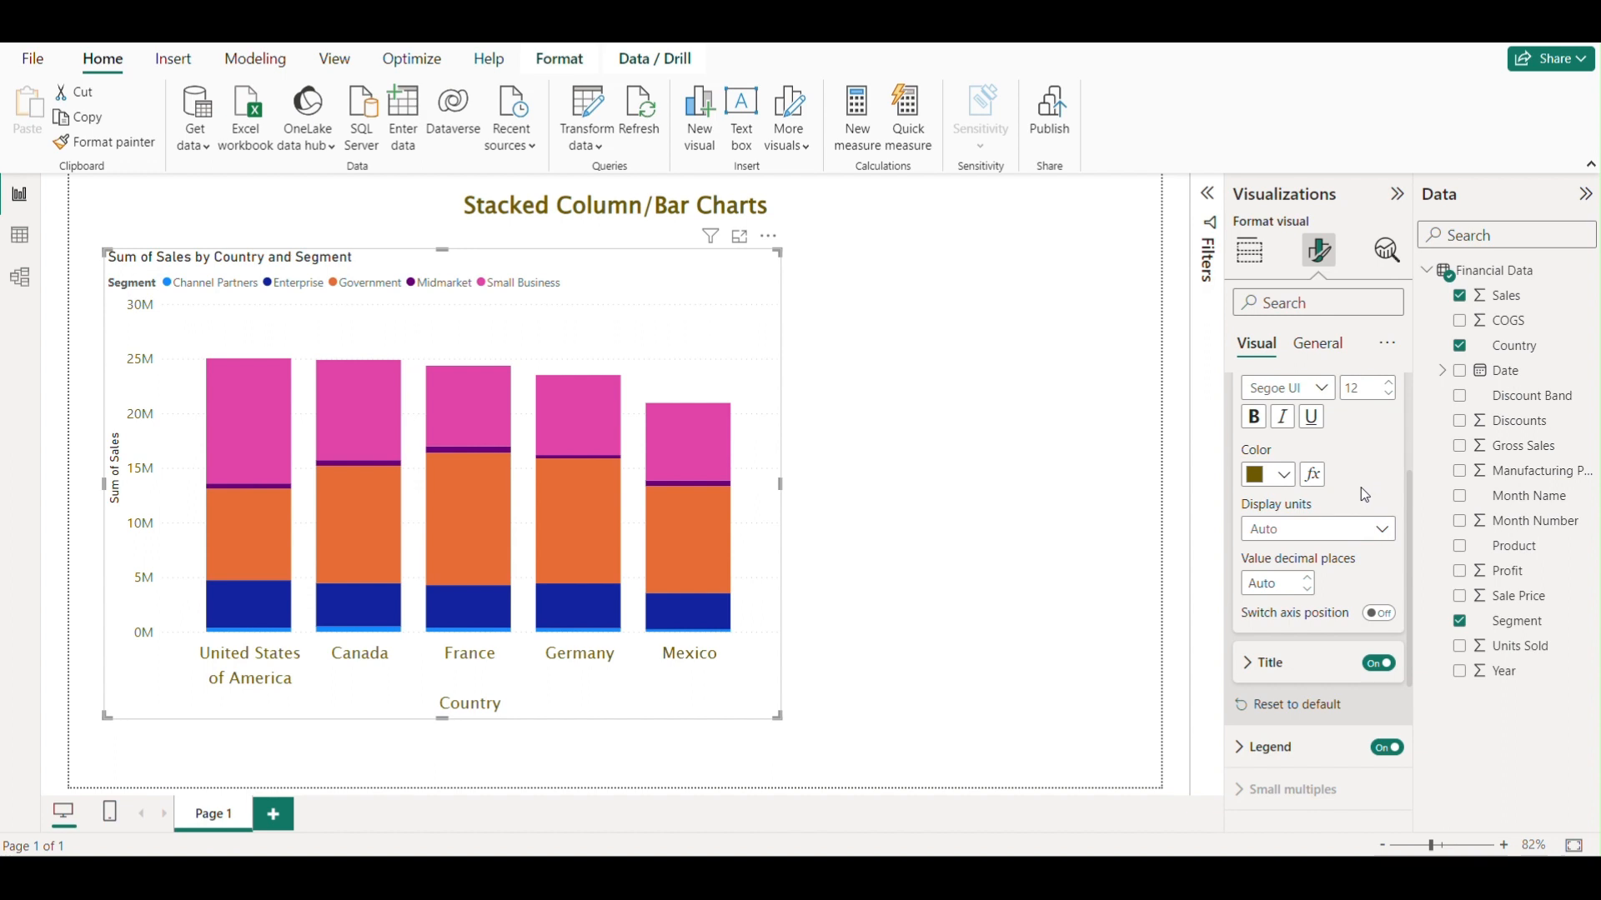
pyautogui.click(1365, 534)
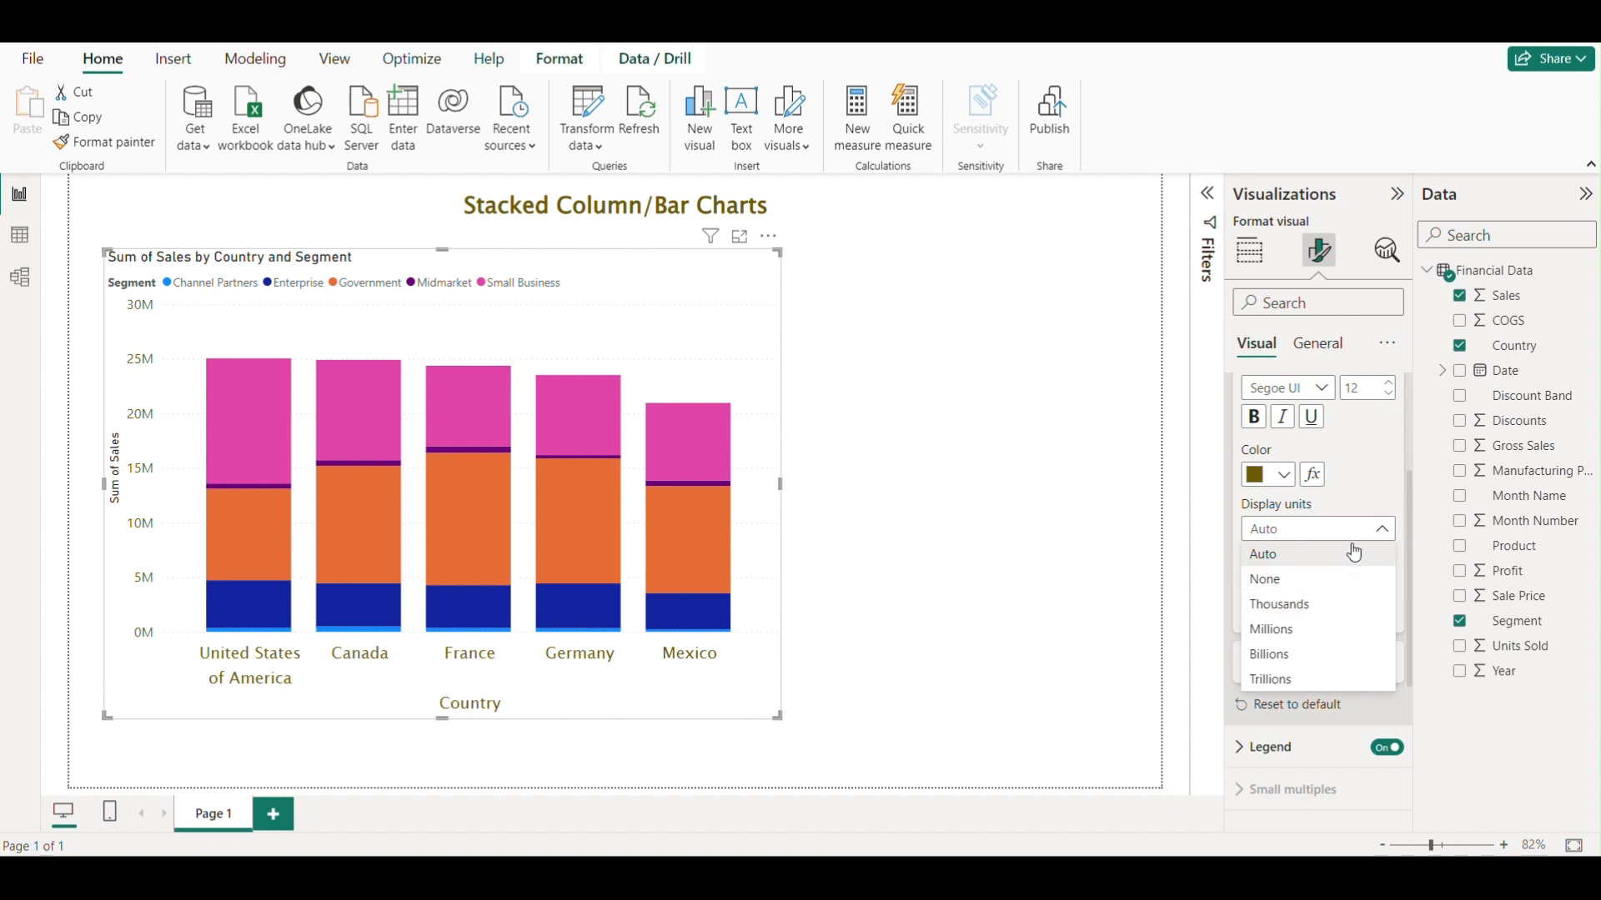
pyautogui.click(1376, 492)
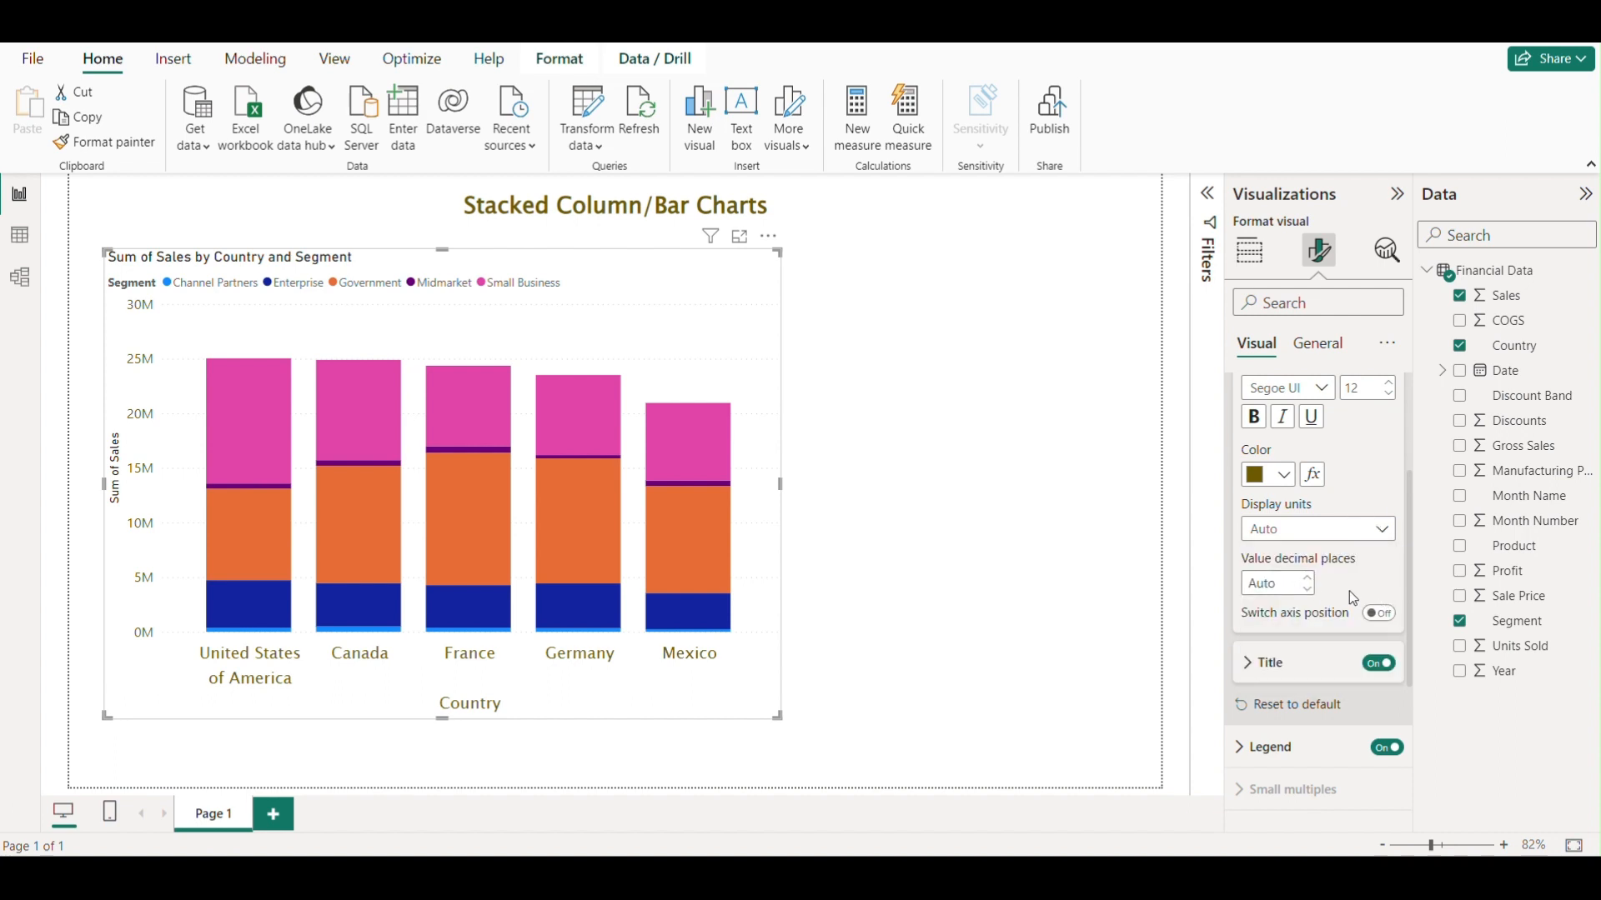
# Set the Y-axis title text to Sum of Sales.
pyautogui.scroll(-1, 1355, 589)
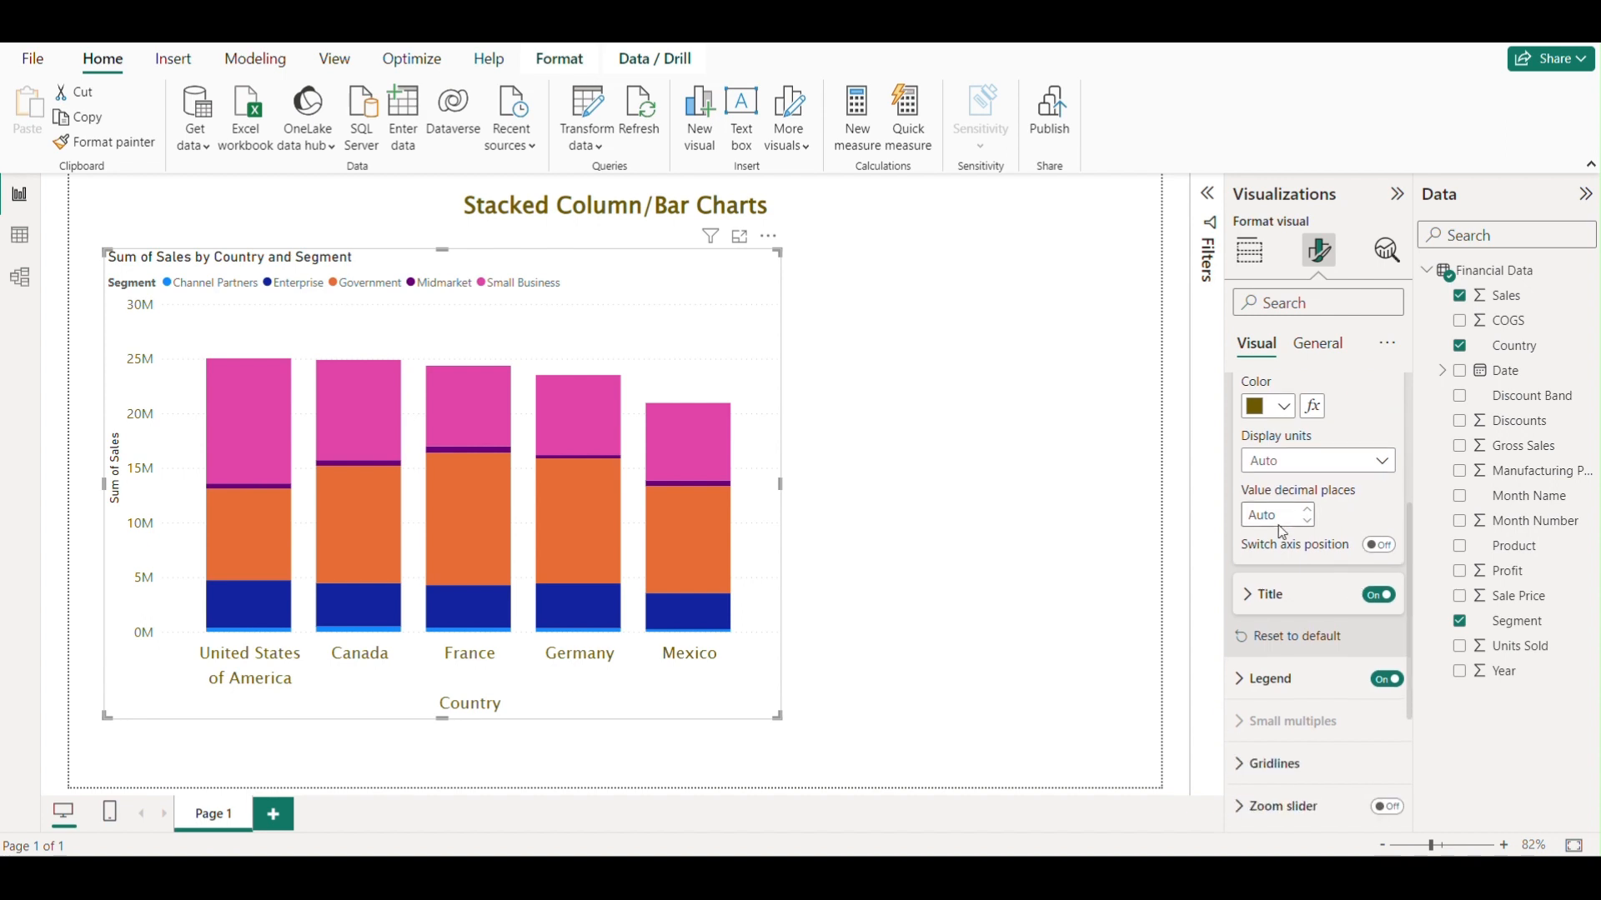
pyautogui.scroll(-1, 1355, 509)
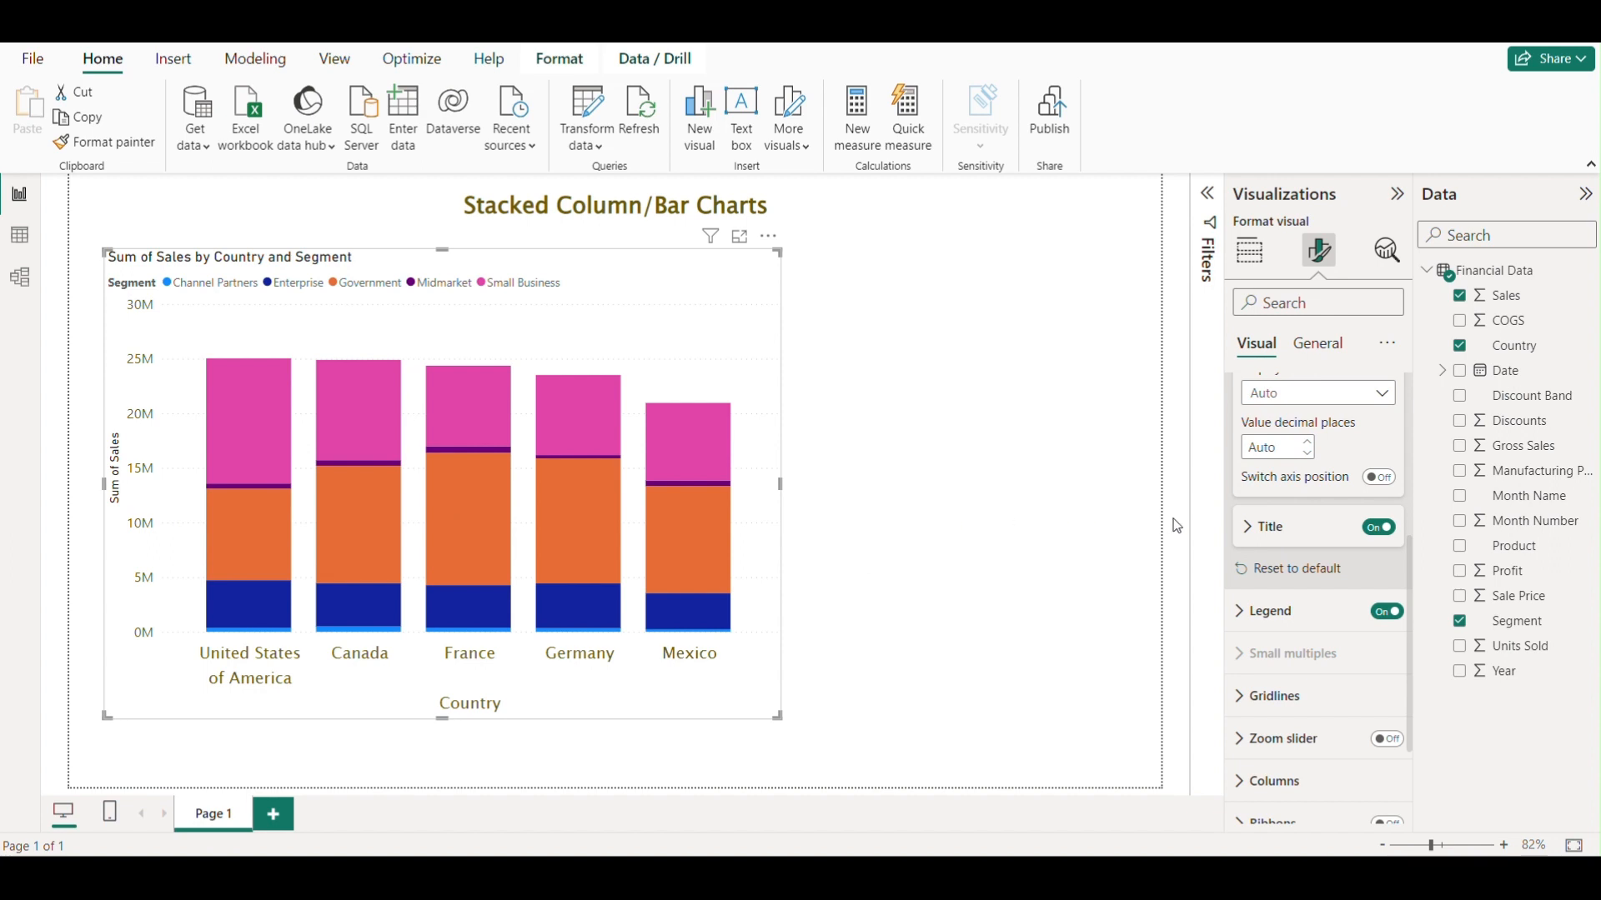
pyautogui.click(1250, 538)
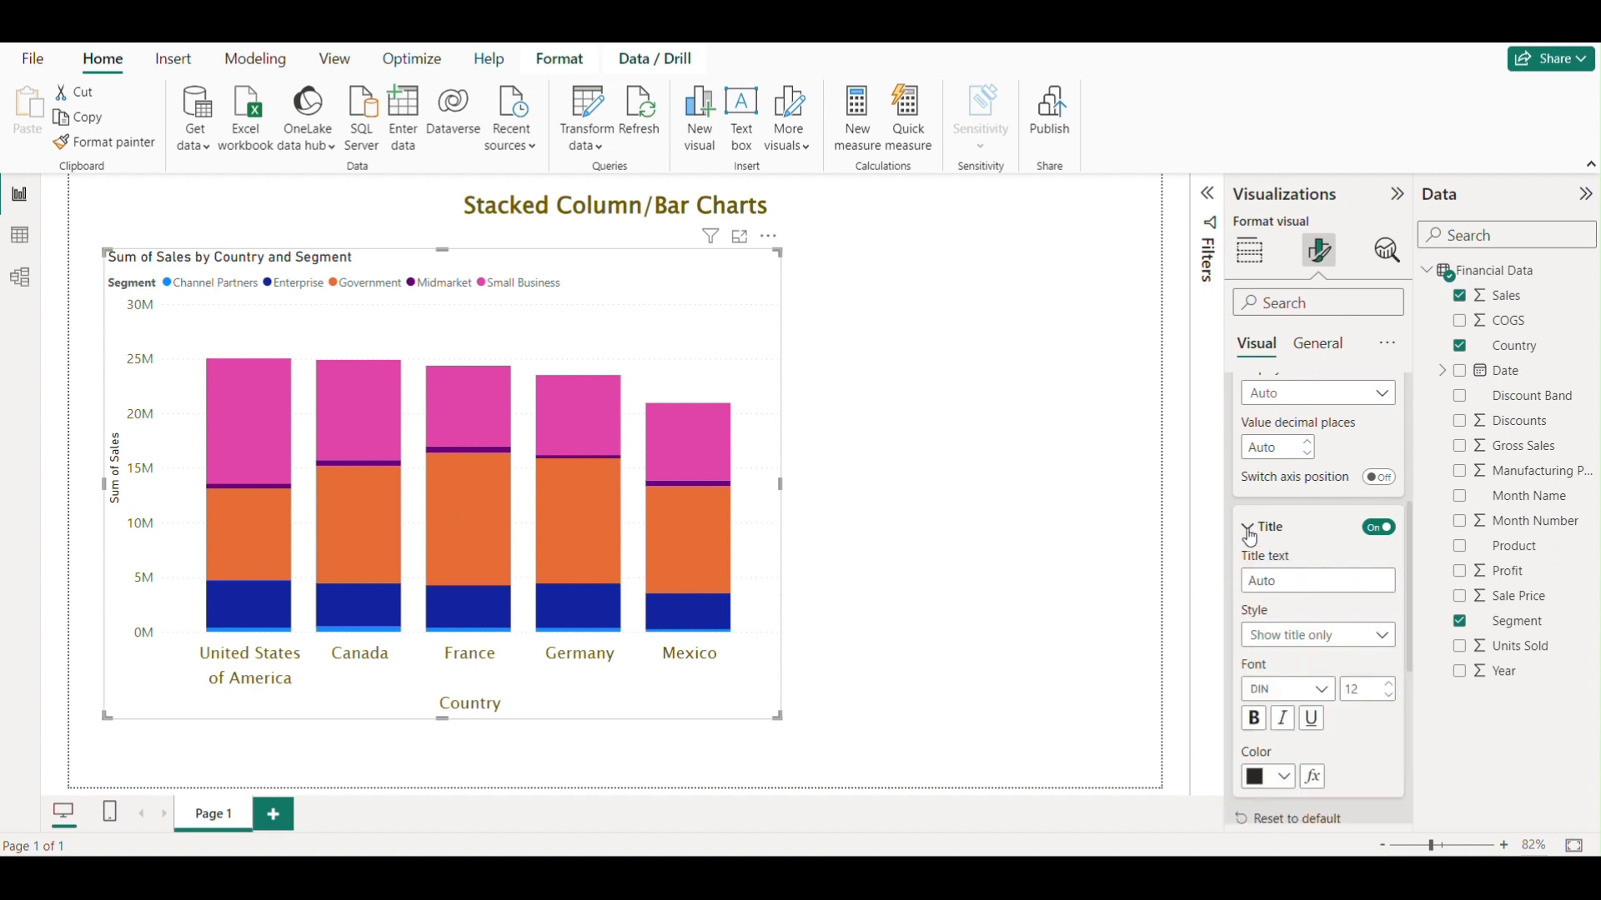
pyautogui.scroll(-1, 1307, 552)
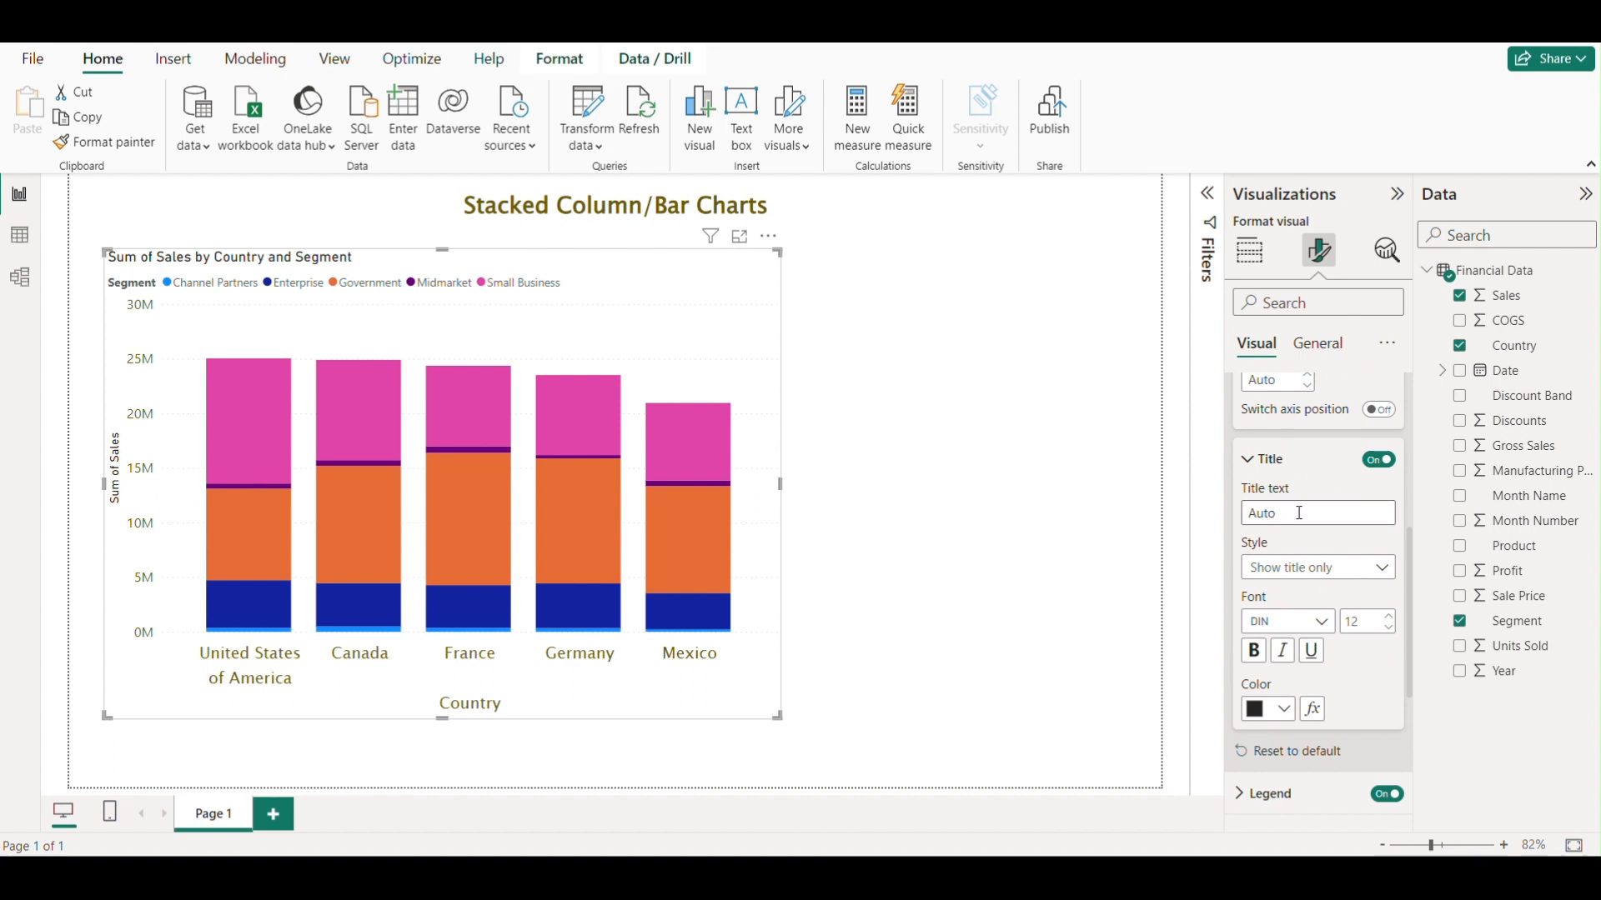
pyautogui.click(1296, 512)
pyautogui.write('S')
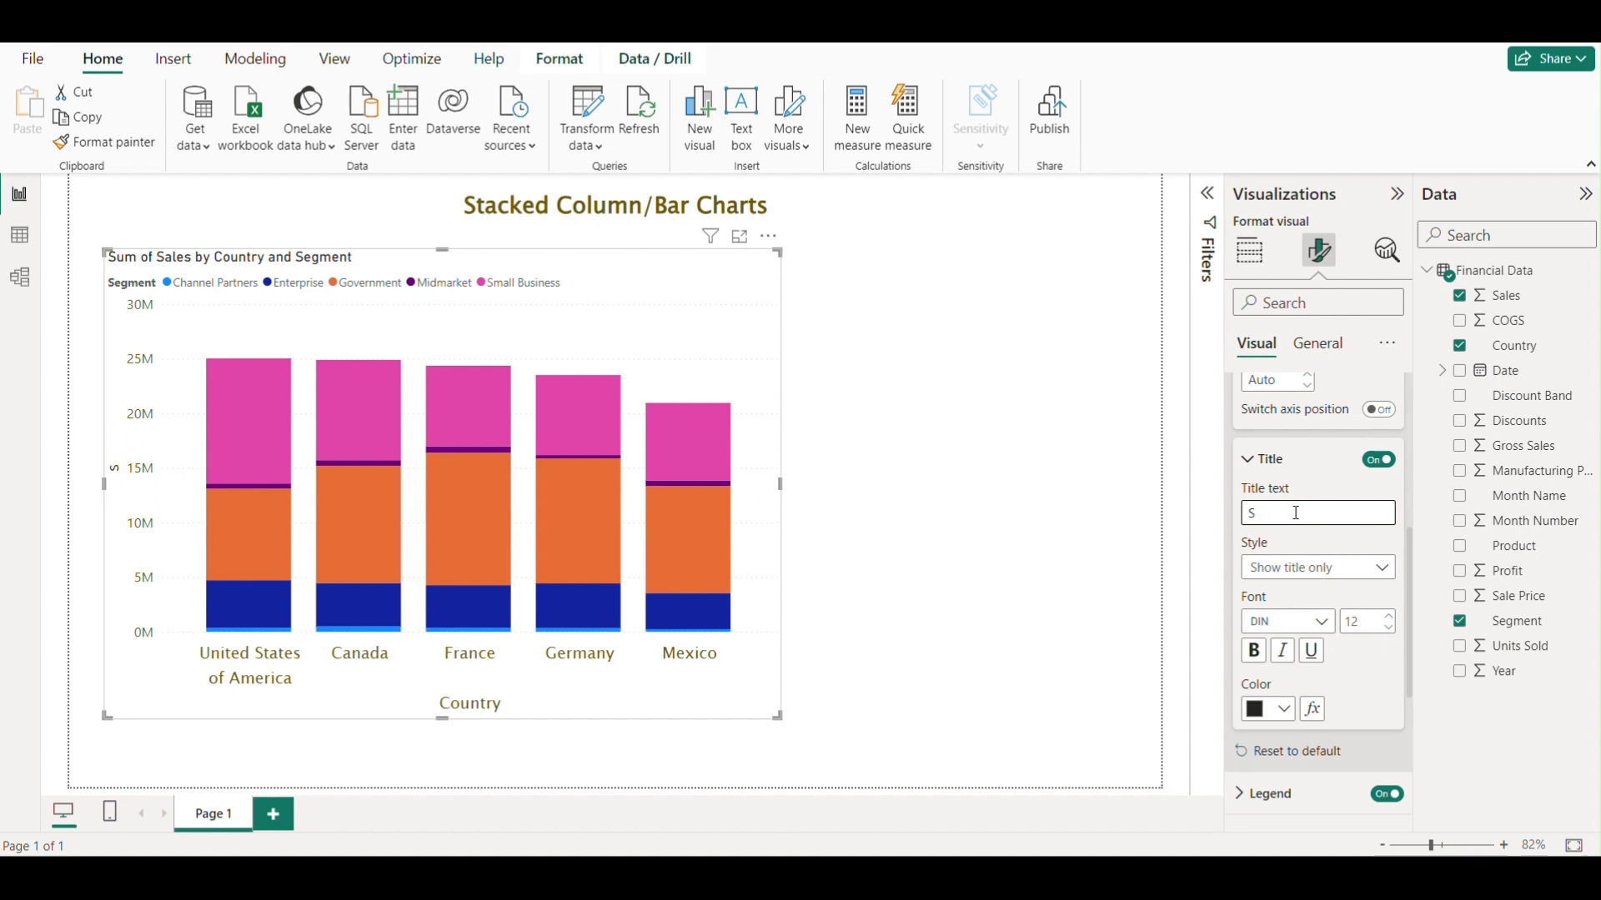
pyautogui.write('um of Sales')
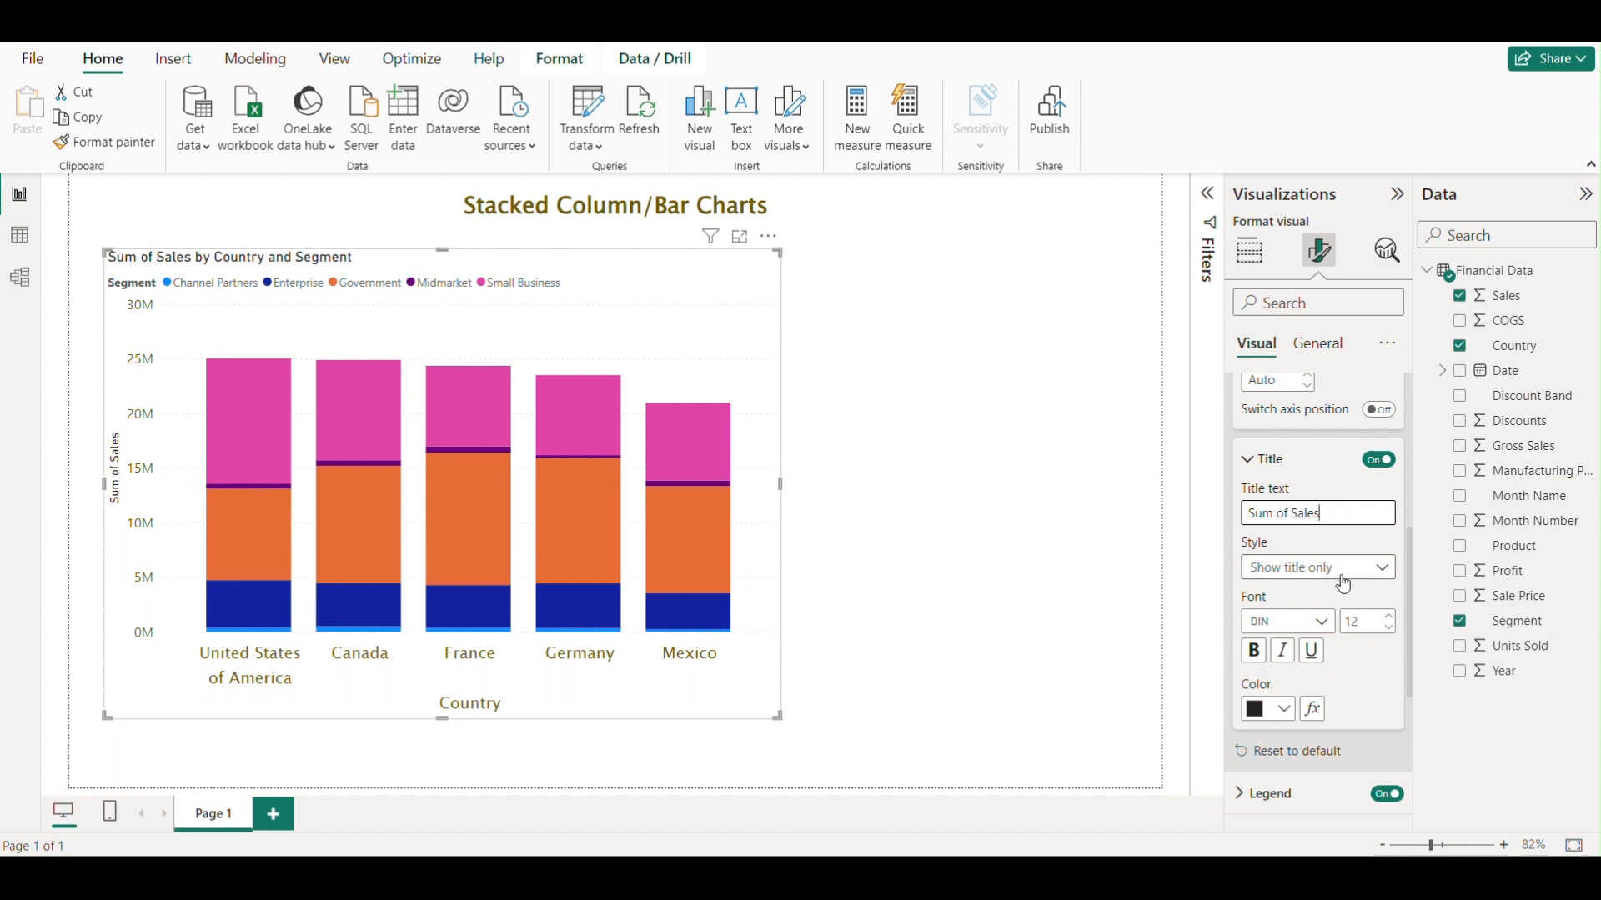
# Set the Y-axis title font size to 13 and colour it dark olive, then collapse the Y-axis settings.
pyautogui.scroll(-1, 1339, 578)
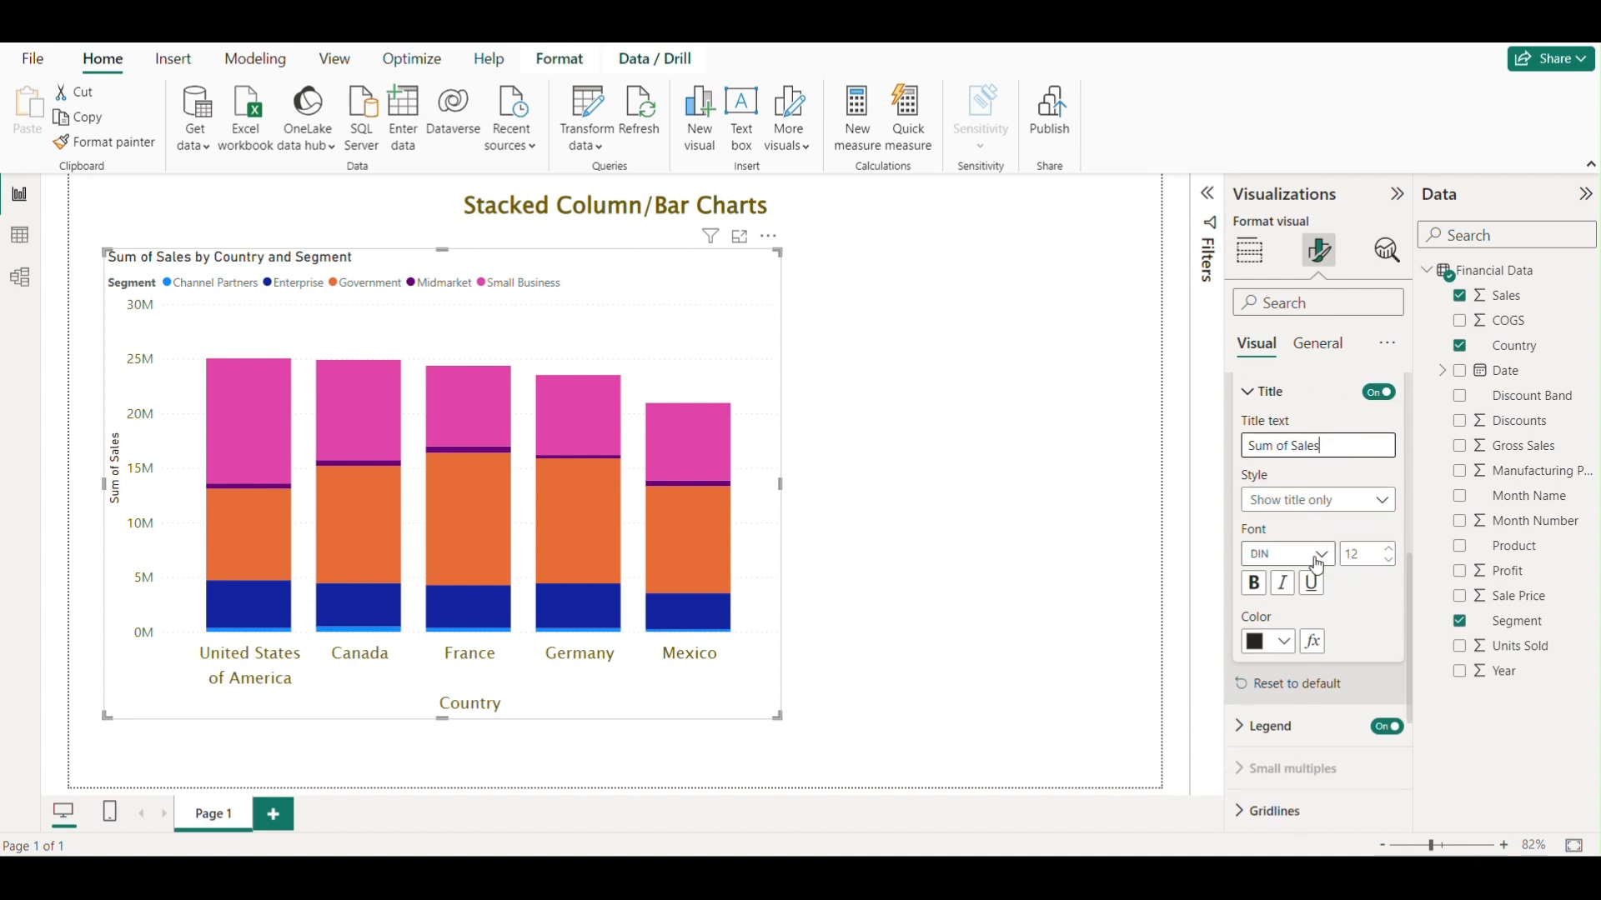
pyautogui.click(1388, 549)
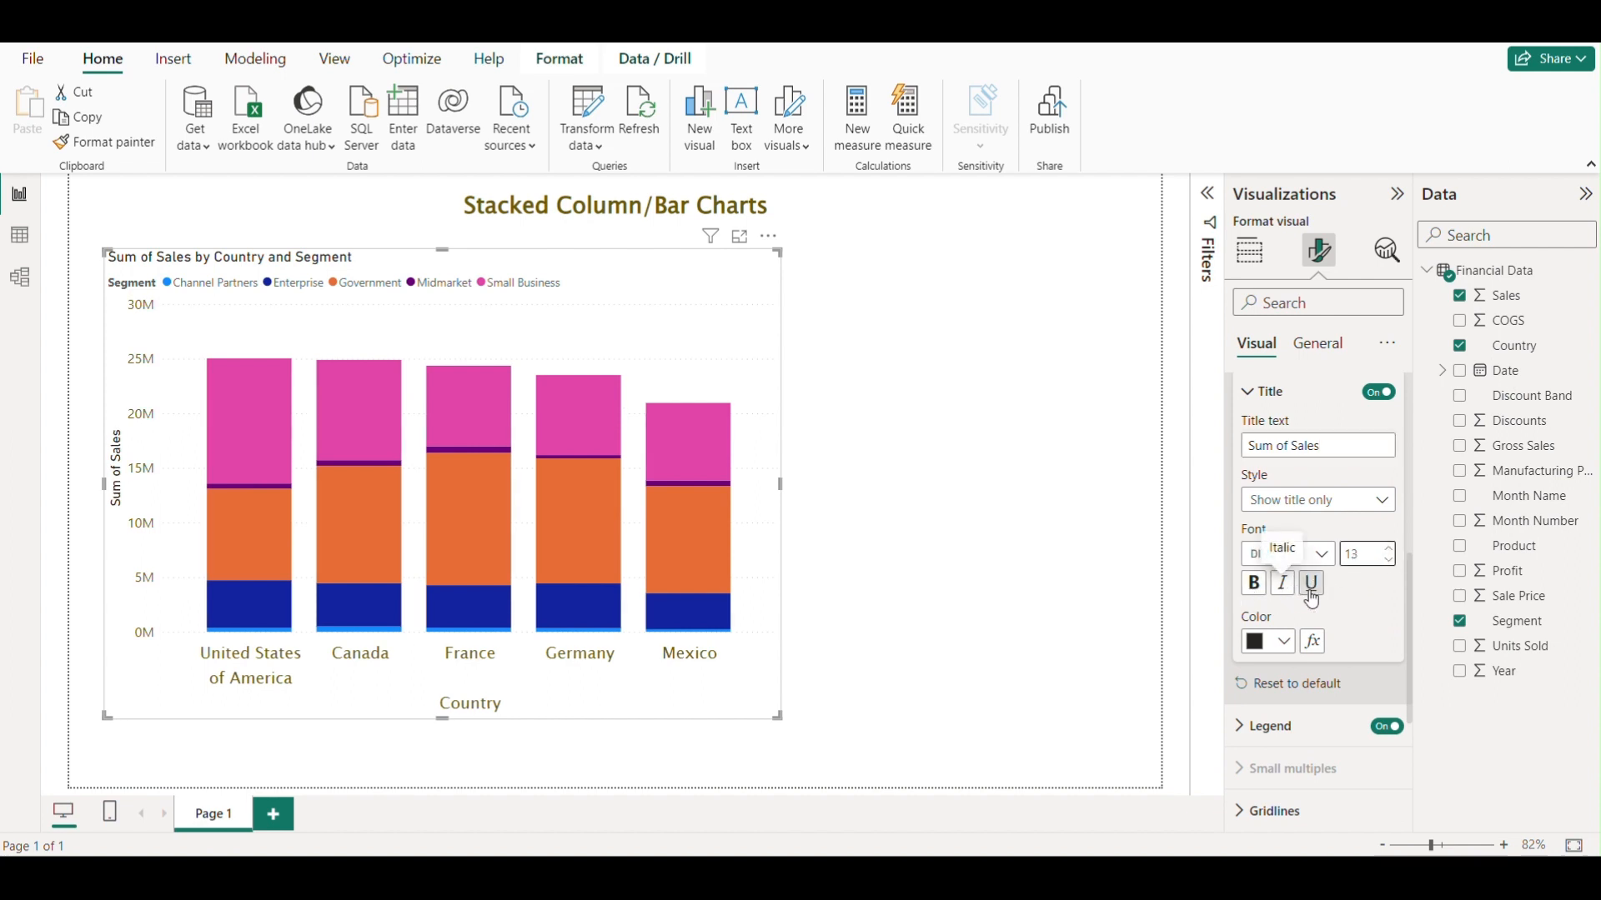
pyautogui.scroll(-1, 1379, 593)
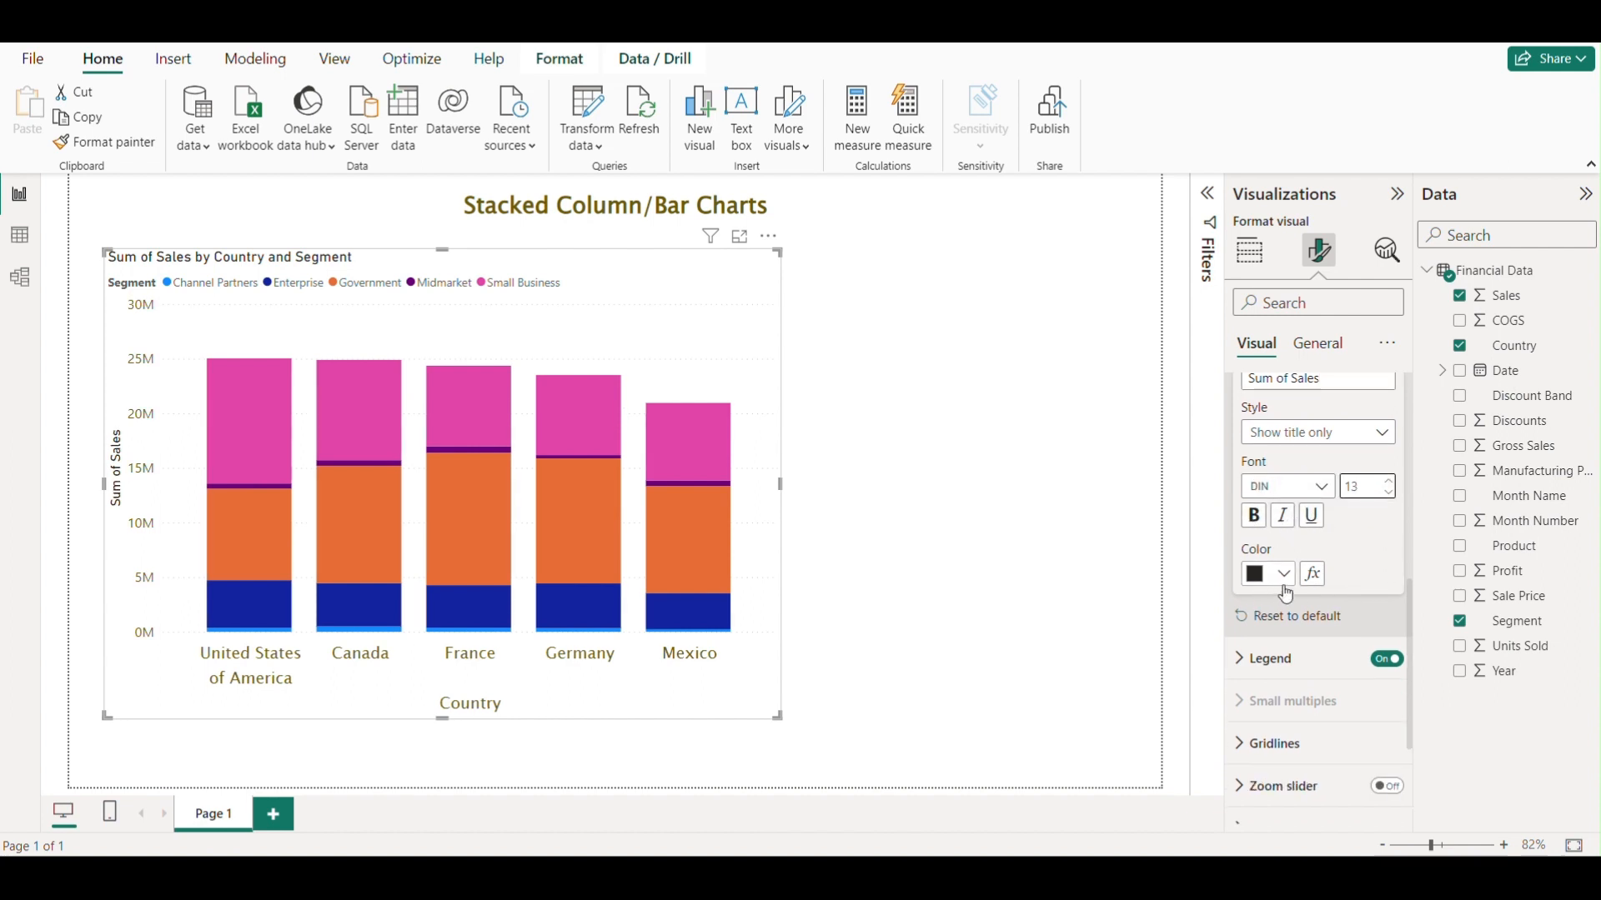
pyautogui.click(1282, 575)
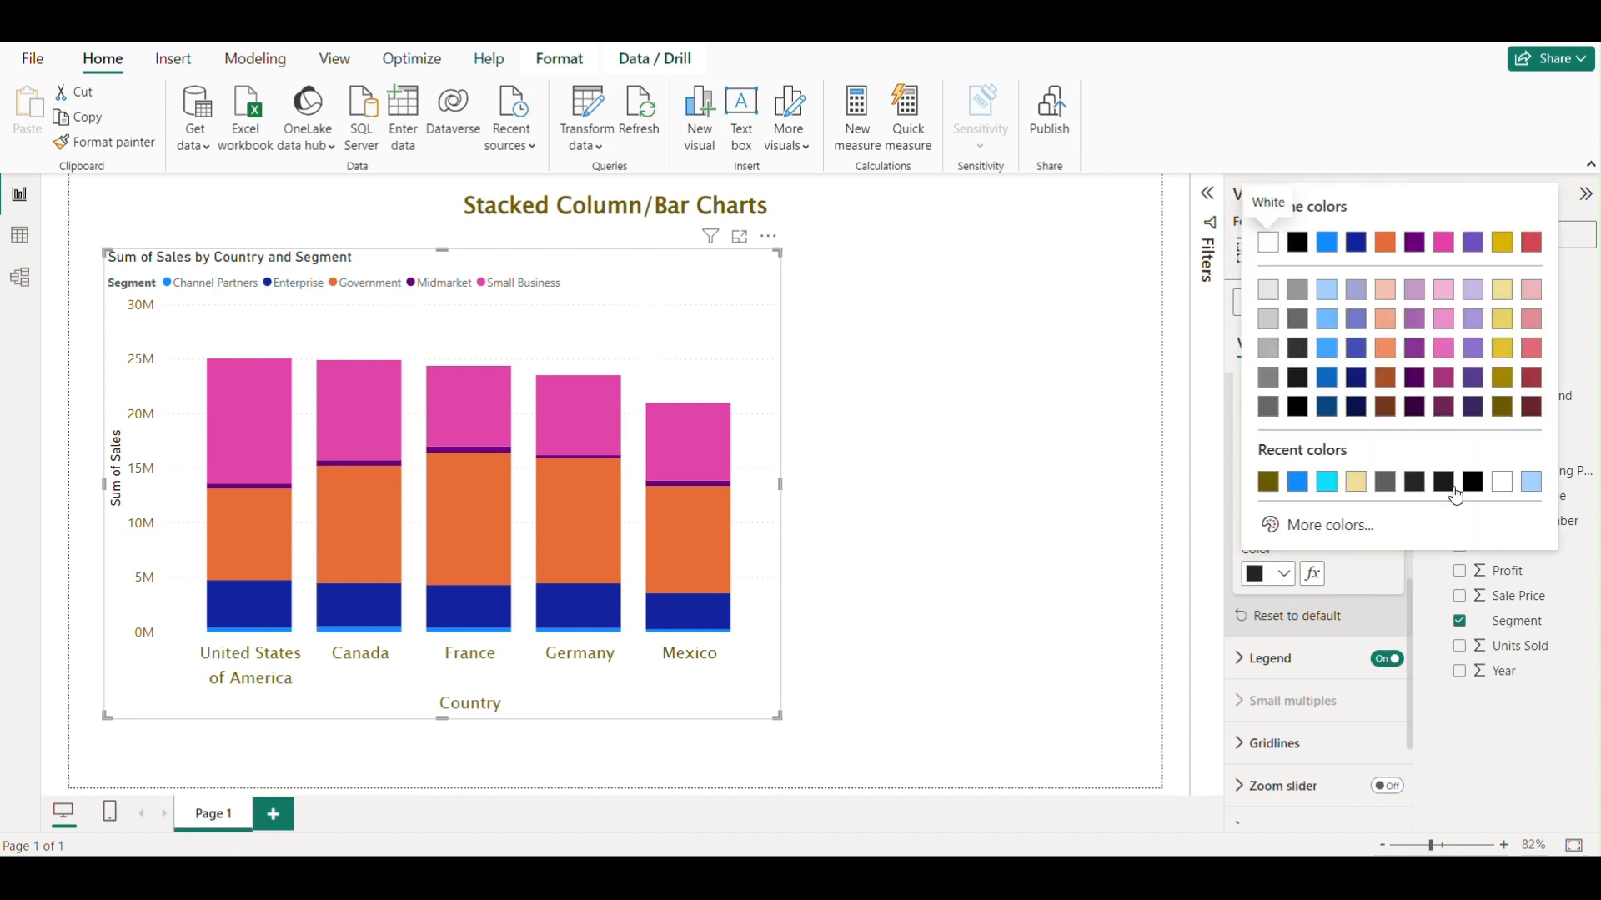
pyautogui.click(1497, 421)
pyautogui.scroll(5, 1379, 567)
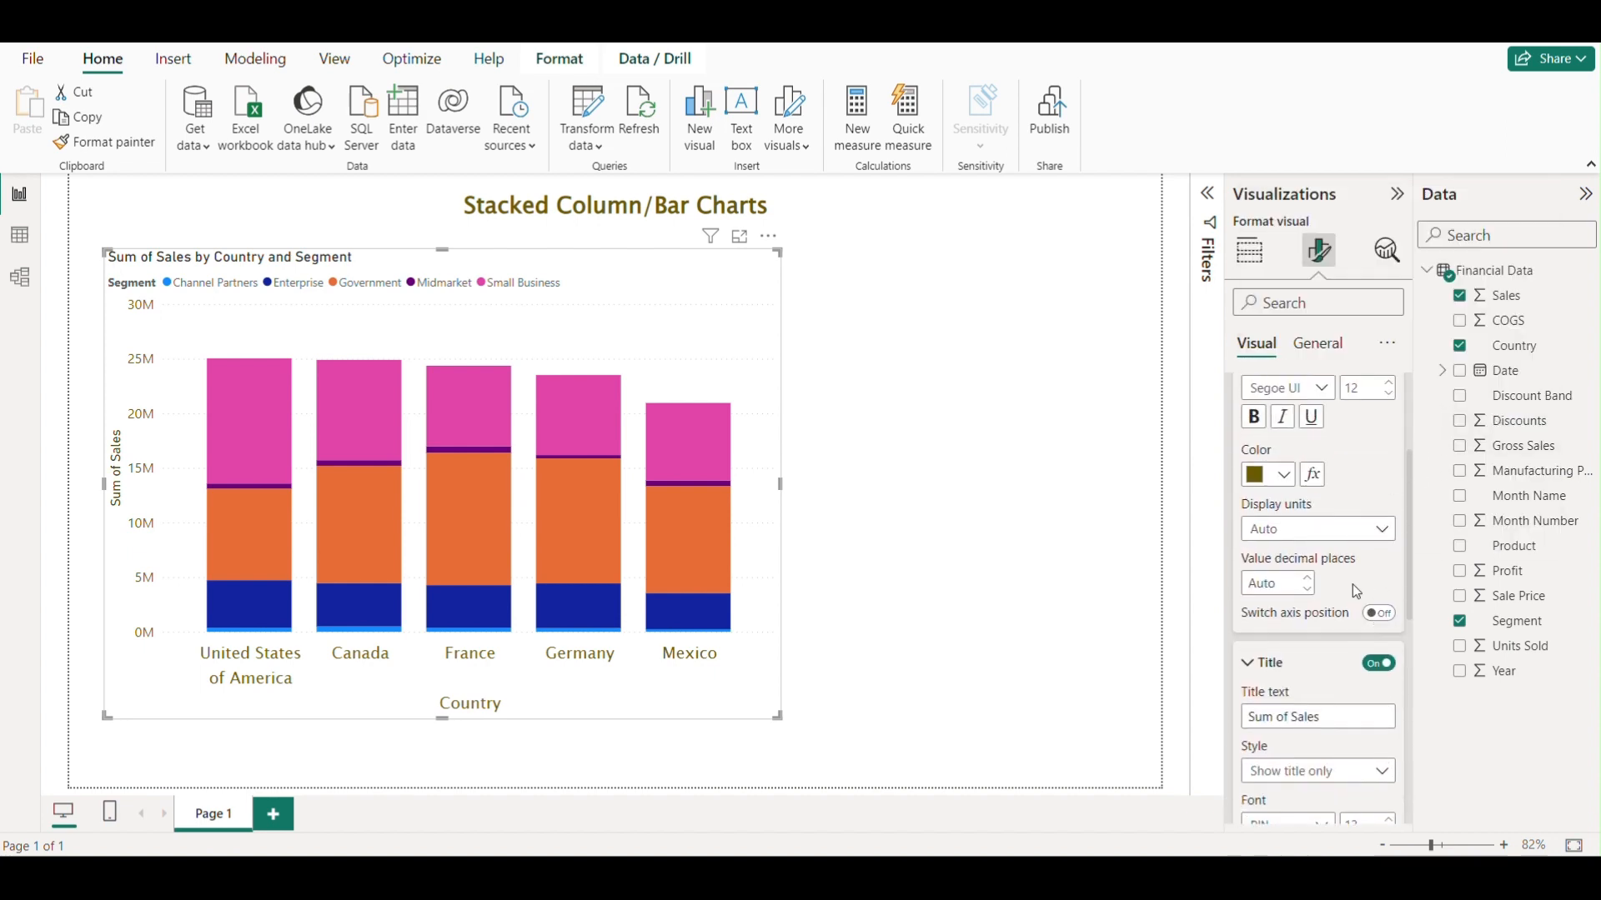
pyautogui.click(1254, 663)
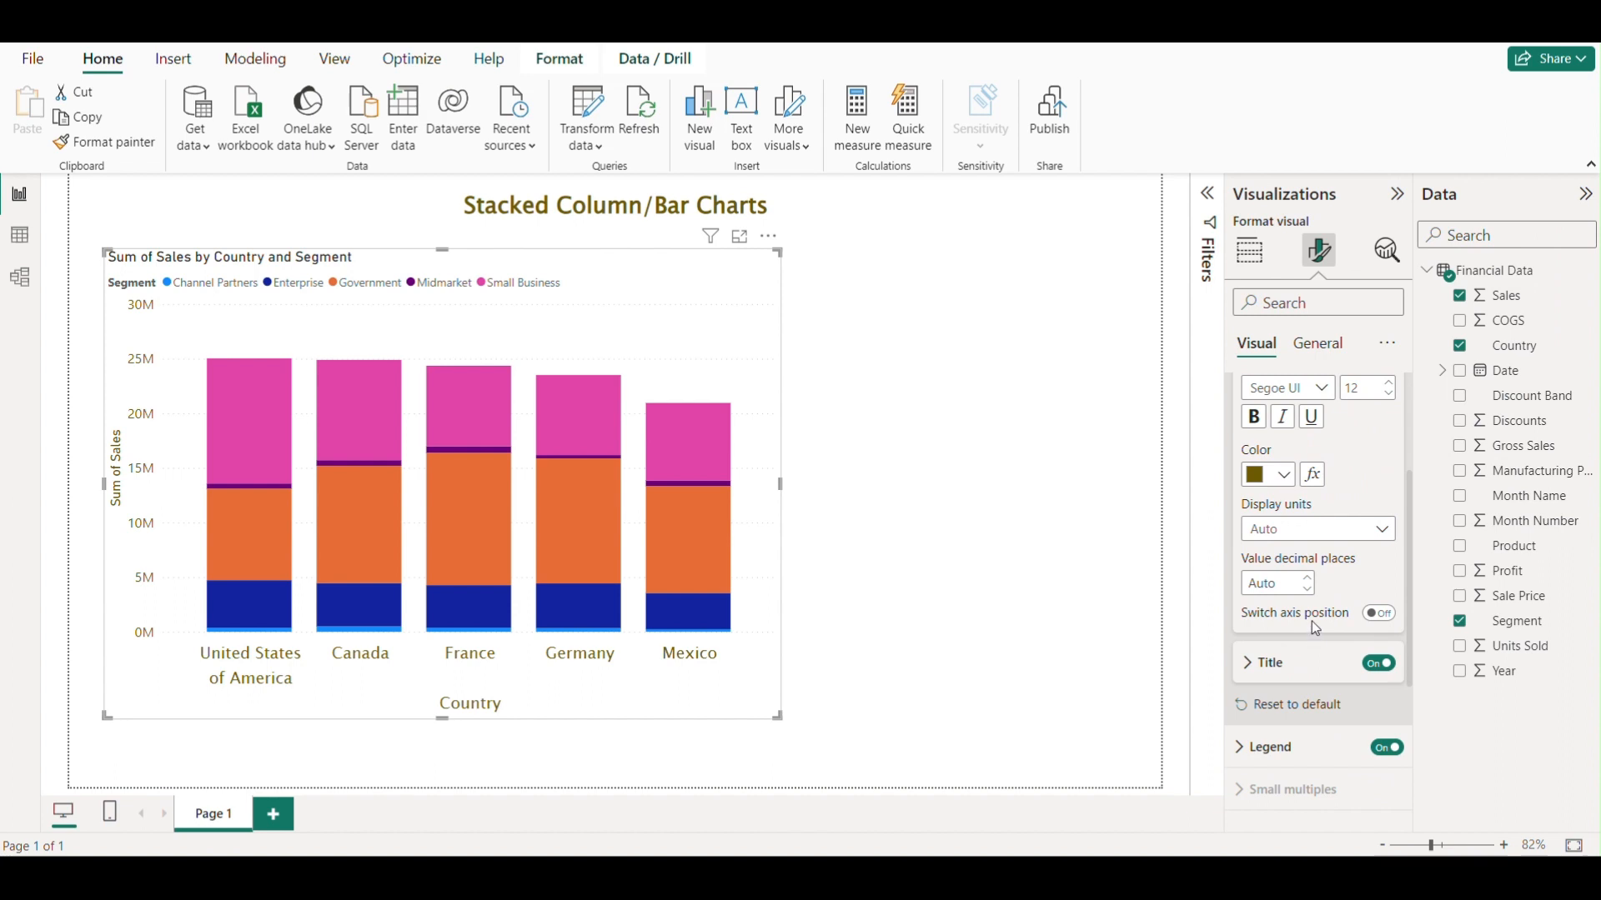
pyautogui.scroll(2, 1312, 622)
pyautogui.scroll(1, 1310, 584)
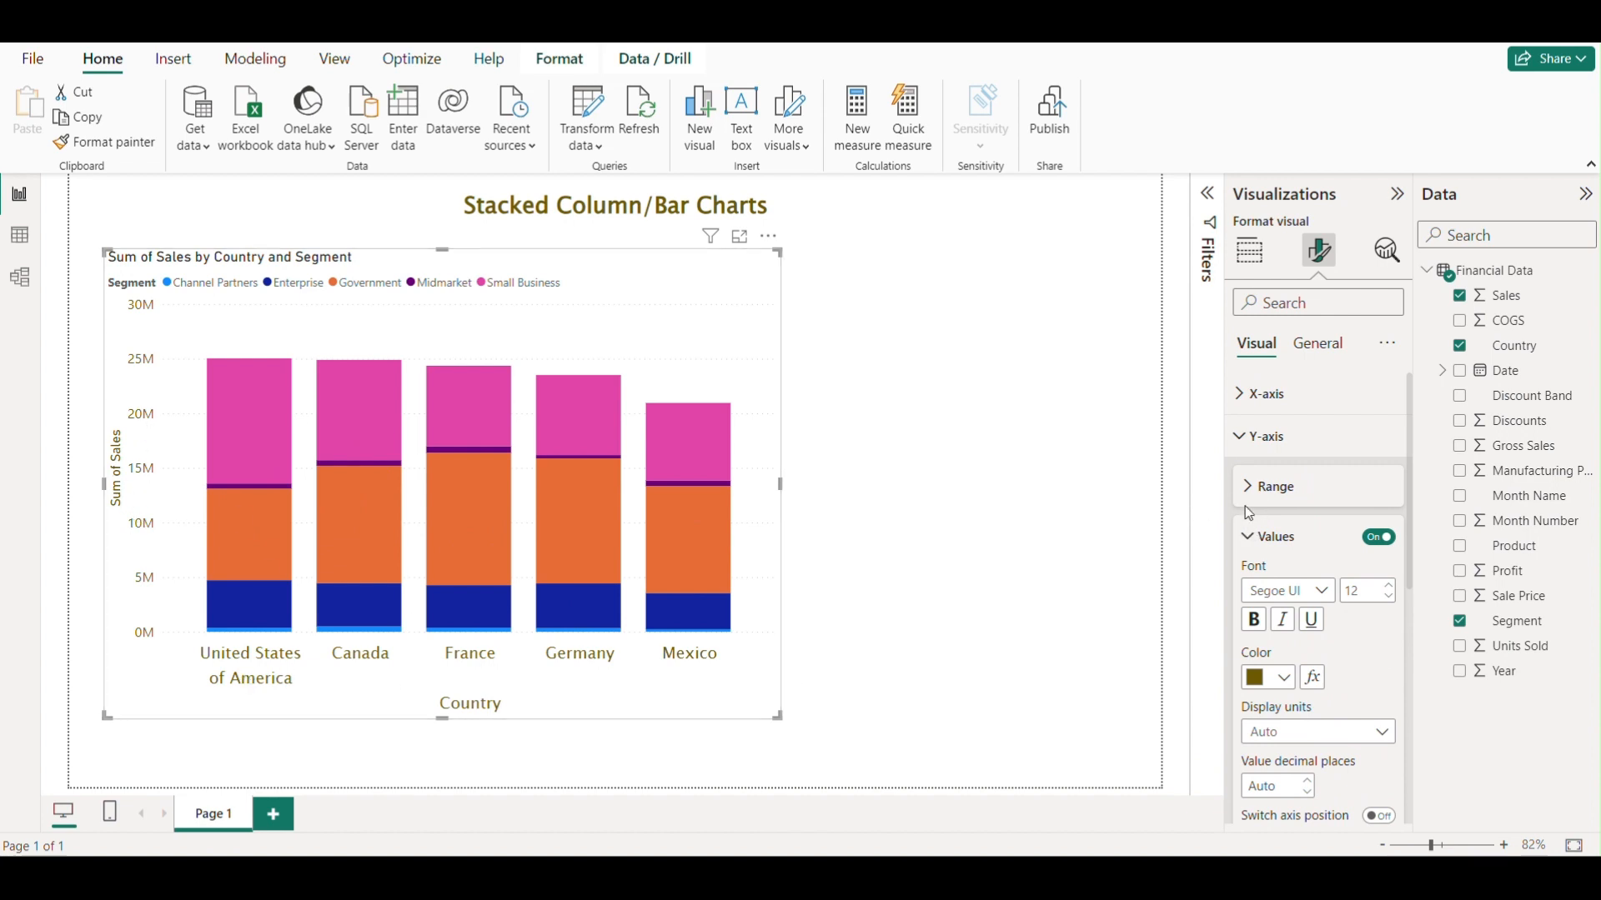
pyautogui.click(1248, 451)
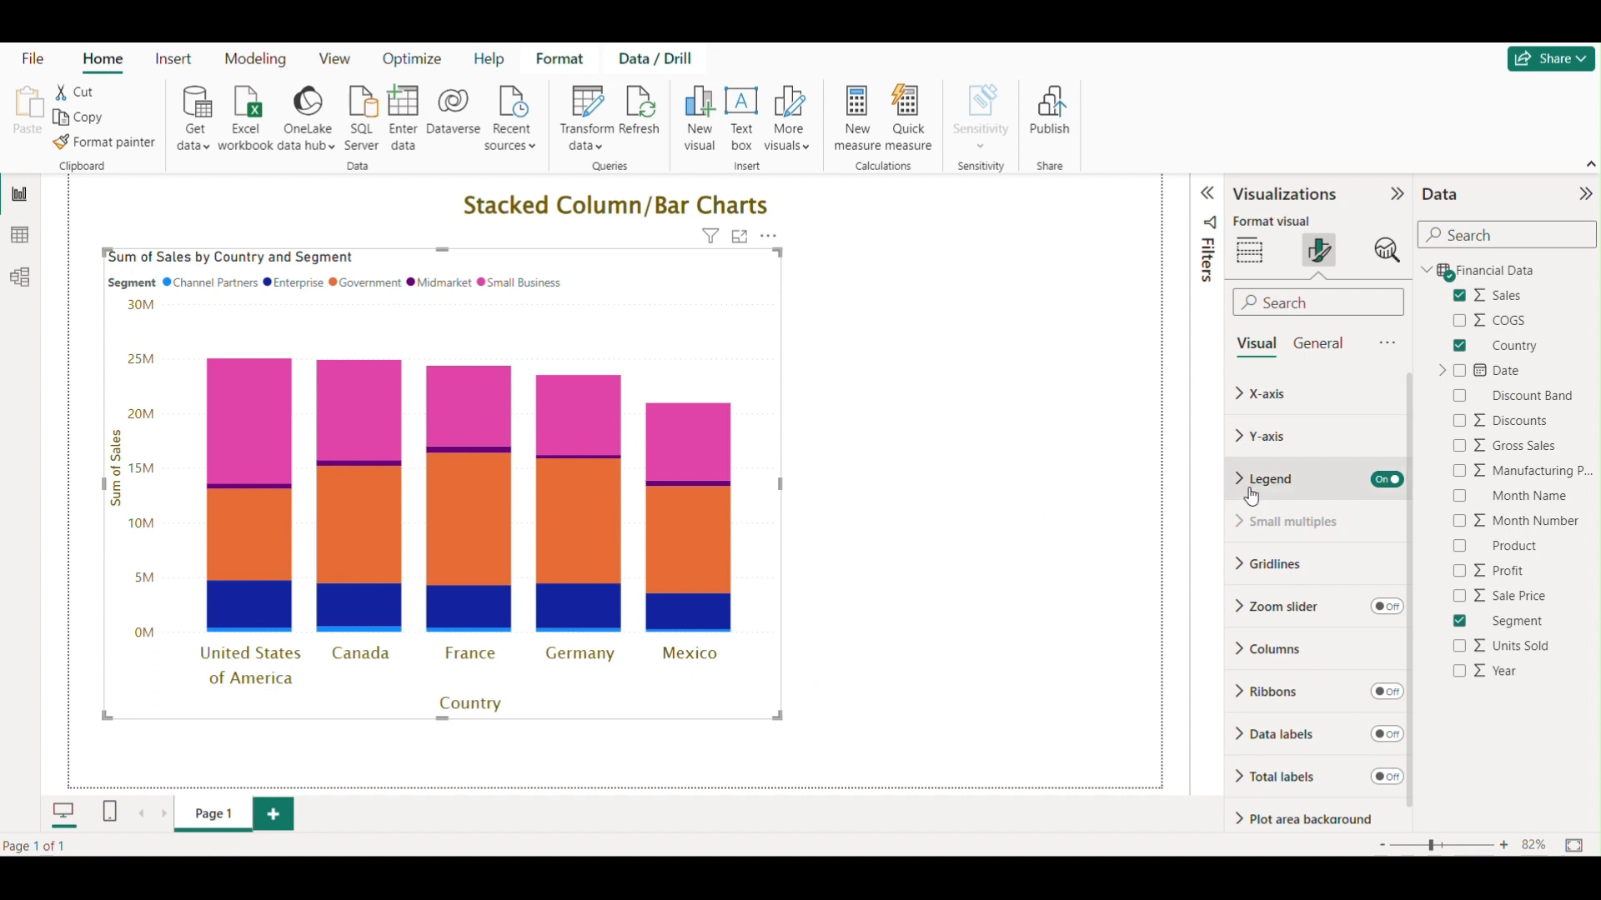
# Position the chart legend at the top center.
pyautogui.click(1242, 488)
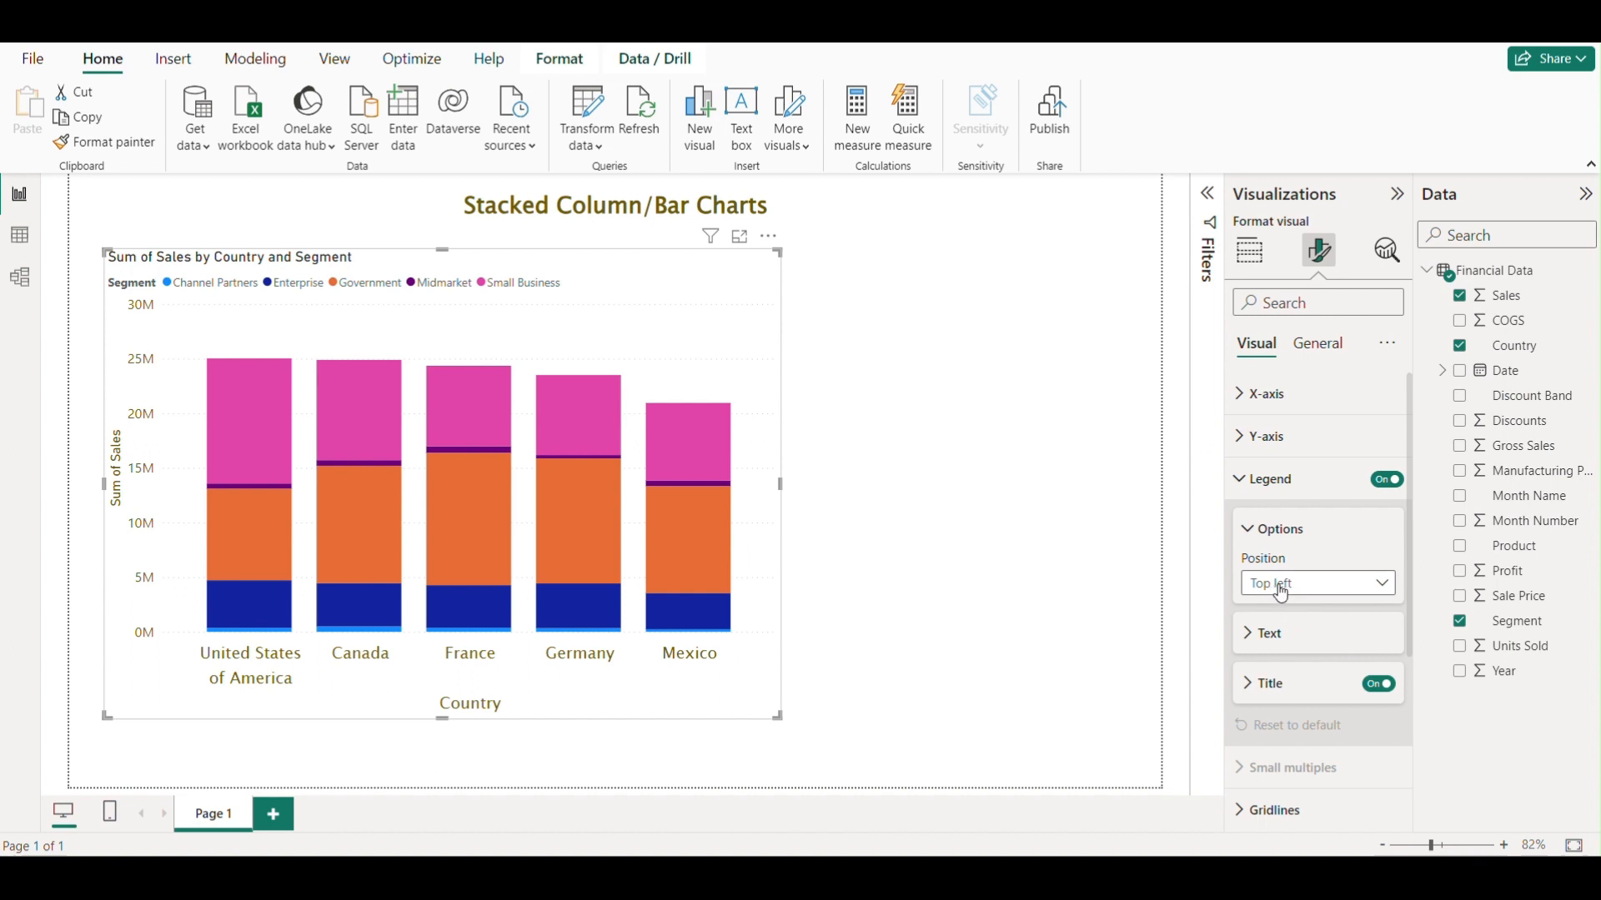
pyautogui.click(1349, 583)
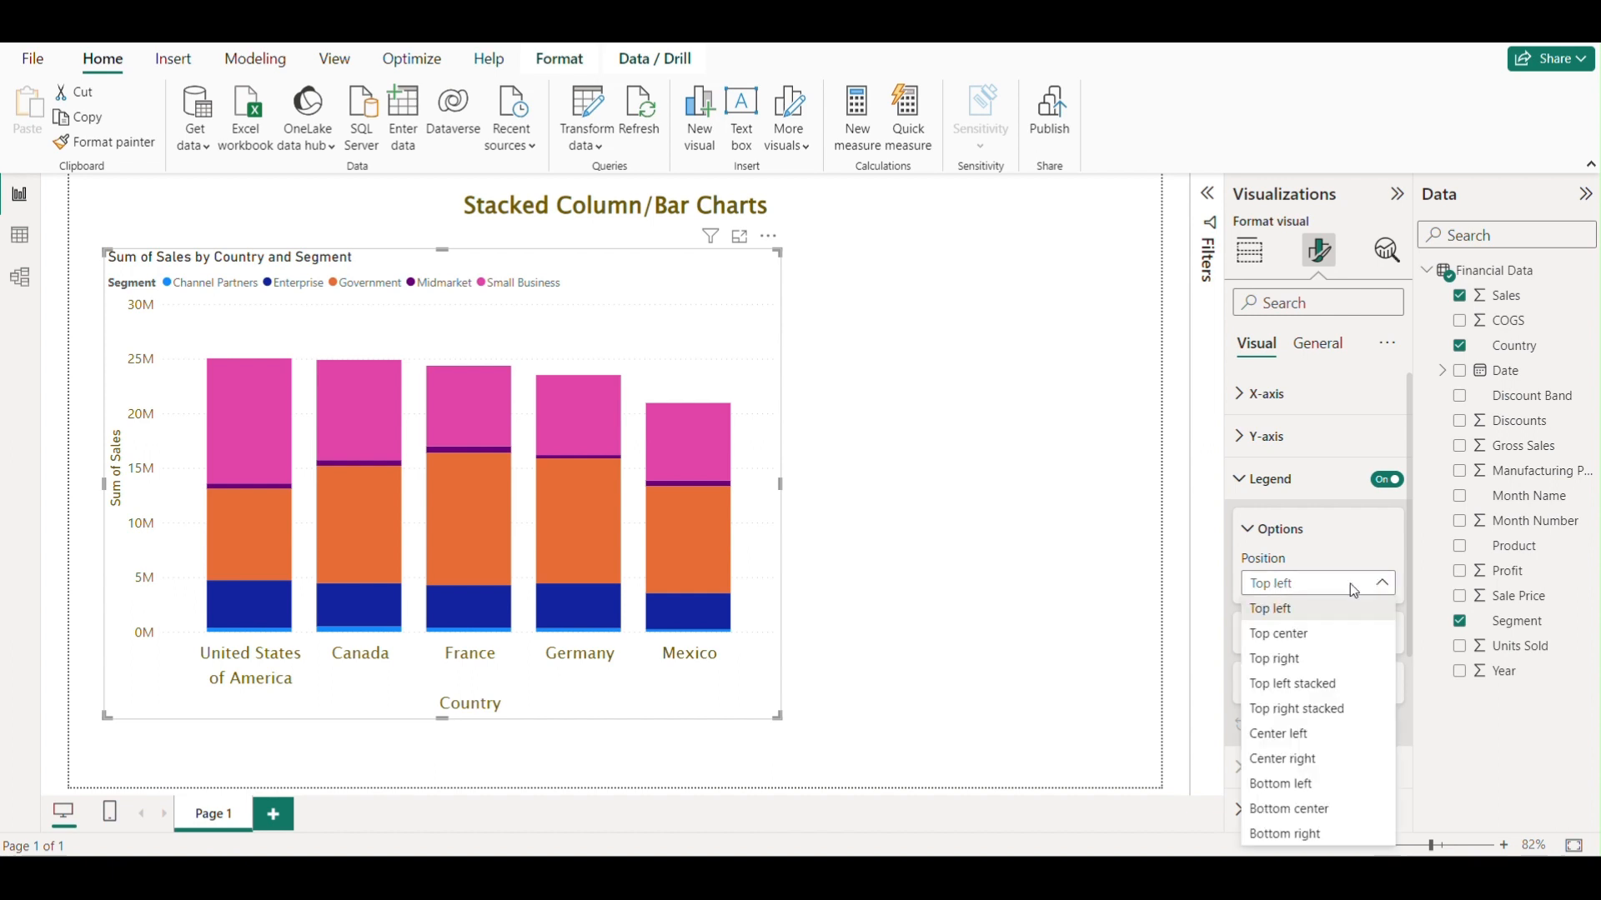
pyautogui.click(1301, 635)
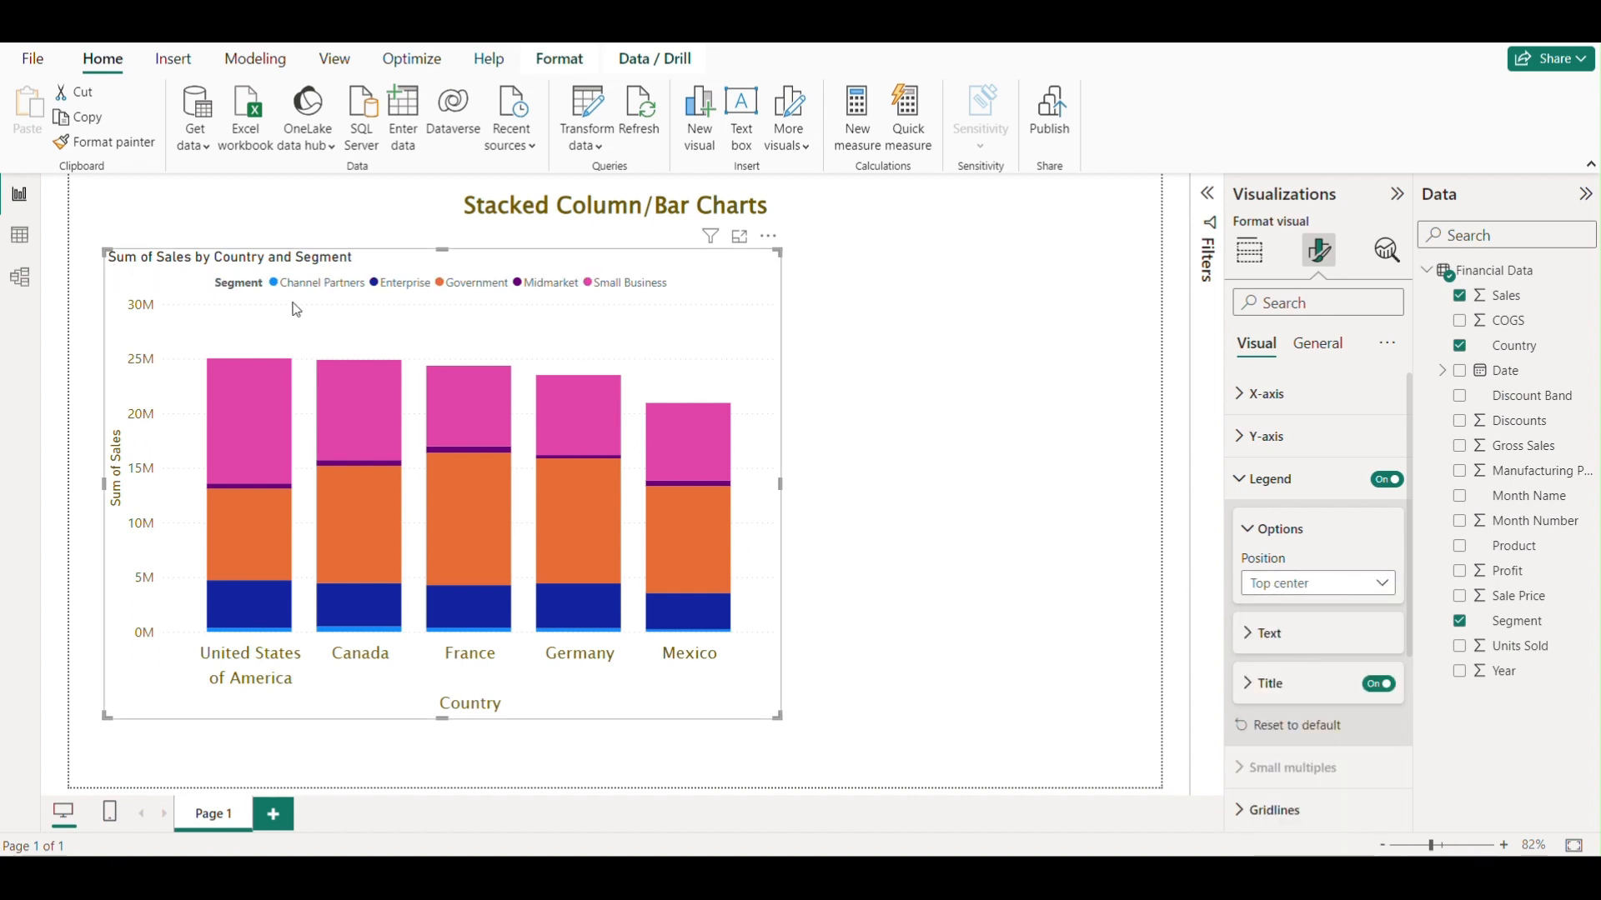
pyautogui.click(1330, 591)
pyautogui.click(1291, 661)
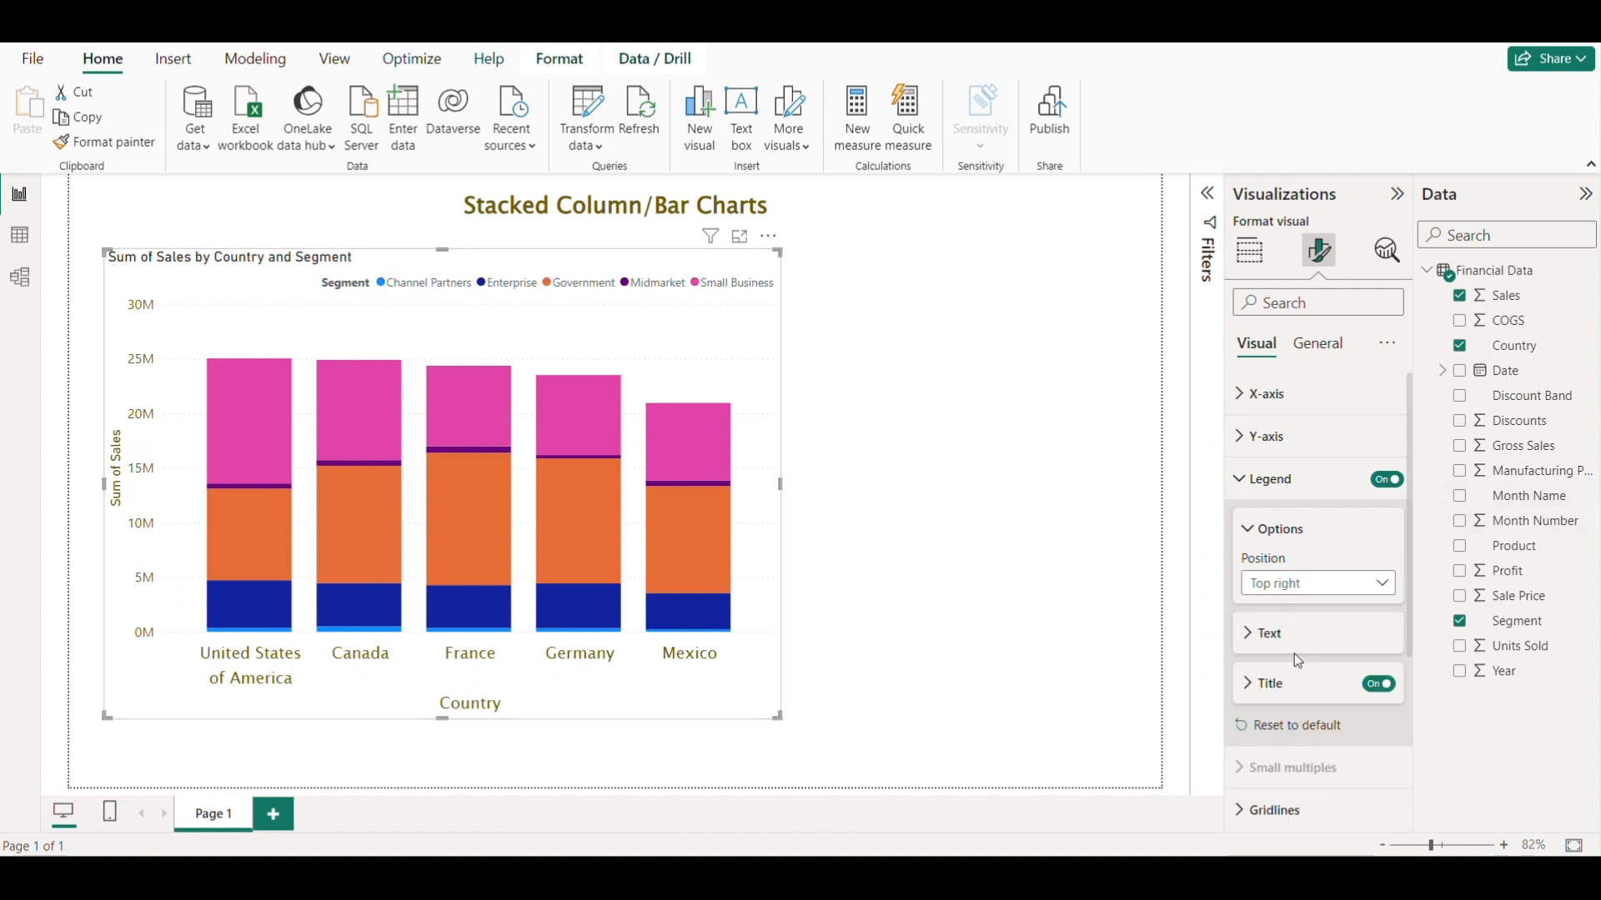
pyautogui.click(1338, 582)
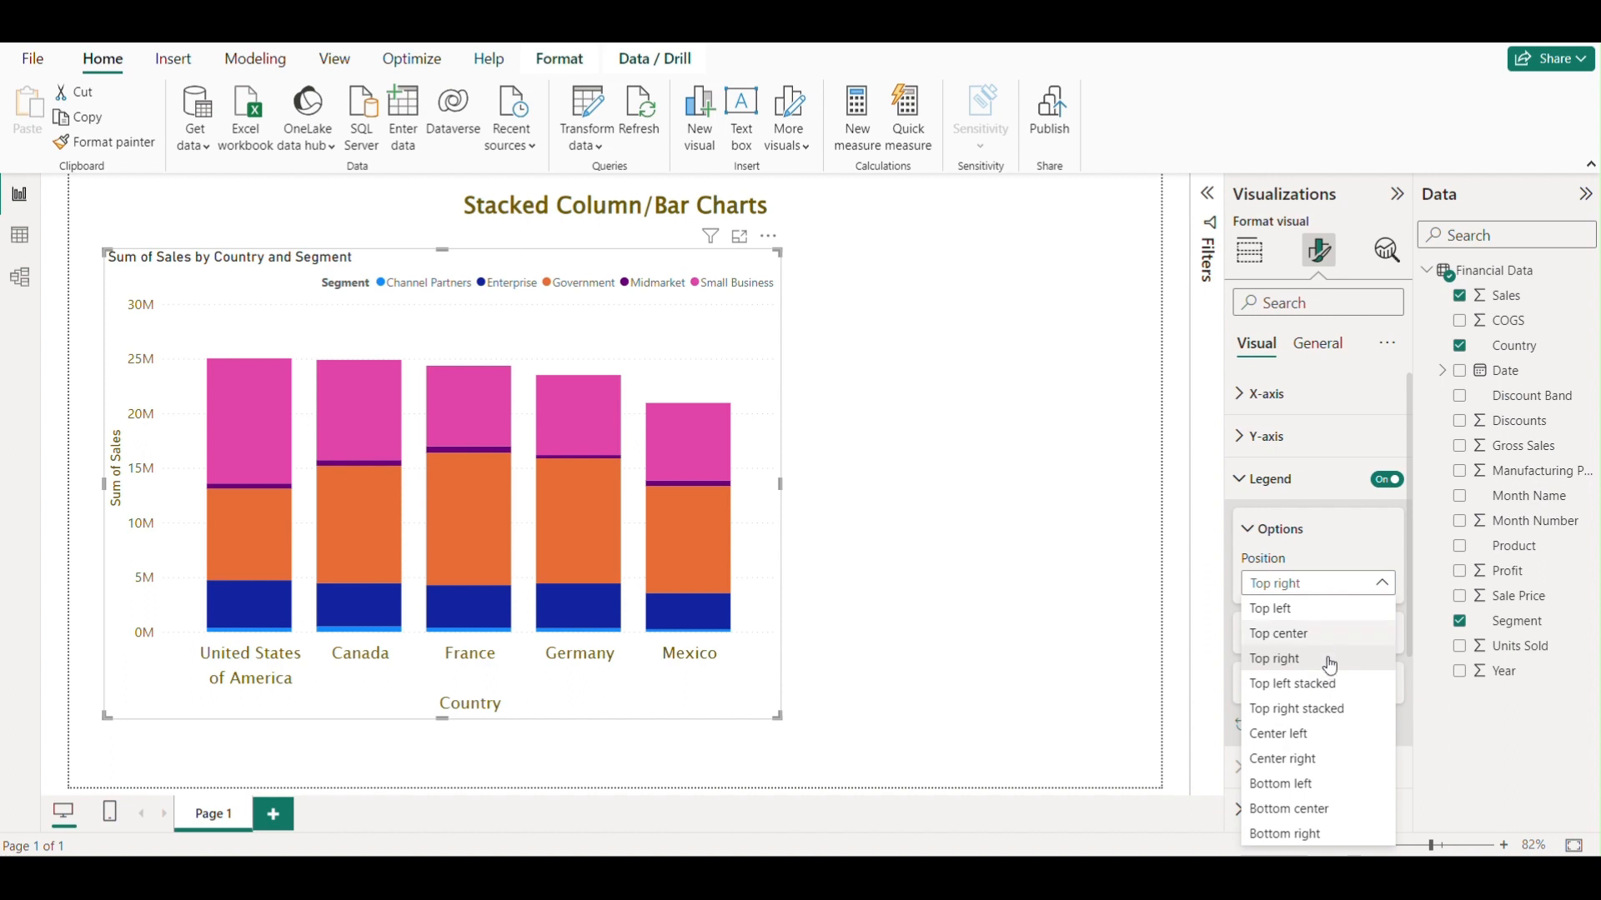
pyautogui.click(1282, 635)
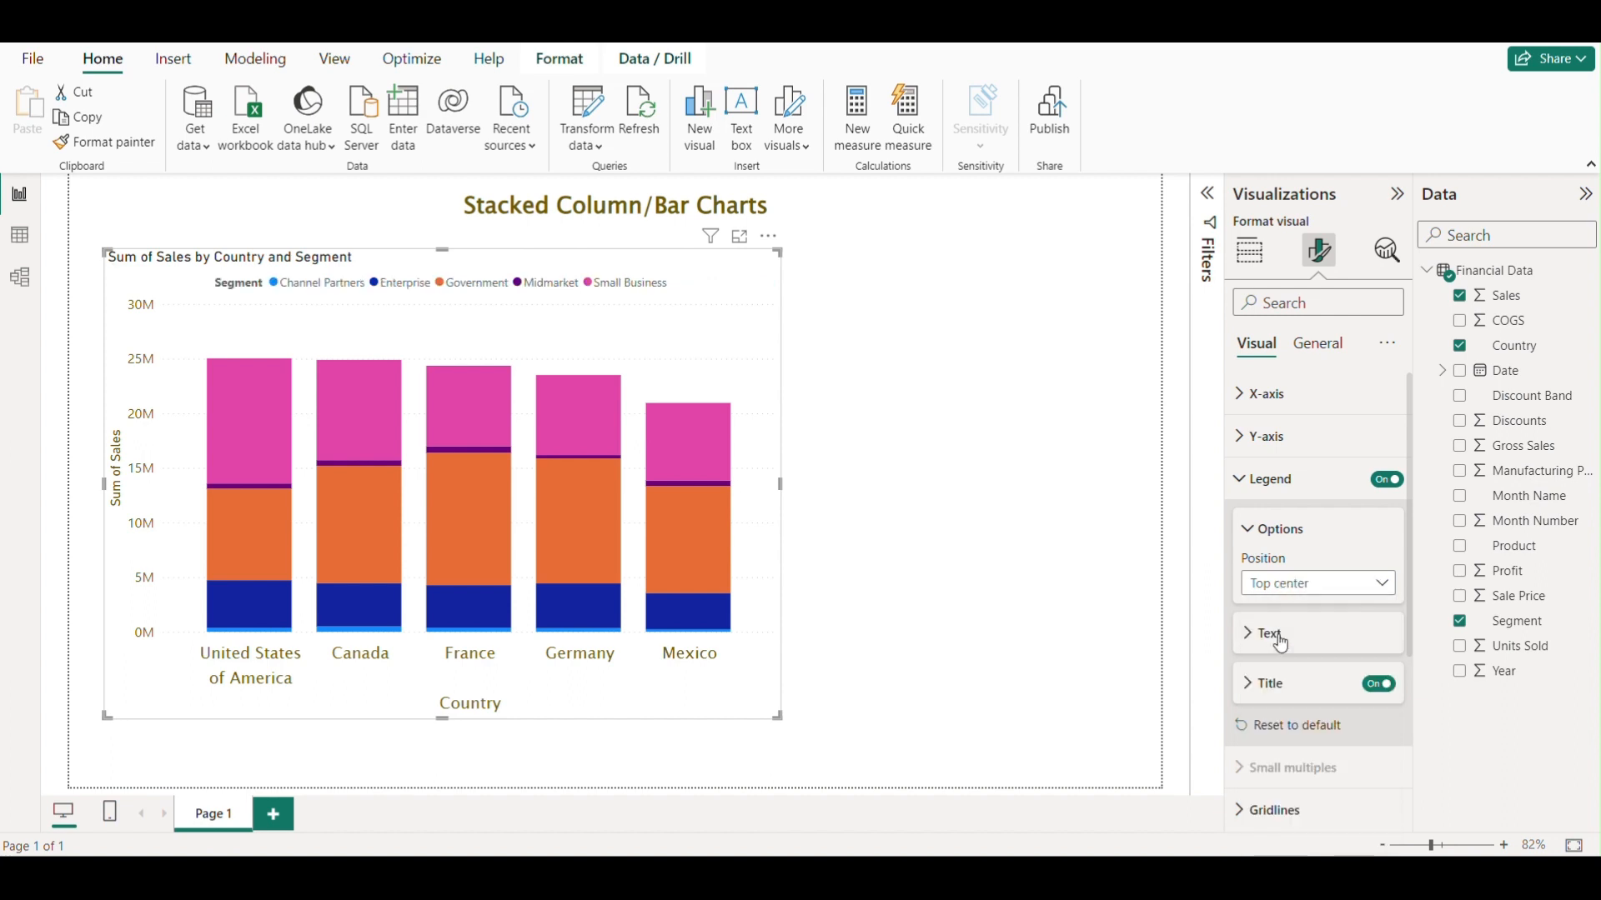
# Set the legend text font to Segoe UI Bold.
pyautogui.click(1061, 516)
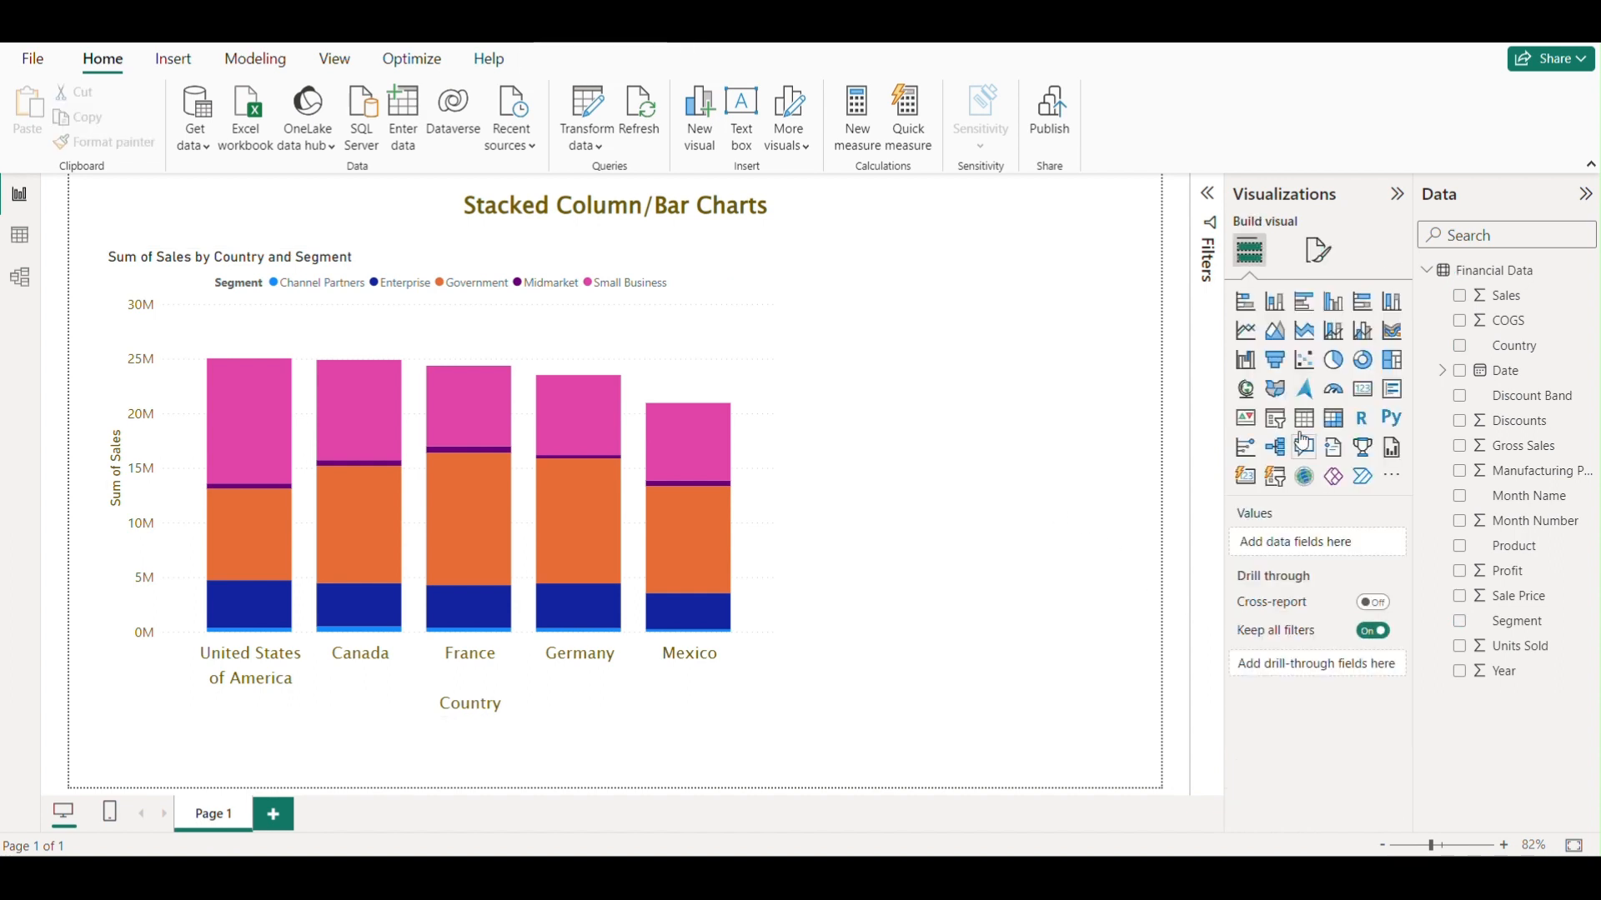
pyautogui.click(758, 367)
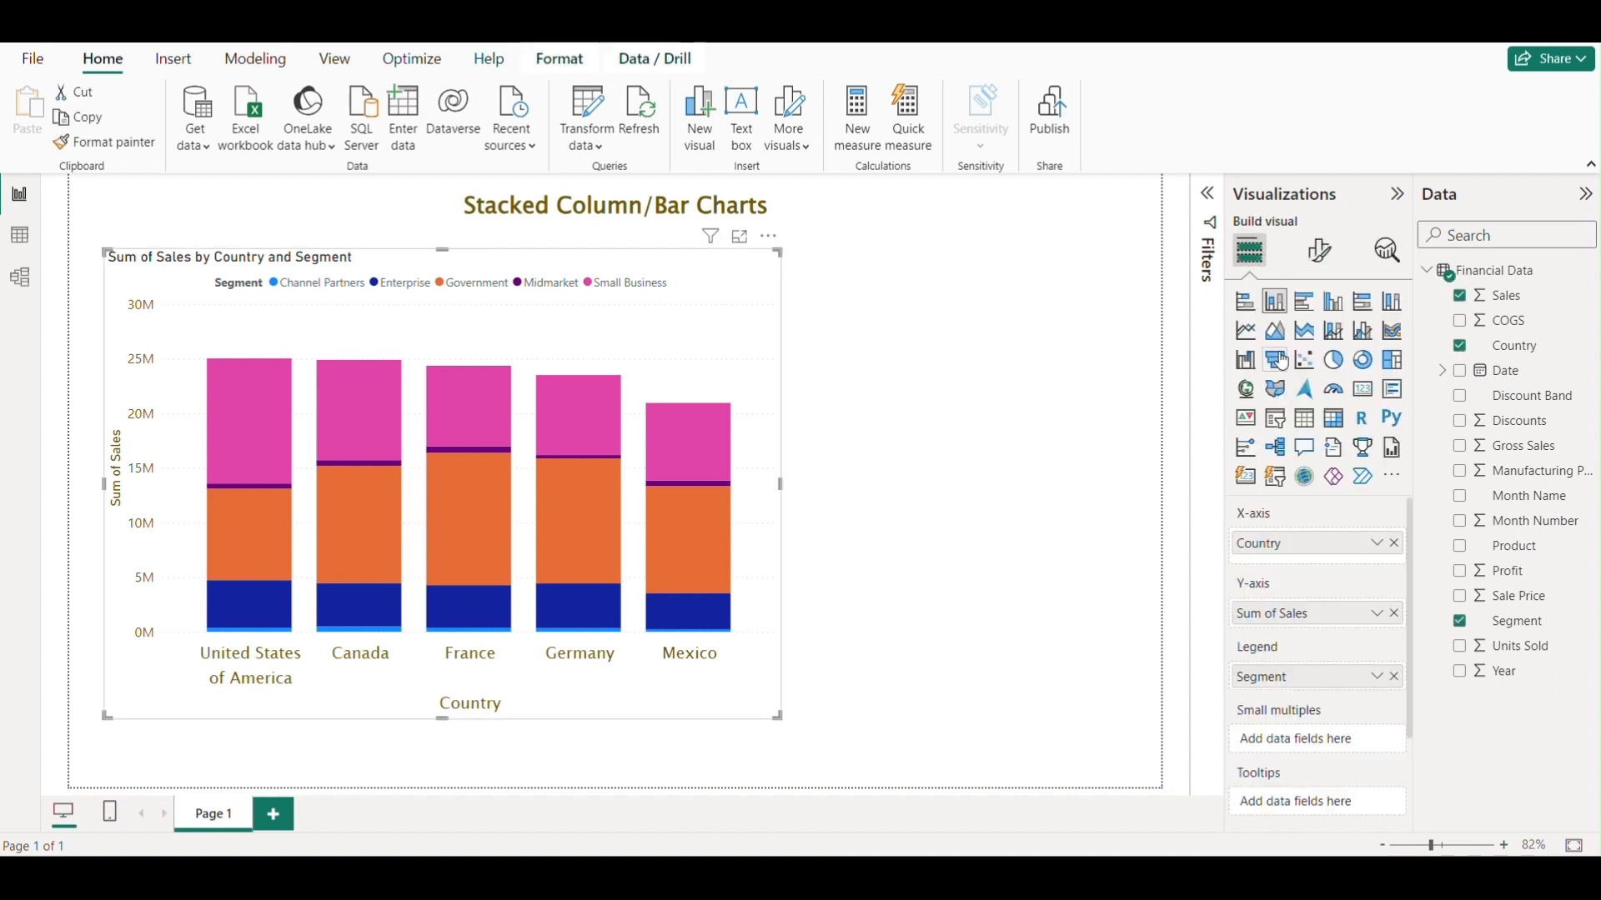
pyautogui.click(1318, 250)
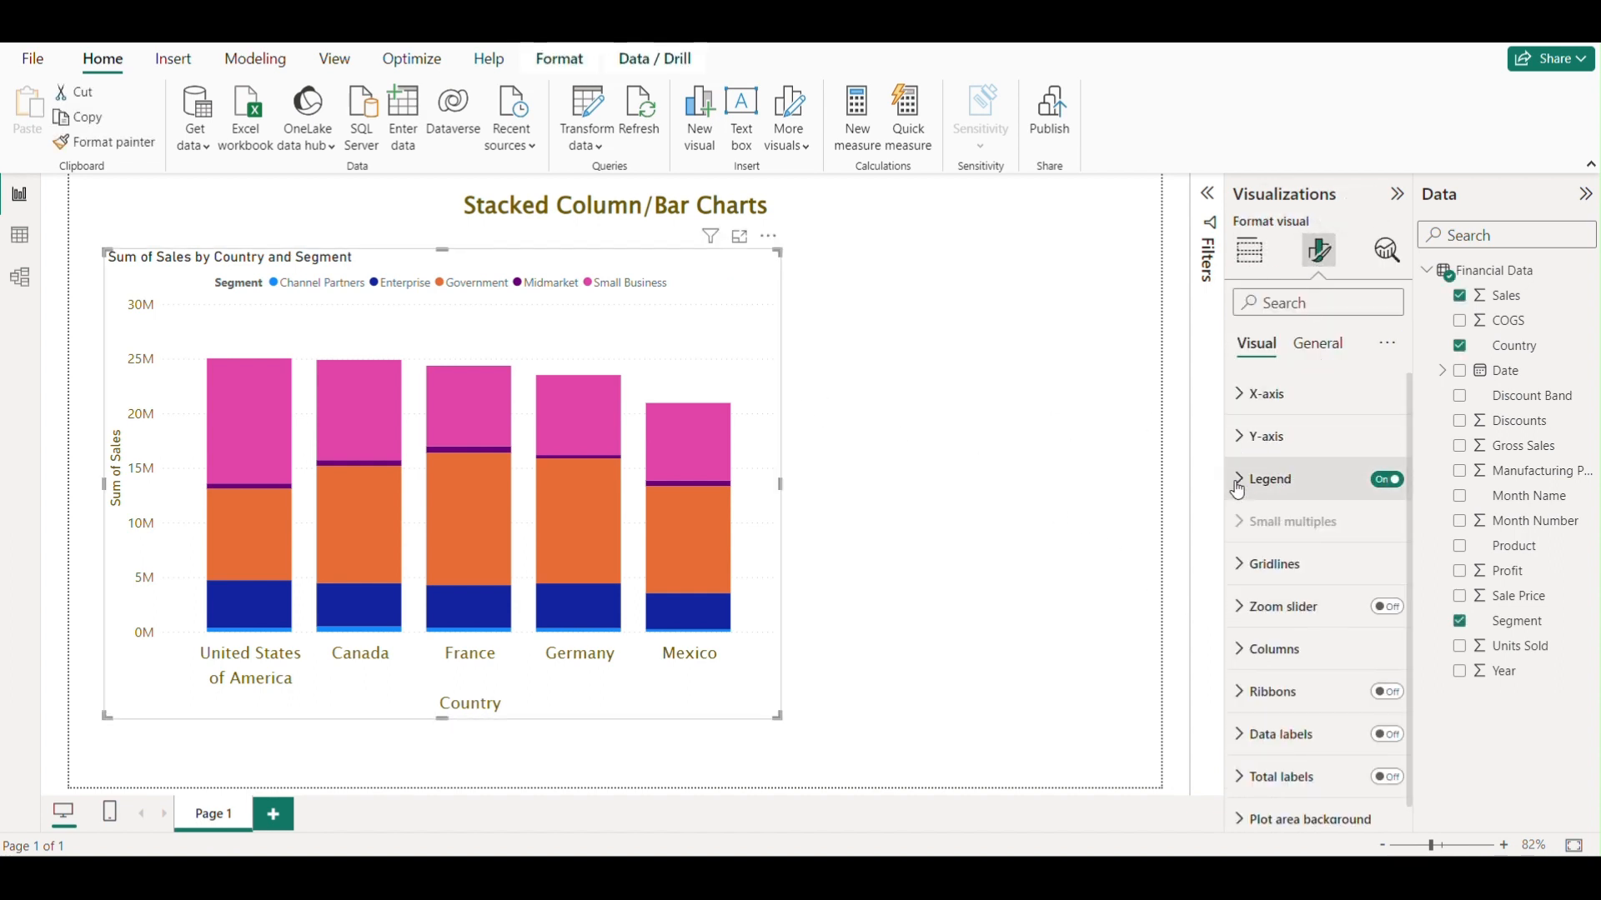
pyautogui.click(1276, 478)
pyautogui.scroll(-1, 1297, 533)
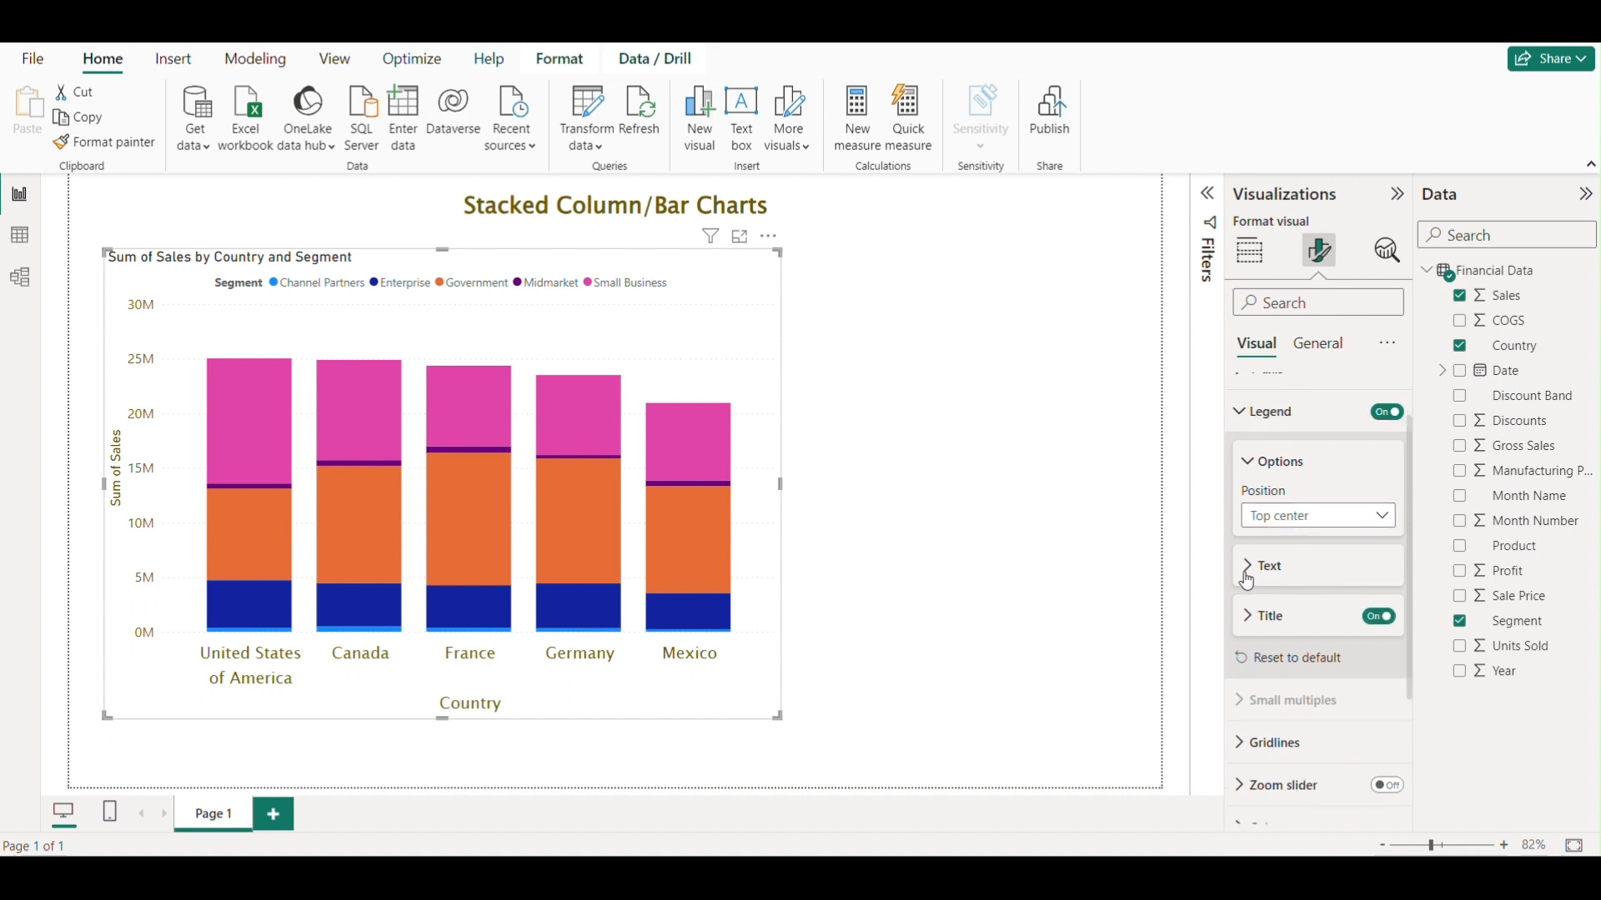
pyautogui.click(1276, 566)
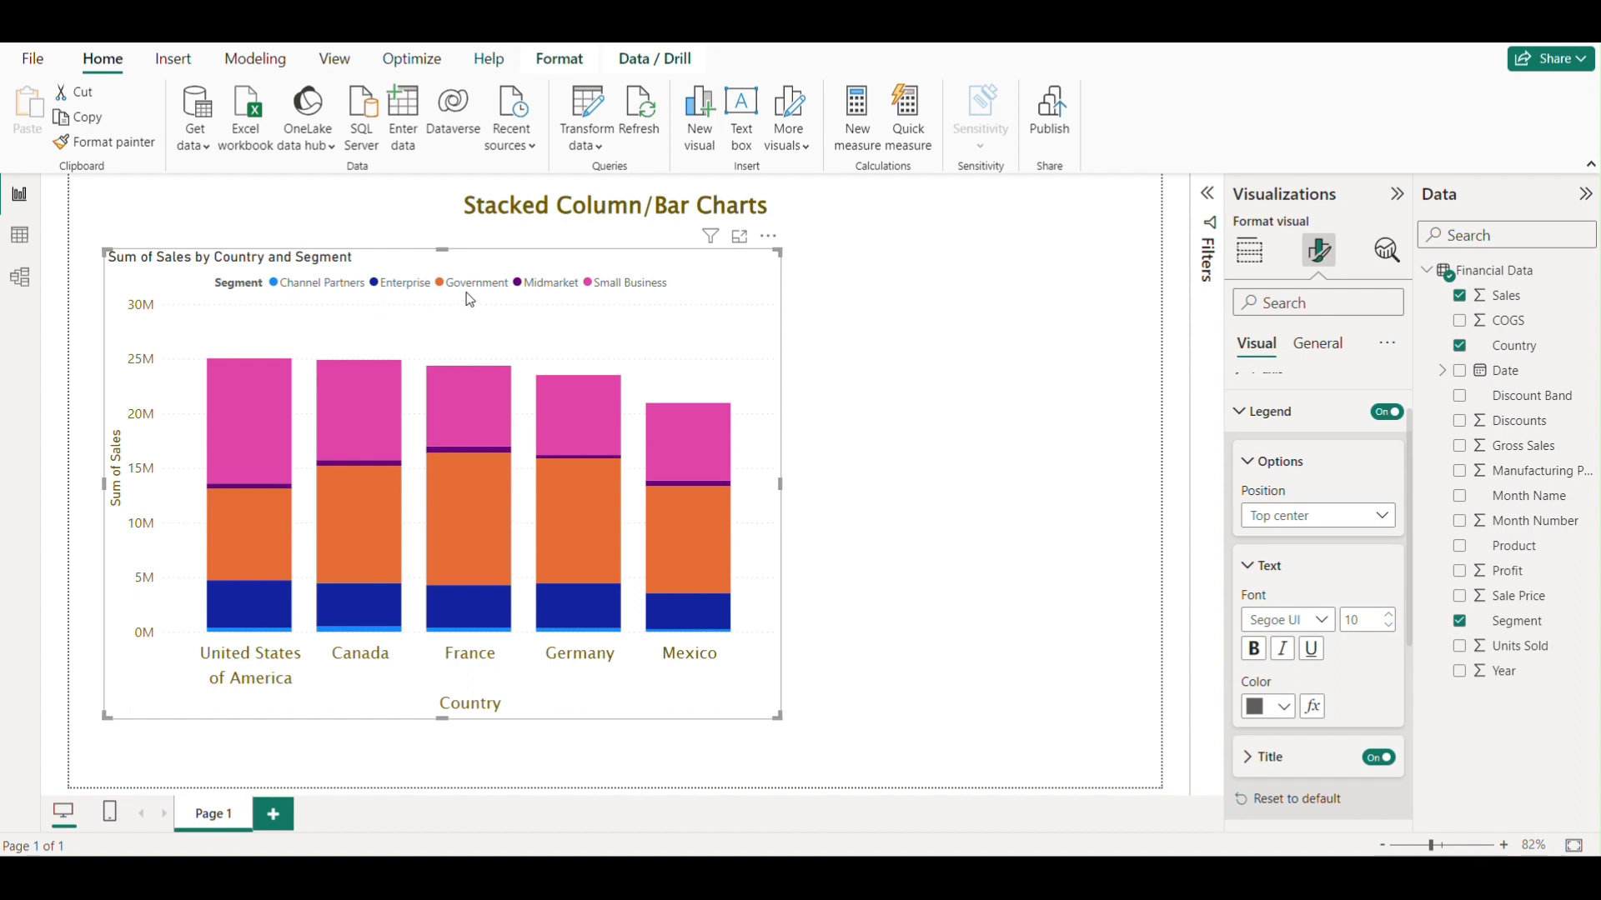
pyautogui.click(1388, 615)
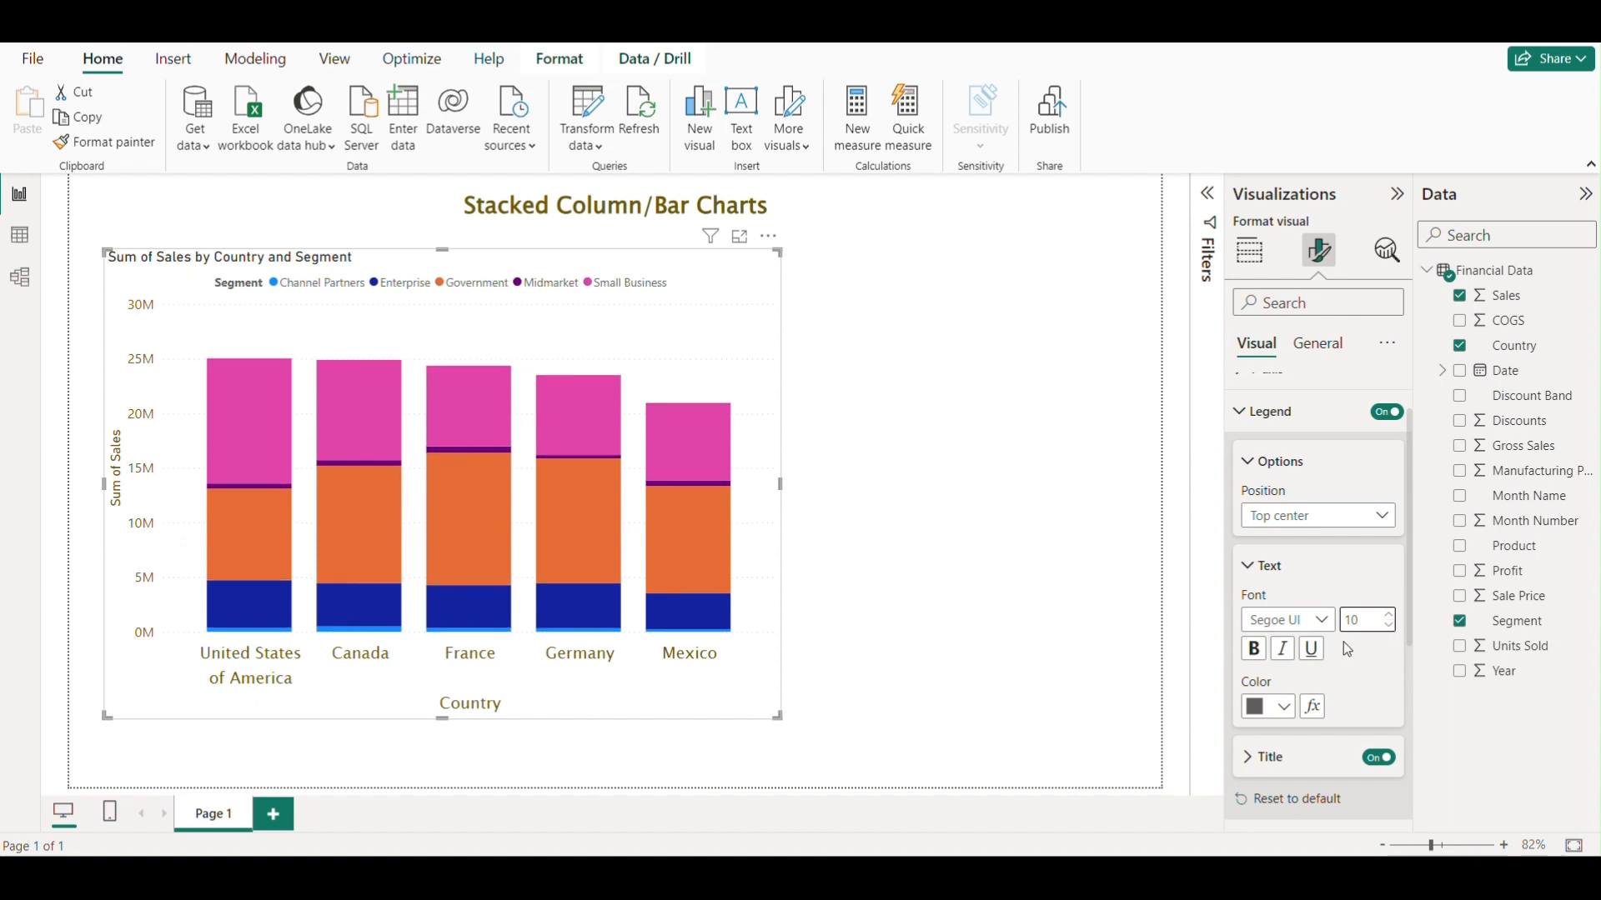
pyautogui.click(1321, 621)
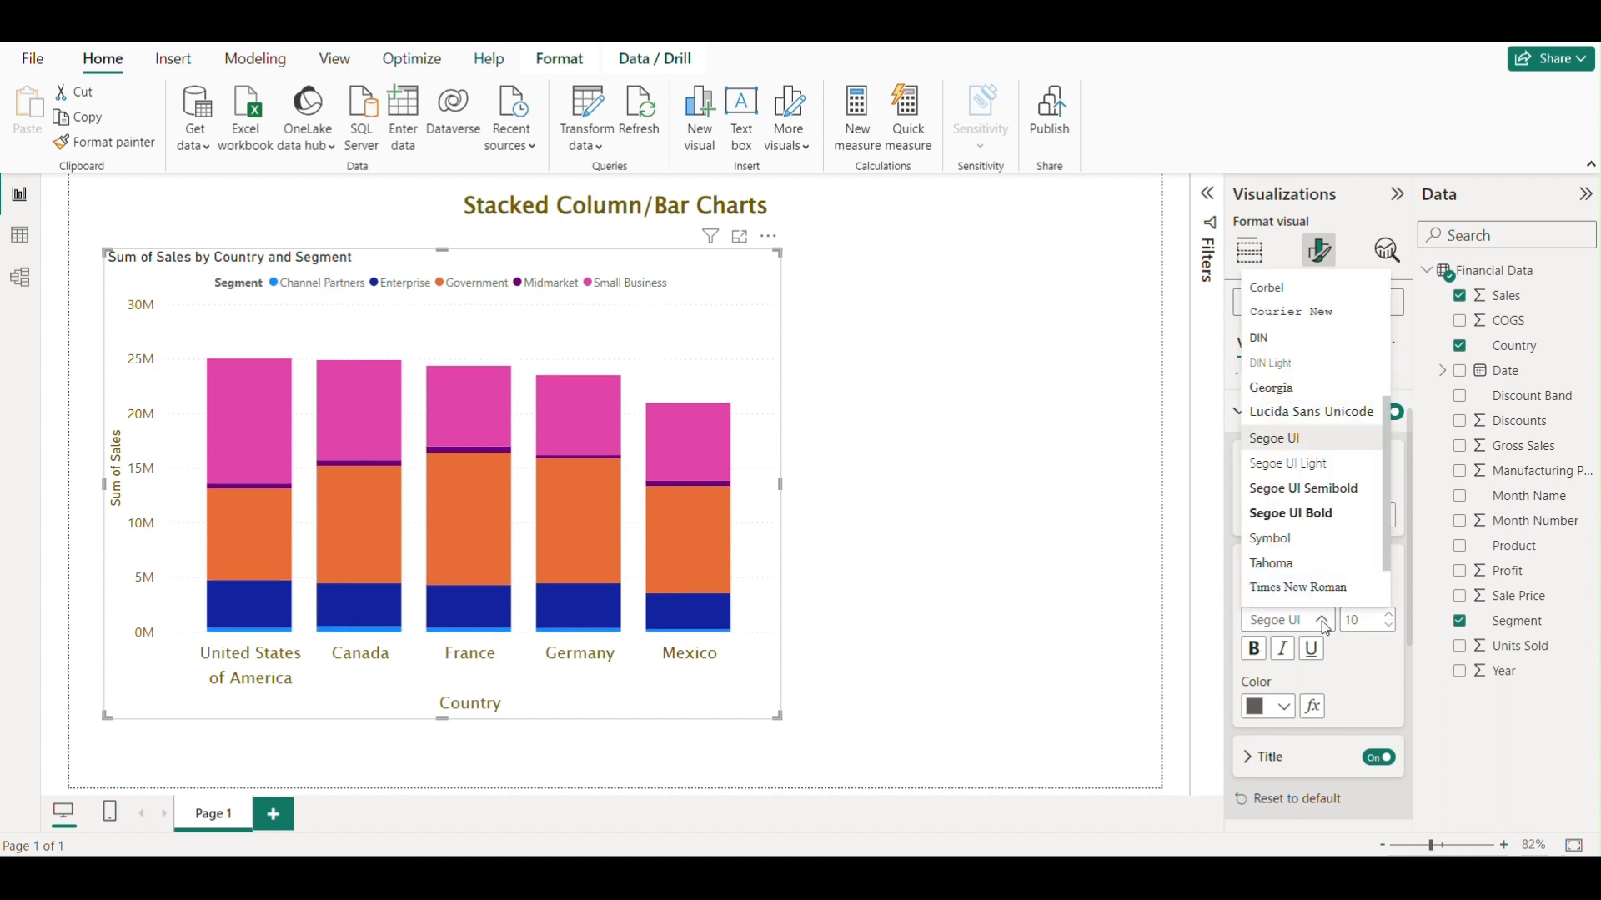
pyautogui.click(1314, 512)
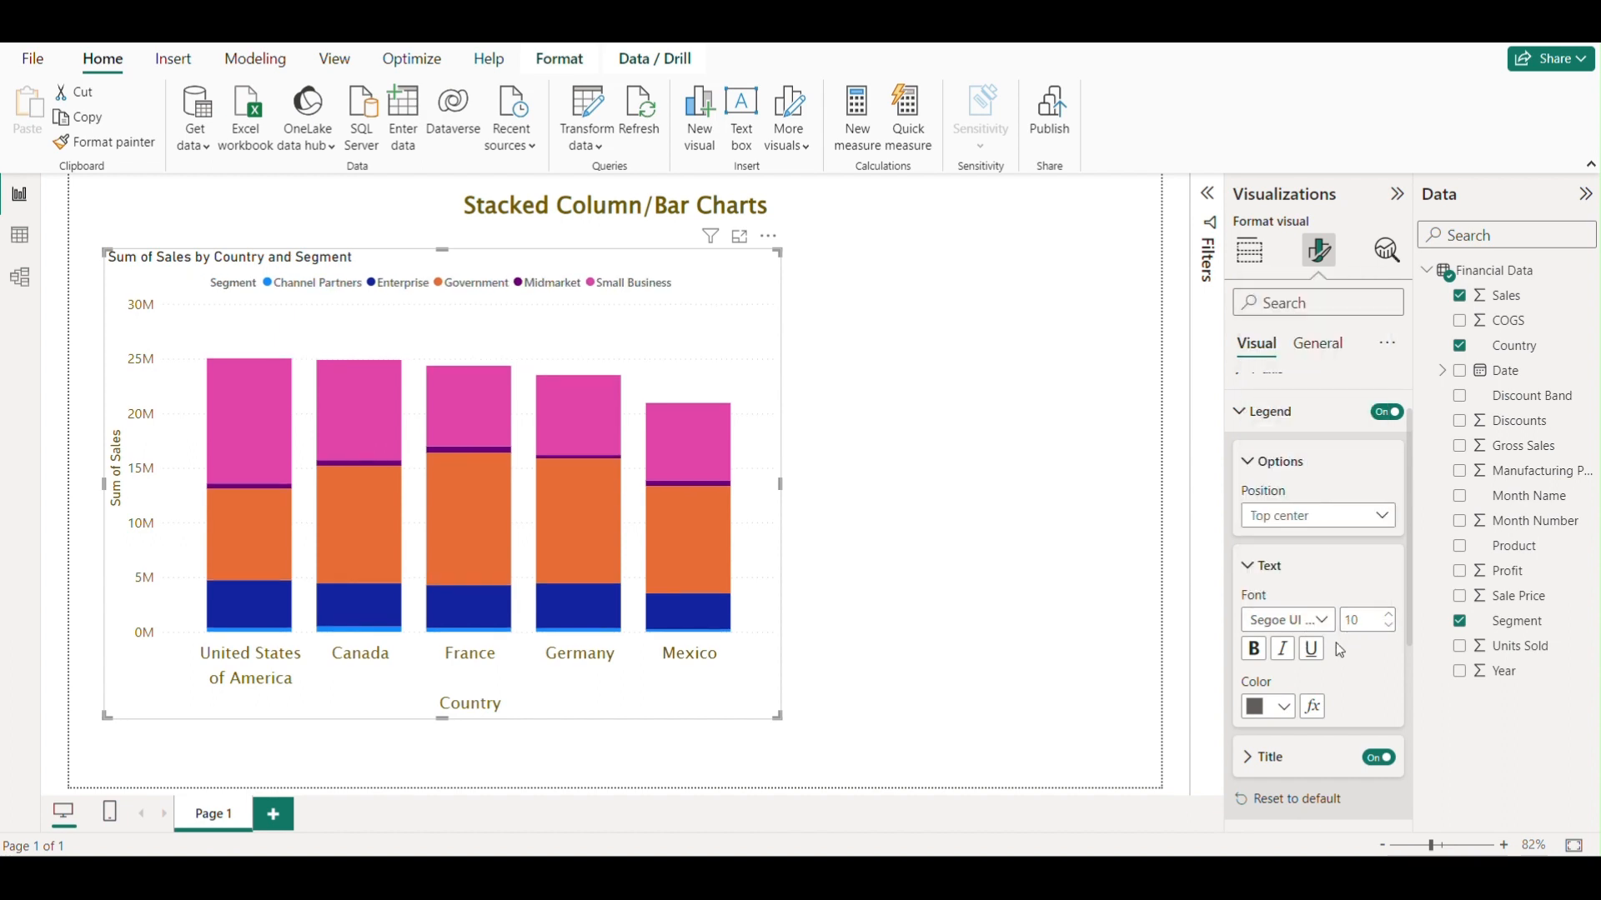
# Turn off the legend title and collapse the legend settings.
pyautogui.scroll(-2, 1334, 646)
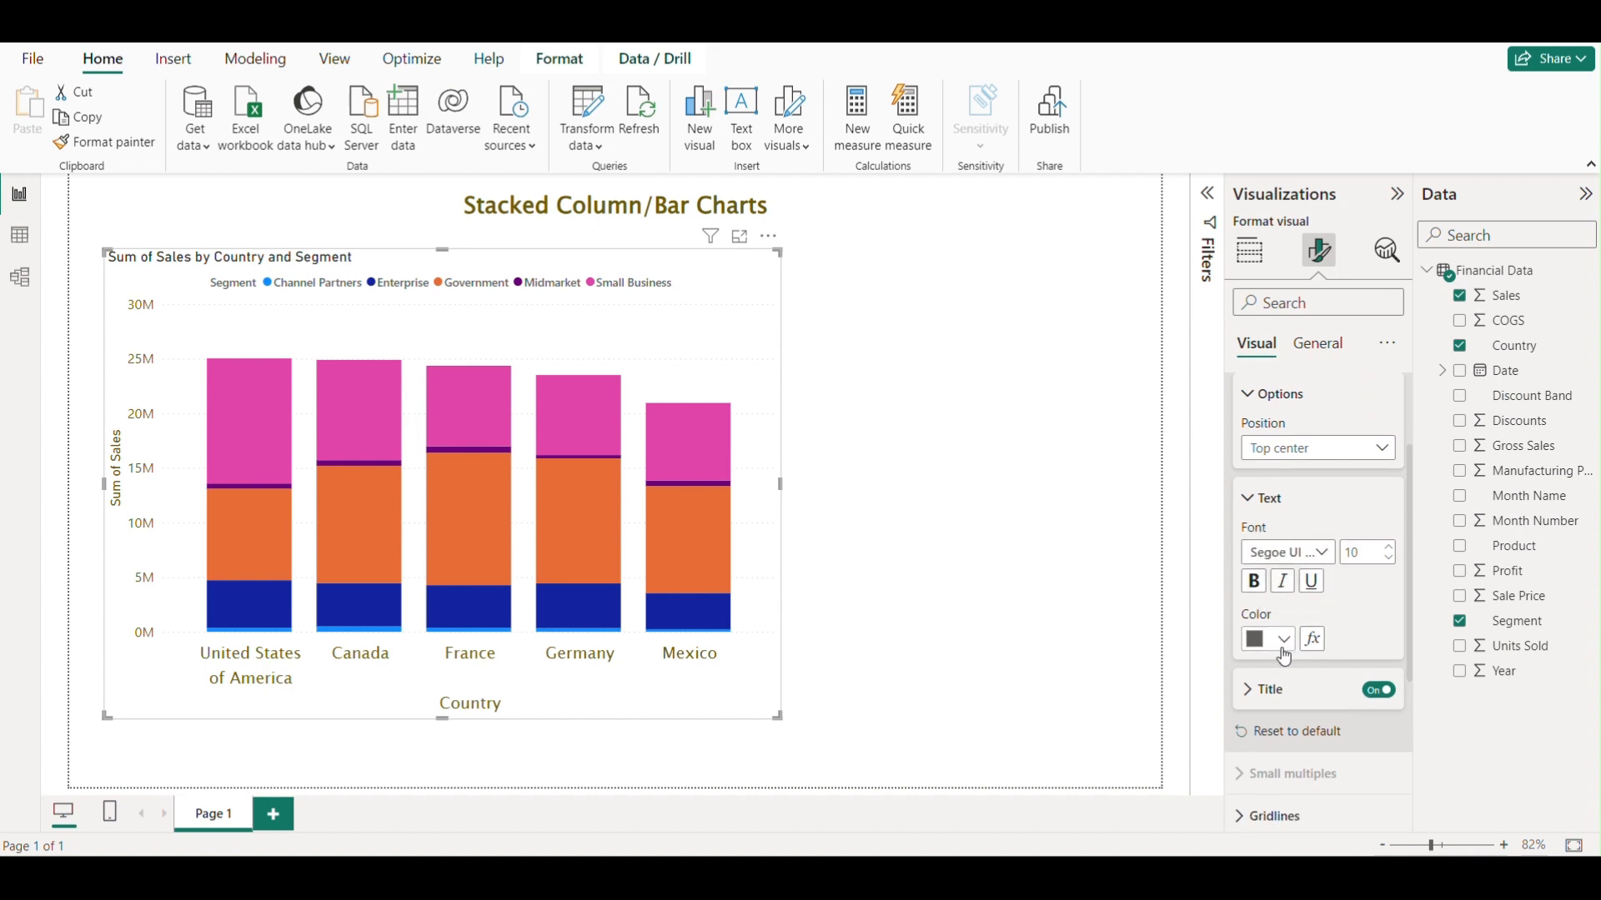
pyautogui.scroll(-1, 1320, 645)
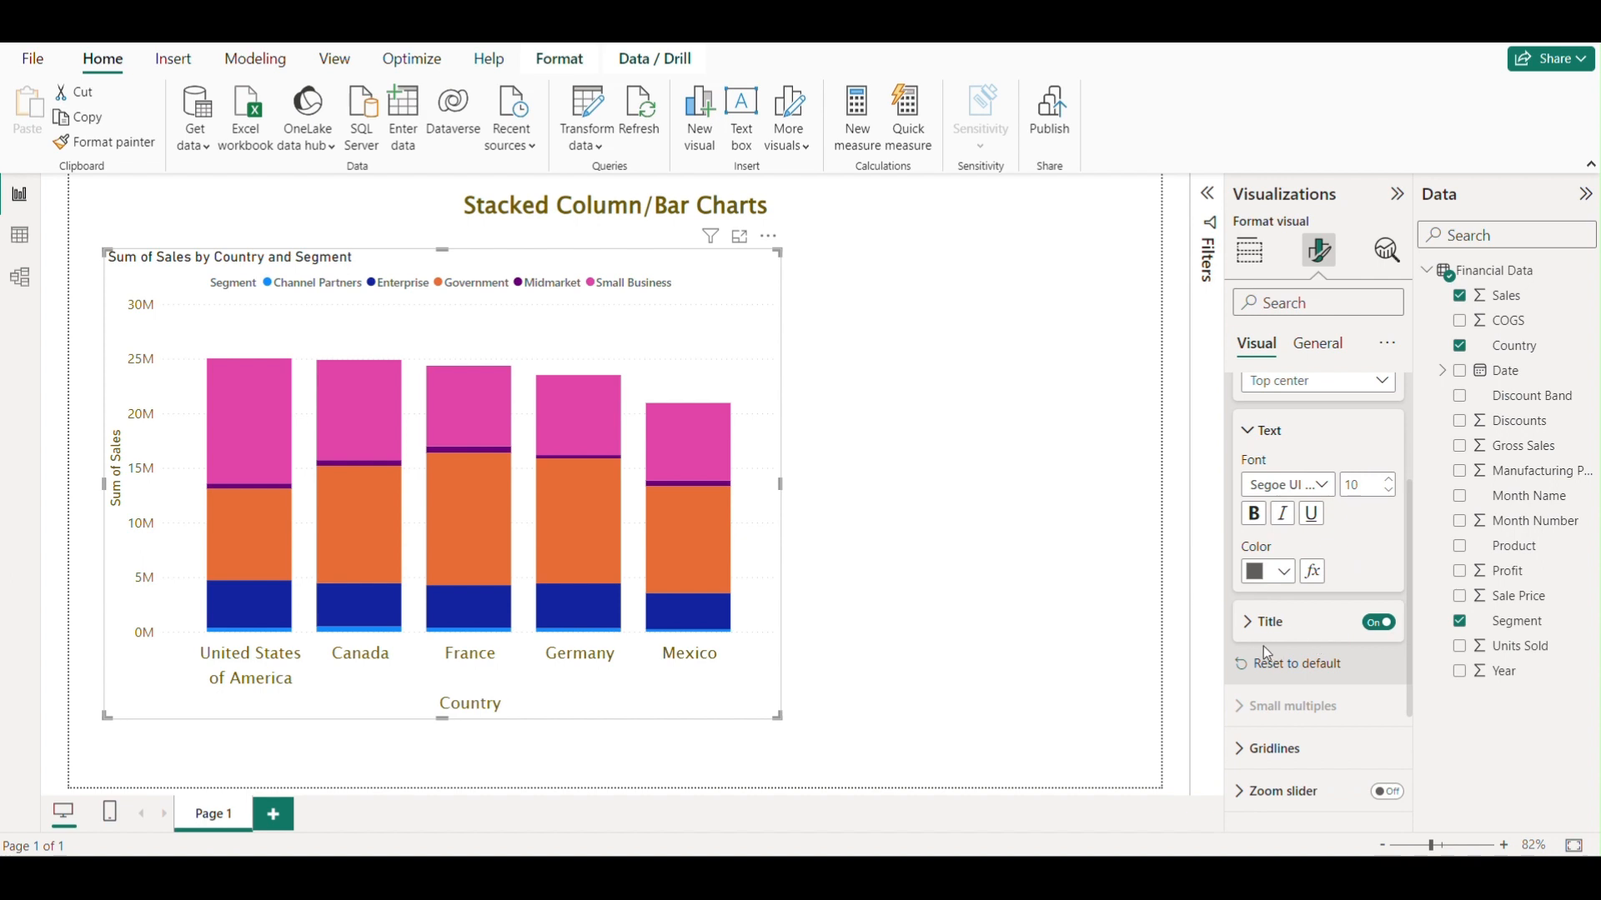
pyautogui.scroll(-1, 1264, 647)
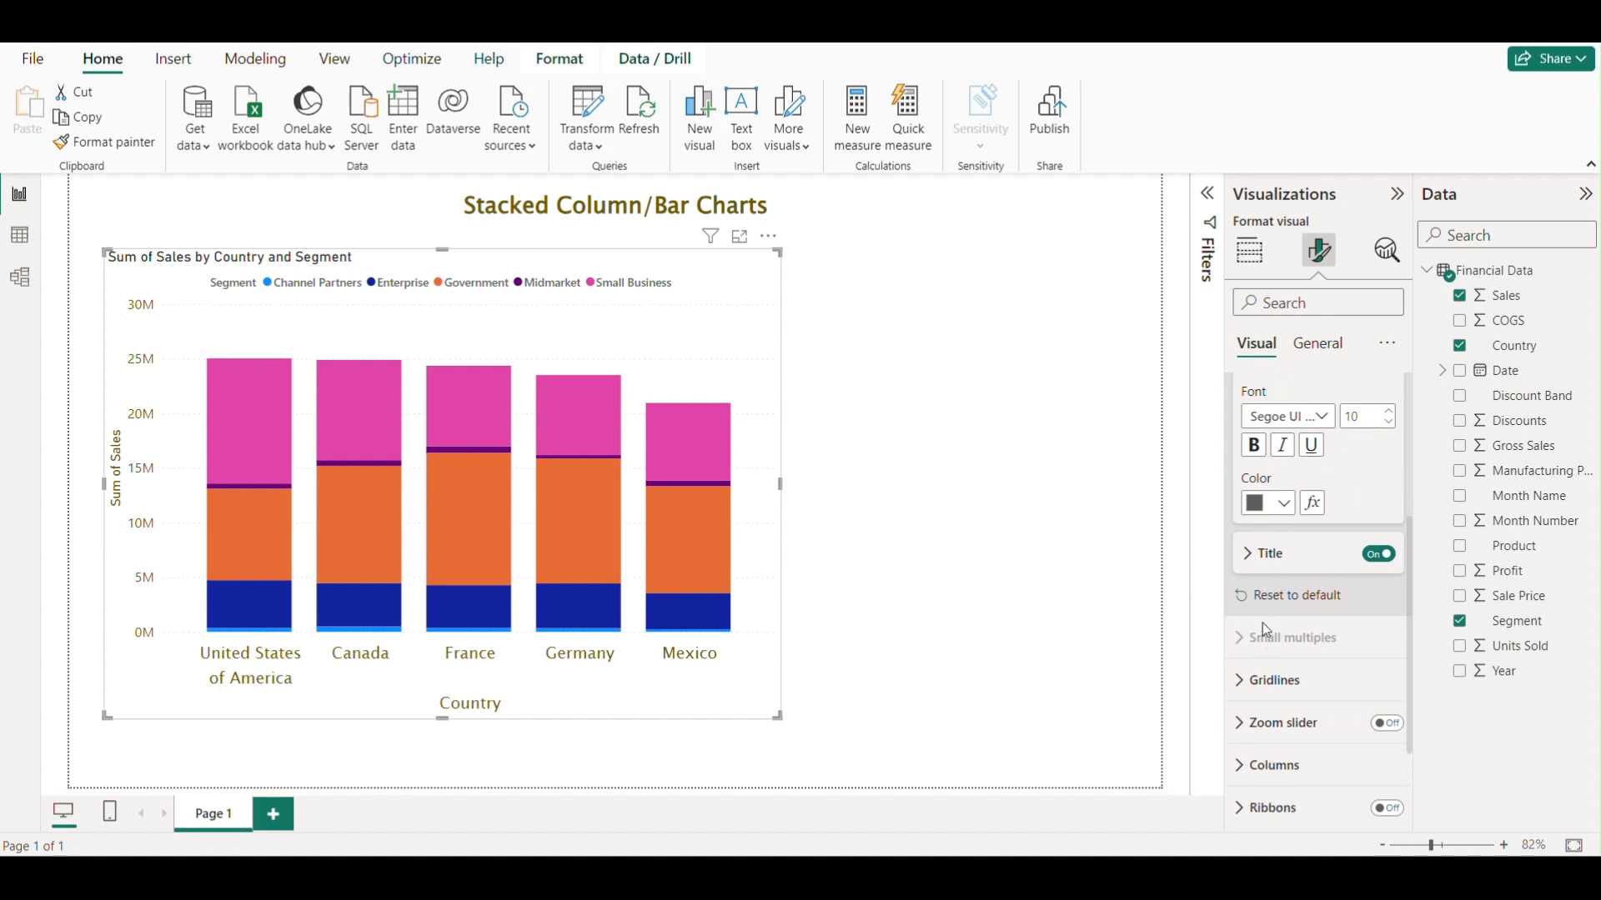
pyautogui.click(1384, 555)
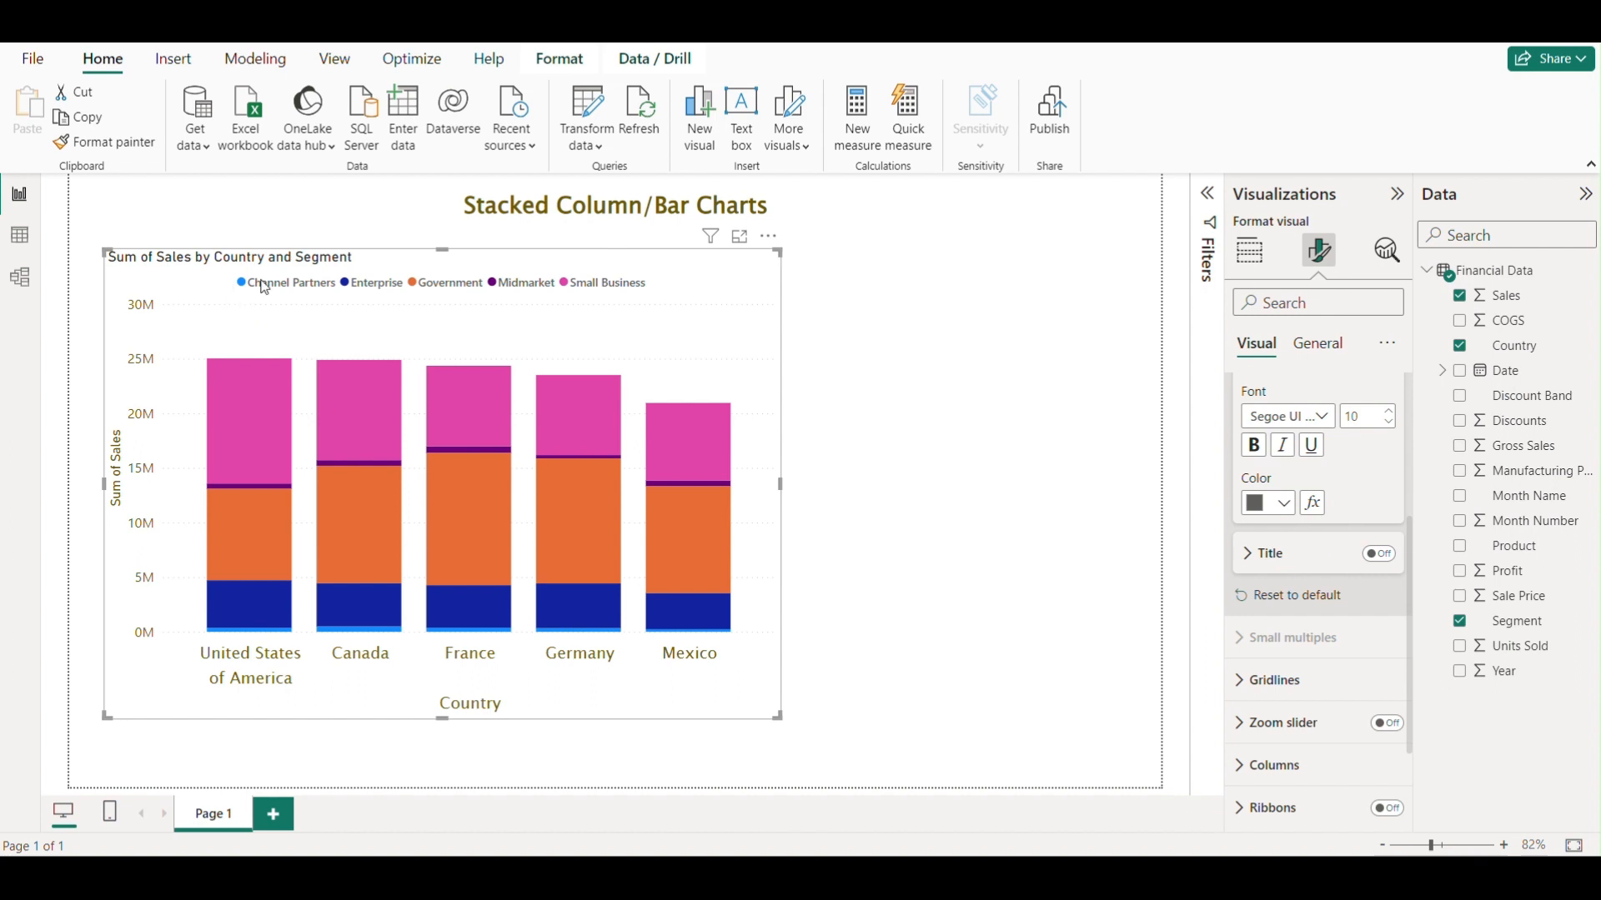
pyautogui.click(1379, 553)
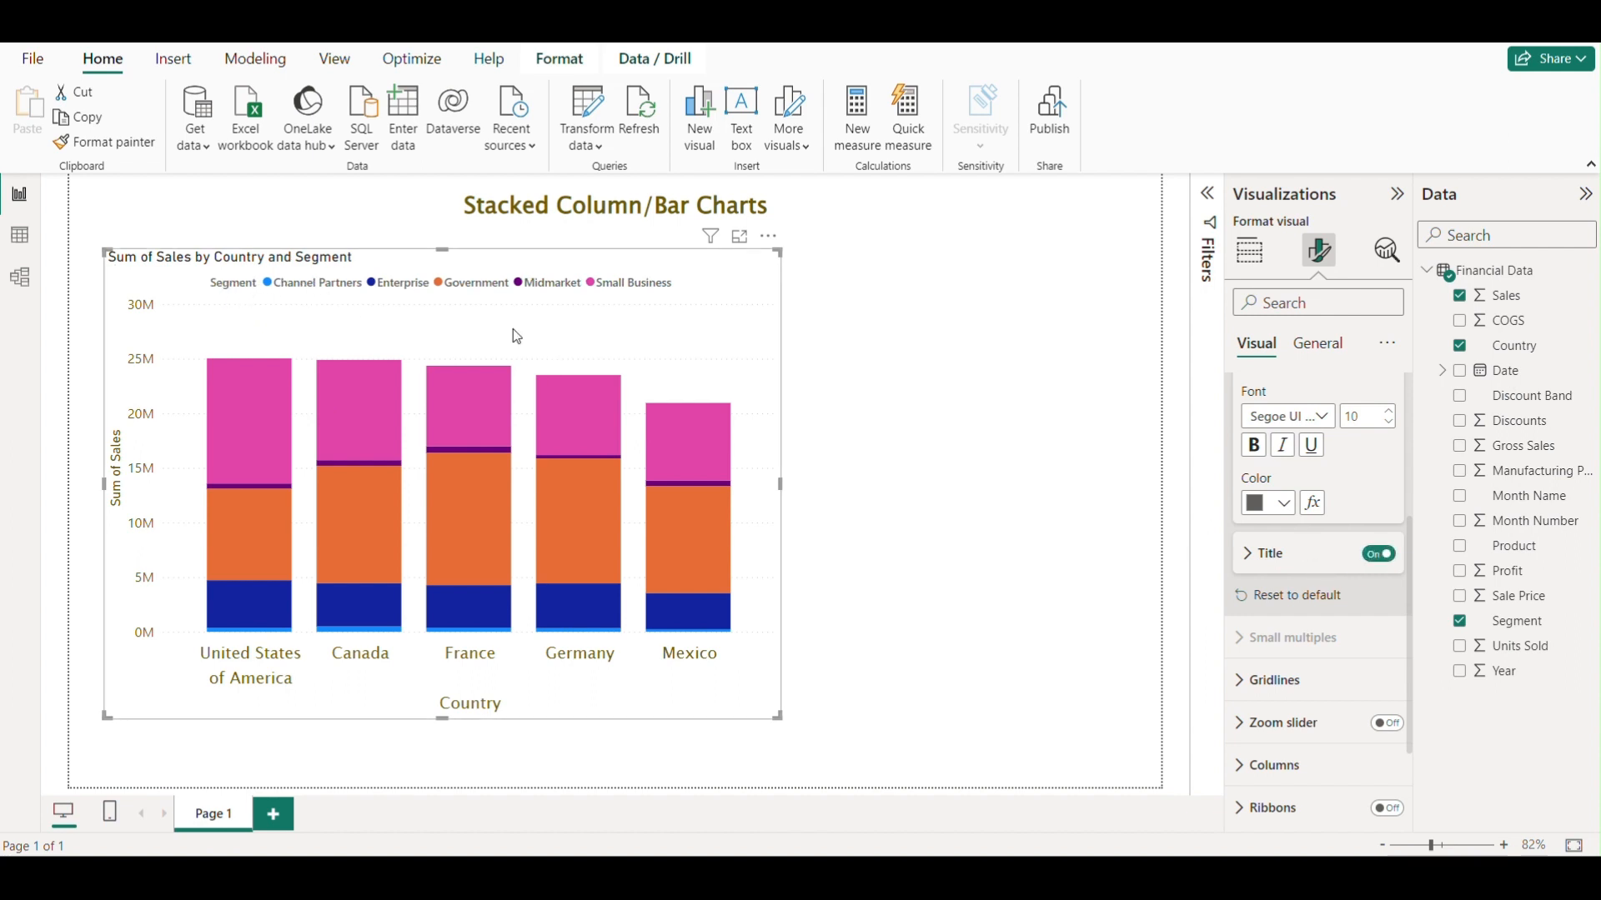
pyautogui.click(1379, 554)
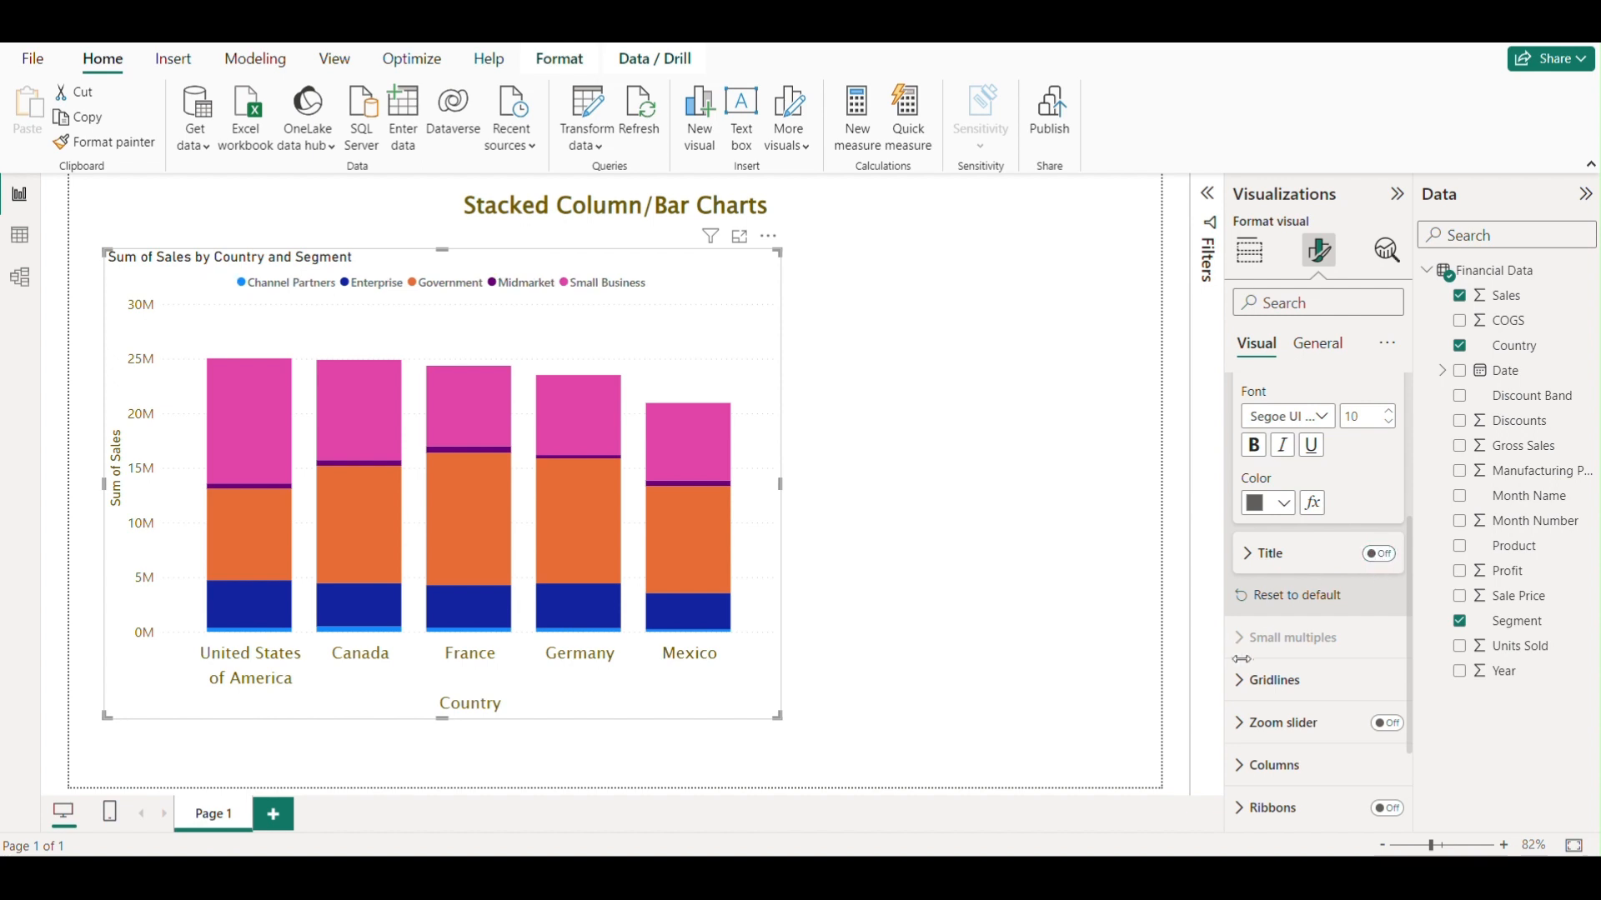
pyautogui.click(1380, 555)
pyautogui.click(1379, 555)
pyautogui.scroll(3, 1289, 553)
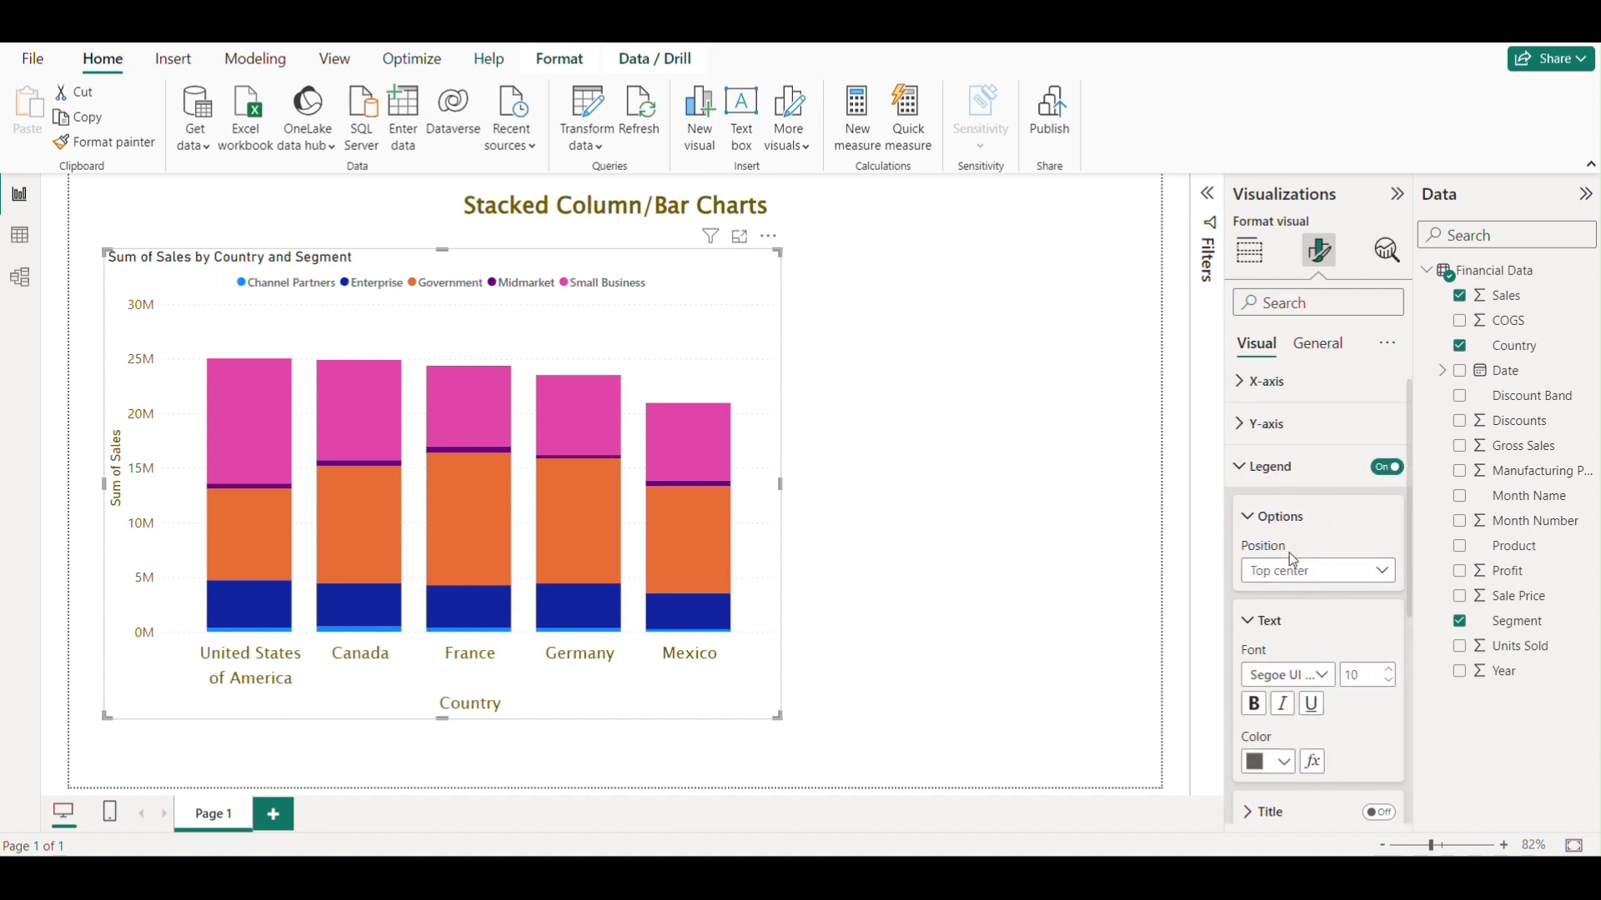
pyautogui.click(1240, 480)
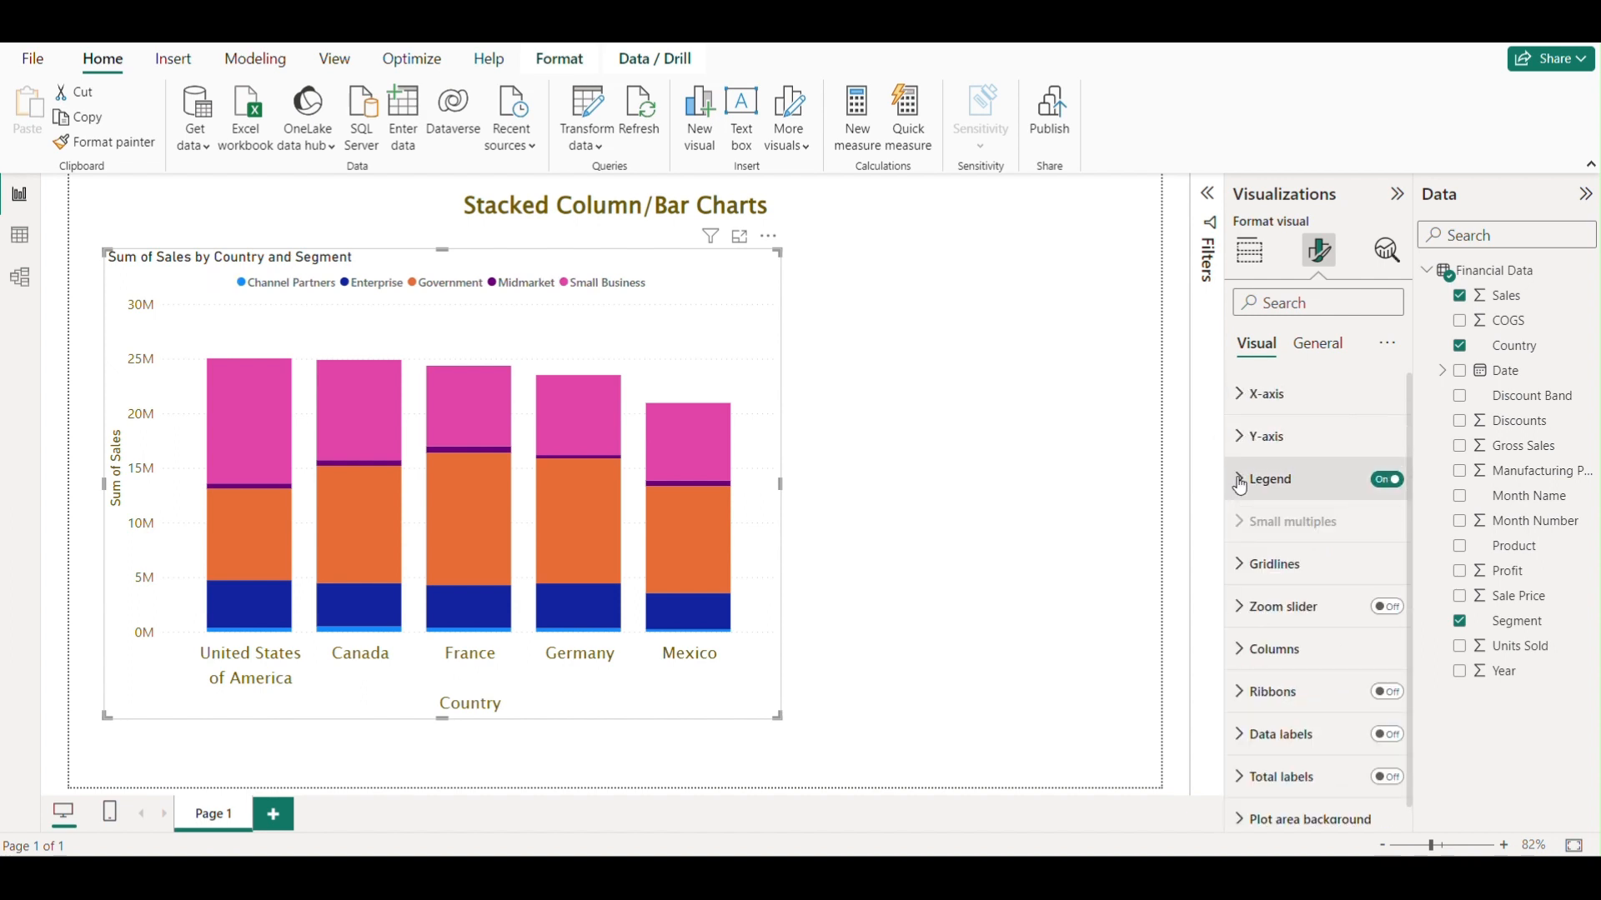
# Widen the chart by extending its right edge further across the page.
pyautogui.scroll(-1, 1303, 593)
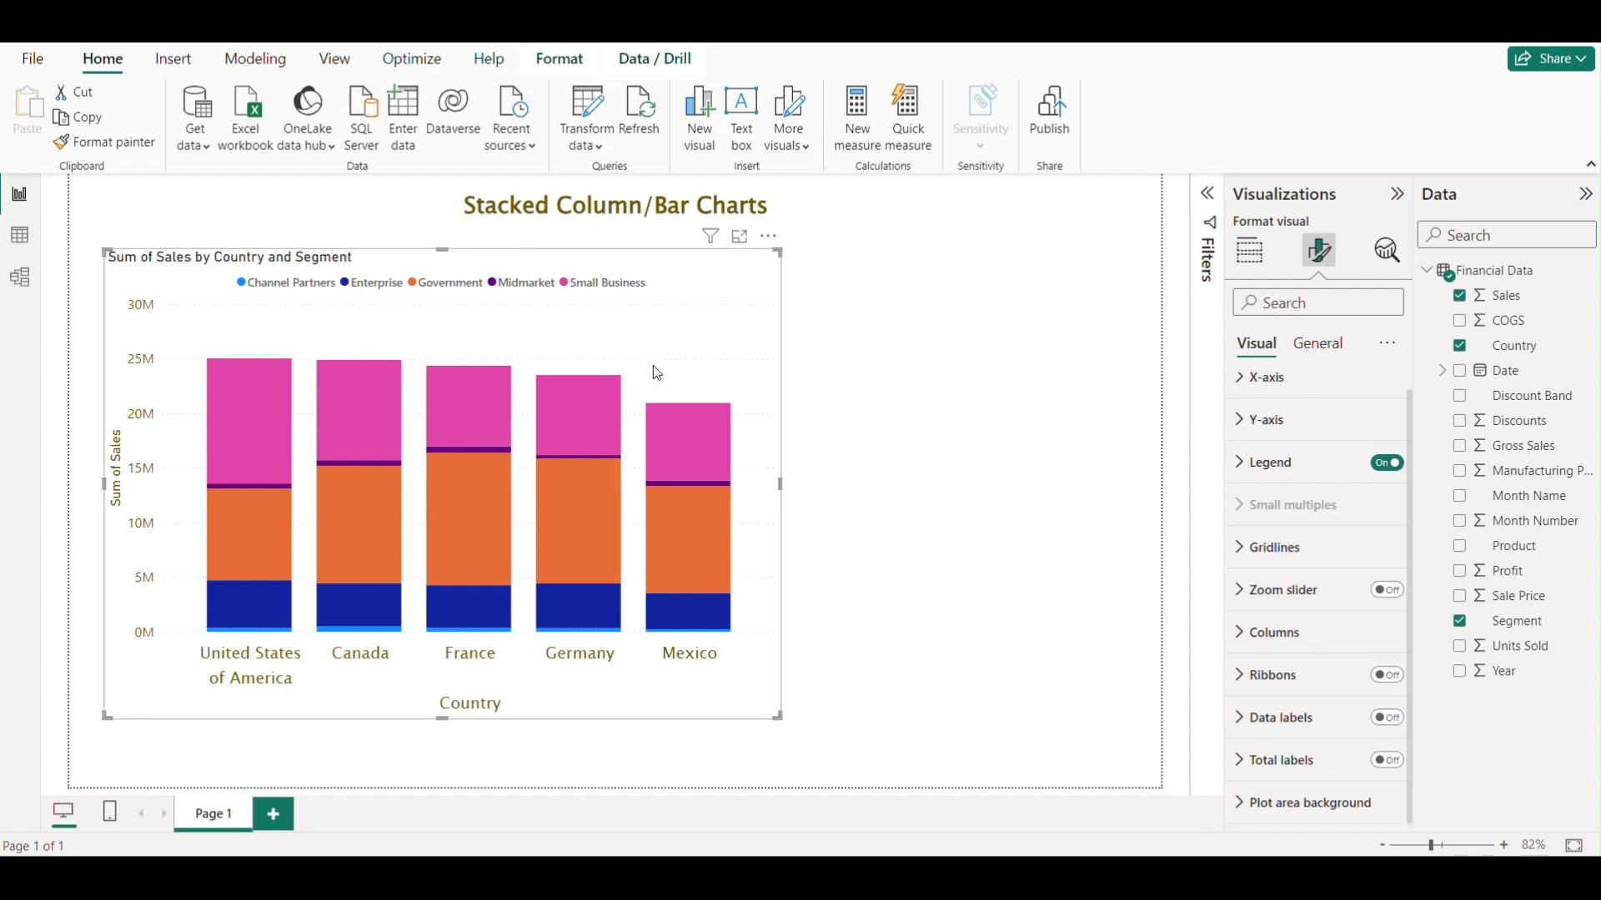
pyautogui.click(1245, 551)
pyautogui.scroll(-1, 1323, 578)
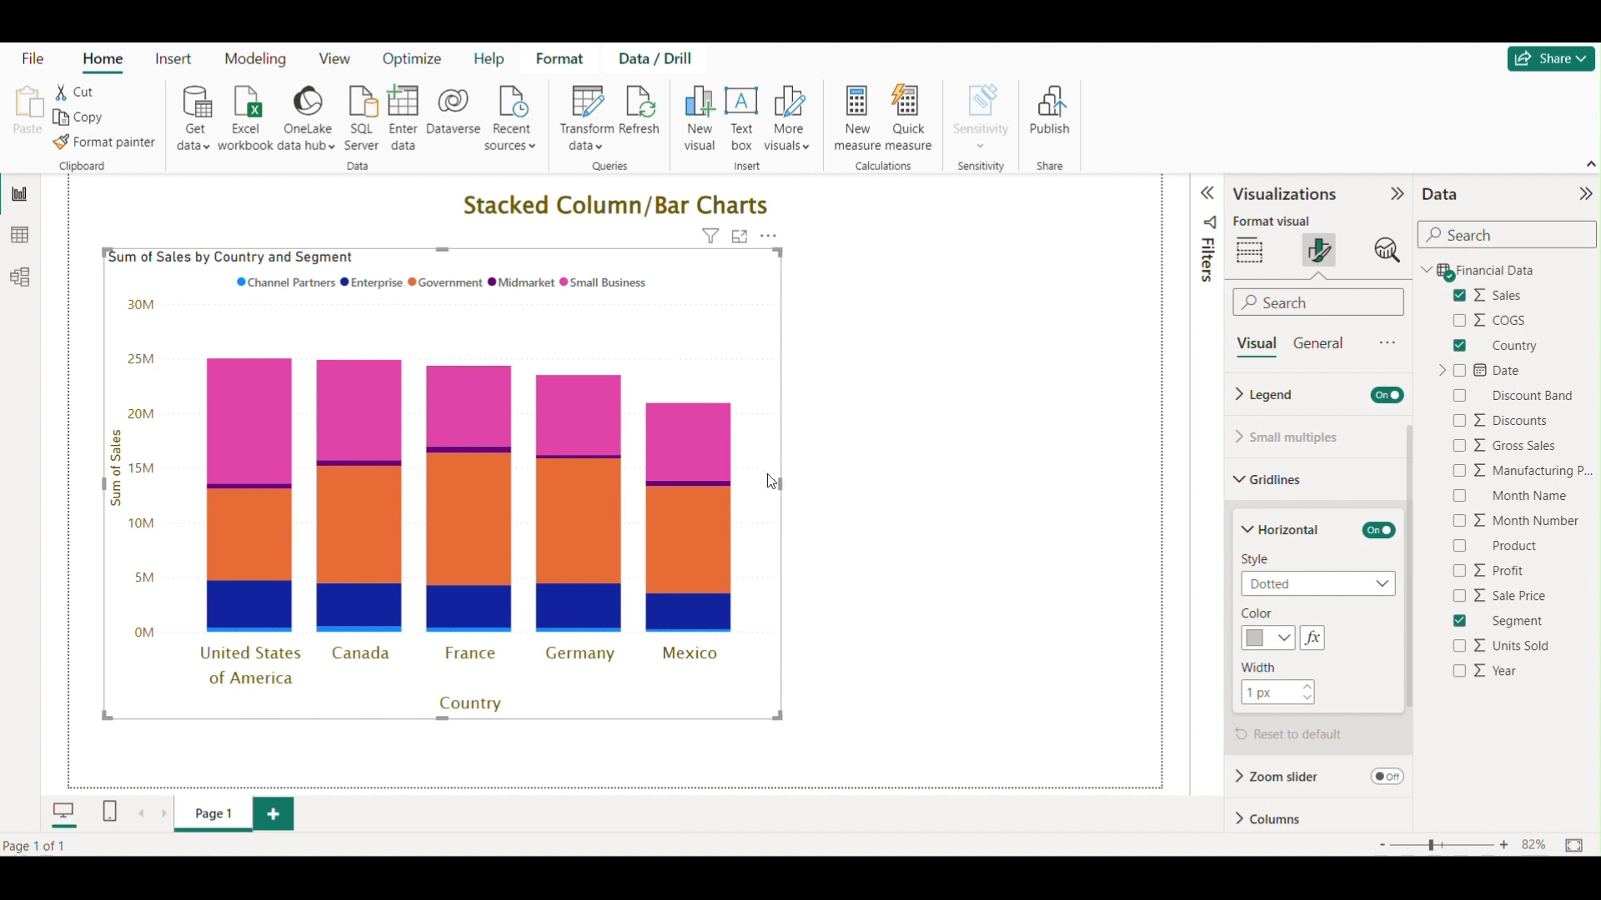
pyautogui.moveTo(781, 247); pyautogui.dragTo(1034, 235)
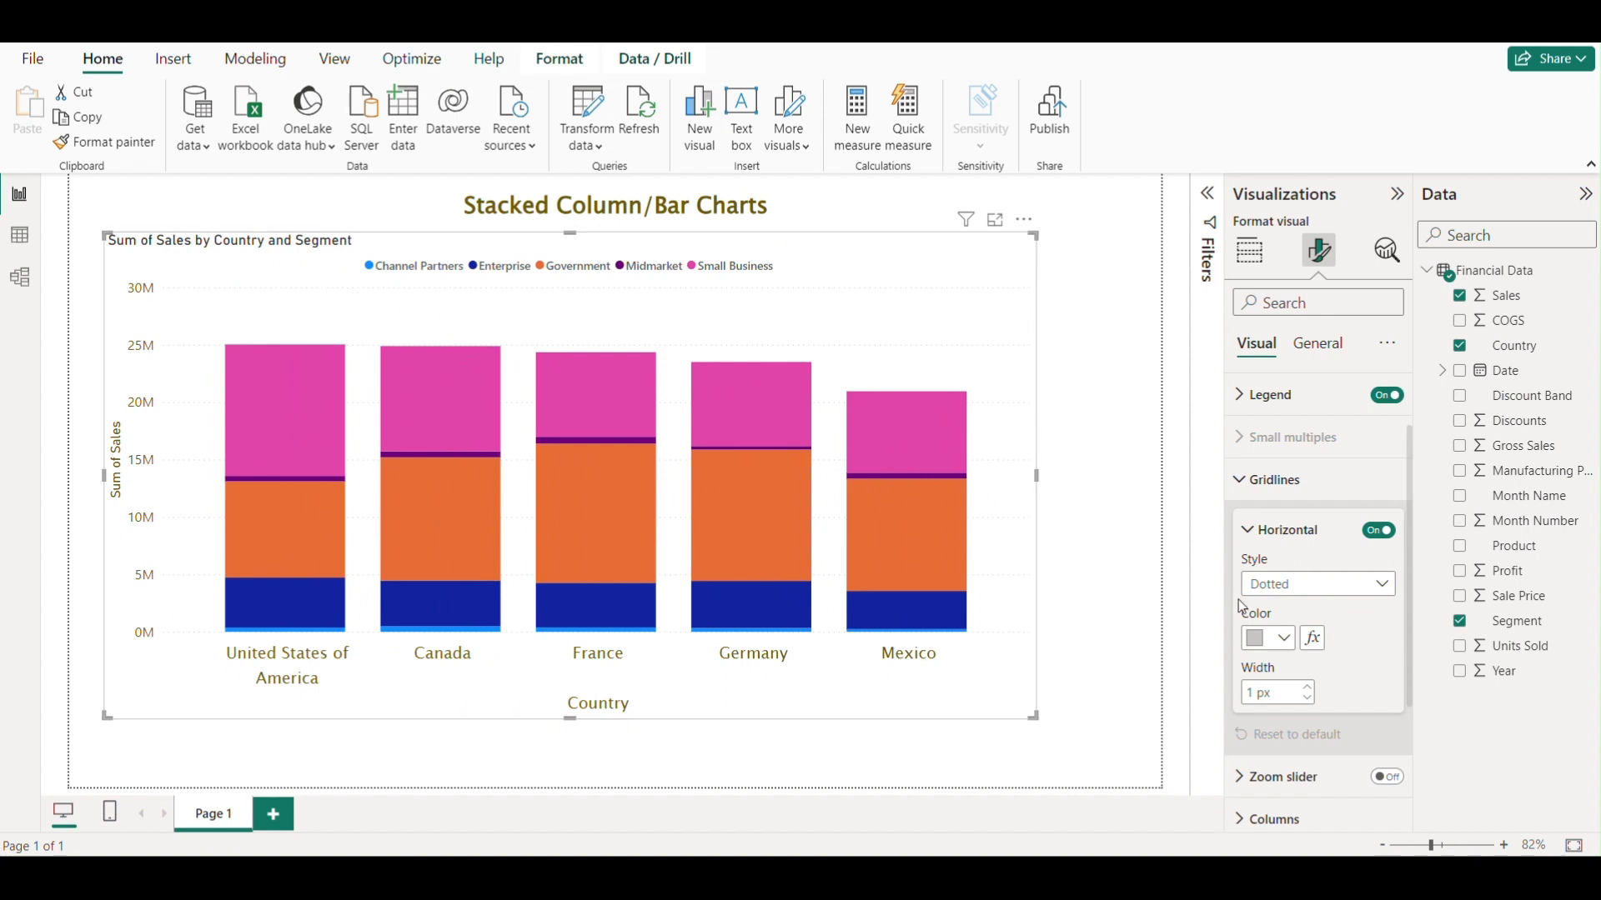
# Set the horizontal gridlines style to Dashed.
pyautogui.scroll(-1, 1347, 577)
pyautogui.click(1367, 523)
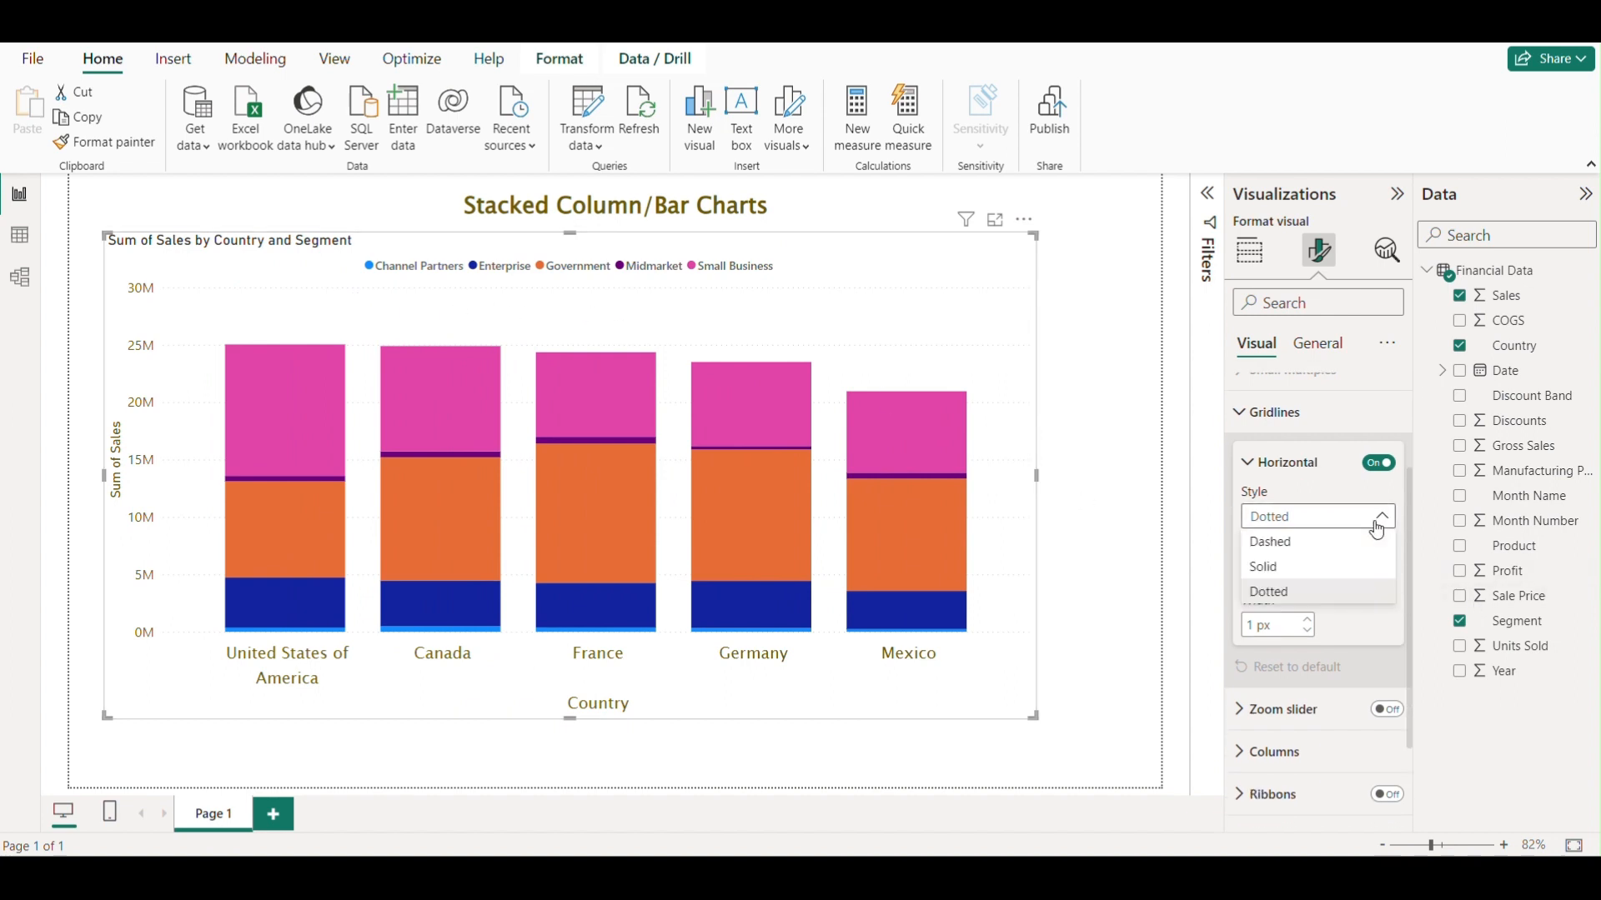
pyautogui.click(1280, 542)
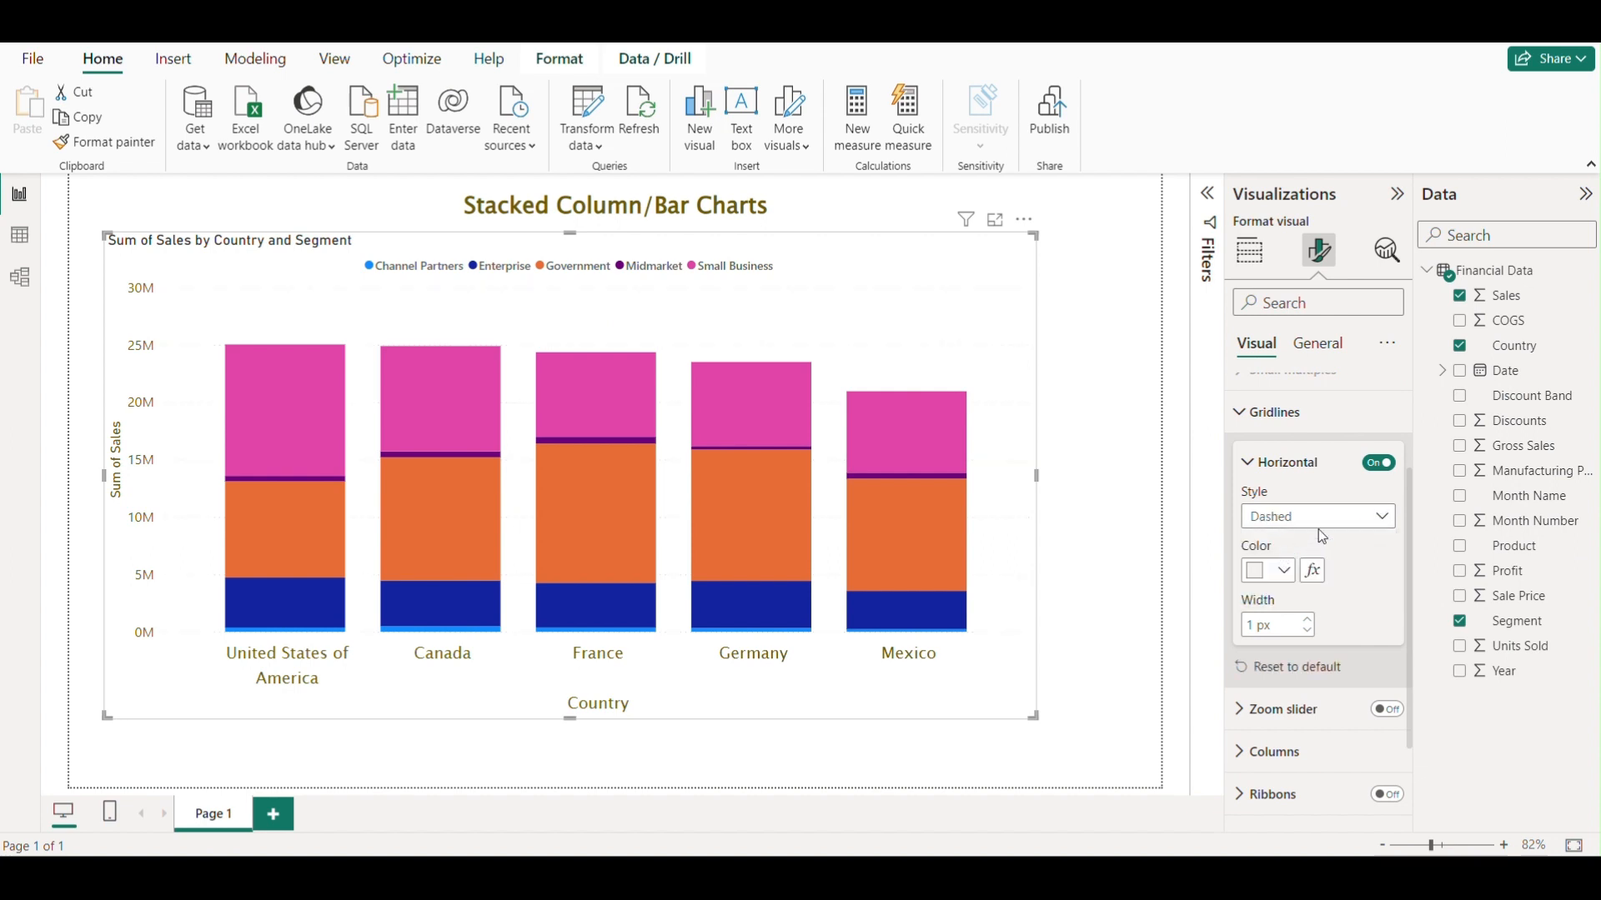
# Change the horizontal gridlines style to Dotted.
pyautogui.click(1319, 532)
pyautogui.click(1268, 568)
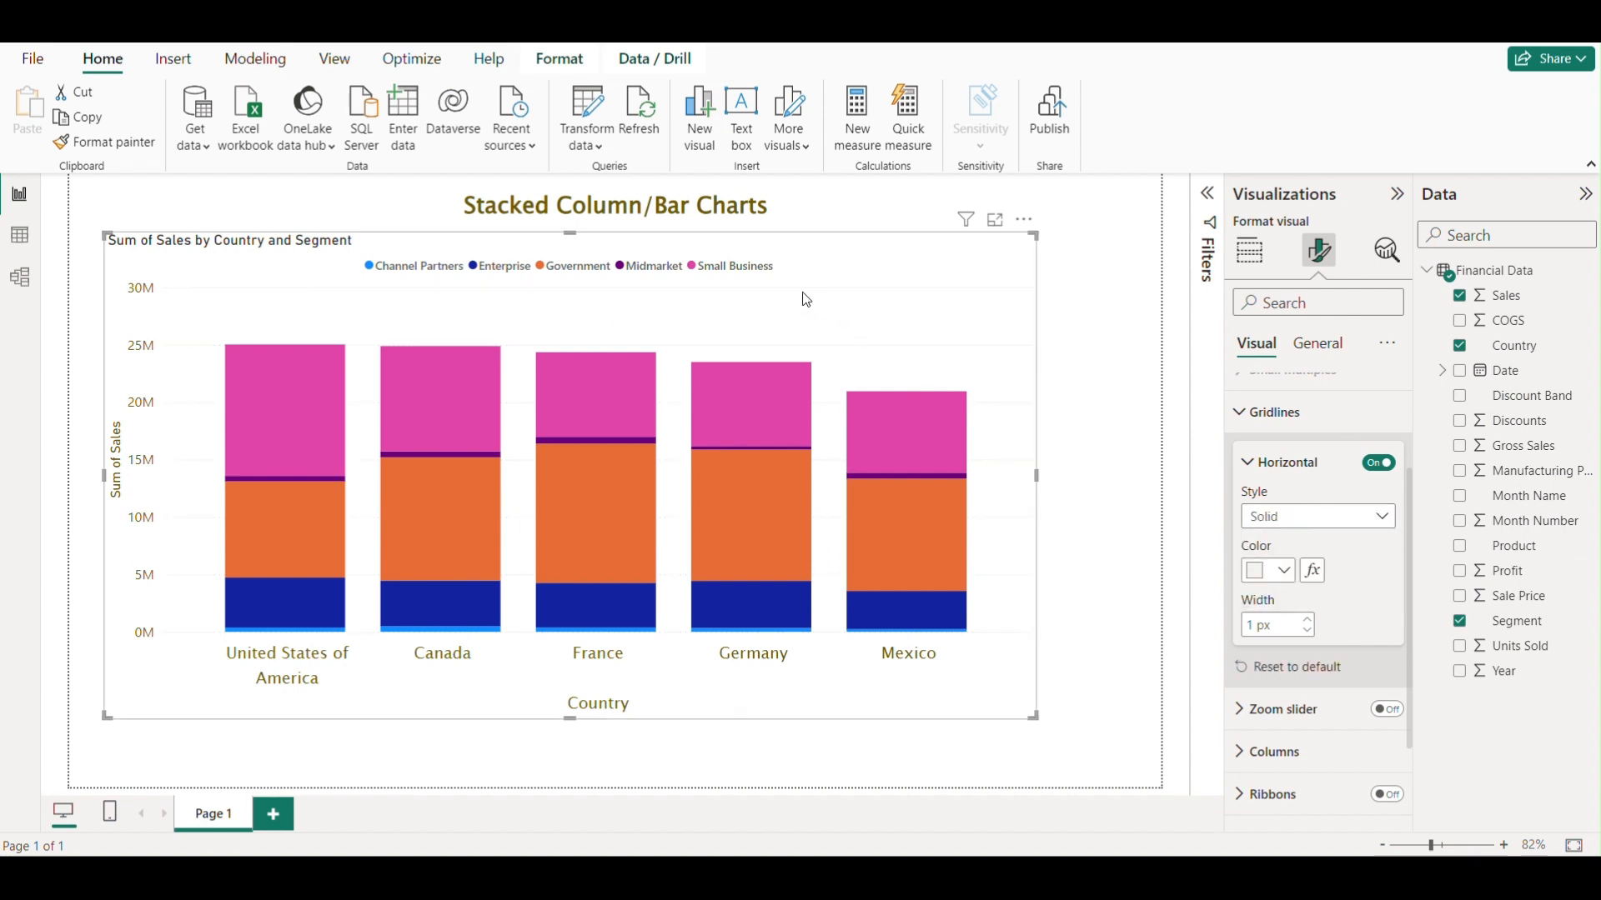
pyautogui.click(1279, 517)
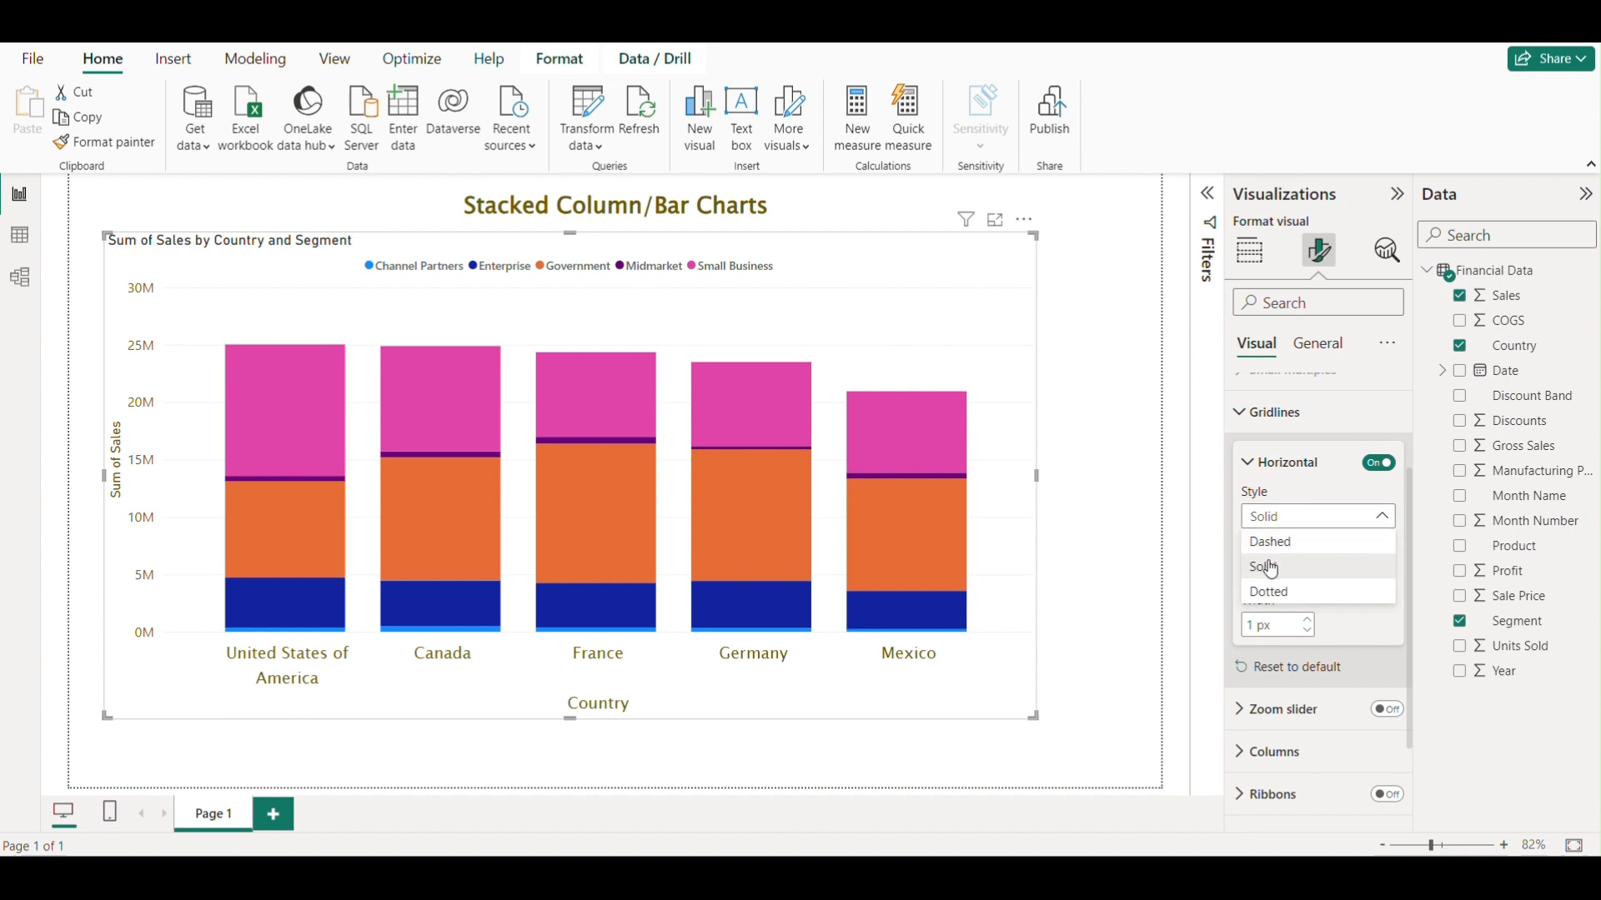
pyautogui.click(1269, 592)
pyautogui.scroll(-1, 1388, 558)
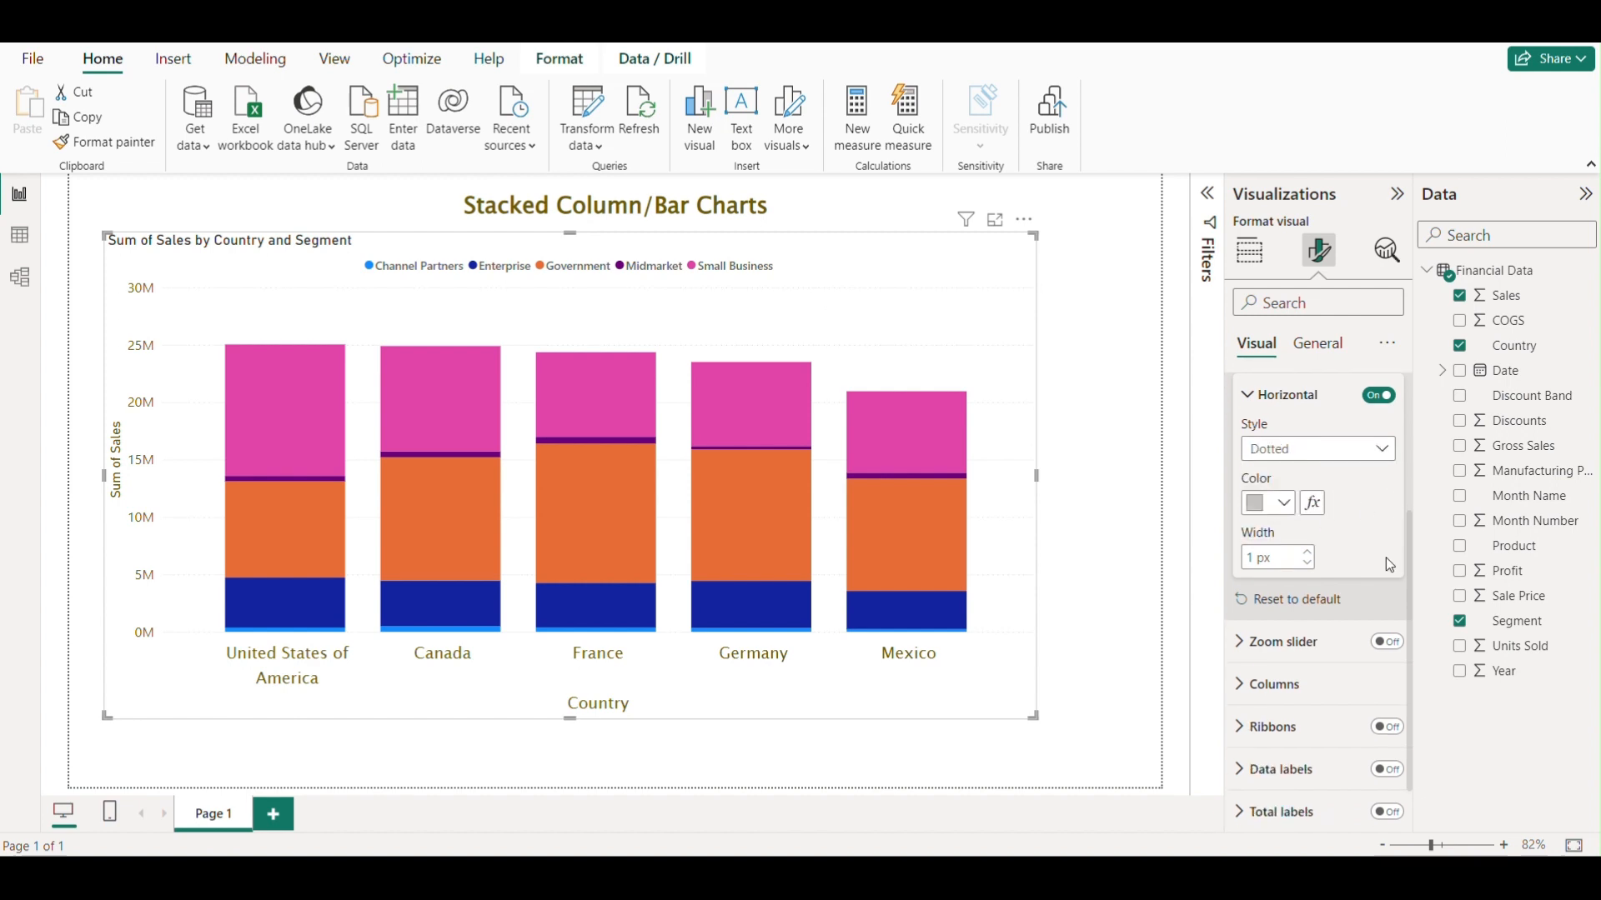
pyautogui.click(1387, 398)
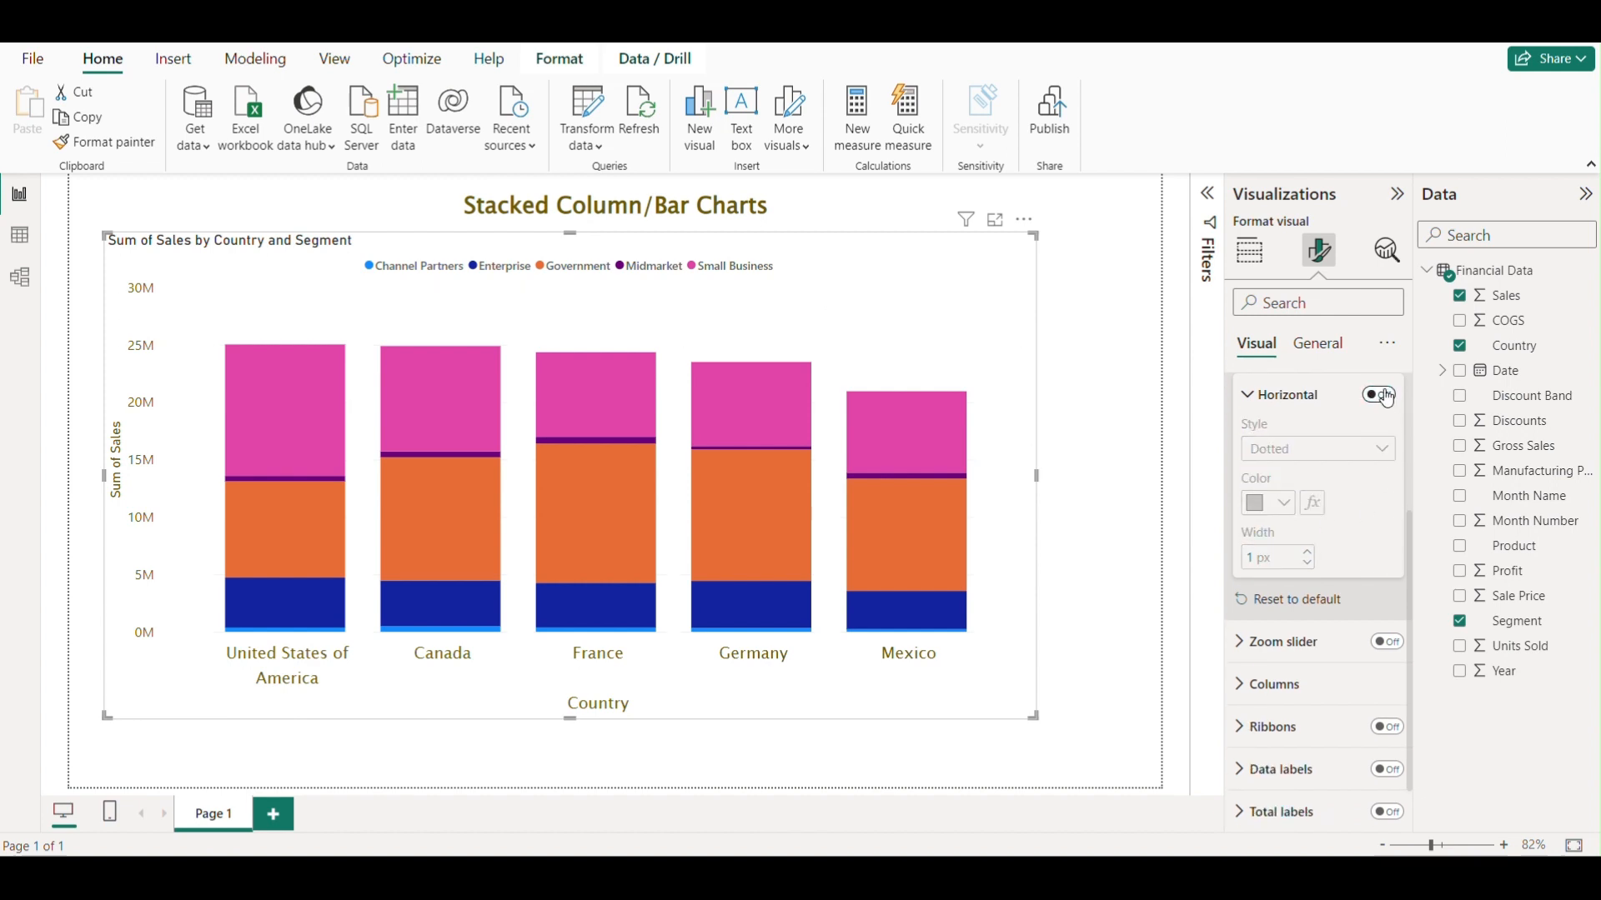
pyautogui.click(1387, 396)
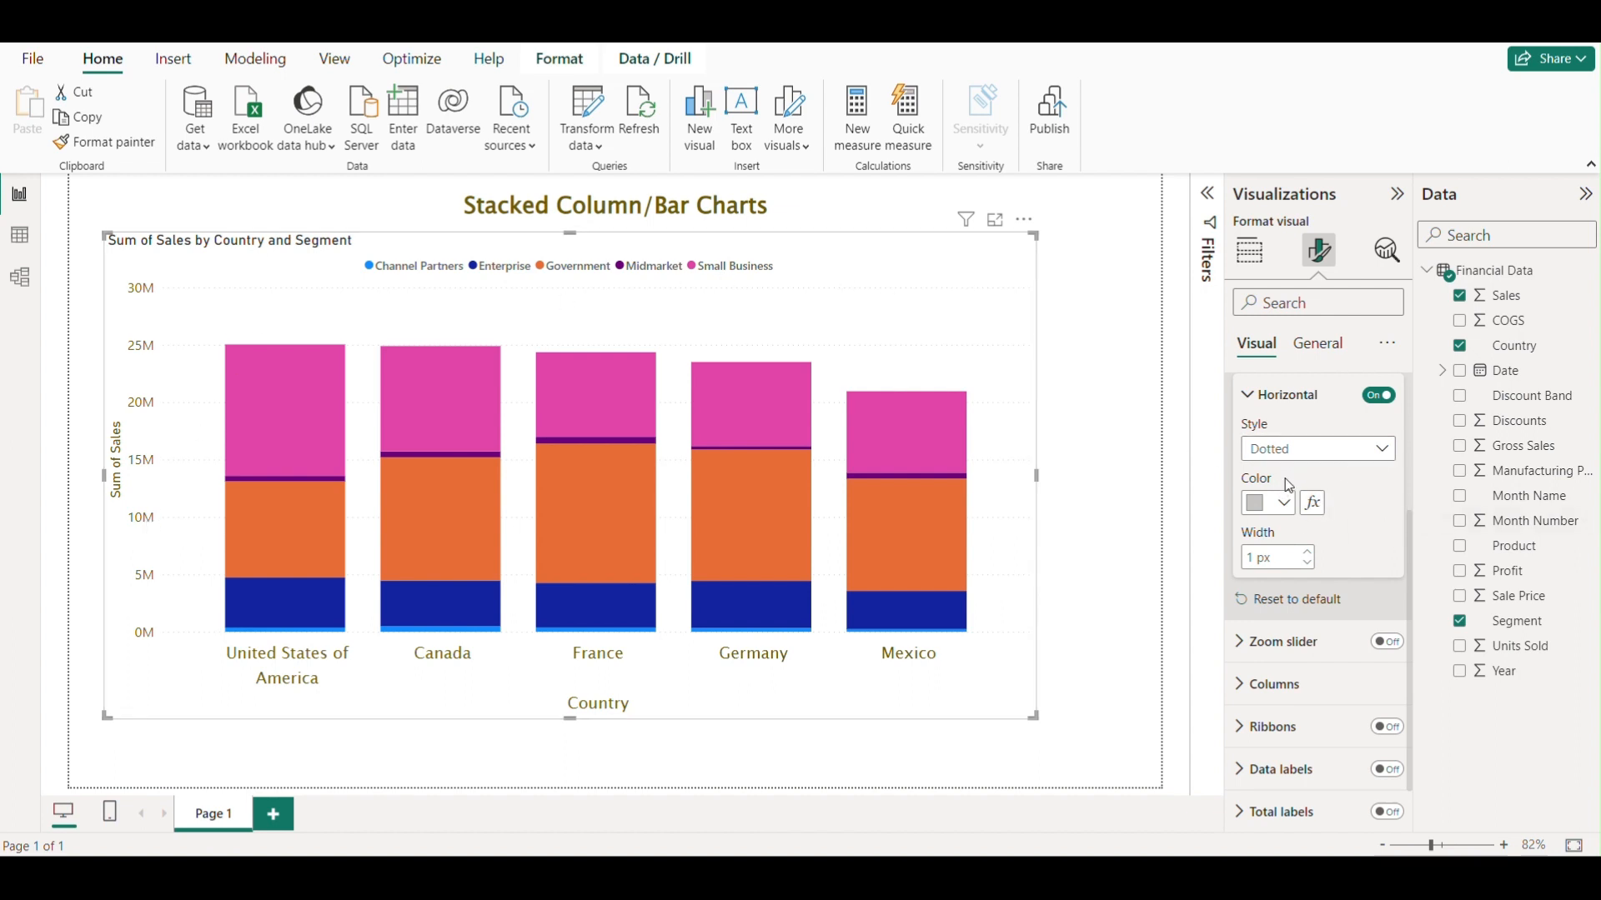
pyautogui.click(1323, 460)
pyautogui.click(1326, 450)
# Set the horizontal gridlines colour to black and width to 2 px, and collapse the Gridlines settings.
pyautogui.click(1284, 505)
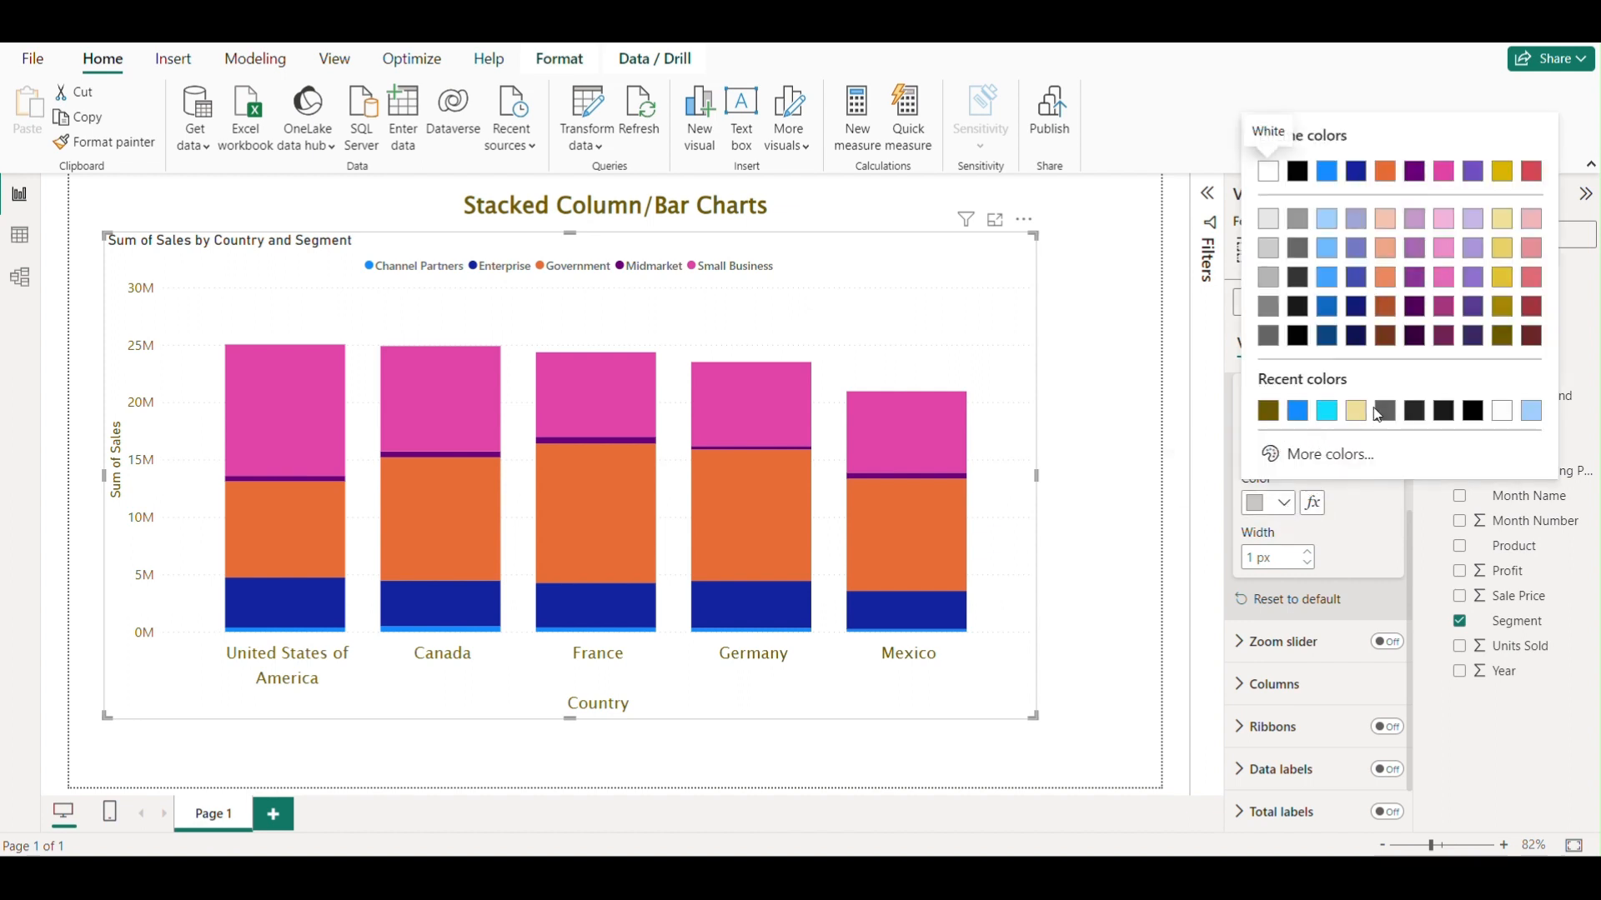
pyautogui.click(1417, 413)
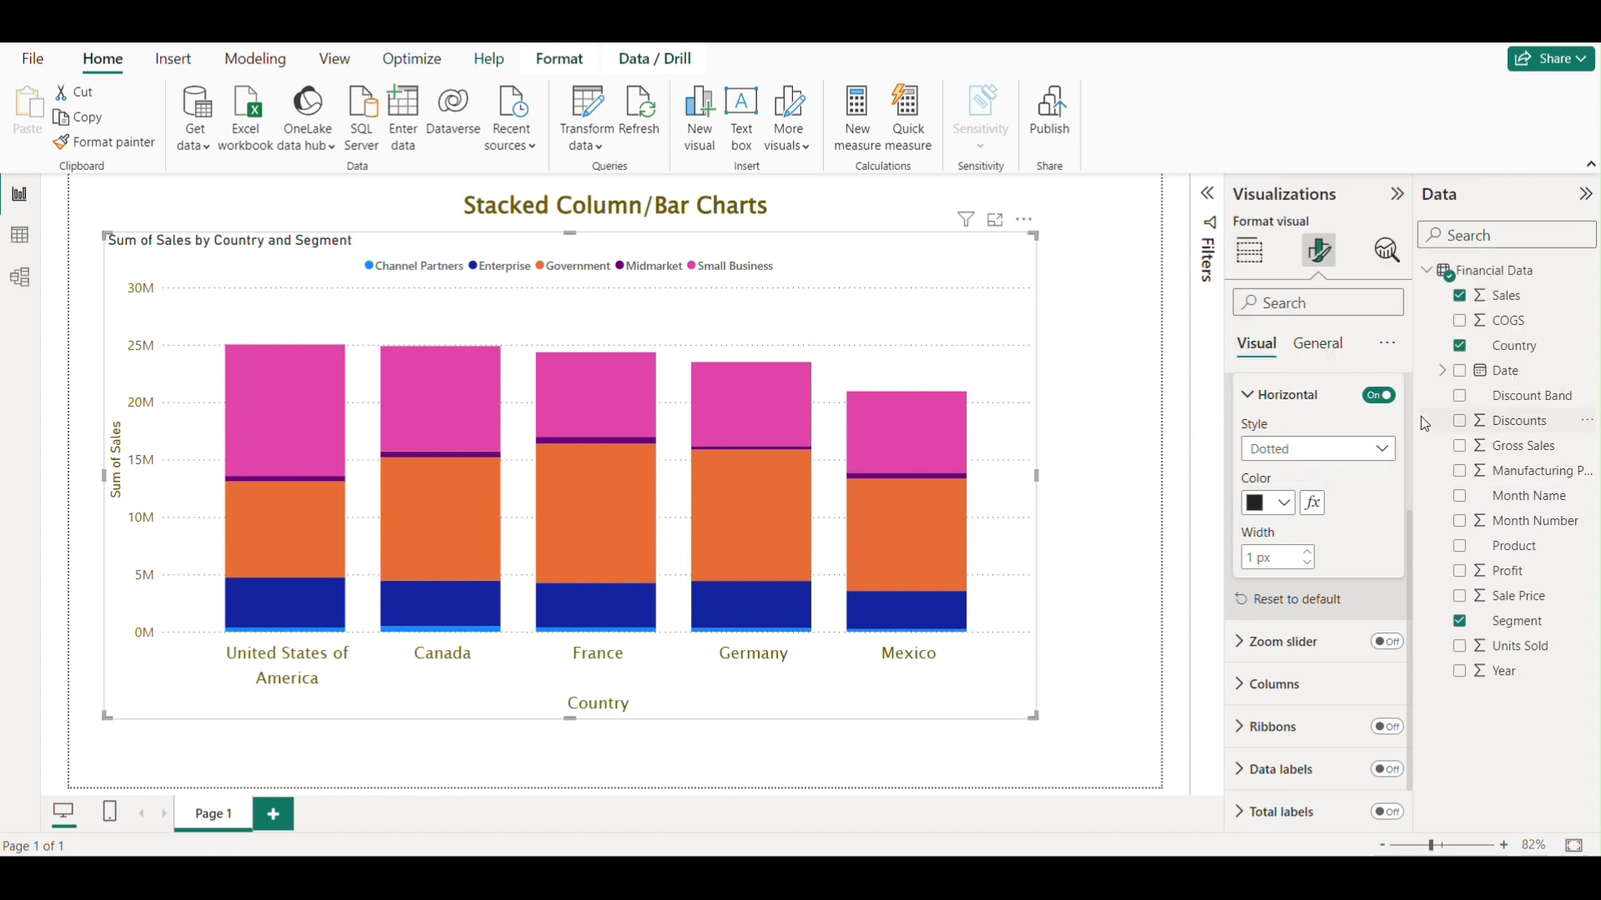
pyautogui.click(1284, 503)
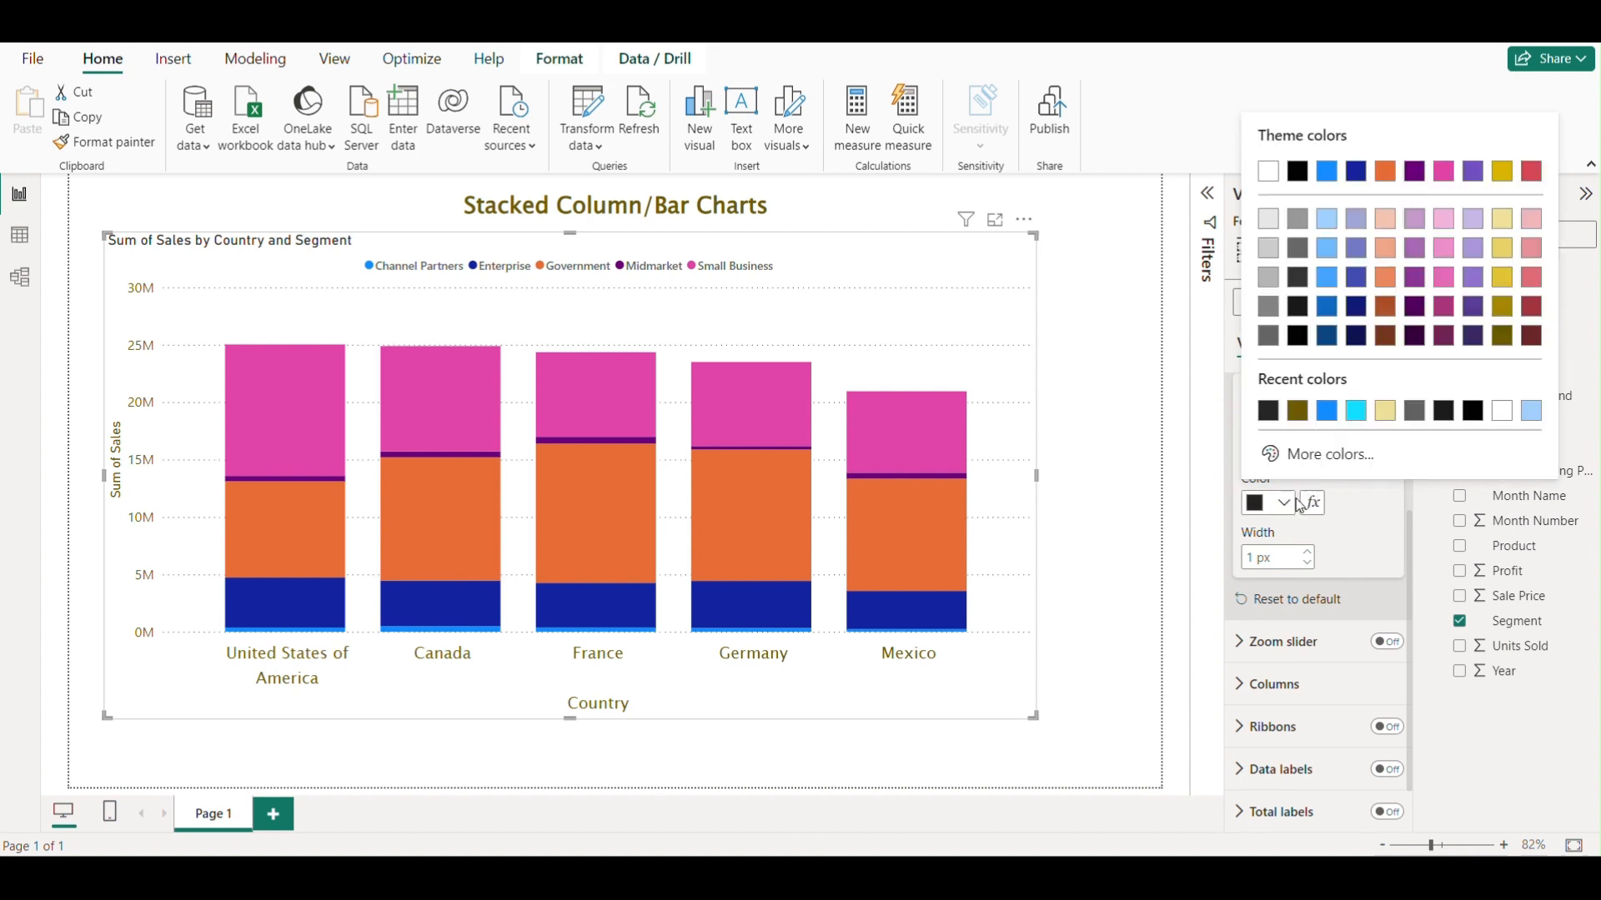
pyautogui.click(1421, 415)
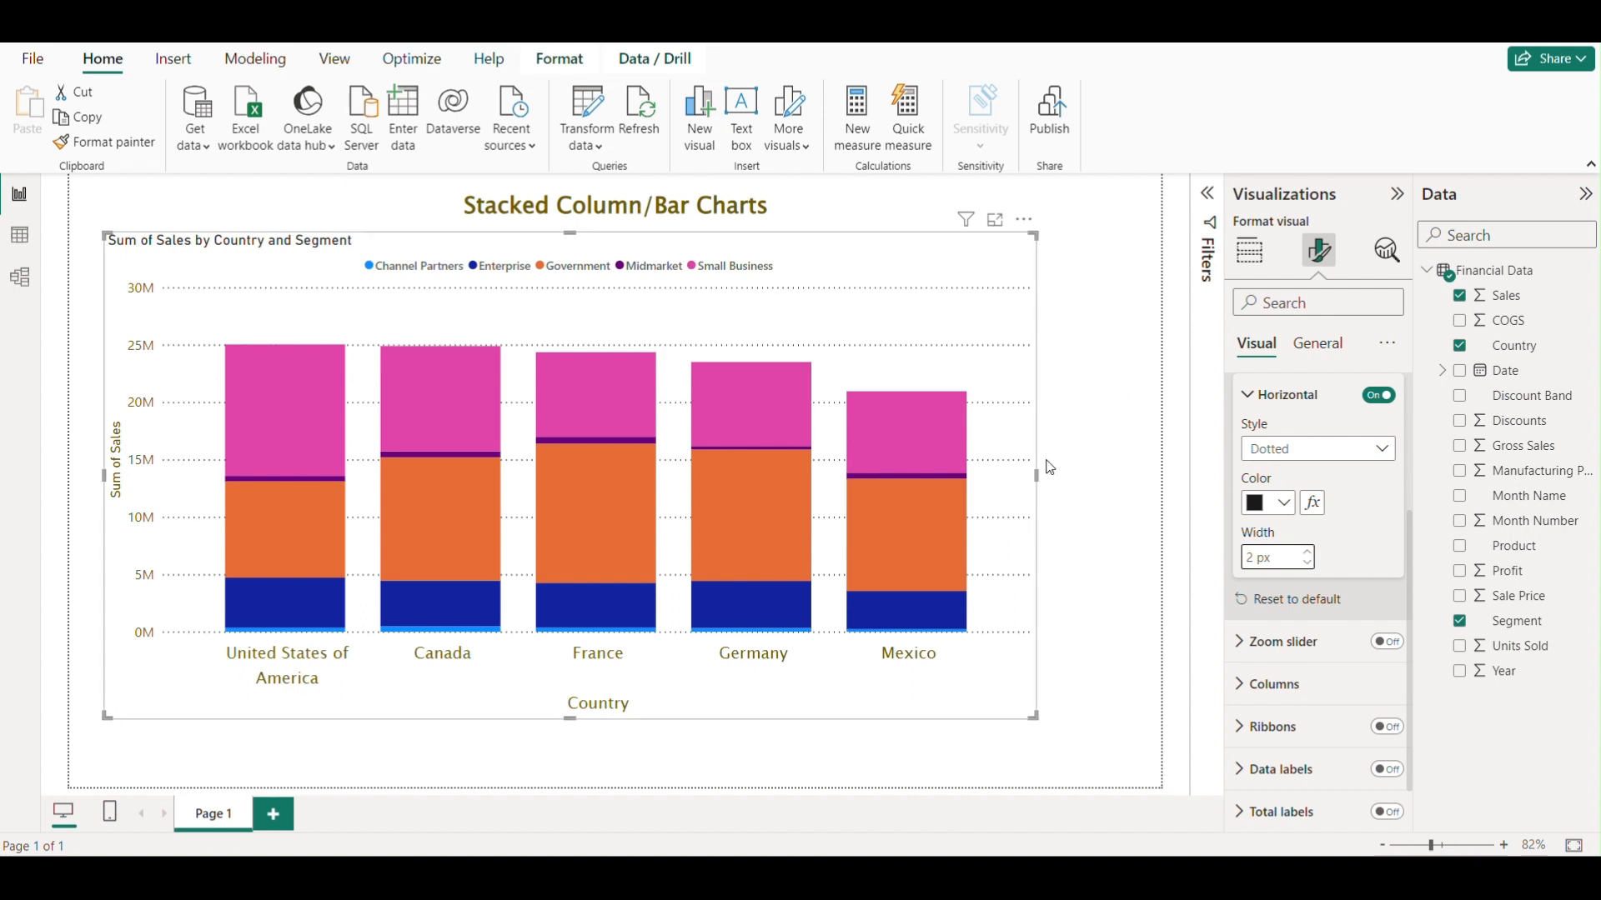
pyautogui.scroll(3, 1313, 459)
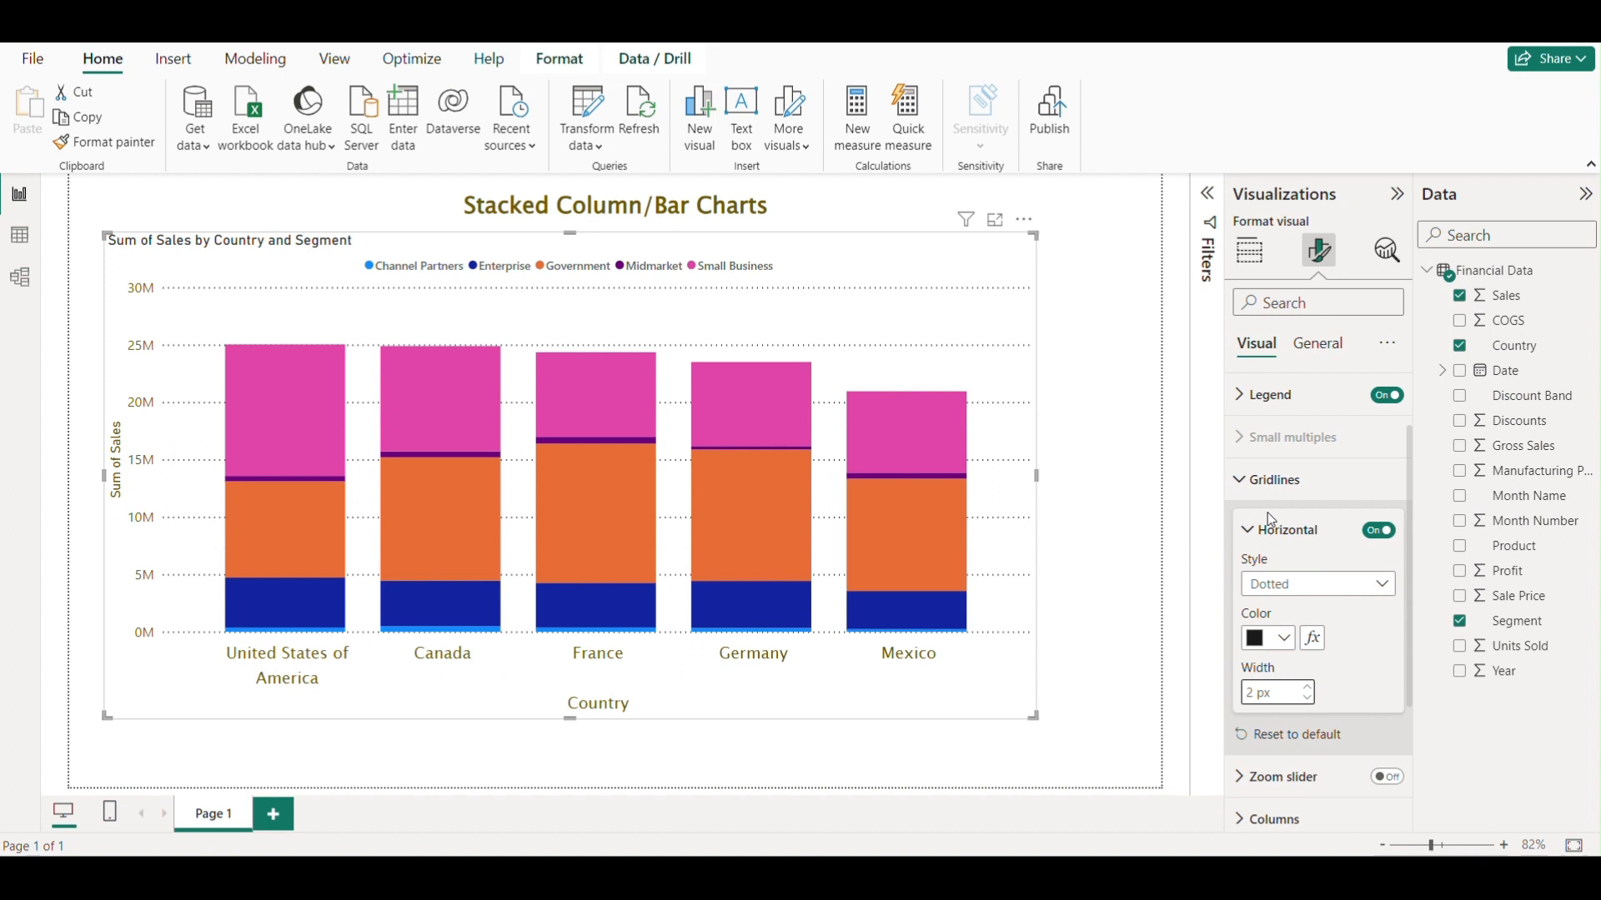
pyautogui.click(1269, 479)
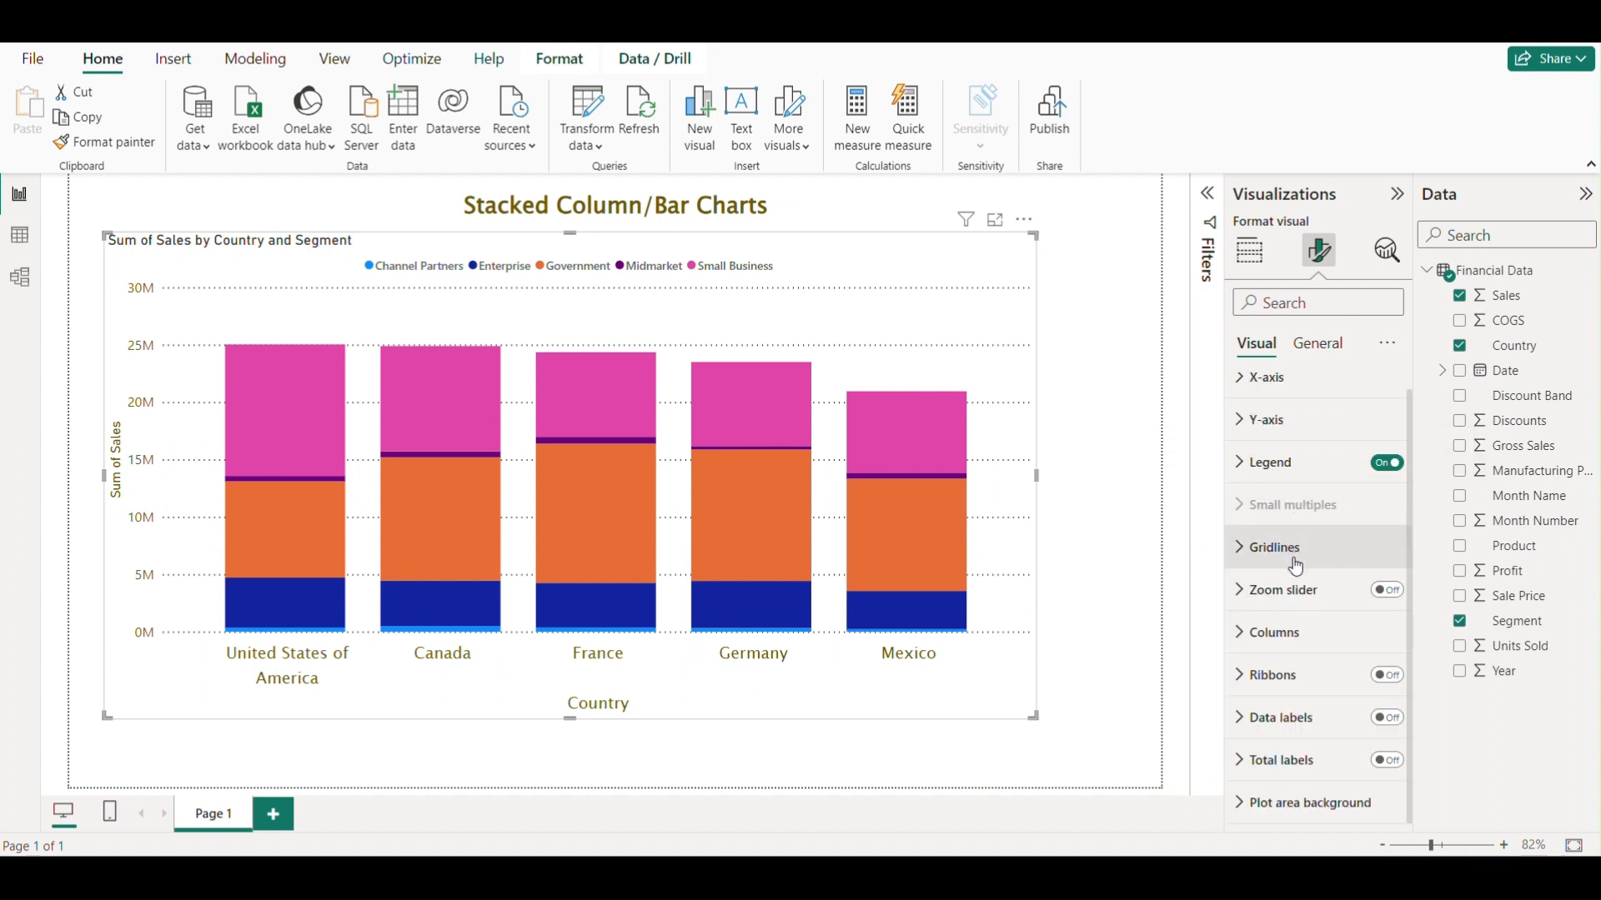
pyautogui.click(1244, 594)
pyautogui.click(1244, 593)
pyautogui.click(1387, 592)
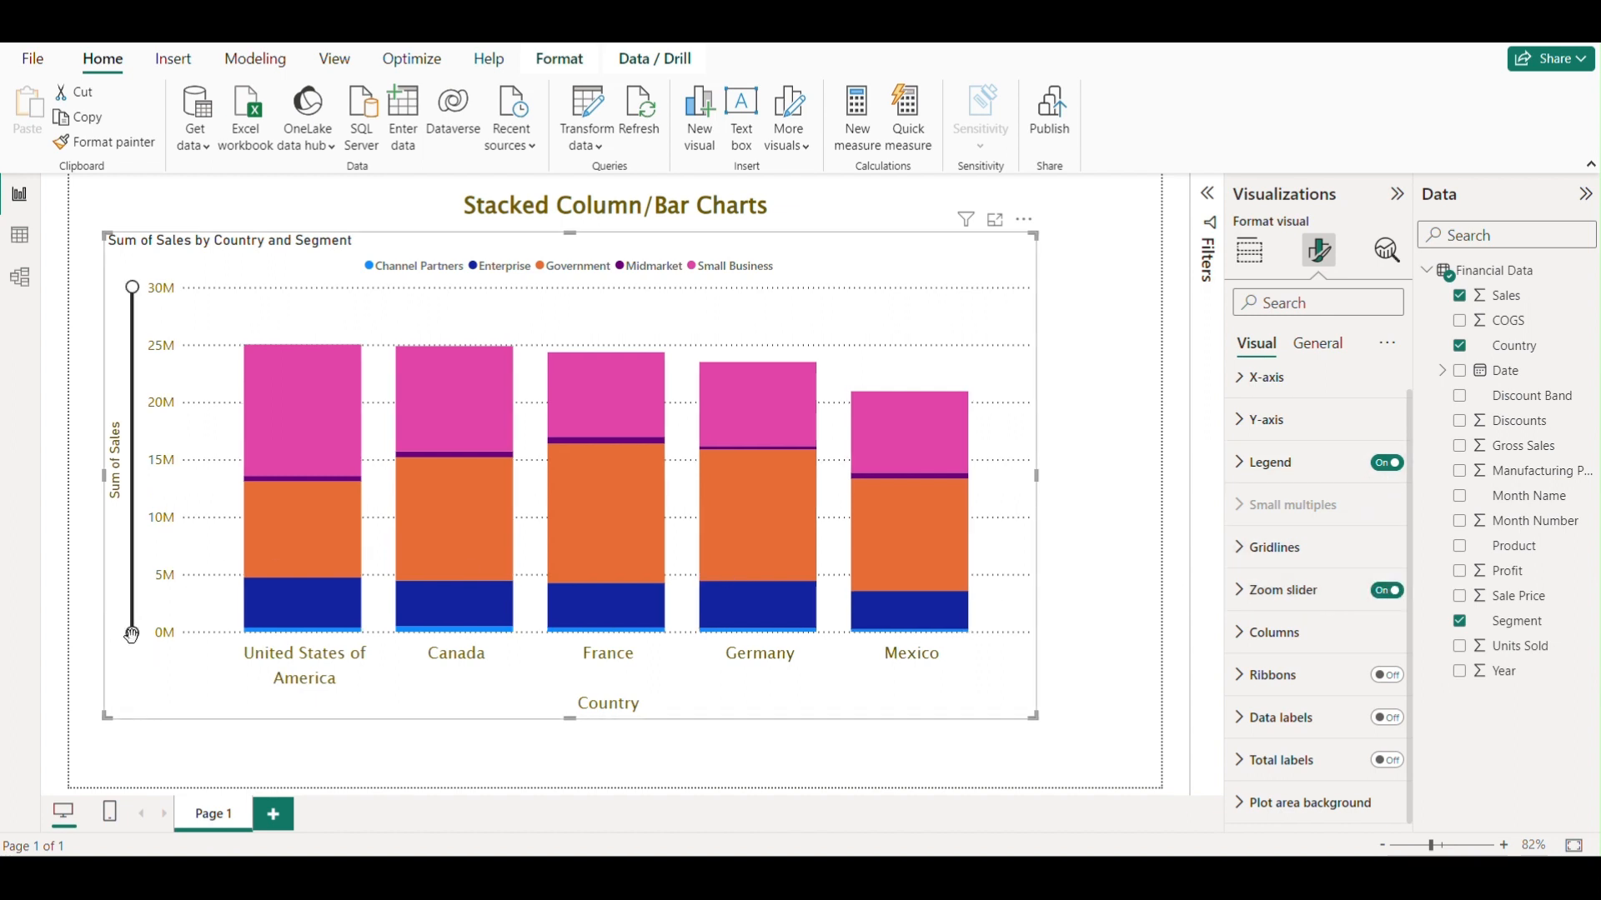
pyautogui.moveTo(132, 633)
pyautogui.mouseDown()
pyautogui.moveTo(132, 519)
pyautogui.moveTo(119, 653)
pyautogui.mouseUp()
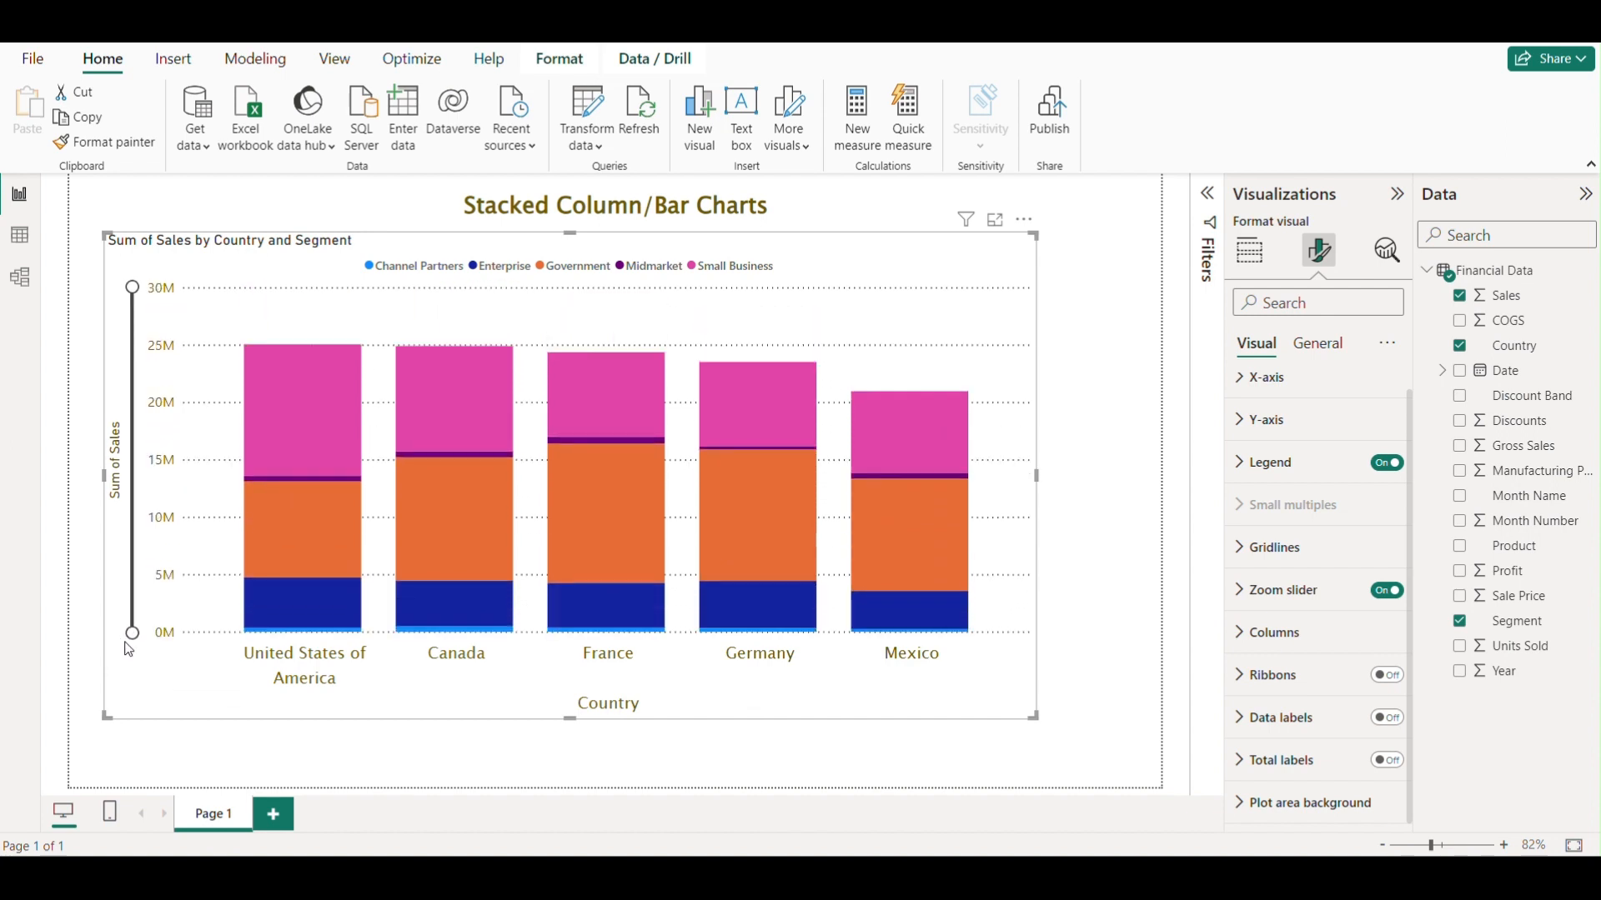
pyautogui.click(1386, 590)
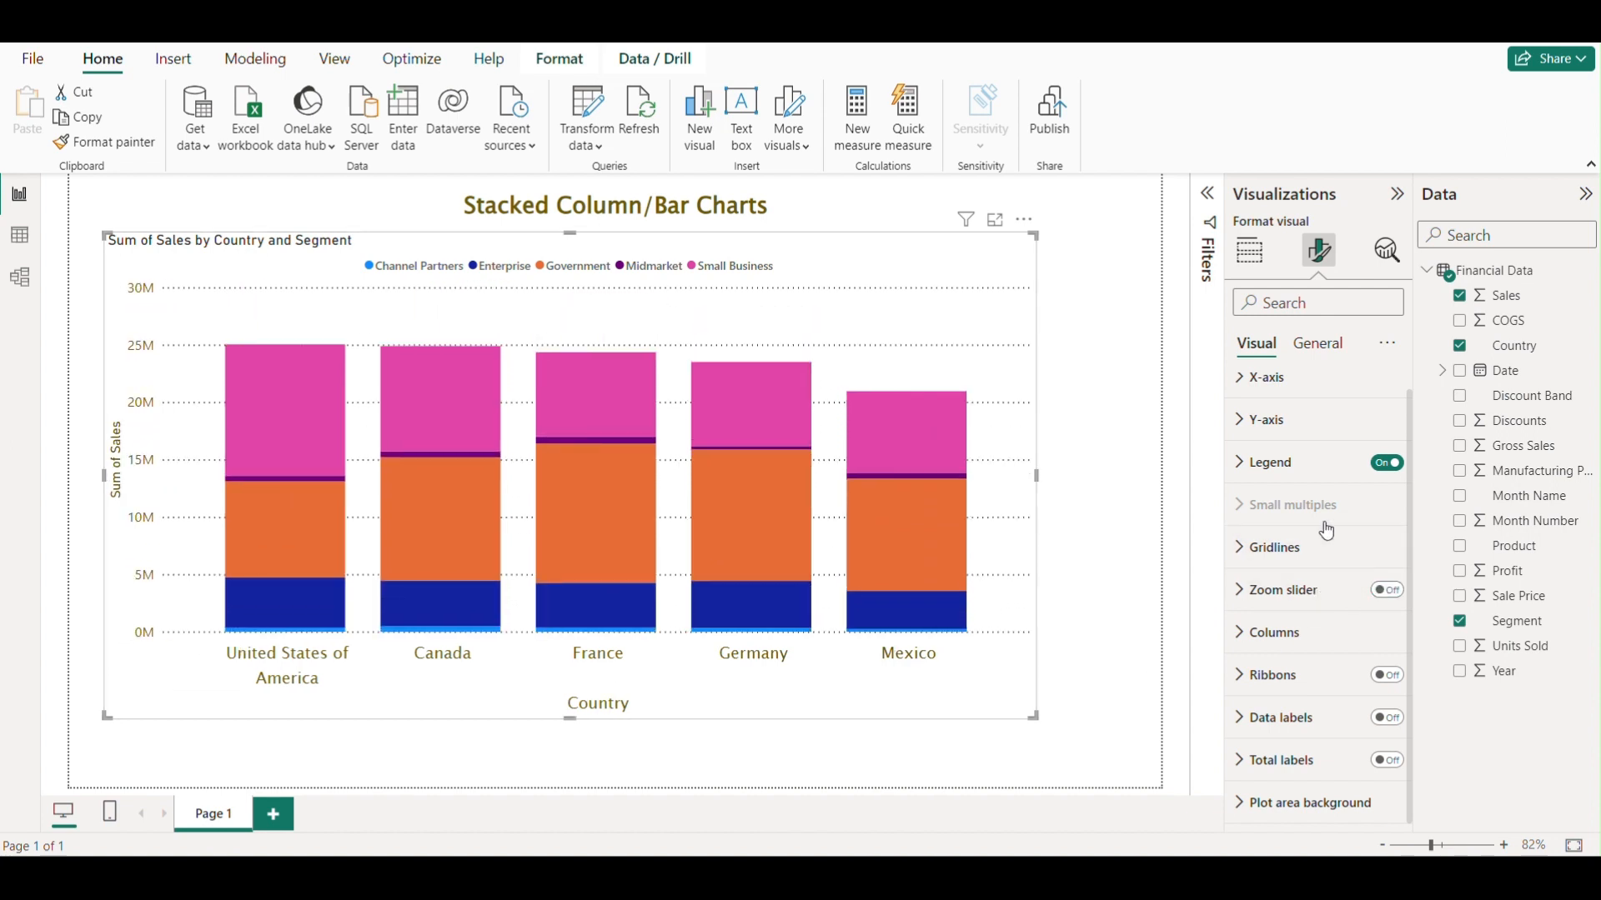
# Reselect the chart, expand its Columns formatting options and review the series and colour settings.
pyautogui.click(1126, 382)
pyautogui.click(1031, 342)
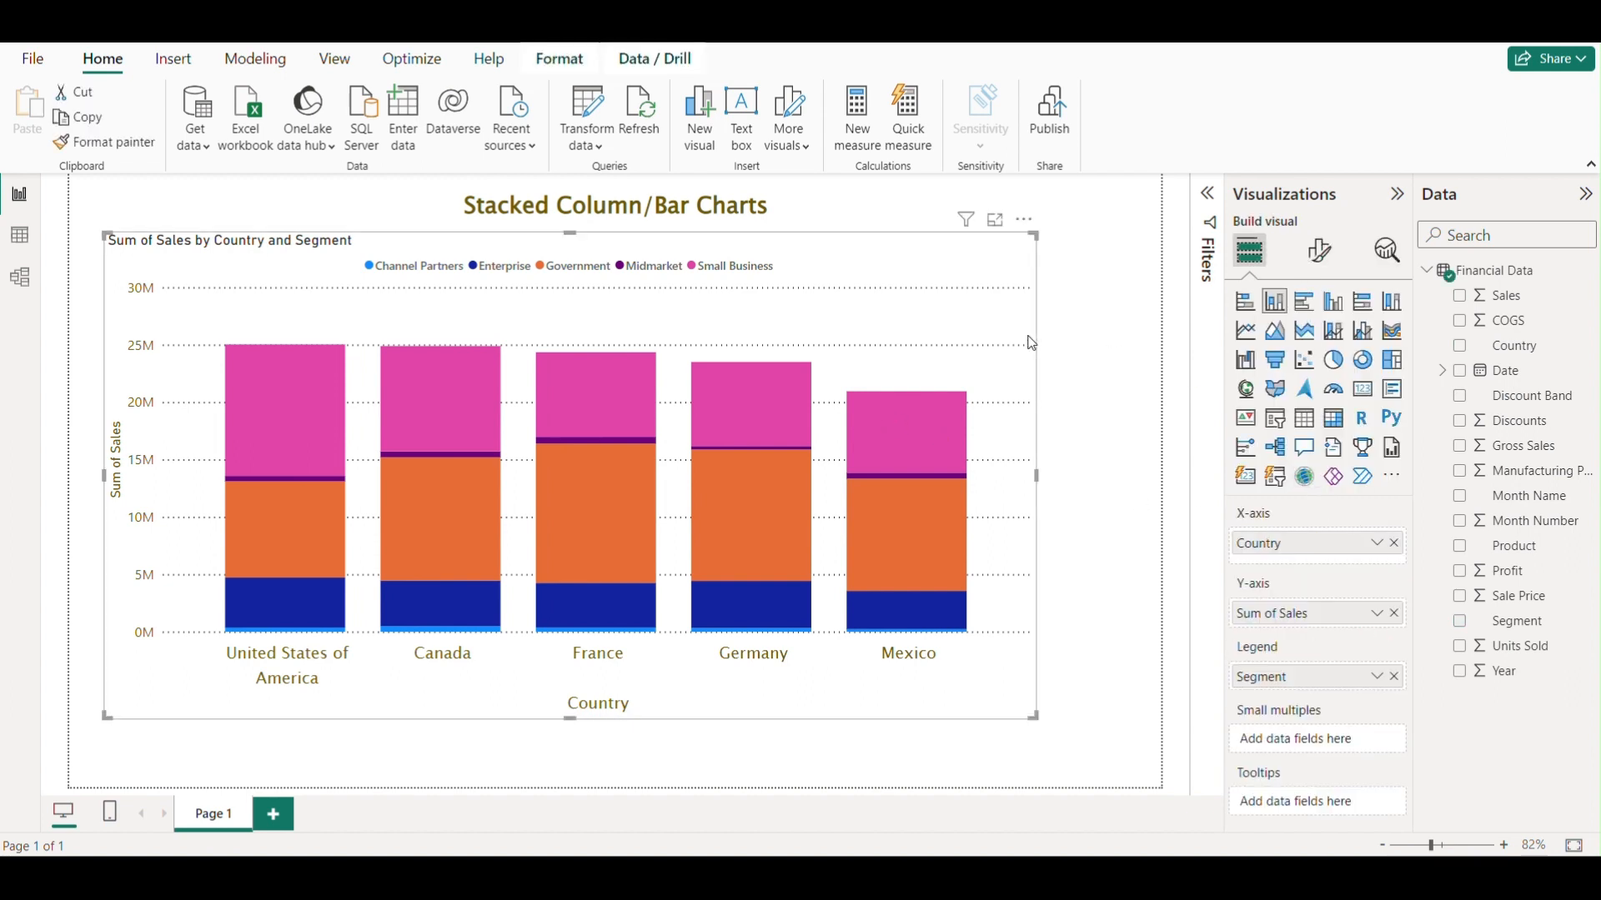
pyautogui.click(1319, 250)
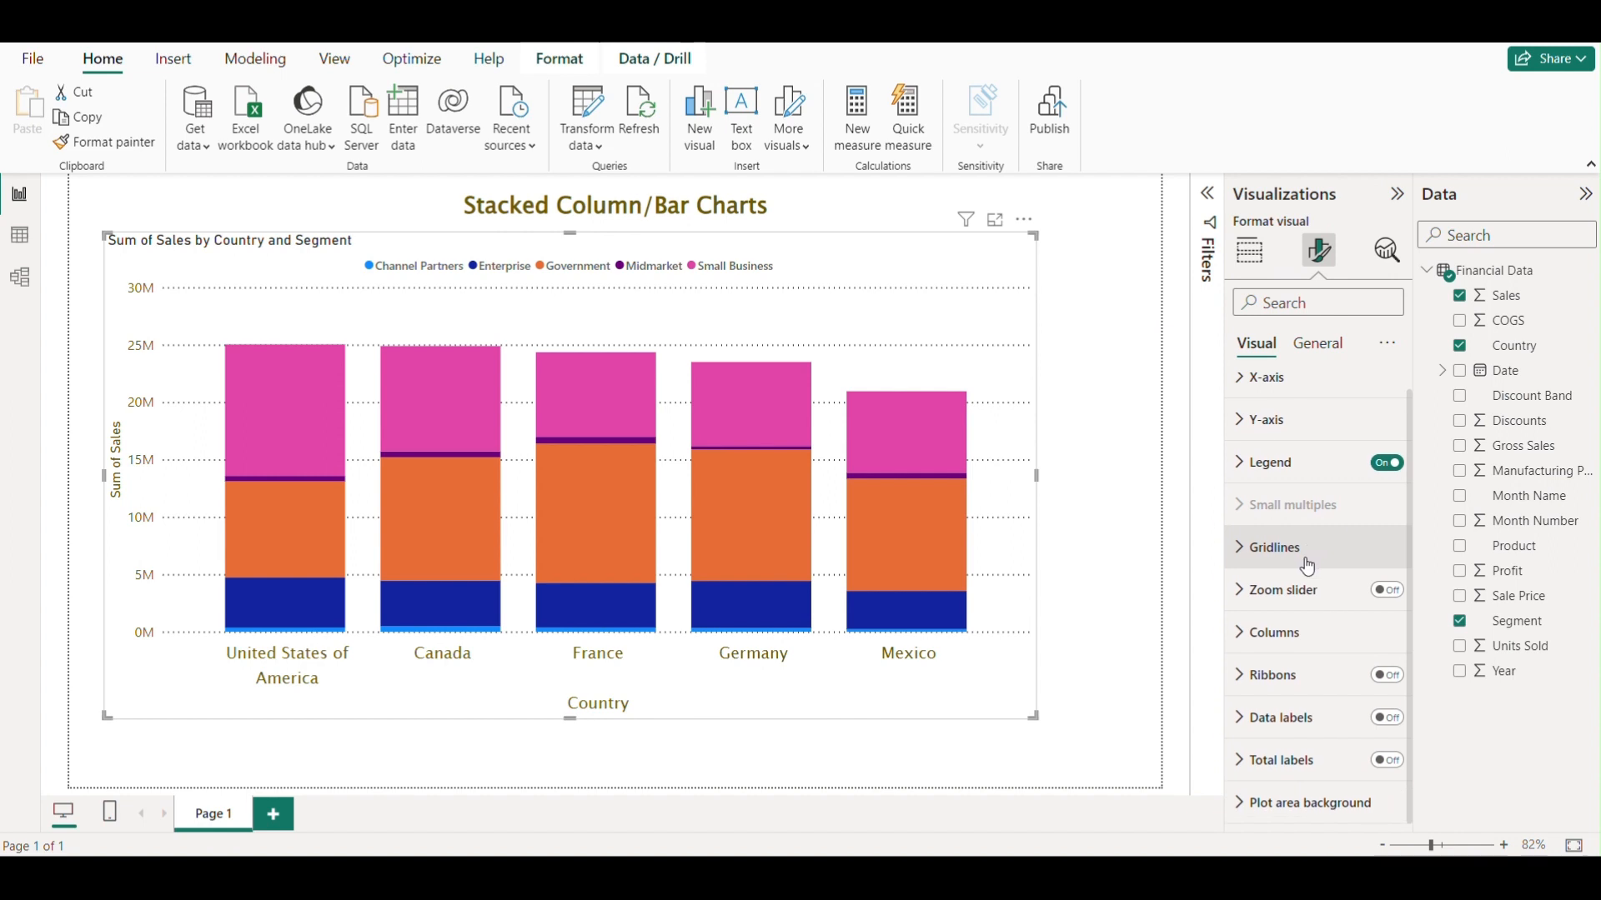
pyautogui.click(1241, 638)
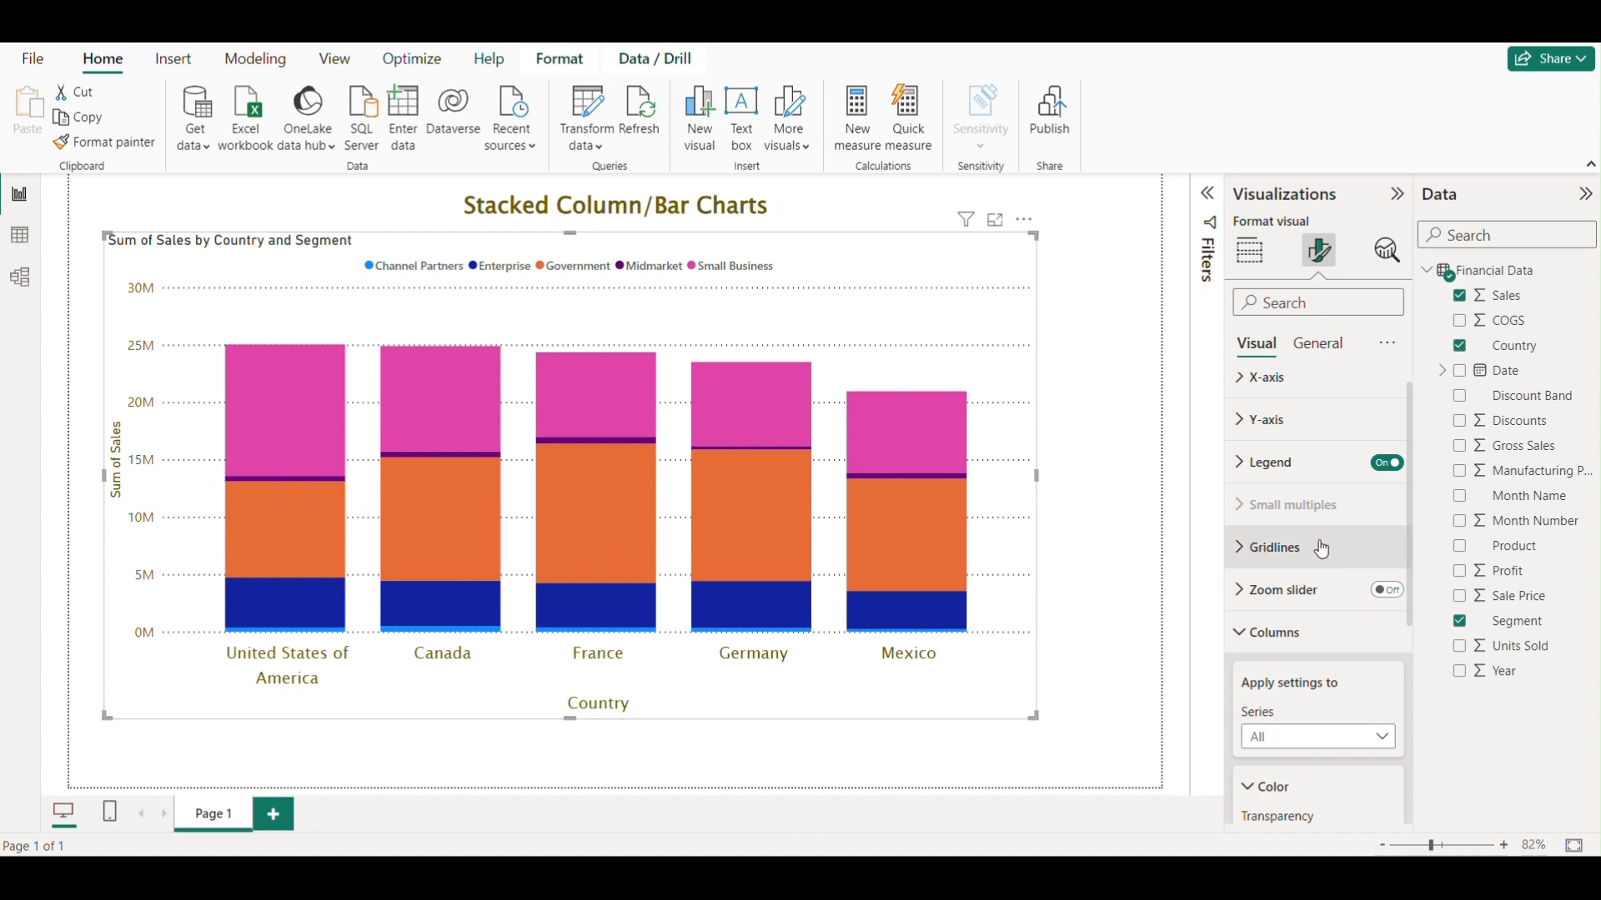
pyautogui.scroll(-3, 1325, 543)
pyautogui.scroll(-1, 1322, 537)
pyautogui.scroll(1, 1318, 532)
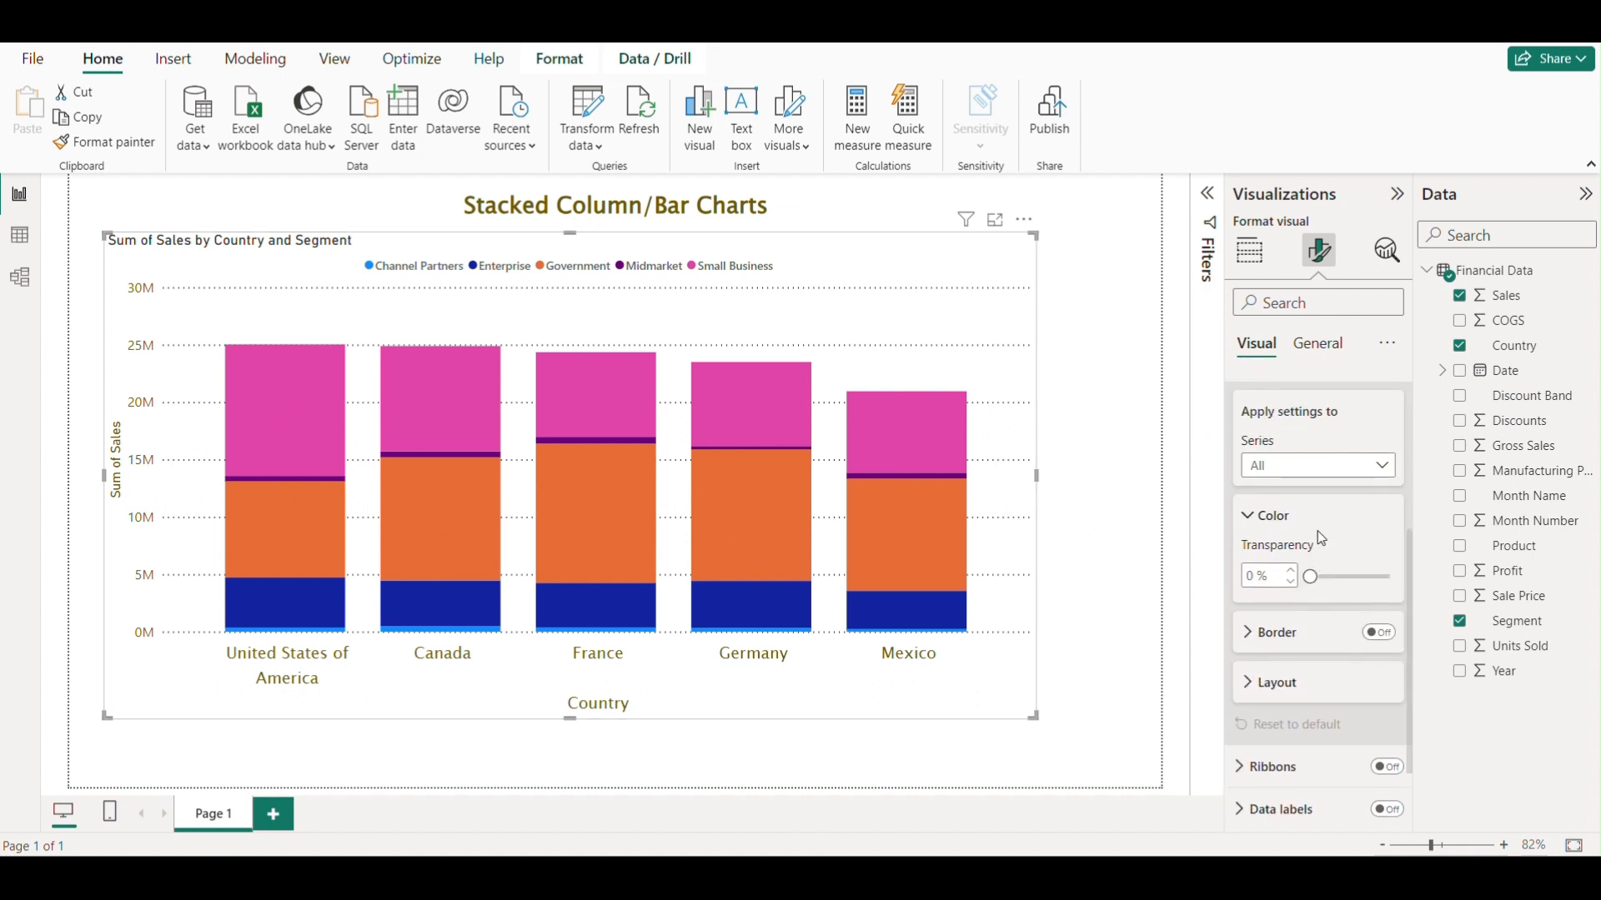
pyautogui.scroll(1, 1319, 533)
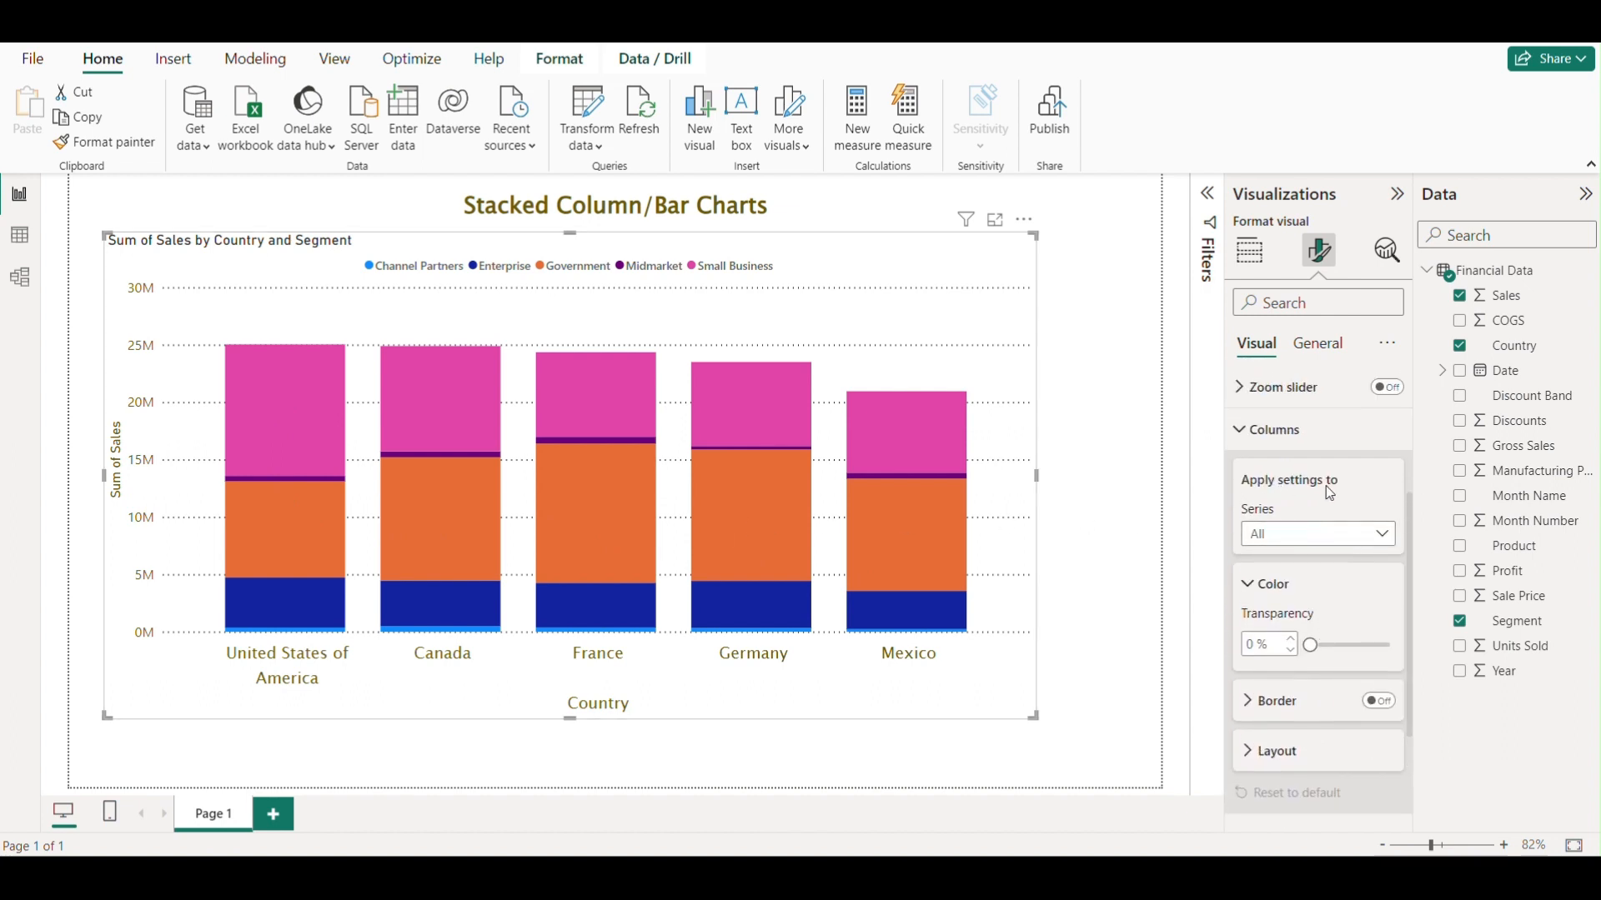
pyautogui.click(1320, 538)
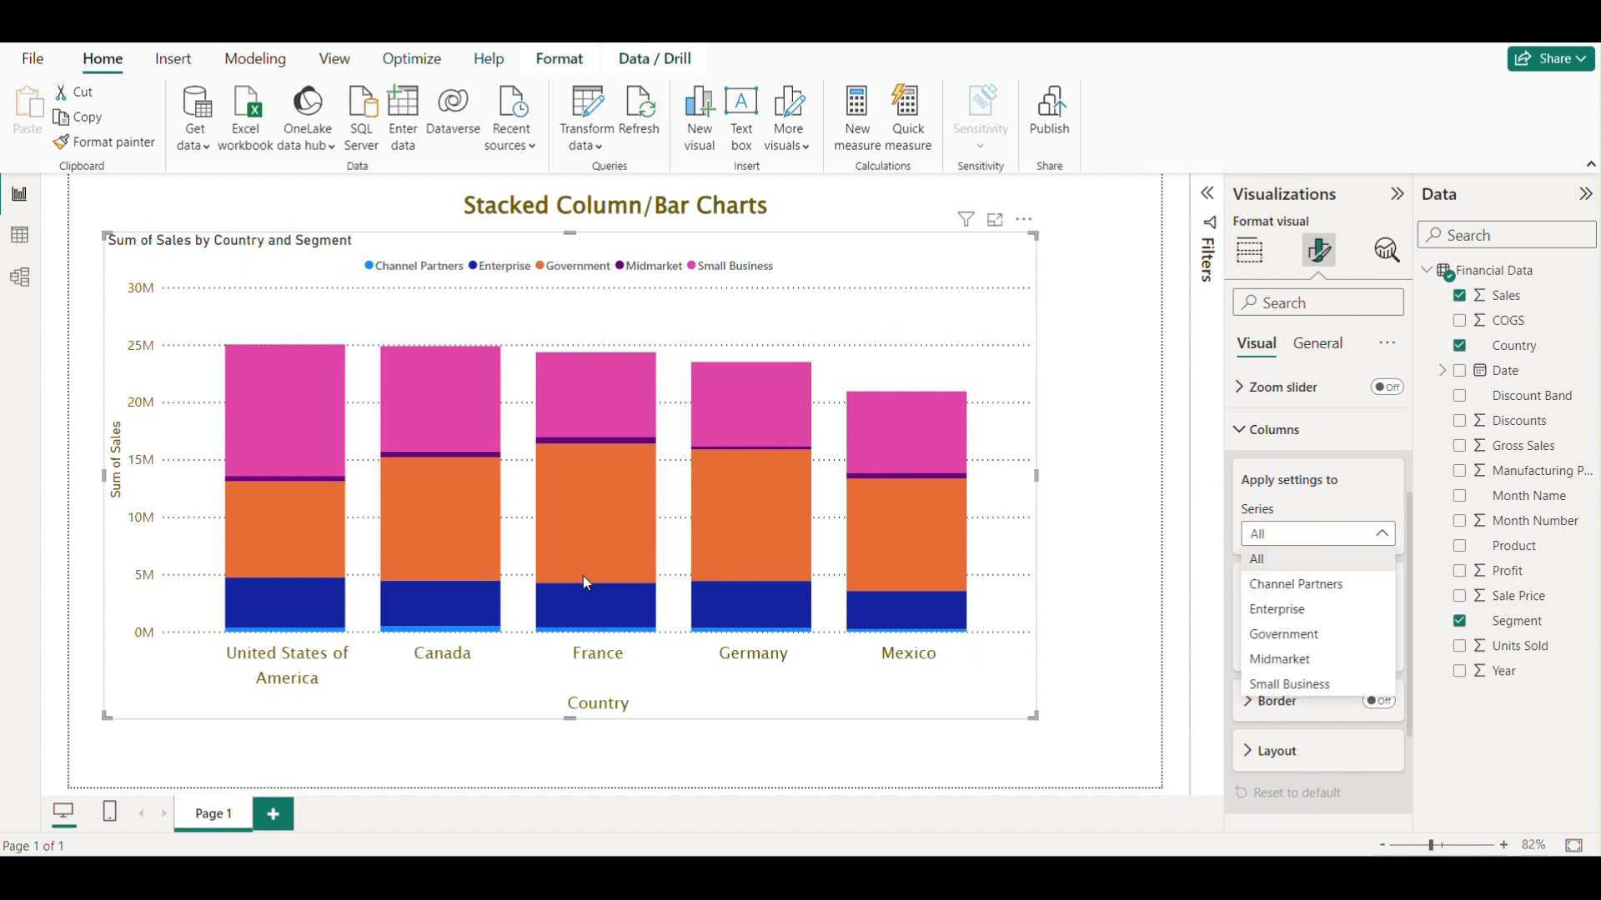
pyautogui.click(1285, 559)
pyautogui.scroll(-1, 1332, 539)
pyautogui.scroll(-1, 1332, 540)
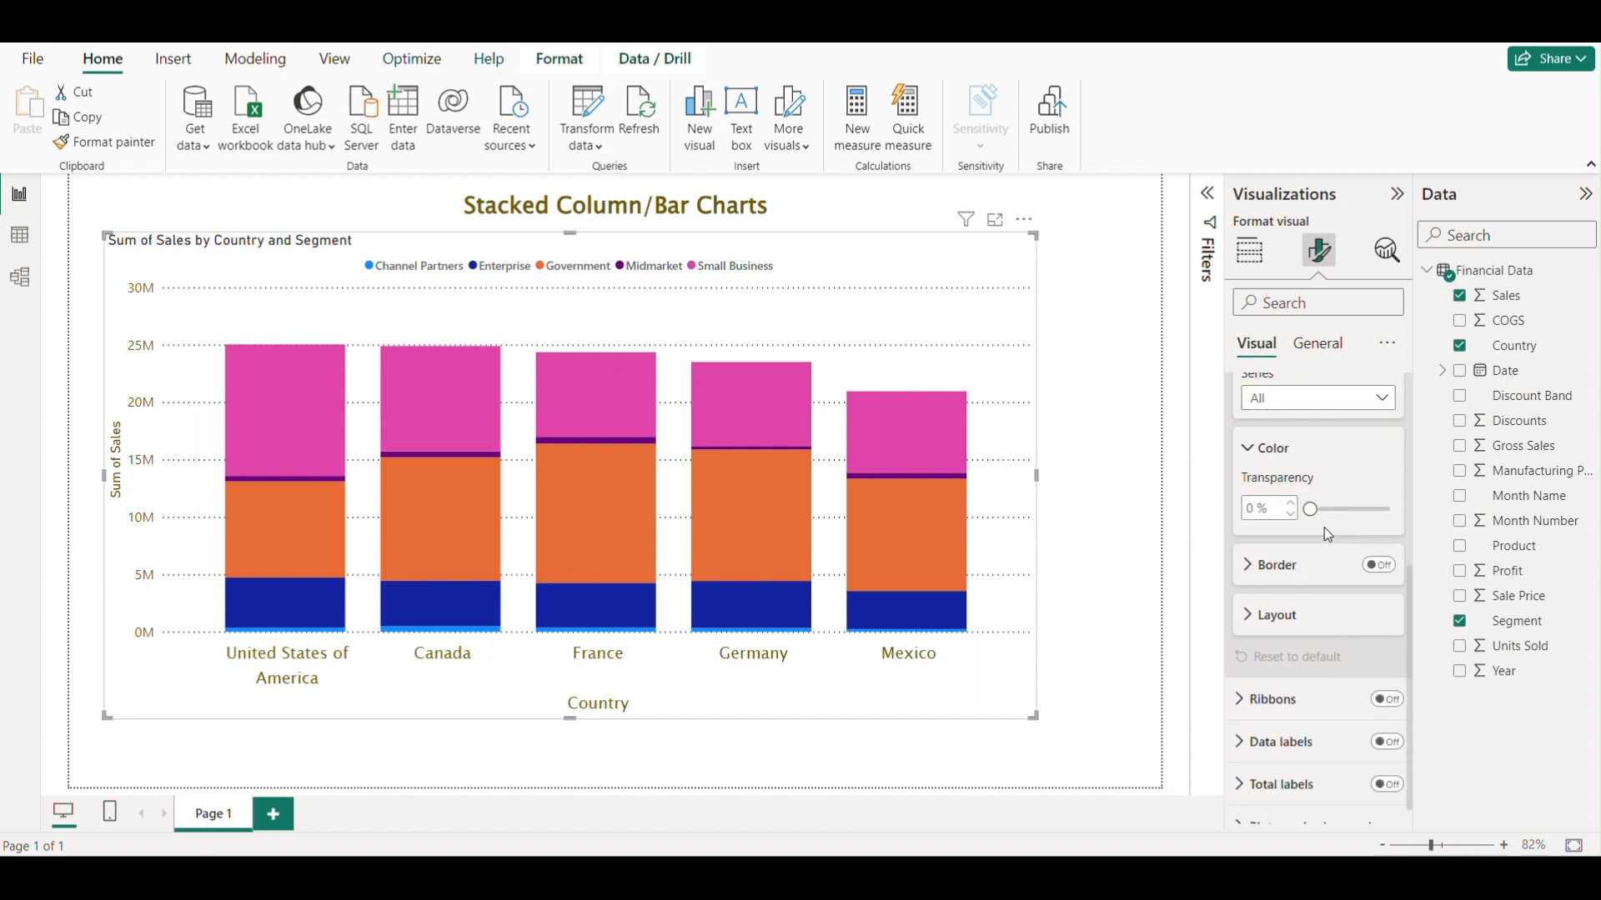
pyautogui.click(1248, 453)
pyautogui.click(1263, 501)
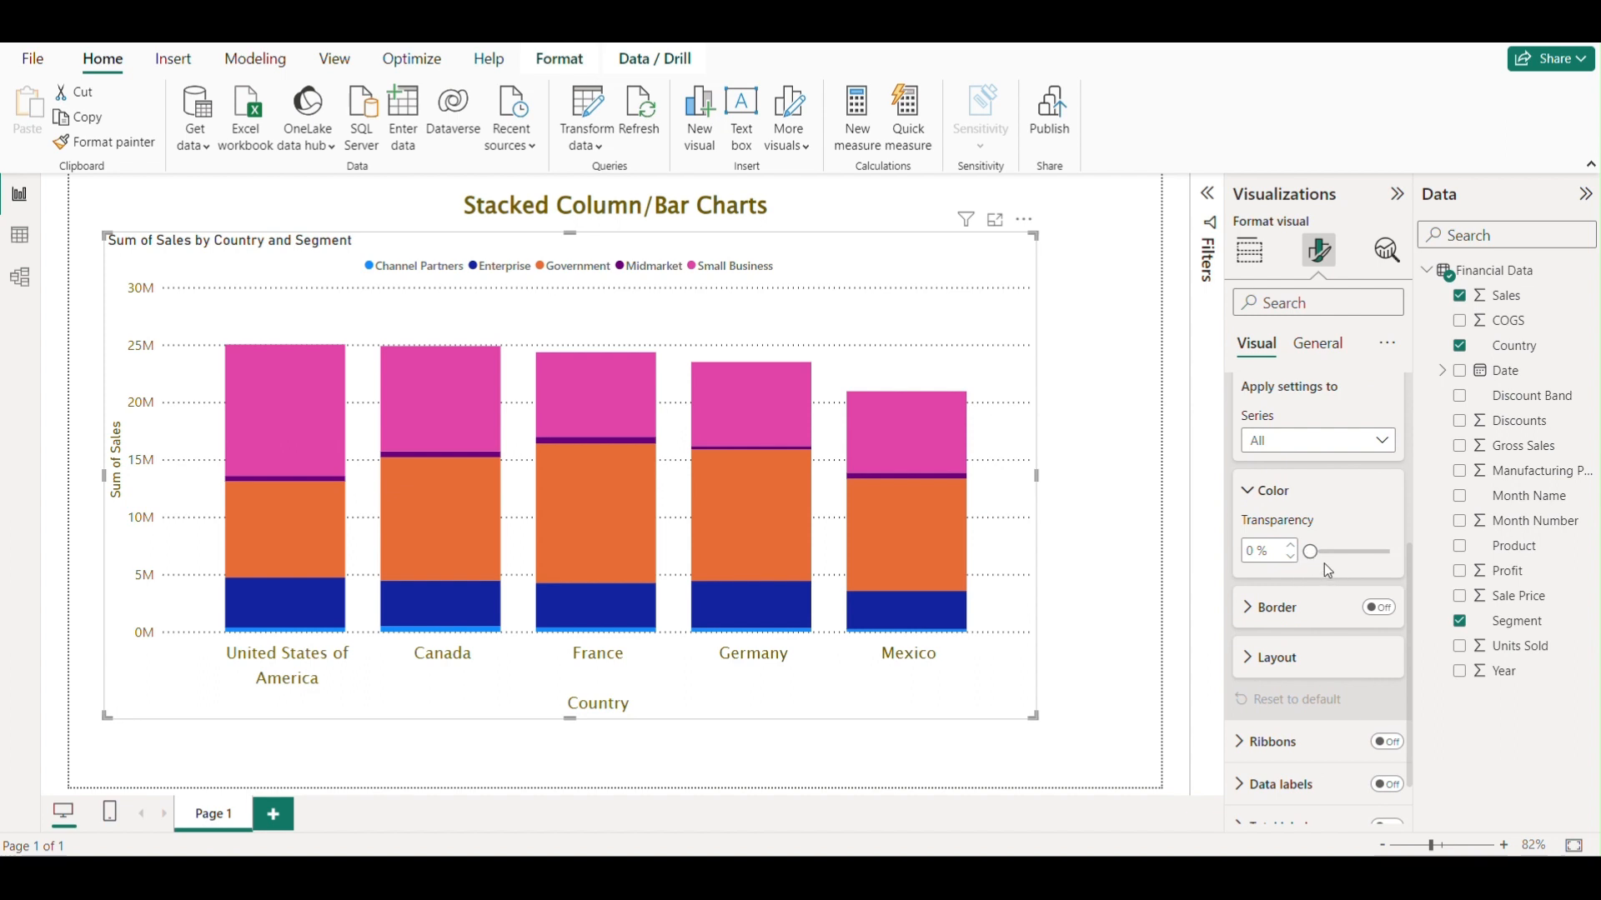
# Set the Channel Partners series column colour to light gold.
pyautogui.scroll(1, 1324, 563)
pyautogui.click(1301, 510)
pyautogui.click(1296, 558)
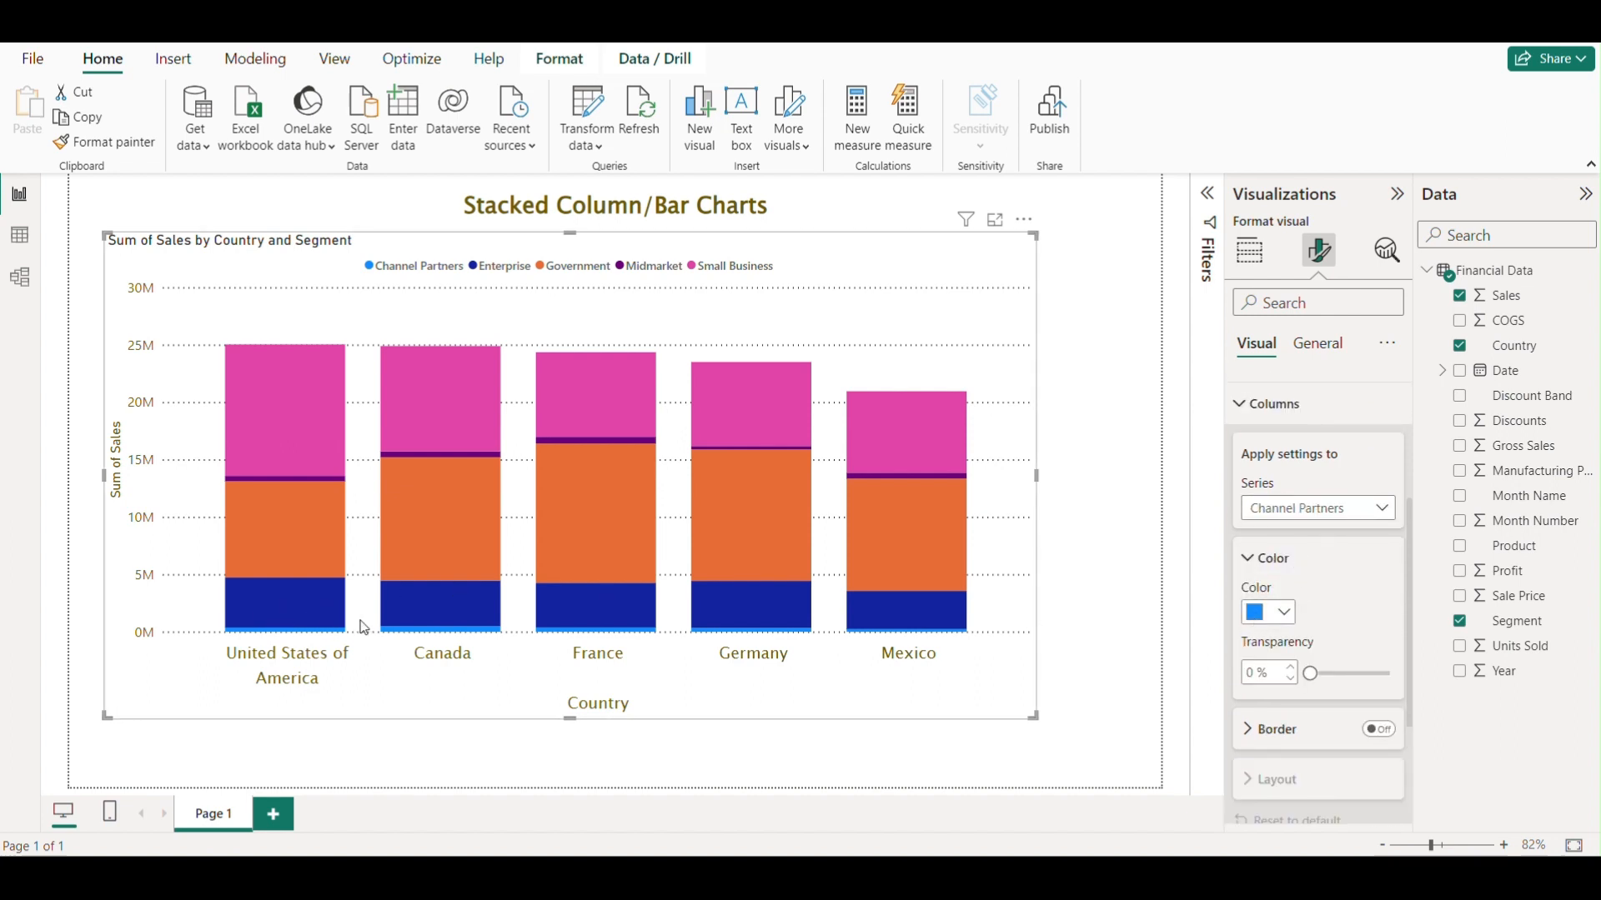
pyautogui.moveTo(336, 624)
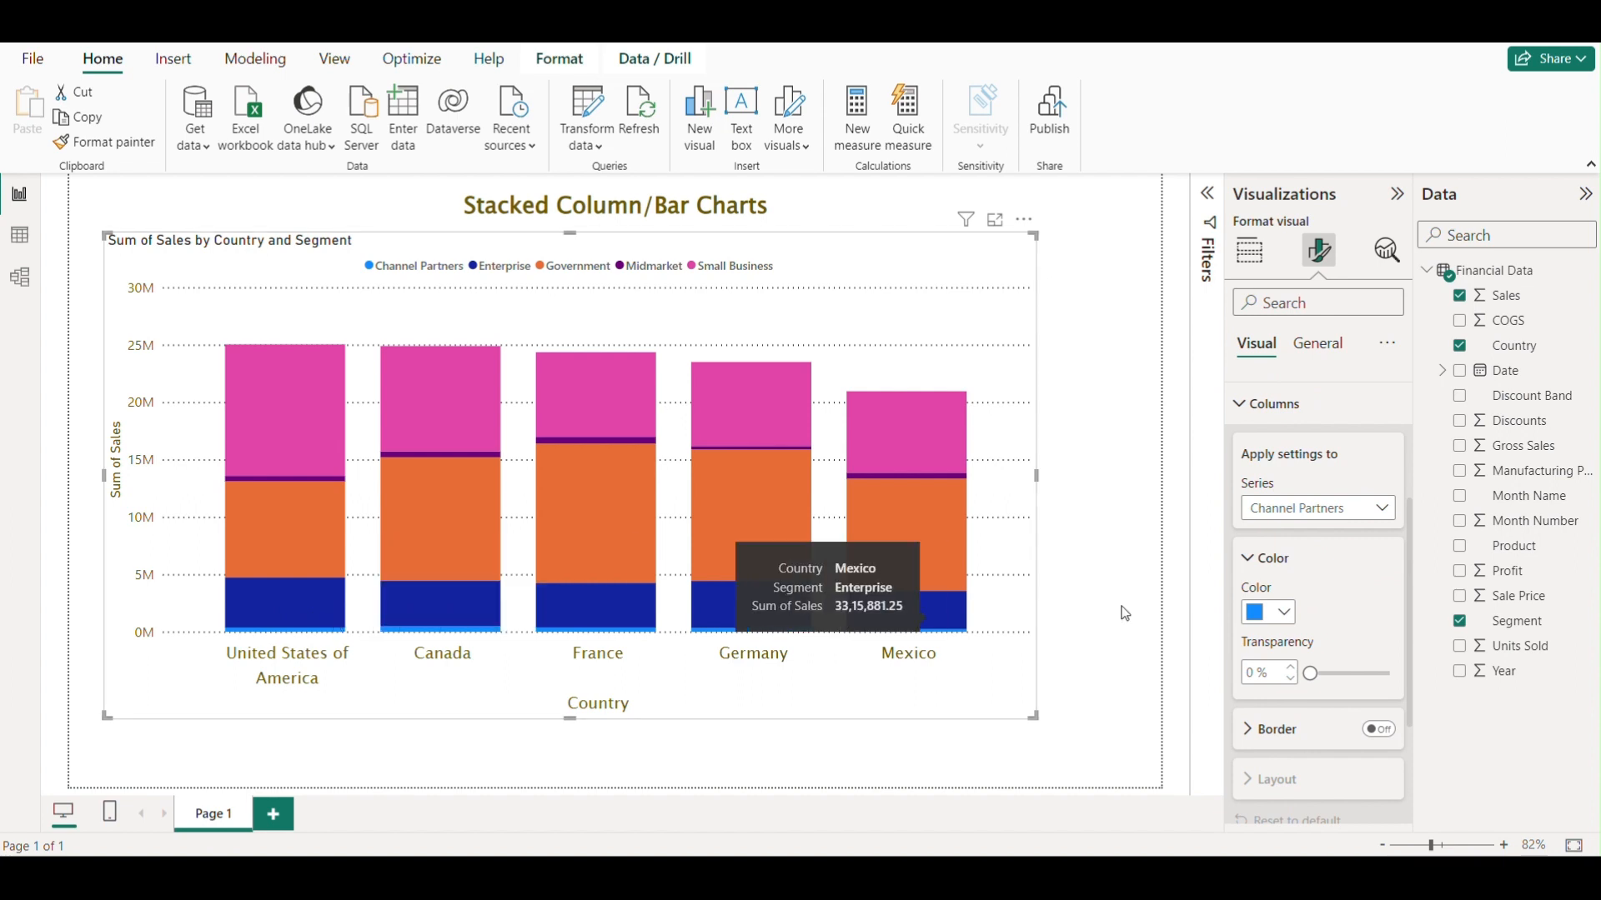
pyautogui.click(1282, 617)
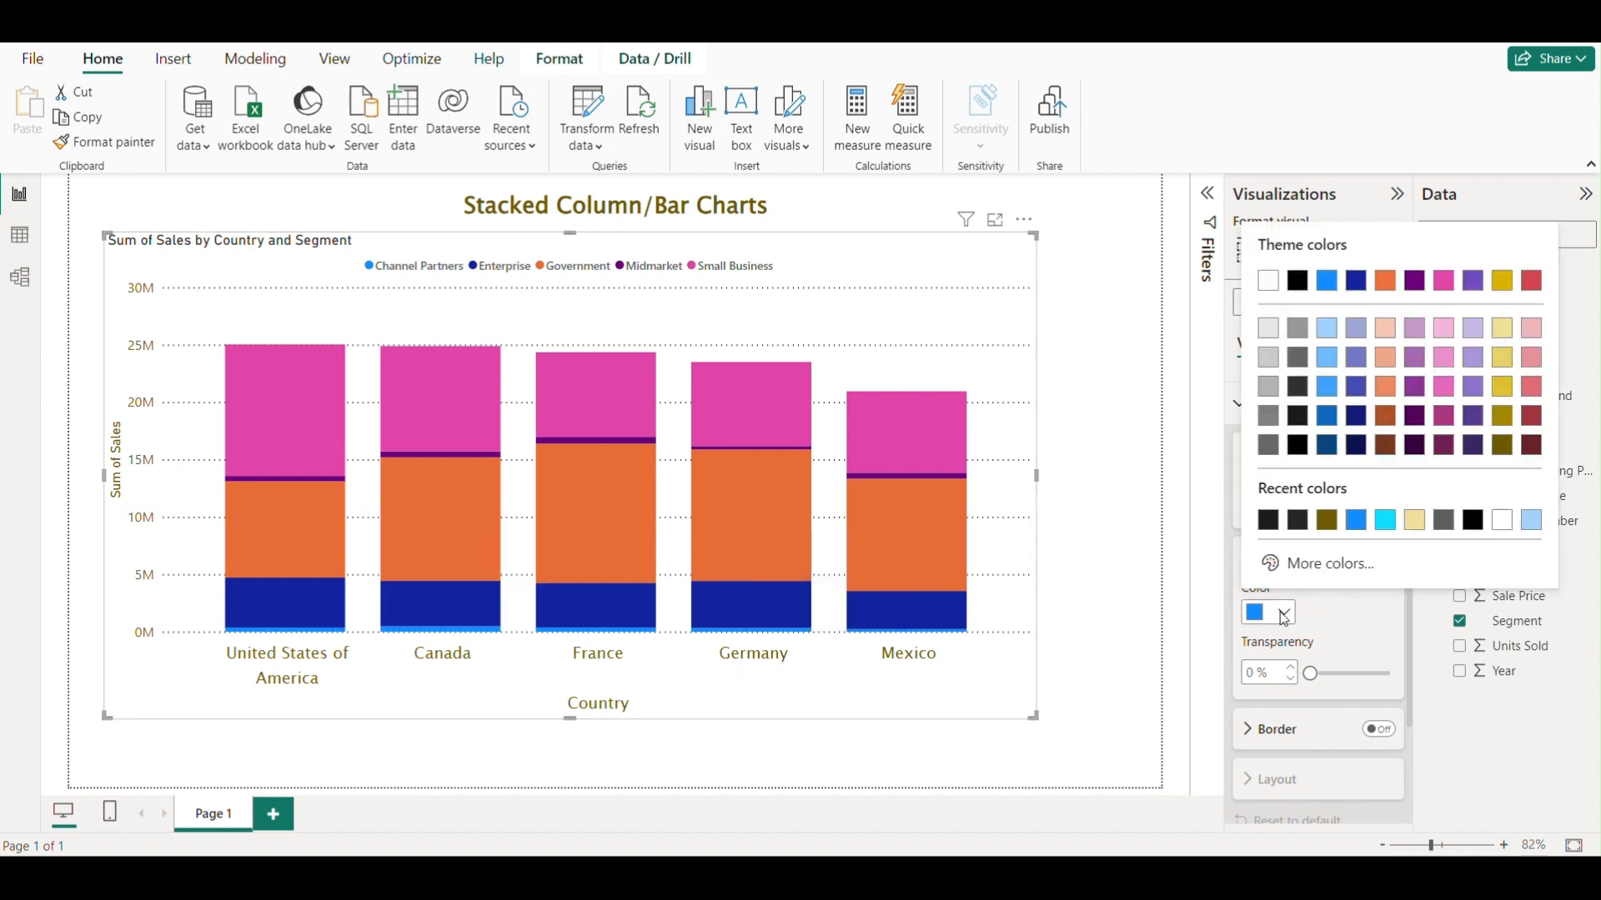
pyautogui.click(1504, 360)
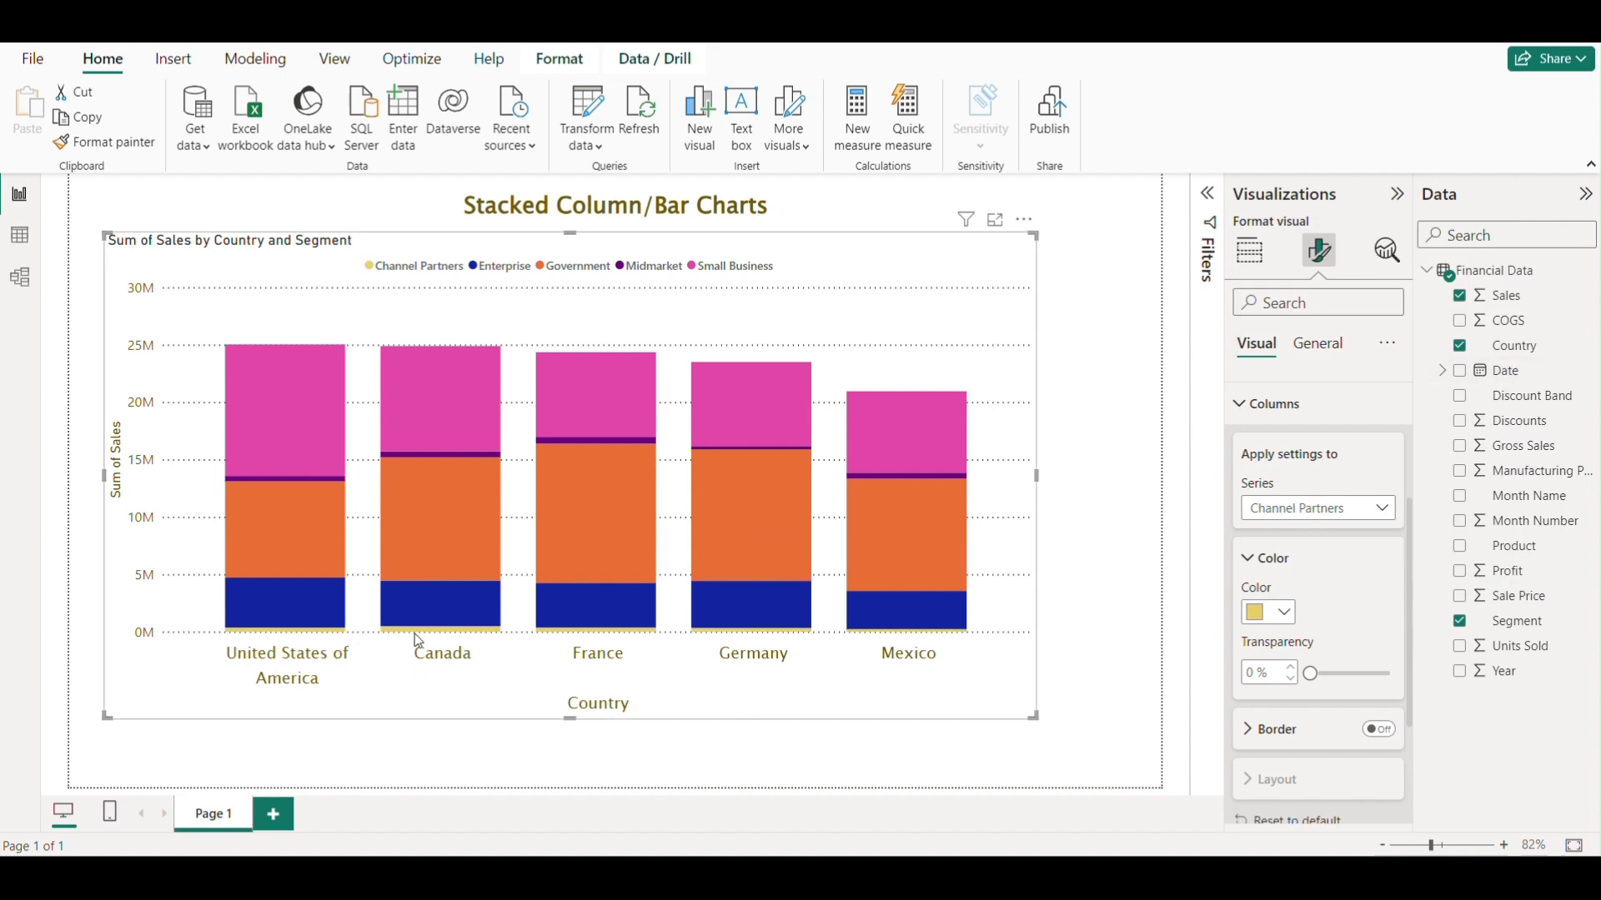
pyautogui.moveTo(478, 639)
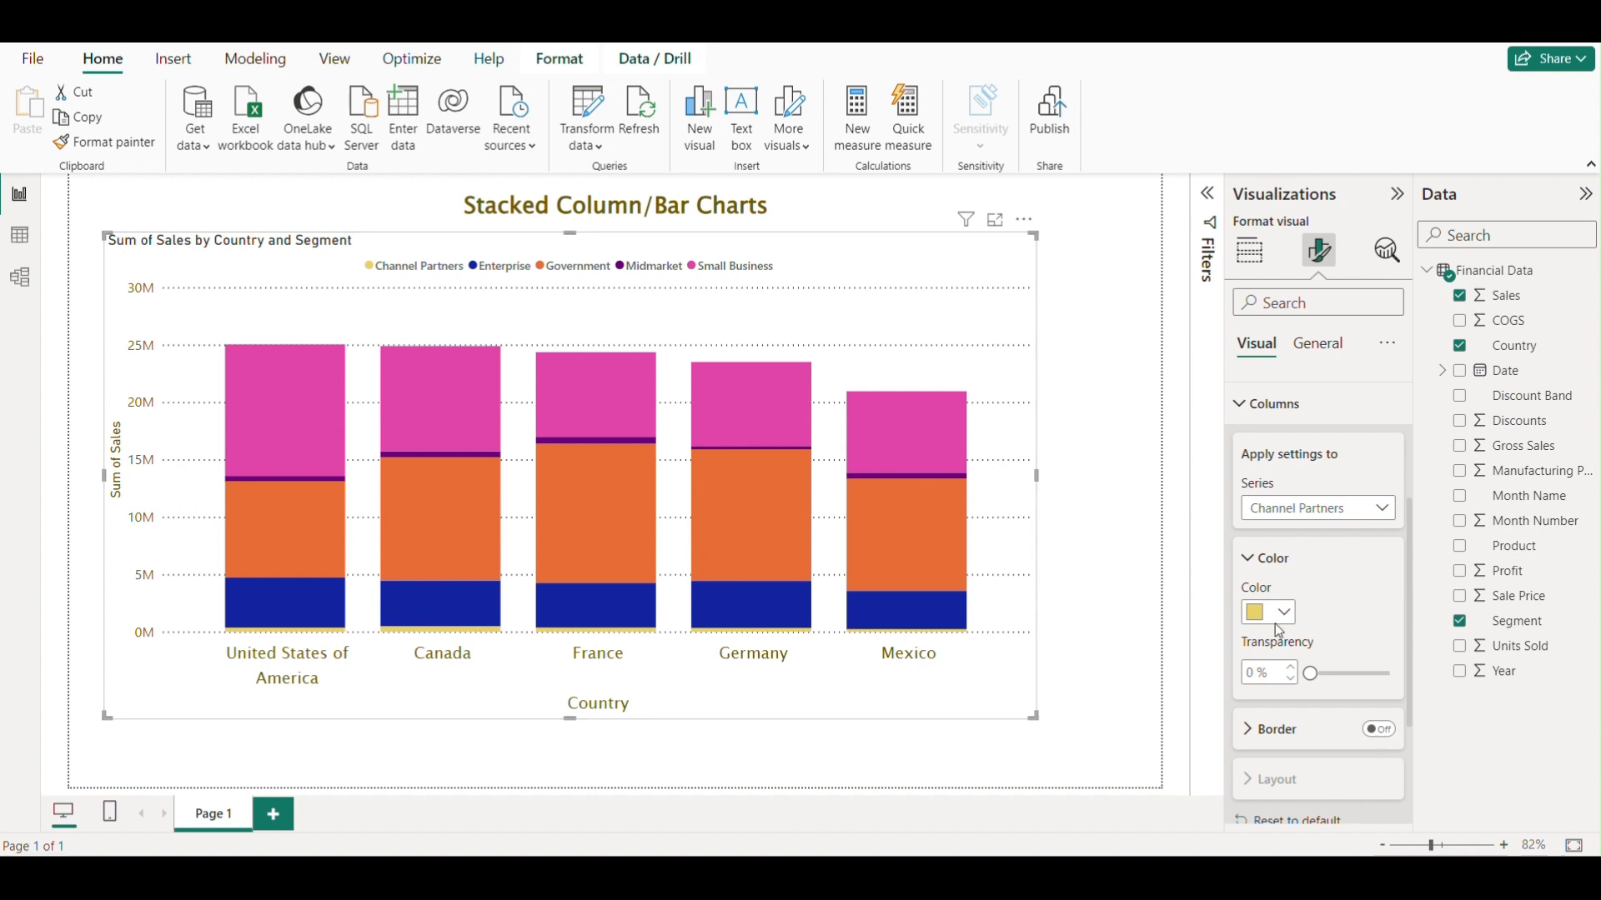
pyautogui.scroll(-1, 1323, 623)
pyautogui.scroll(-1, 1321, 620)
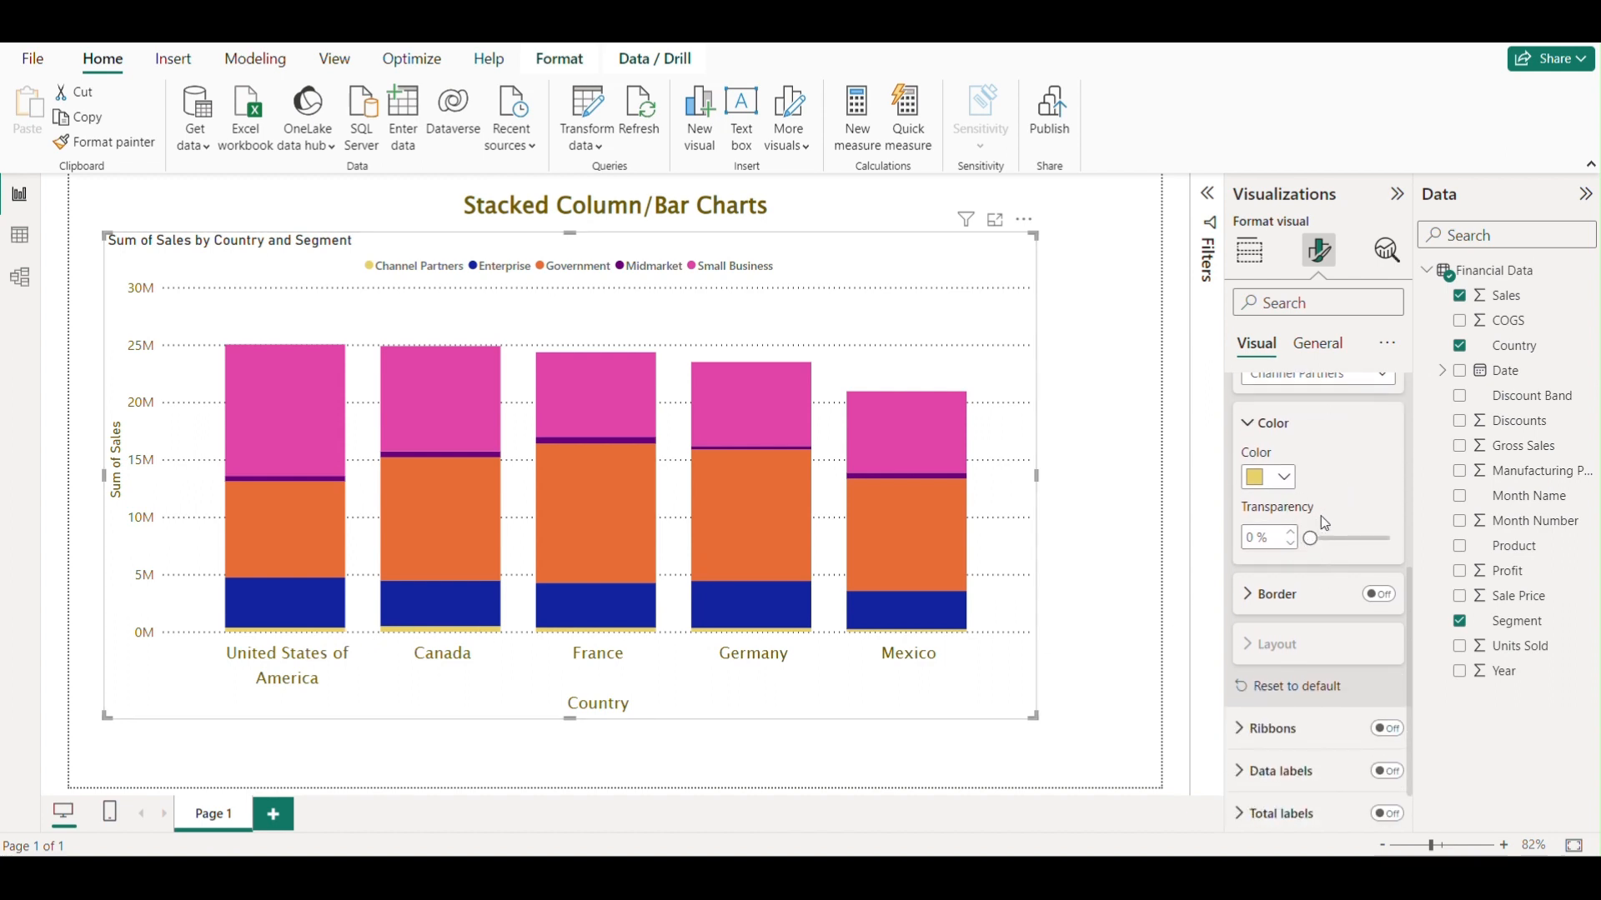
pyautogui.scroll(-1, 1309, 590)
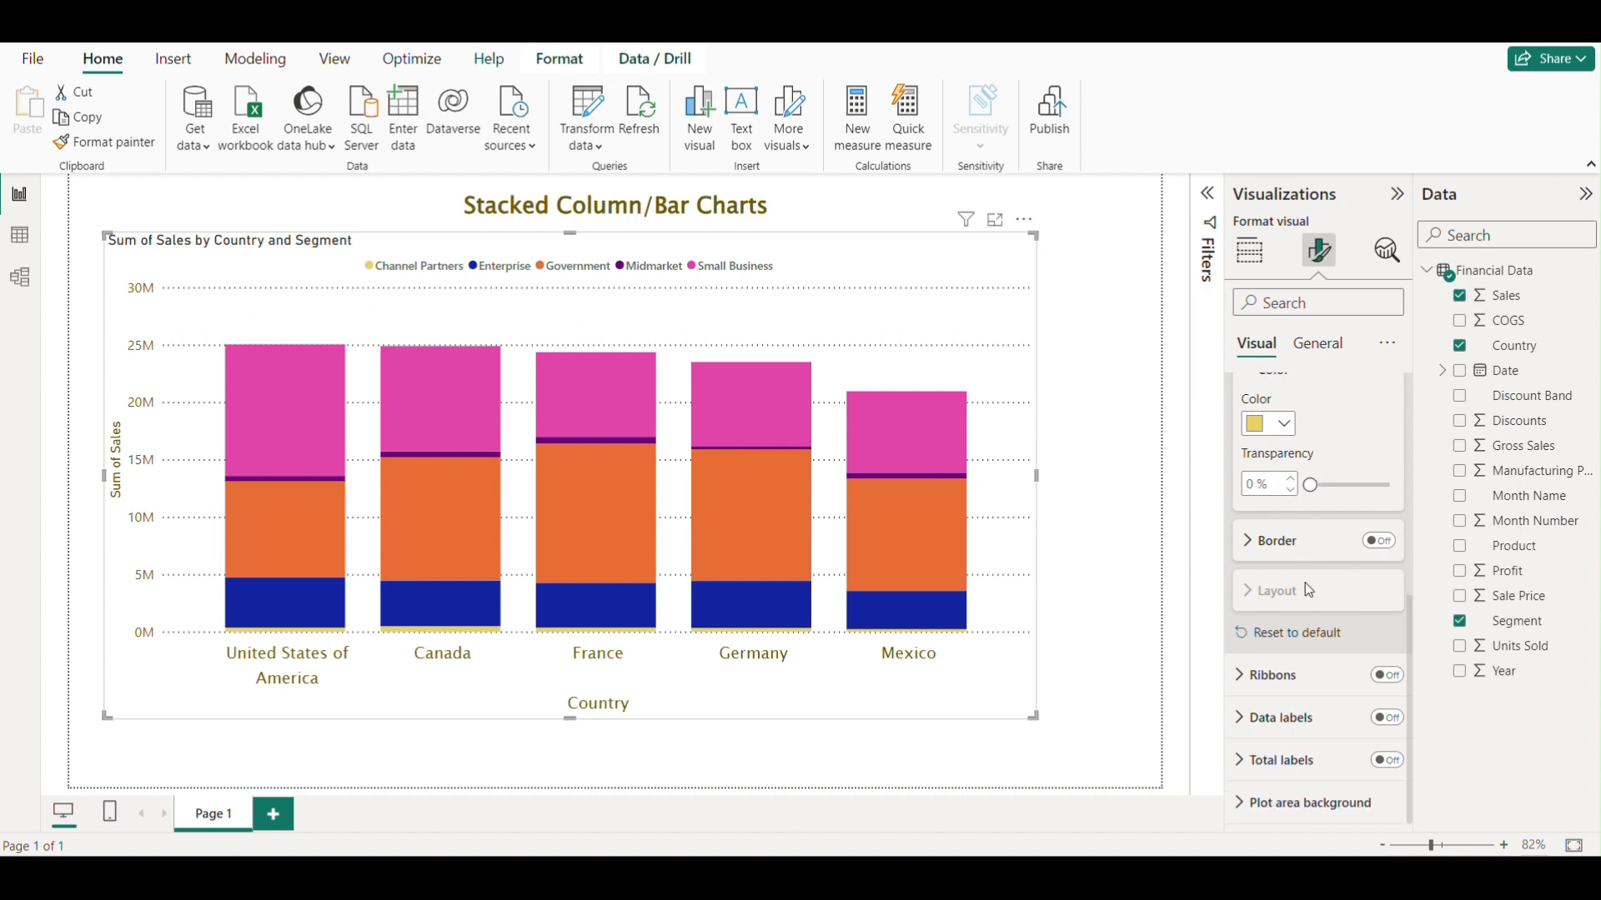
pyautogui.click(1281, 543)
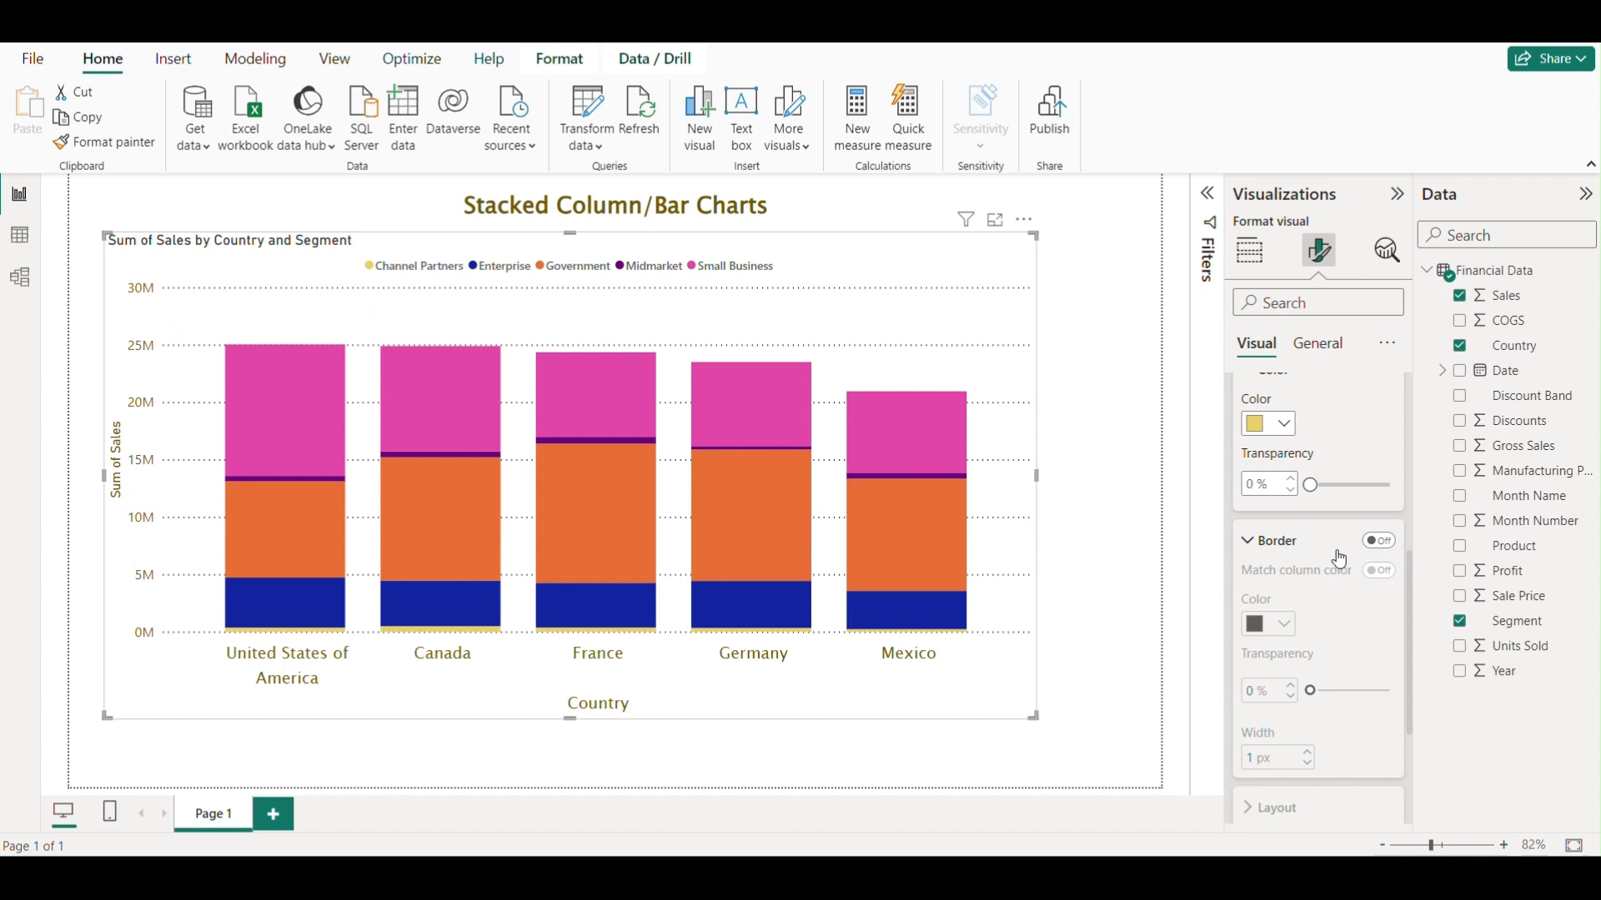
pyautogui.click(1378, 543)
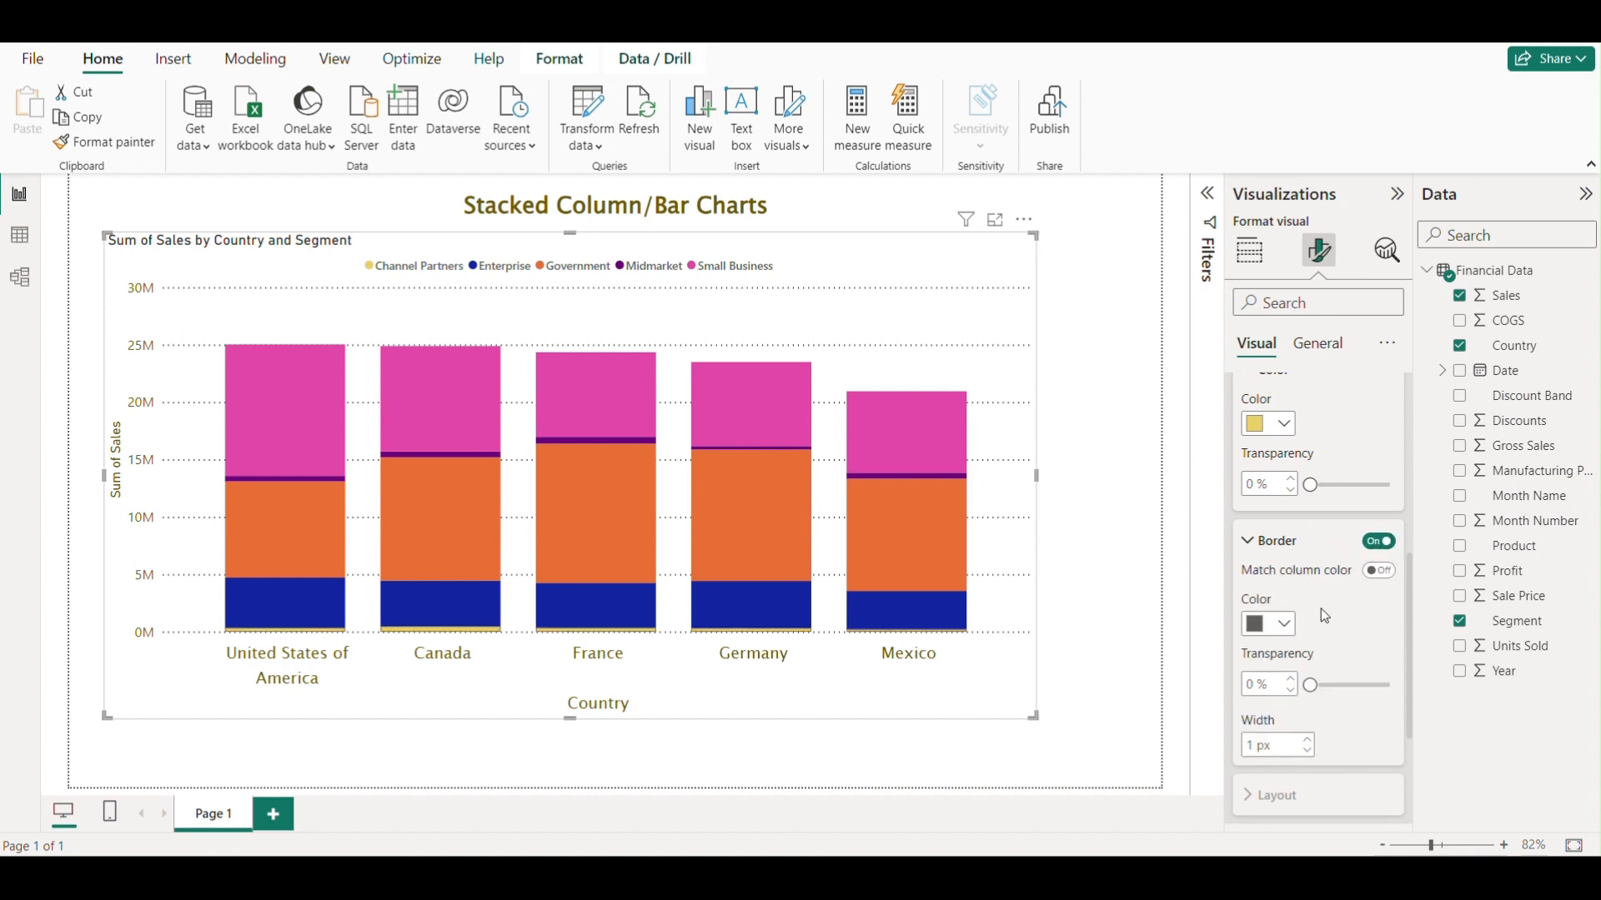
pyautogui.click(1379, 542)
# Collapse the column colour options and open the series list to review the segments.
pyautogui.scroll(3, 1398, 617)
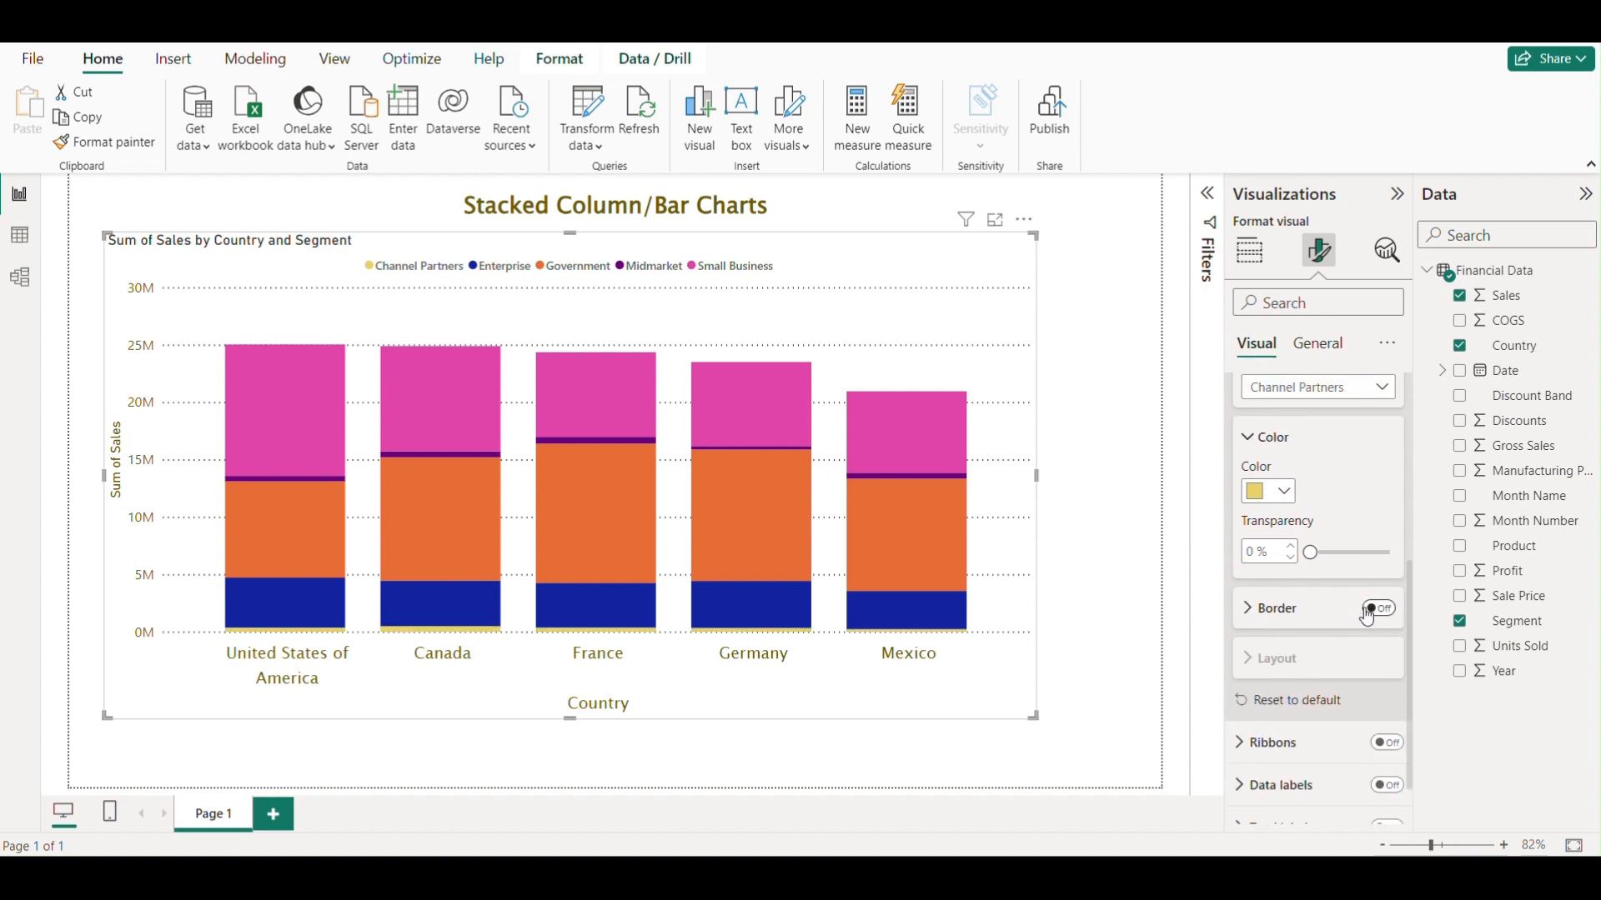
pyautogui.click(1269, 571)
pyautogui.scroll(1, 1307, 550)
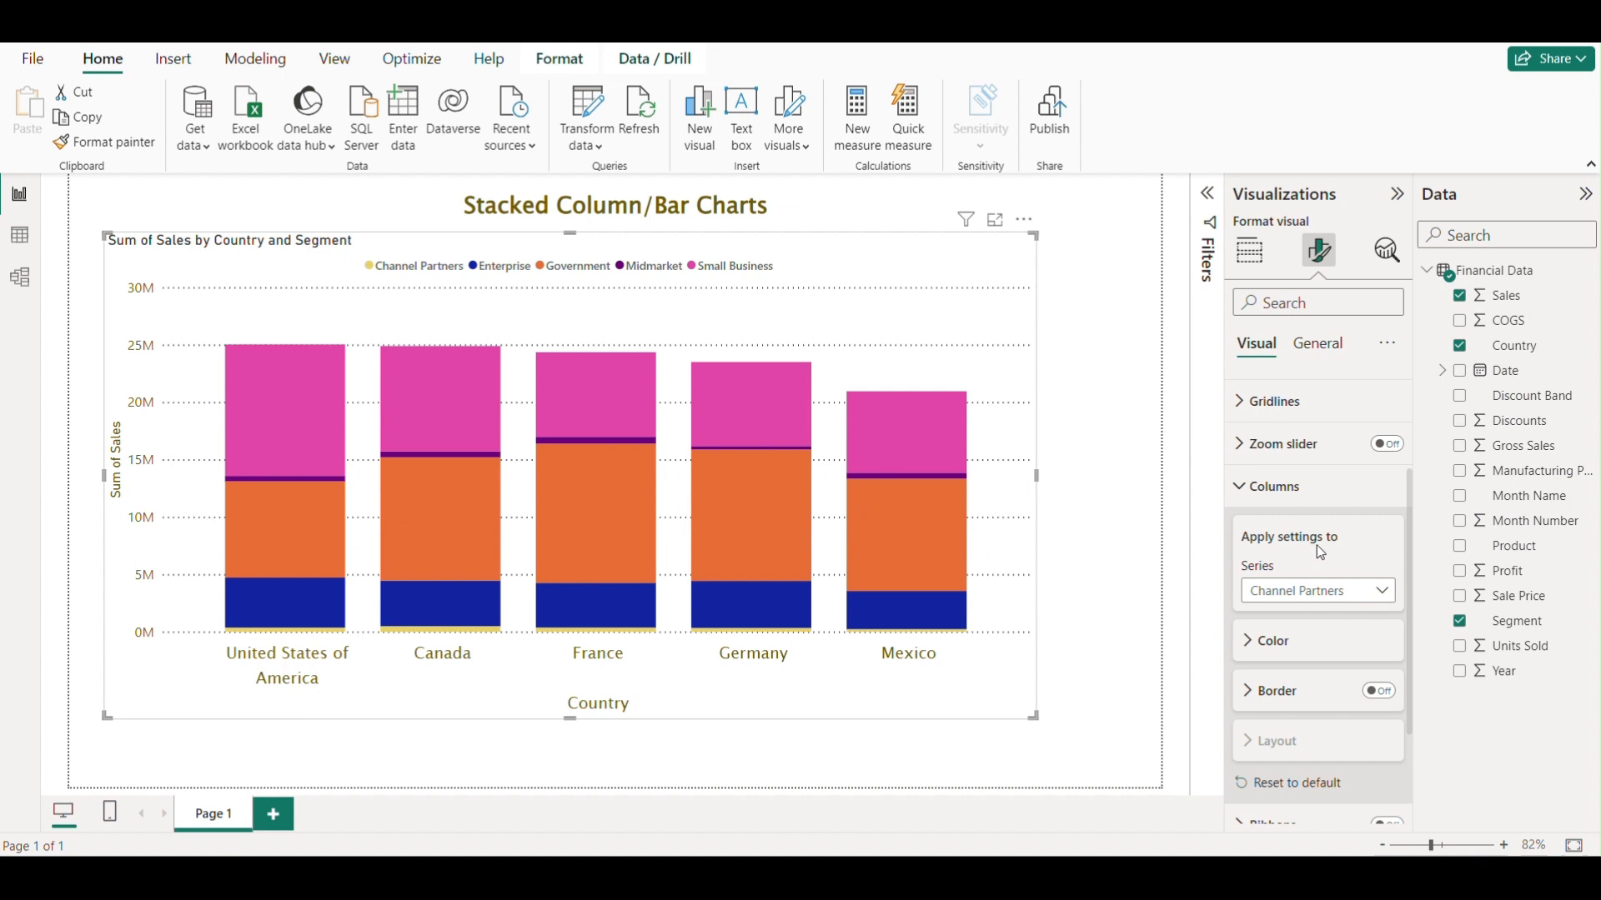
pyautogui.click(1359, 596)
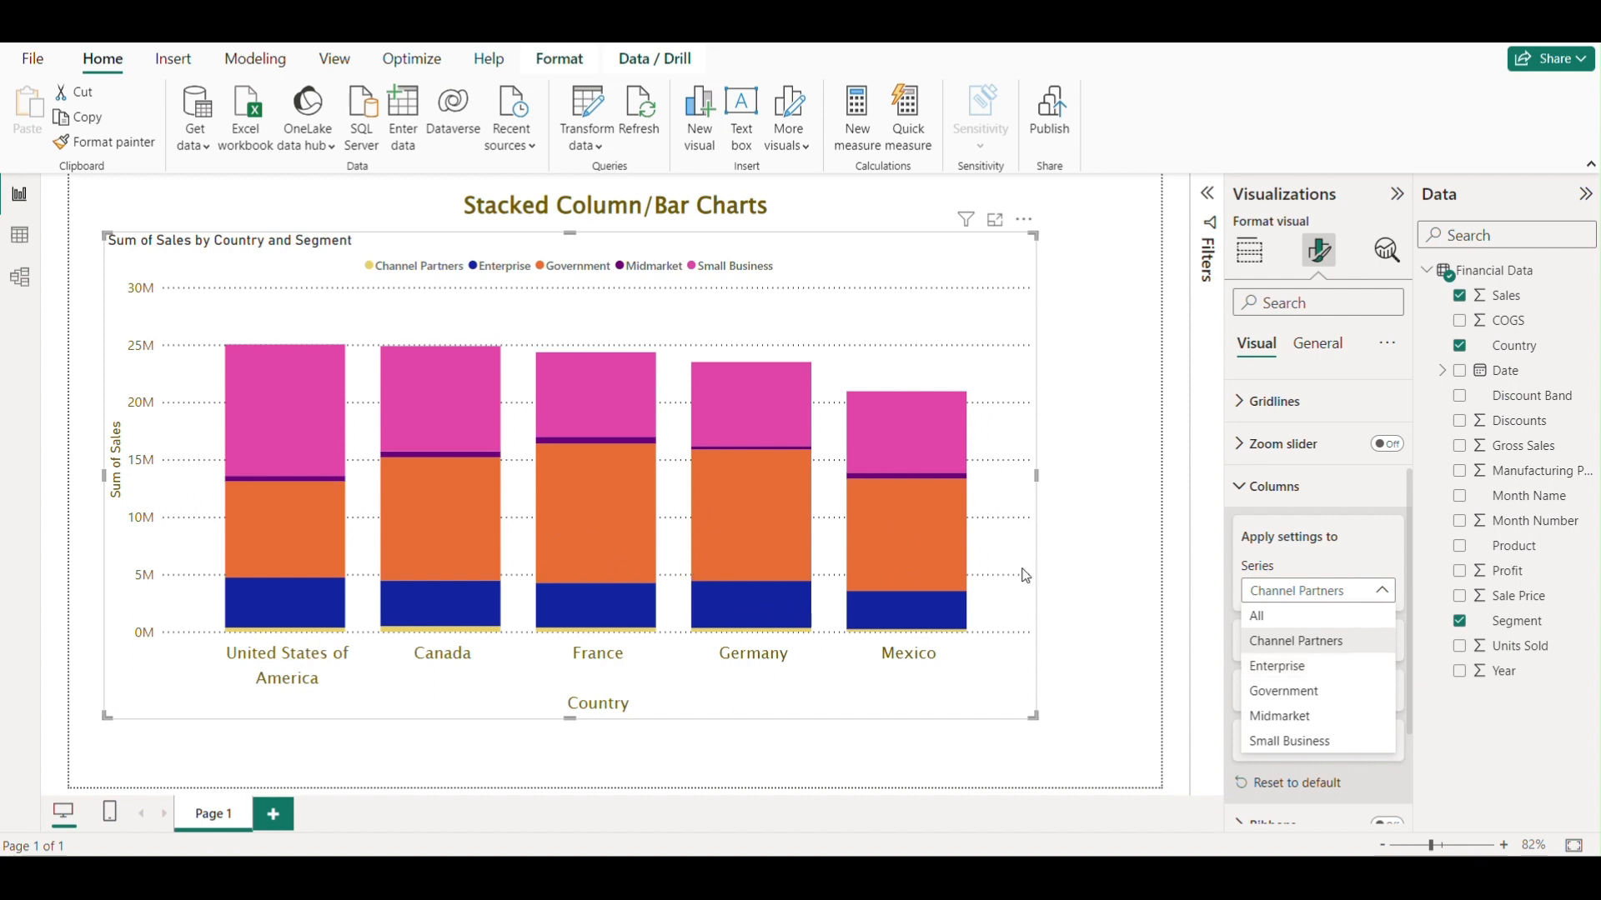
pyautogui.click(1239, 494)
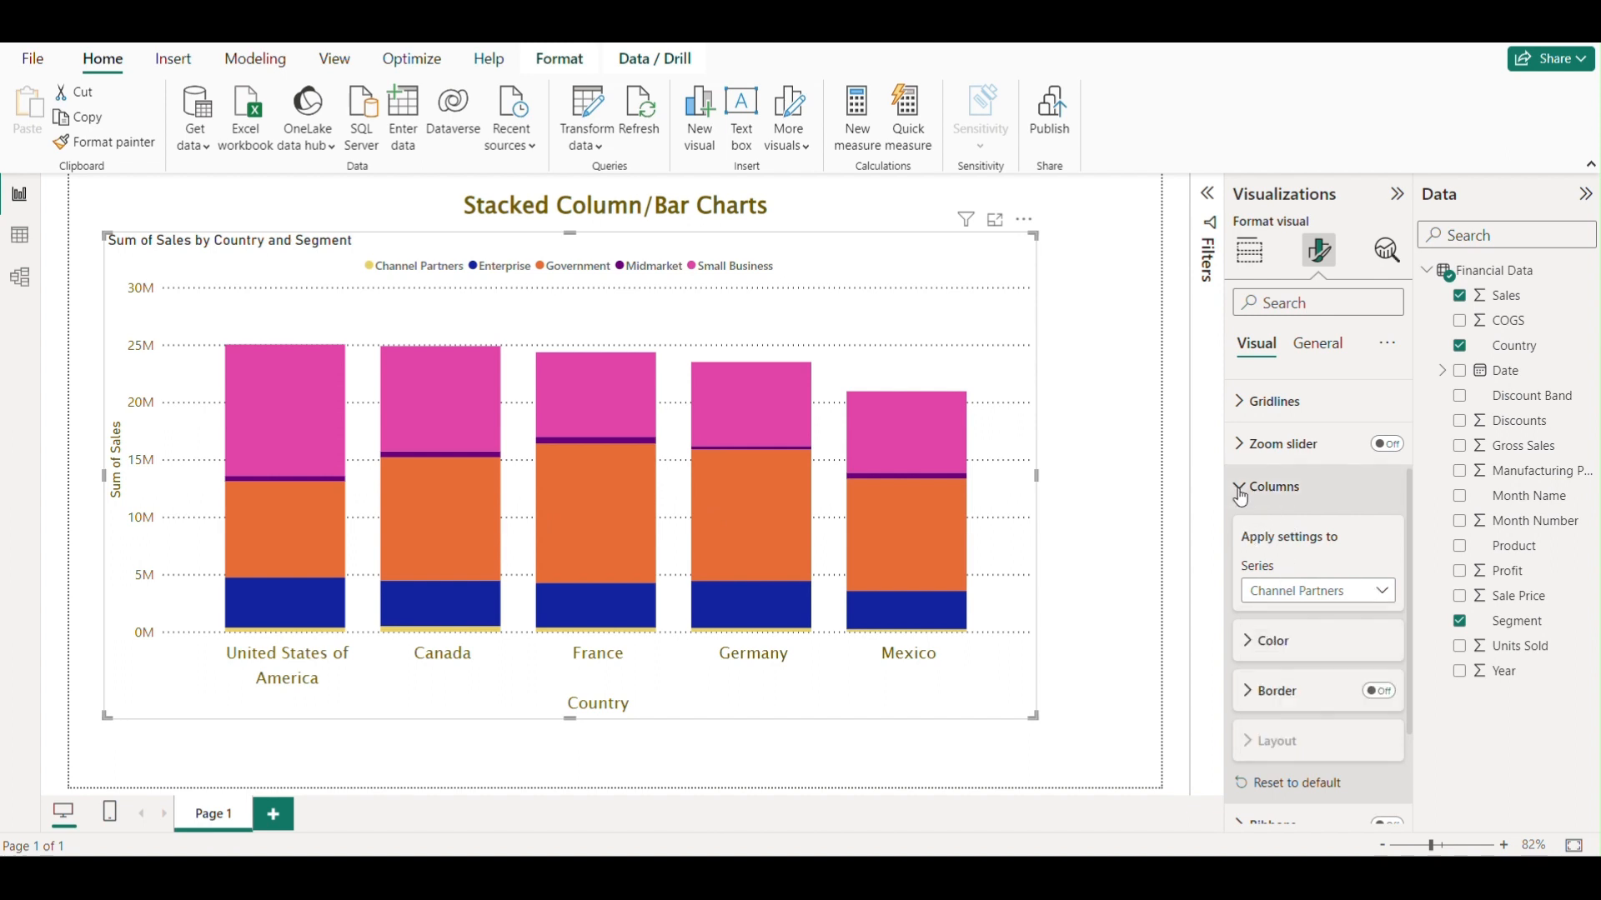
# Try switching on ribbons between the stacked columns, then switch them off again.
pyautogui.click(1239, 494)
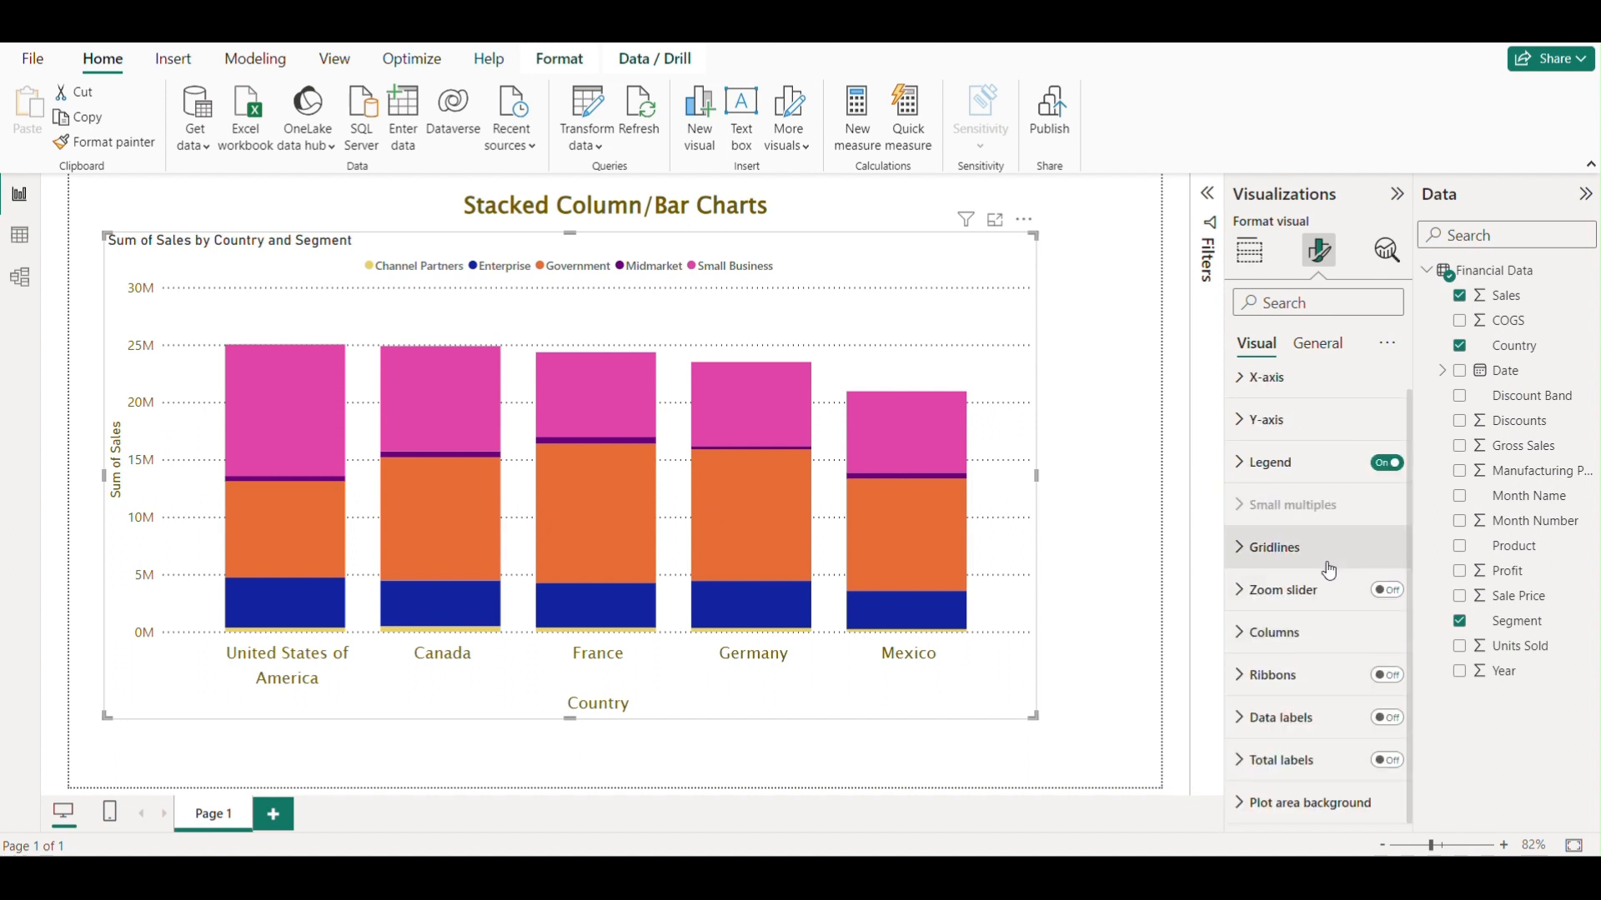
pyautogui.click(1240, 679)
pyautogui.scroll(-1, 1349, 580)
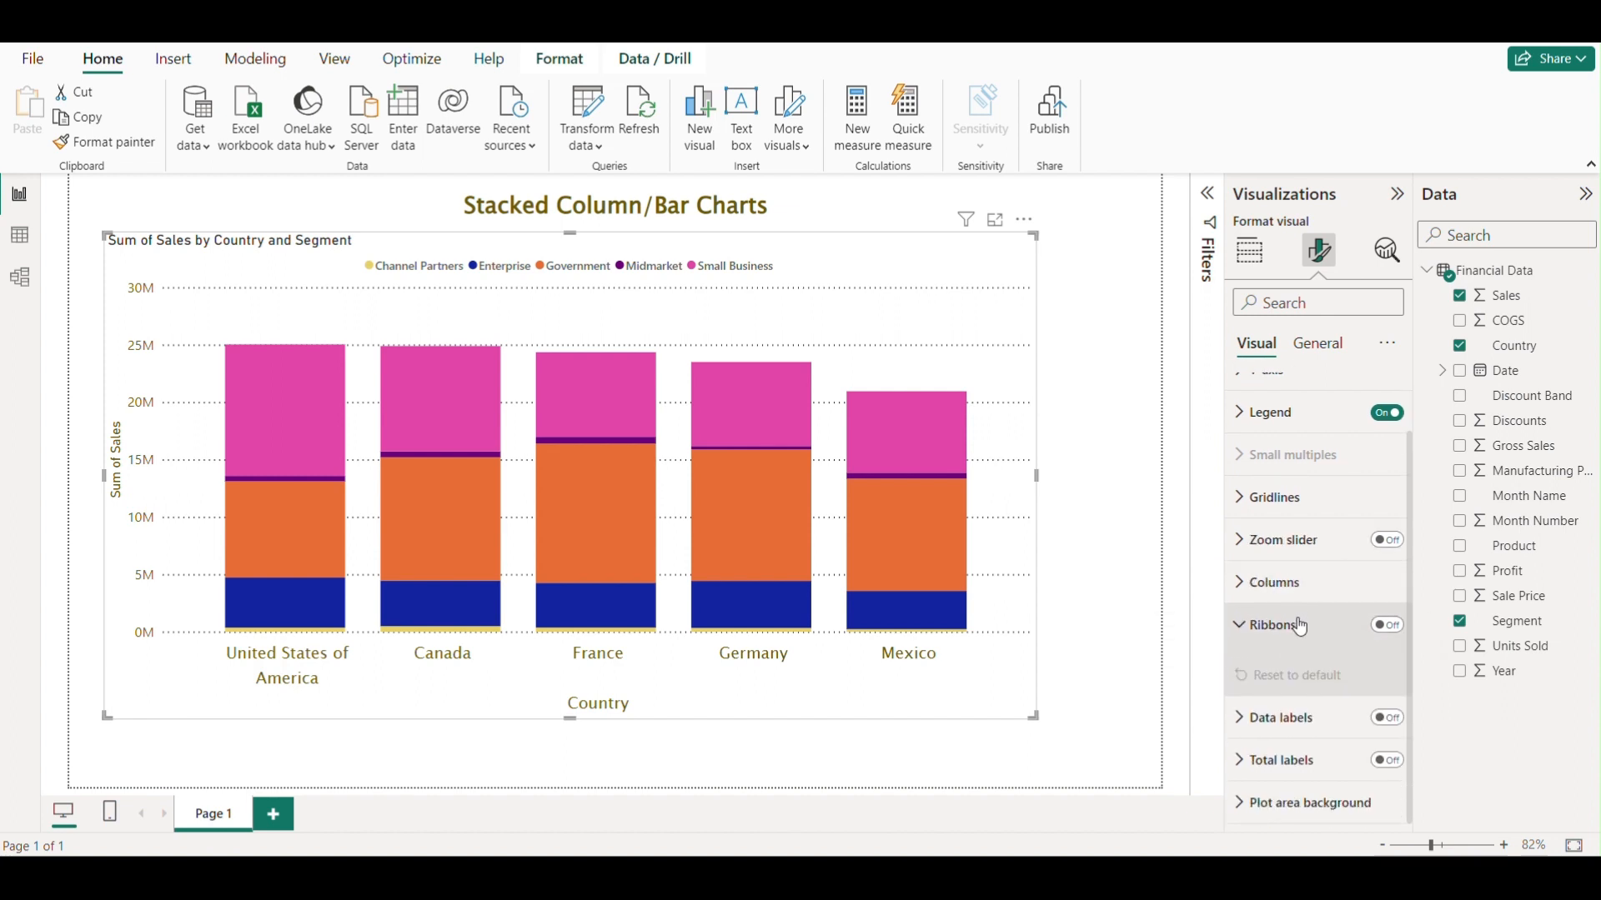
pyautogui.click(1388, 627)
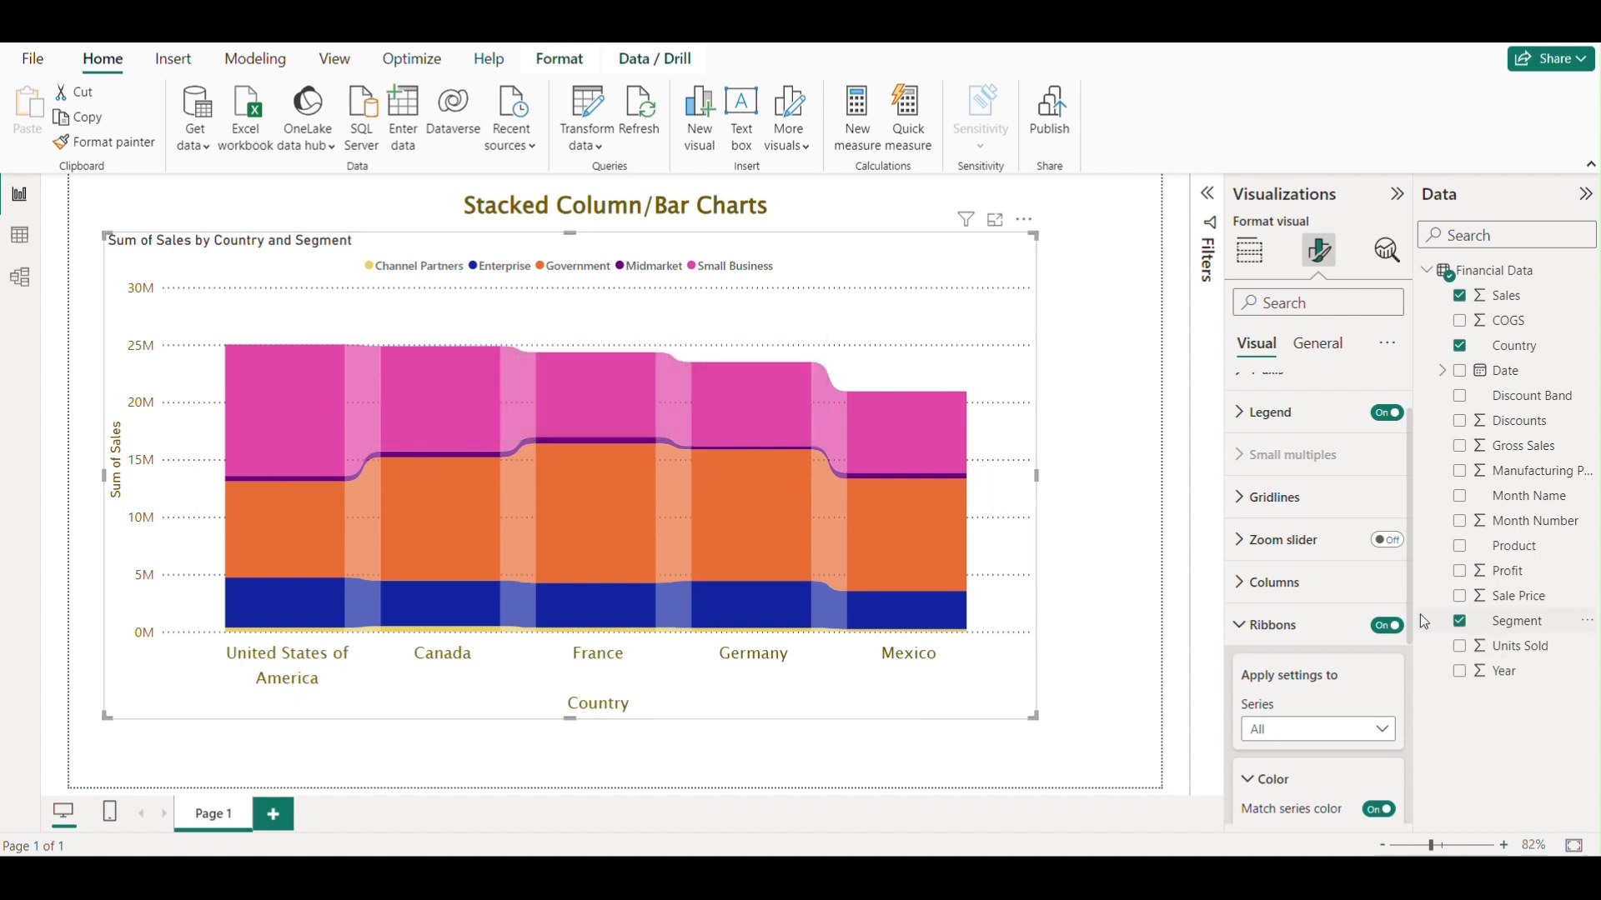
pyautogui.click(1386, 625)
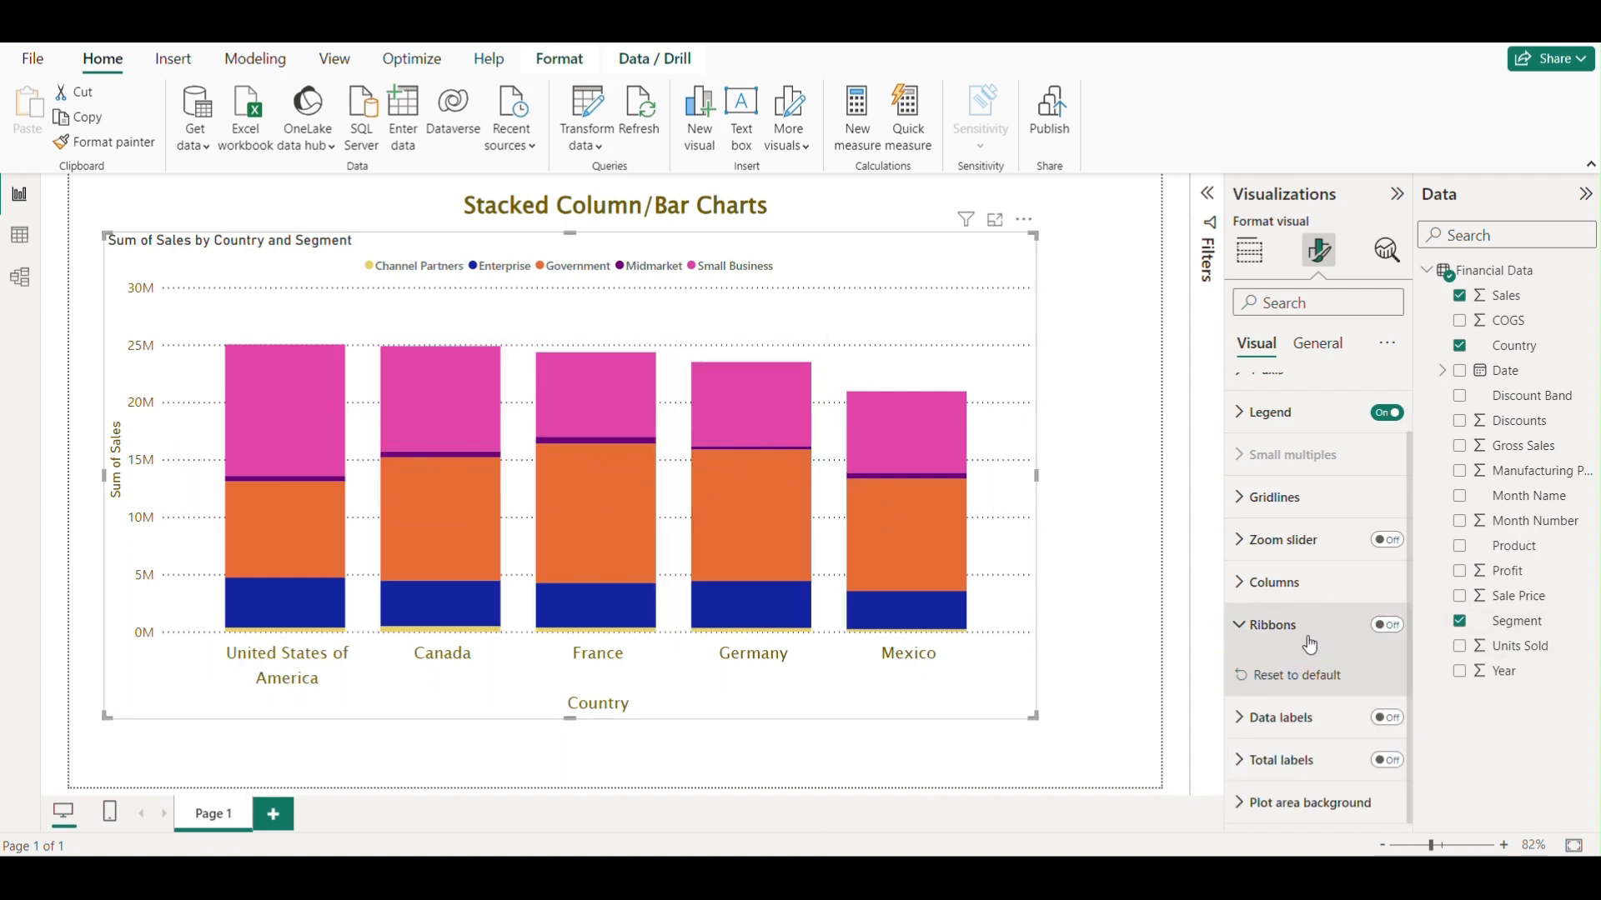
pyautogui.click(1237, 627)
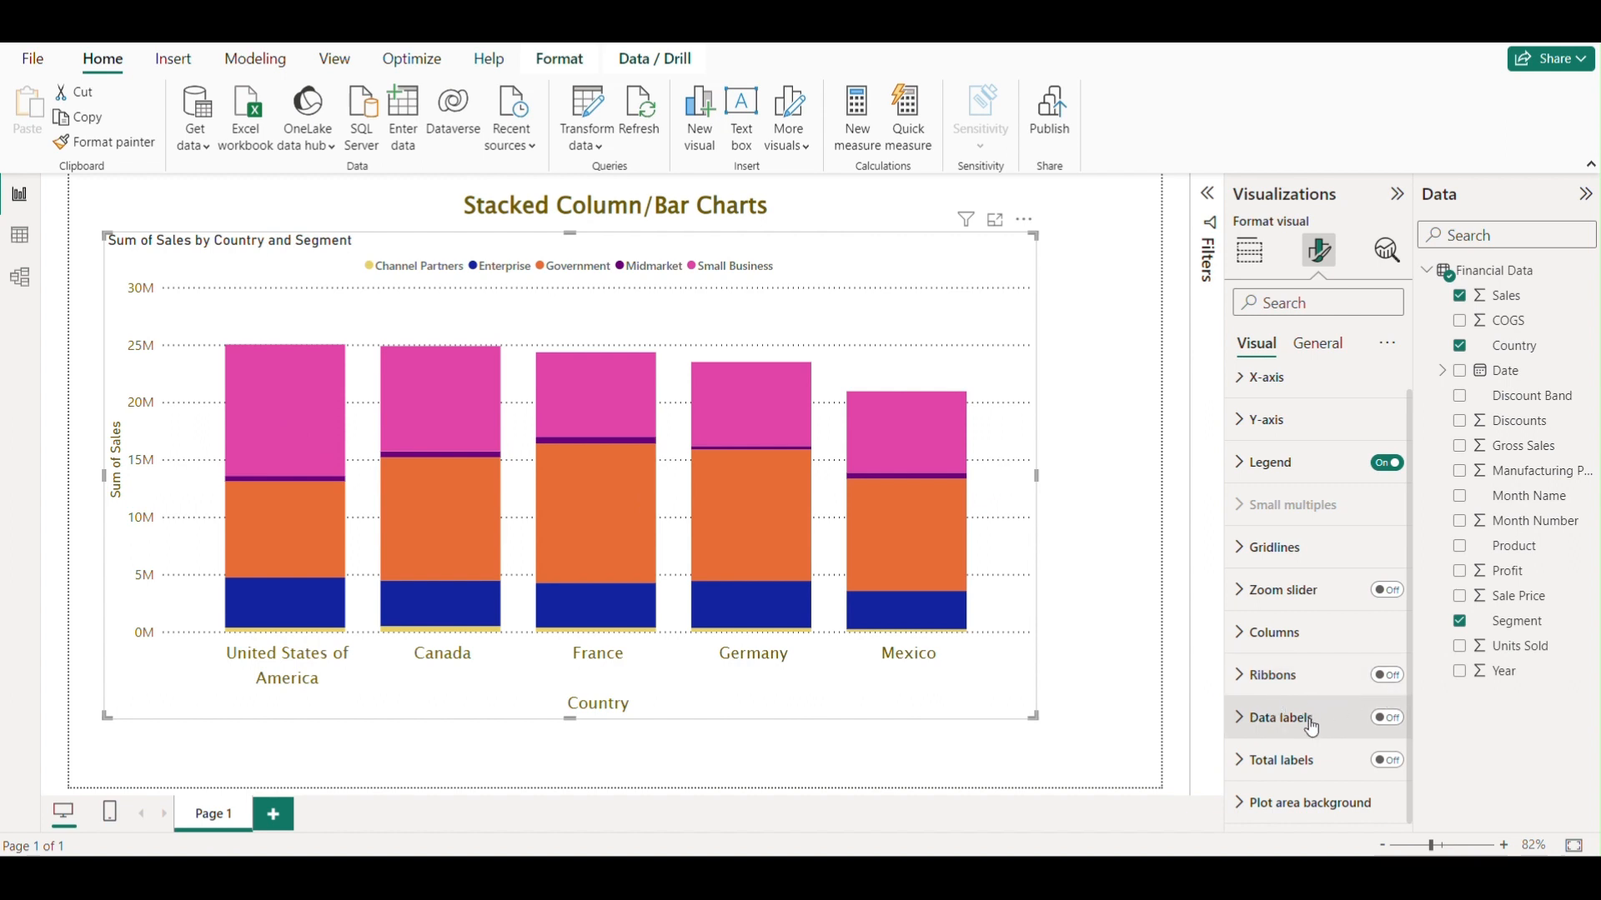
# Turn on data labels for the chart's column segments.
pyautogui.click(1387, 720)
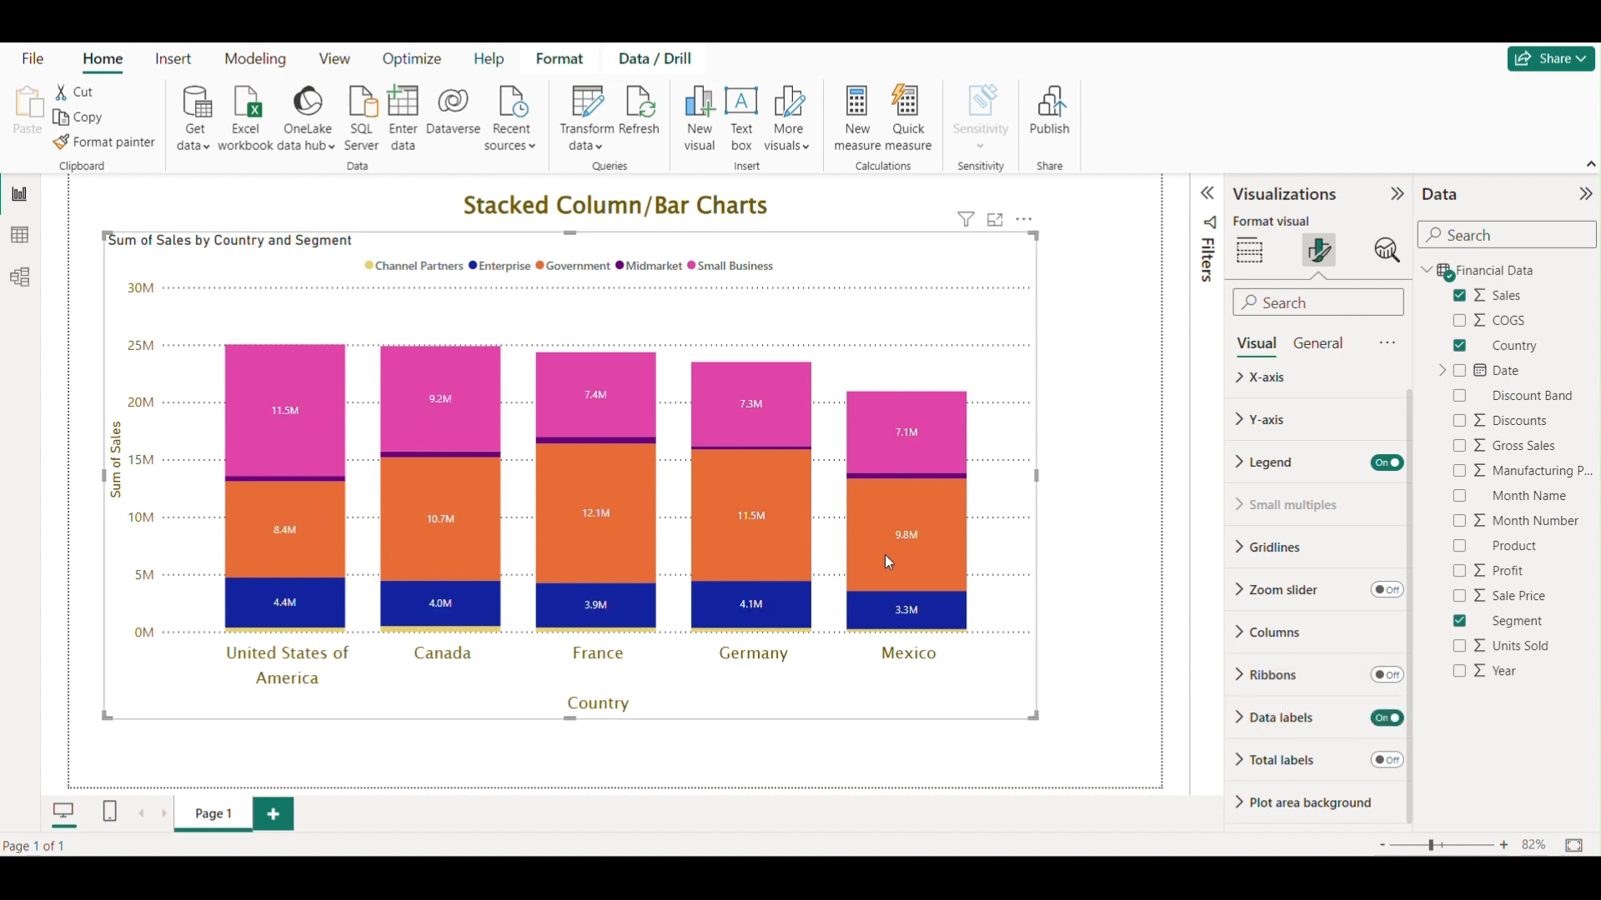
pyautogui.moveTo(298, 387)
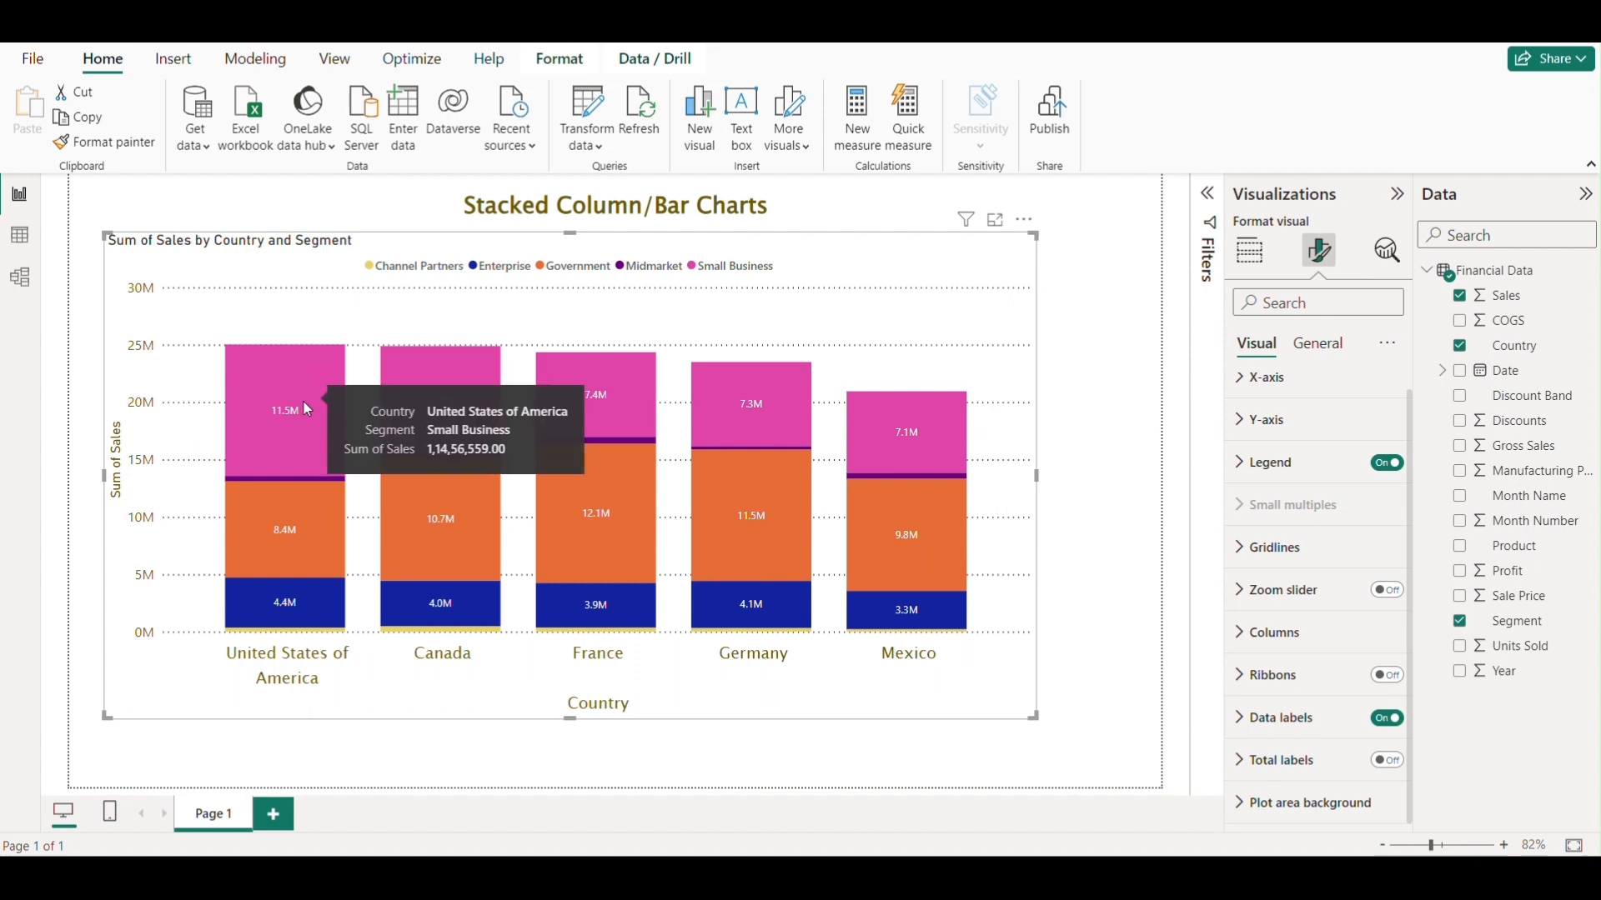
pyautogui.moveTo(275, 530)
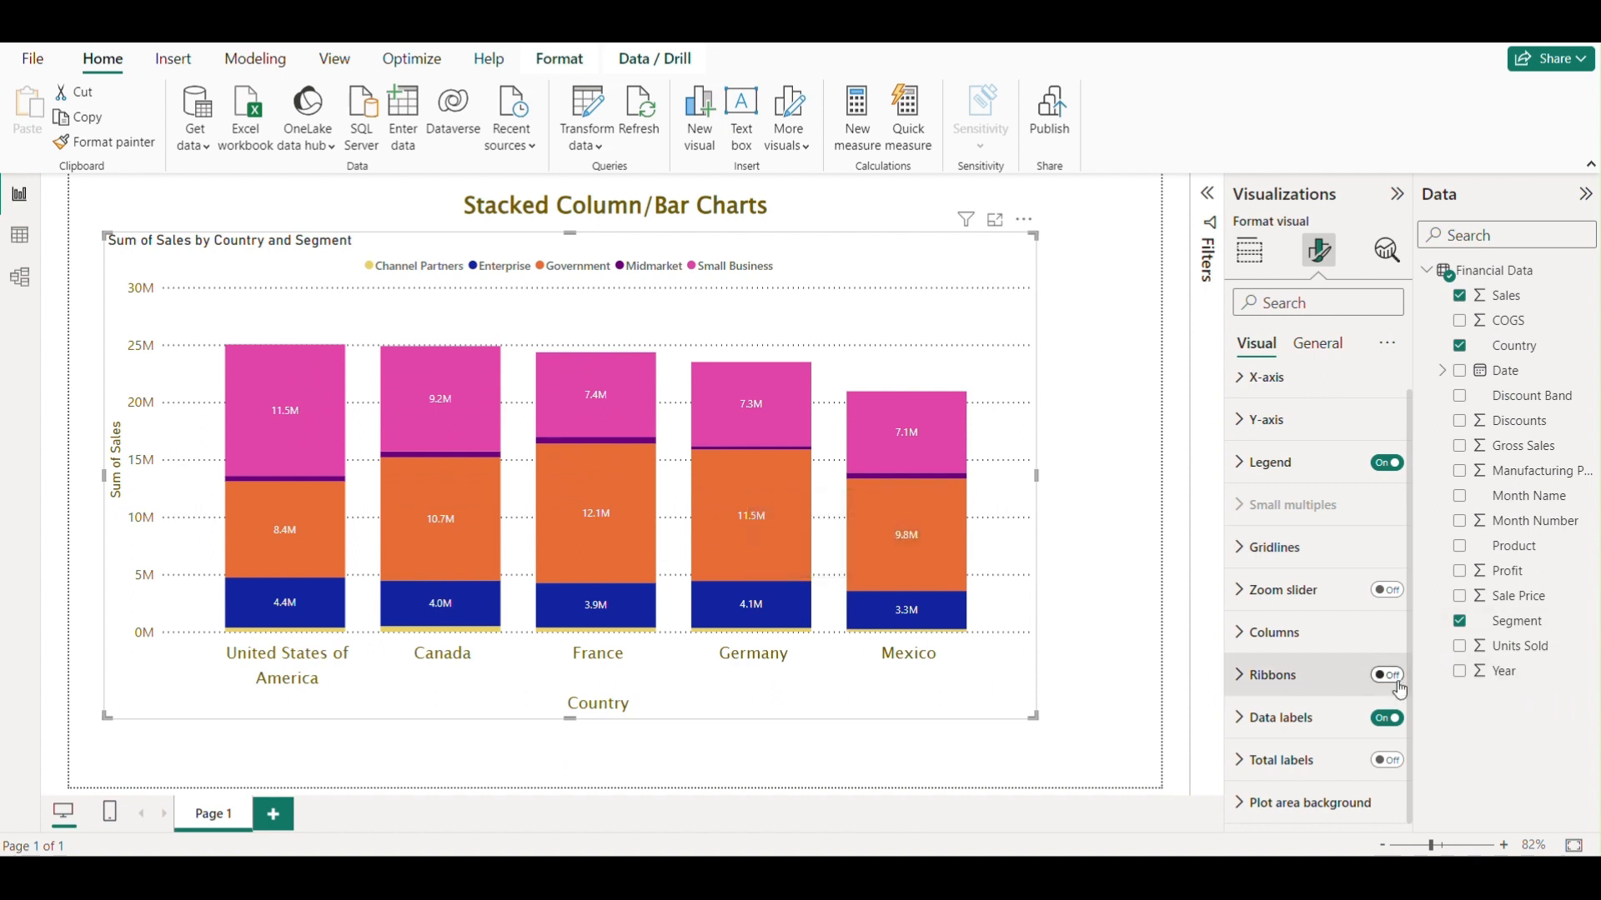
# Turn on total labels above each stacked column and collapse their settings.
pyautogui.click(1244, 767)
pyautogui.scroll(-2, 1334, 733)
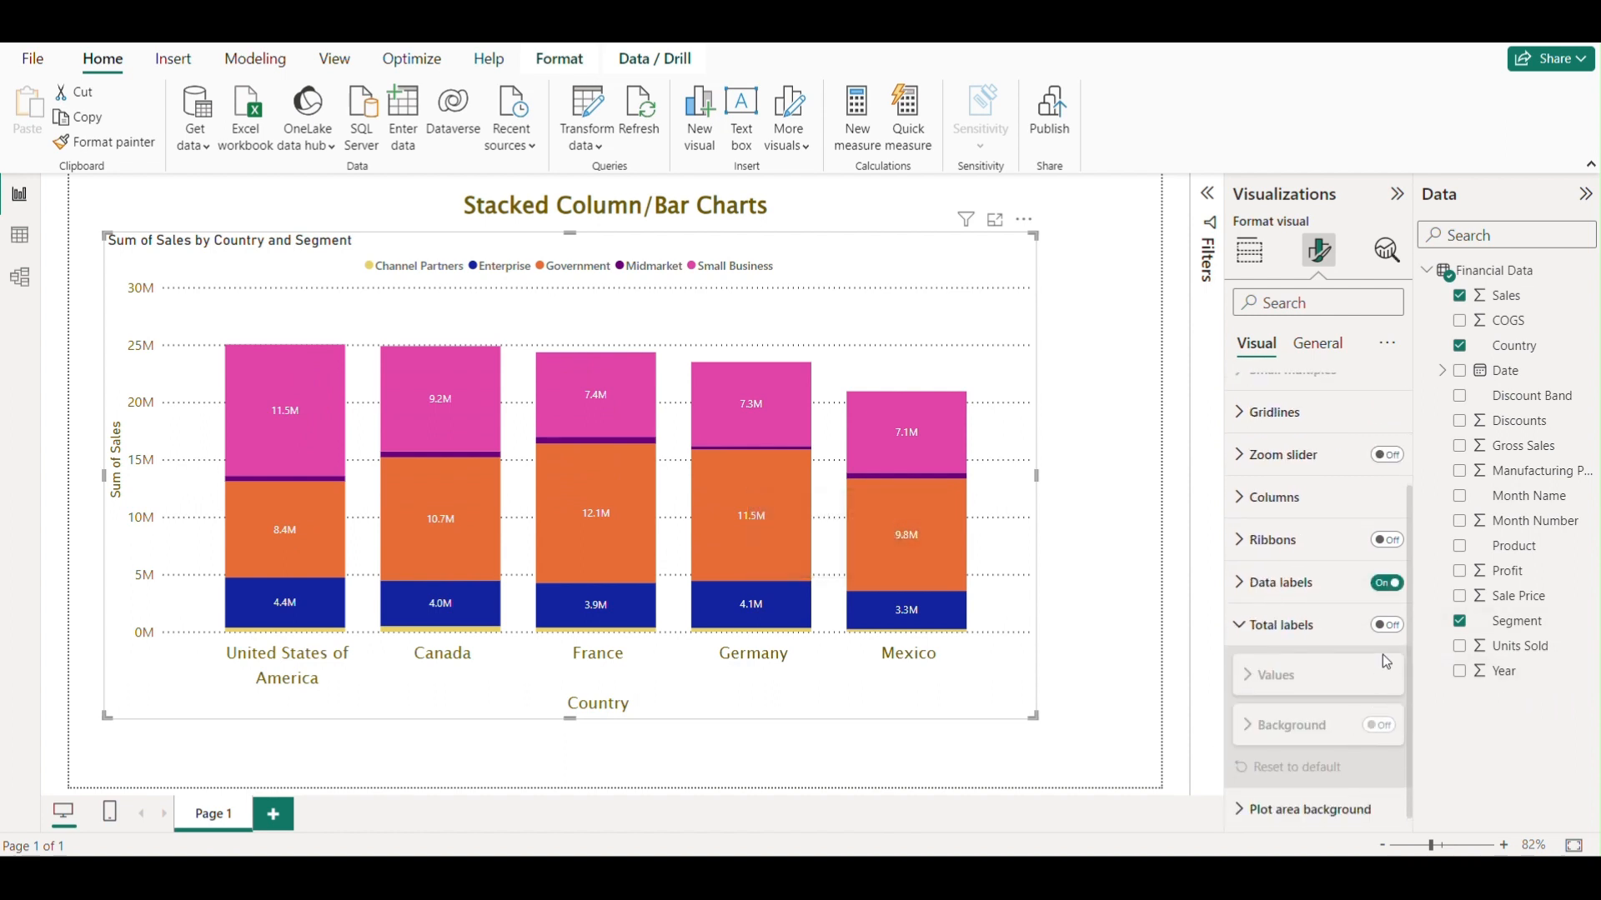
pyautogui.click(1388, 626)
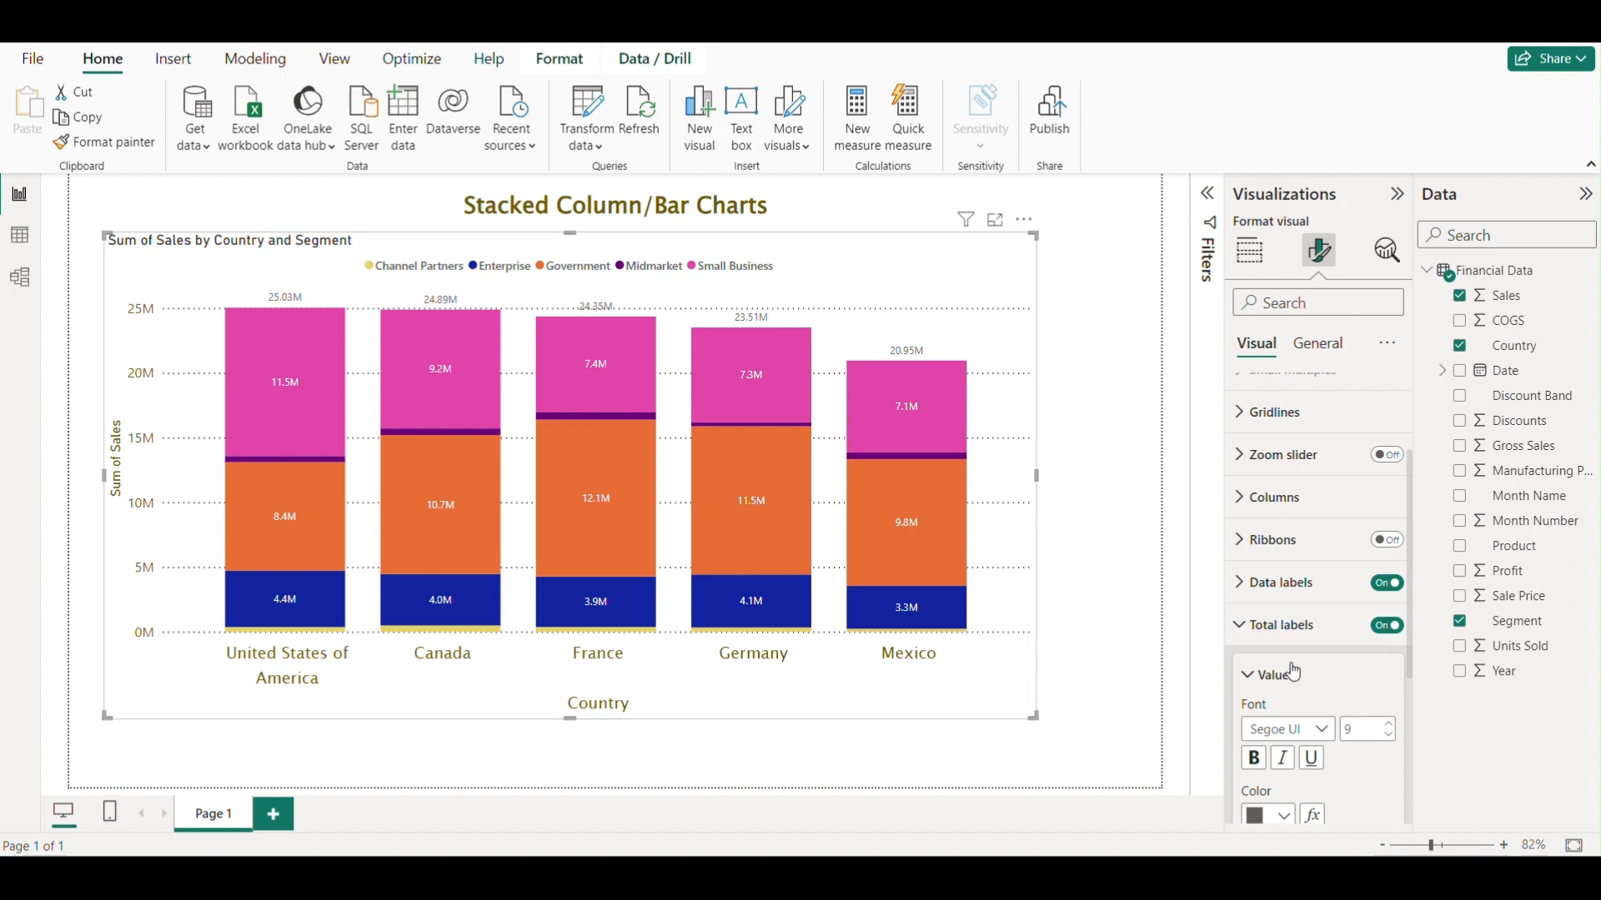
pyautogui.click(1240, 626)
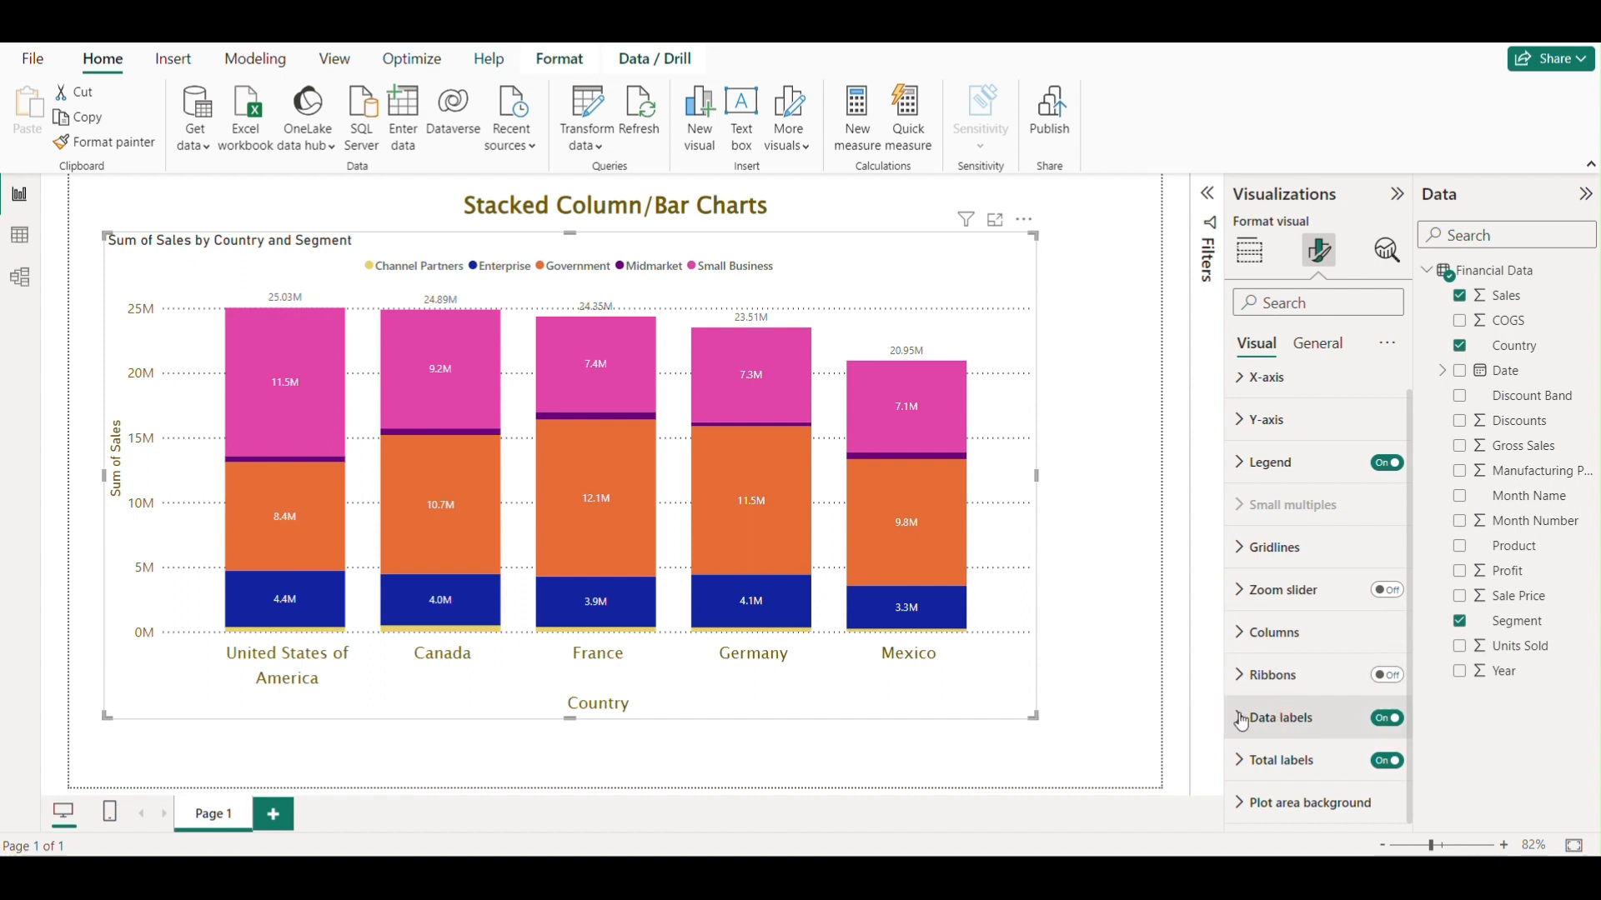
# Review the data label settings for the Channel Partners series, then return the series selection to All.
pyautogui.click(1280, 718)
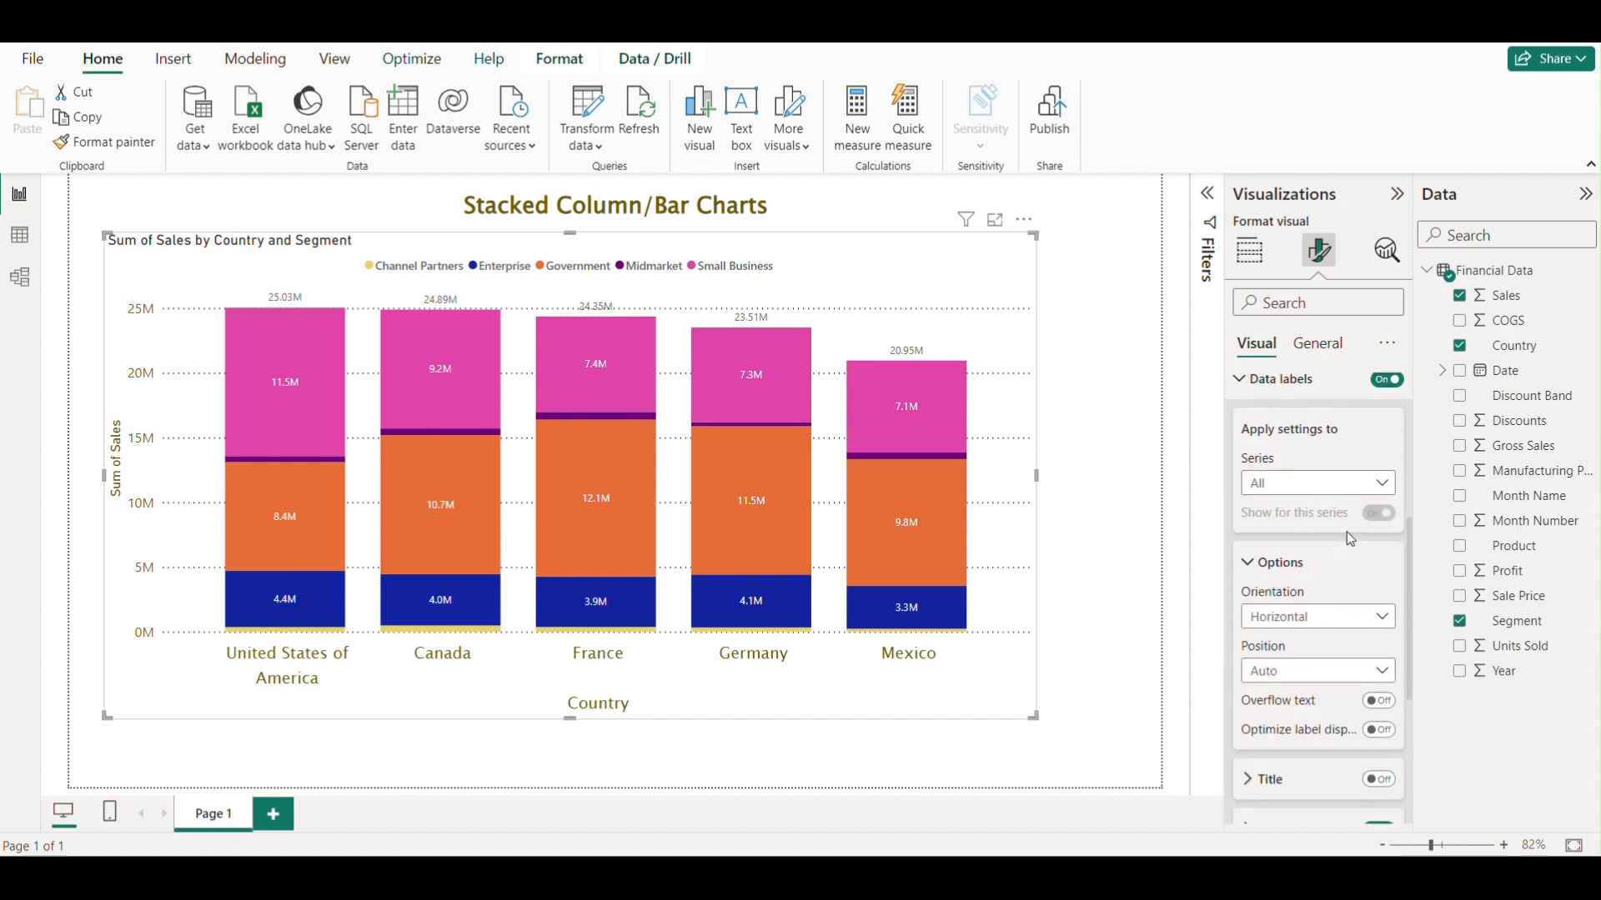
pyautogui.click(1376, 484)
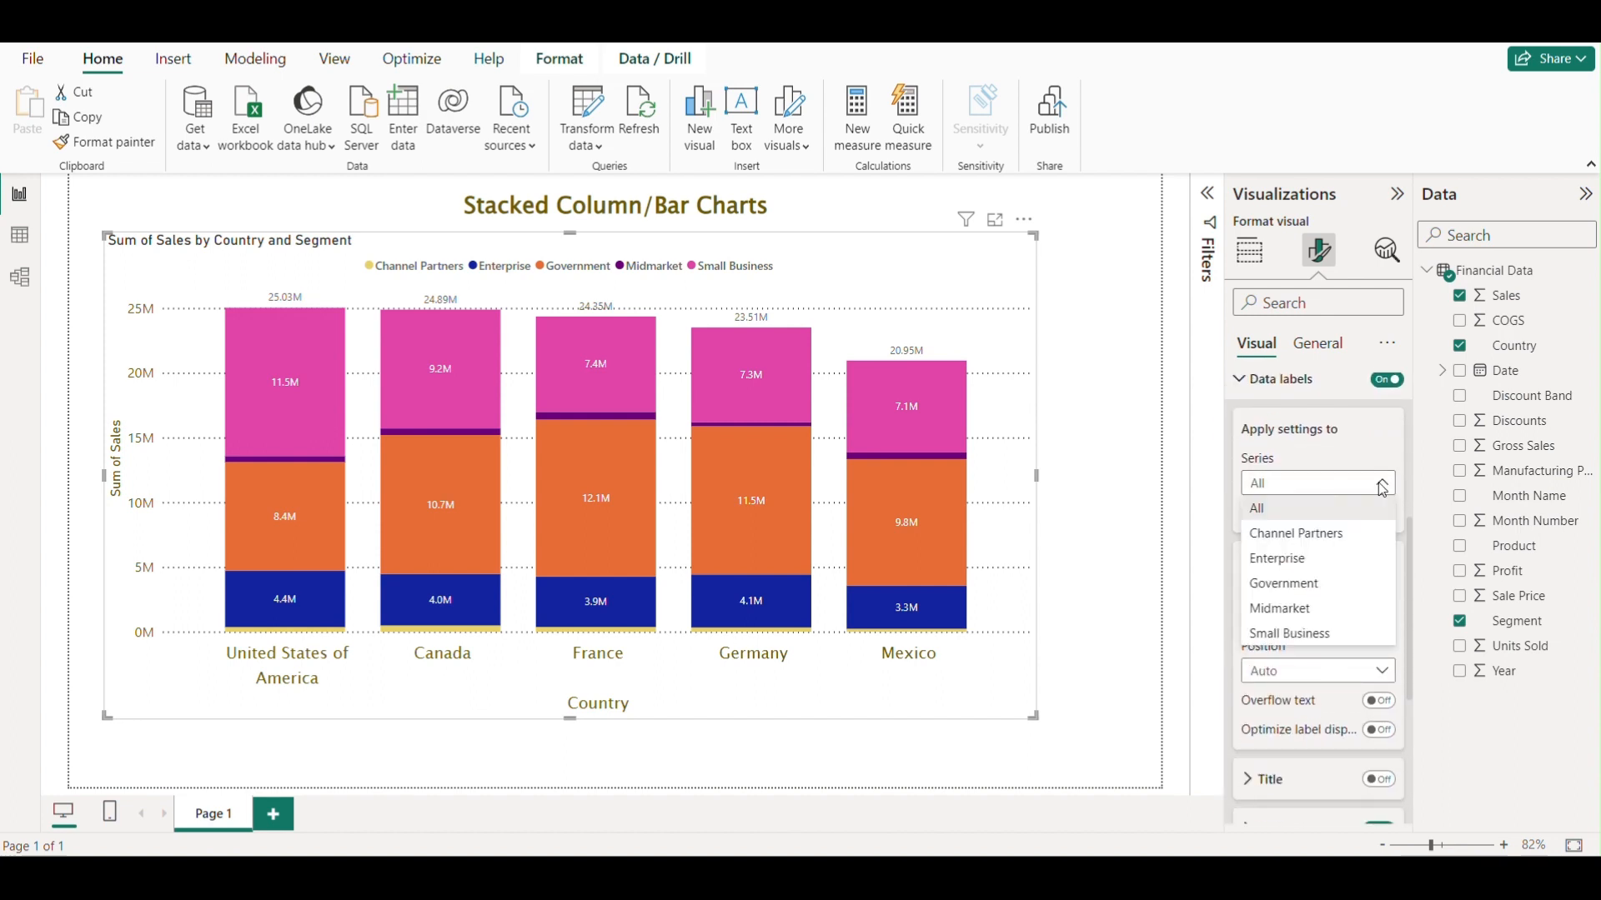
pyautogui.click(1287, 533)
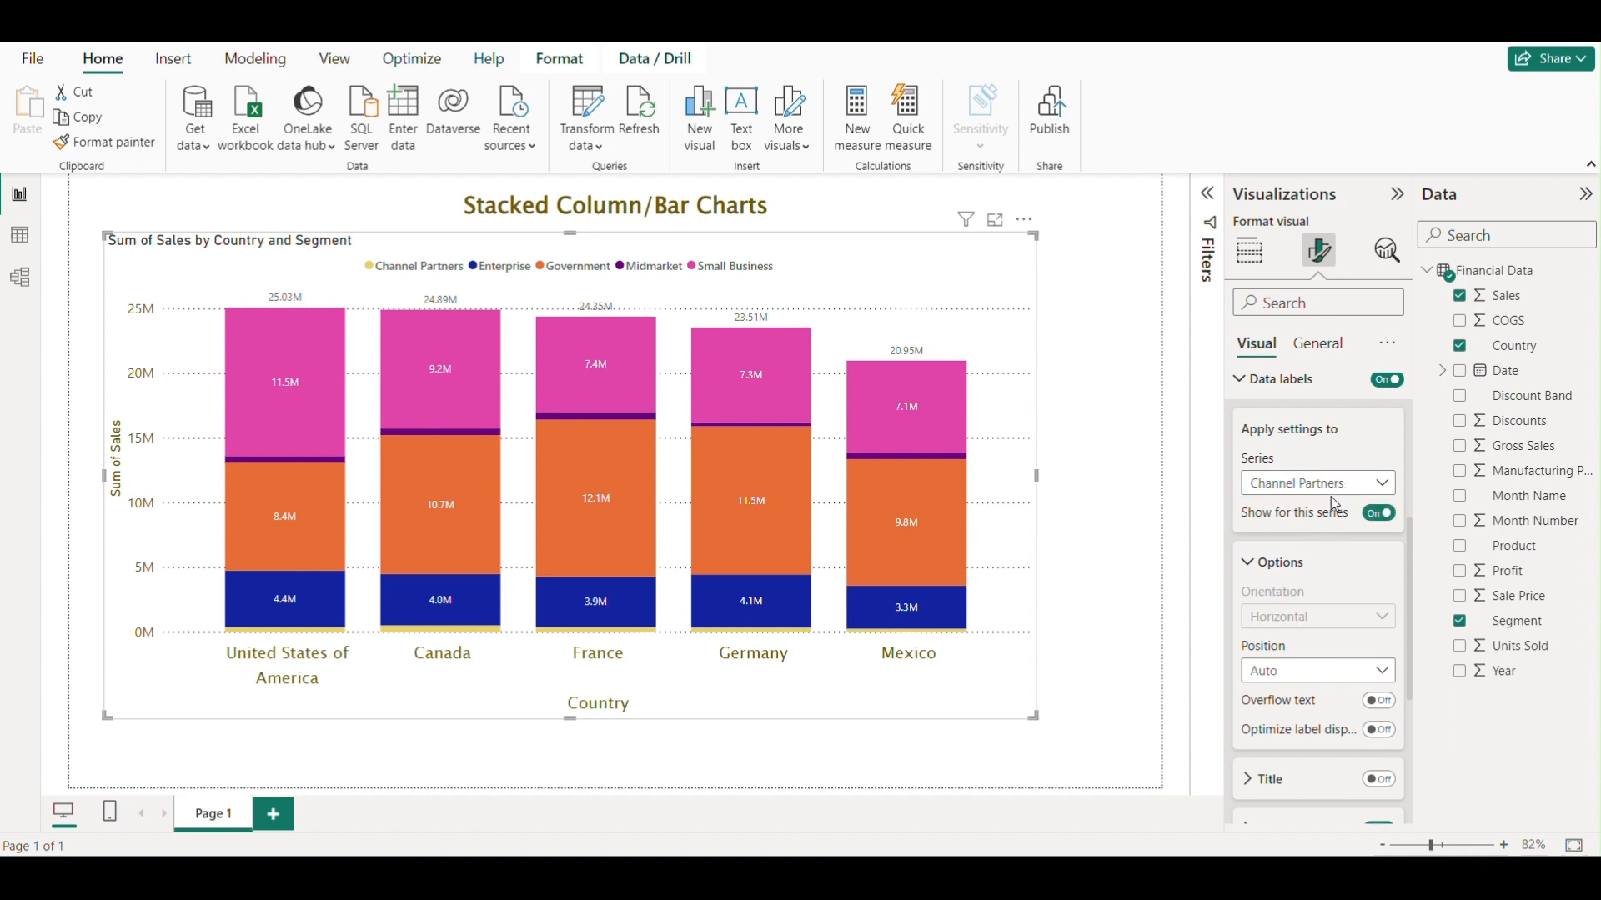
pyautogui.click(1342, 483)
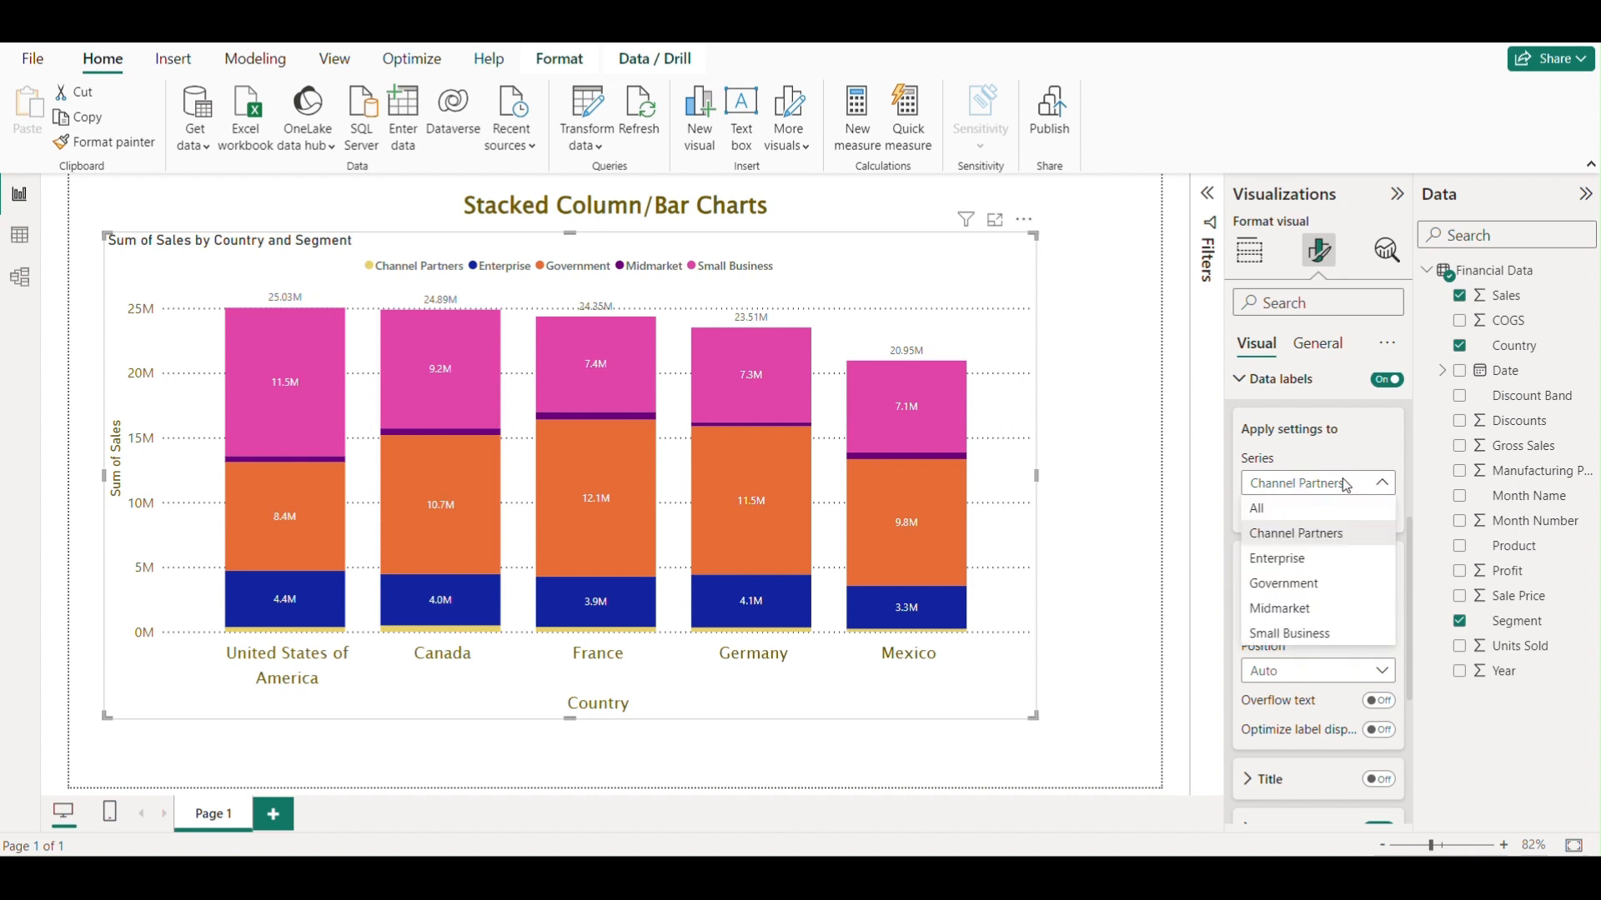
pyautogui.click(1284, 511)
pyautogui.click(1242, 379)
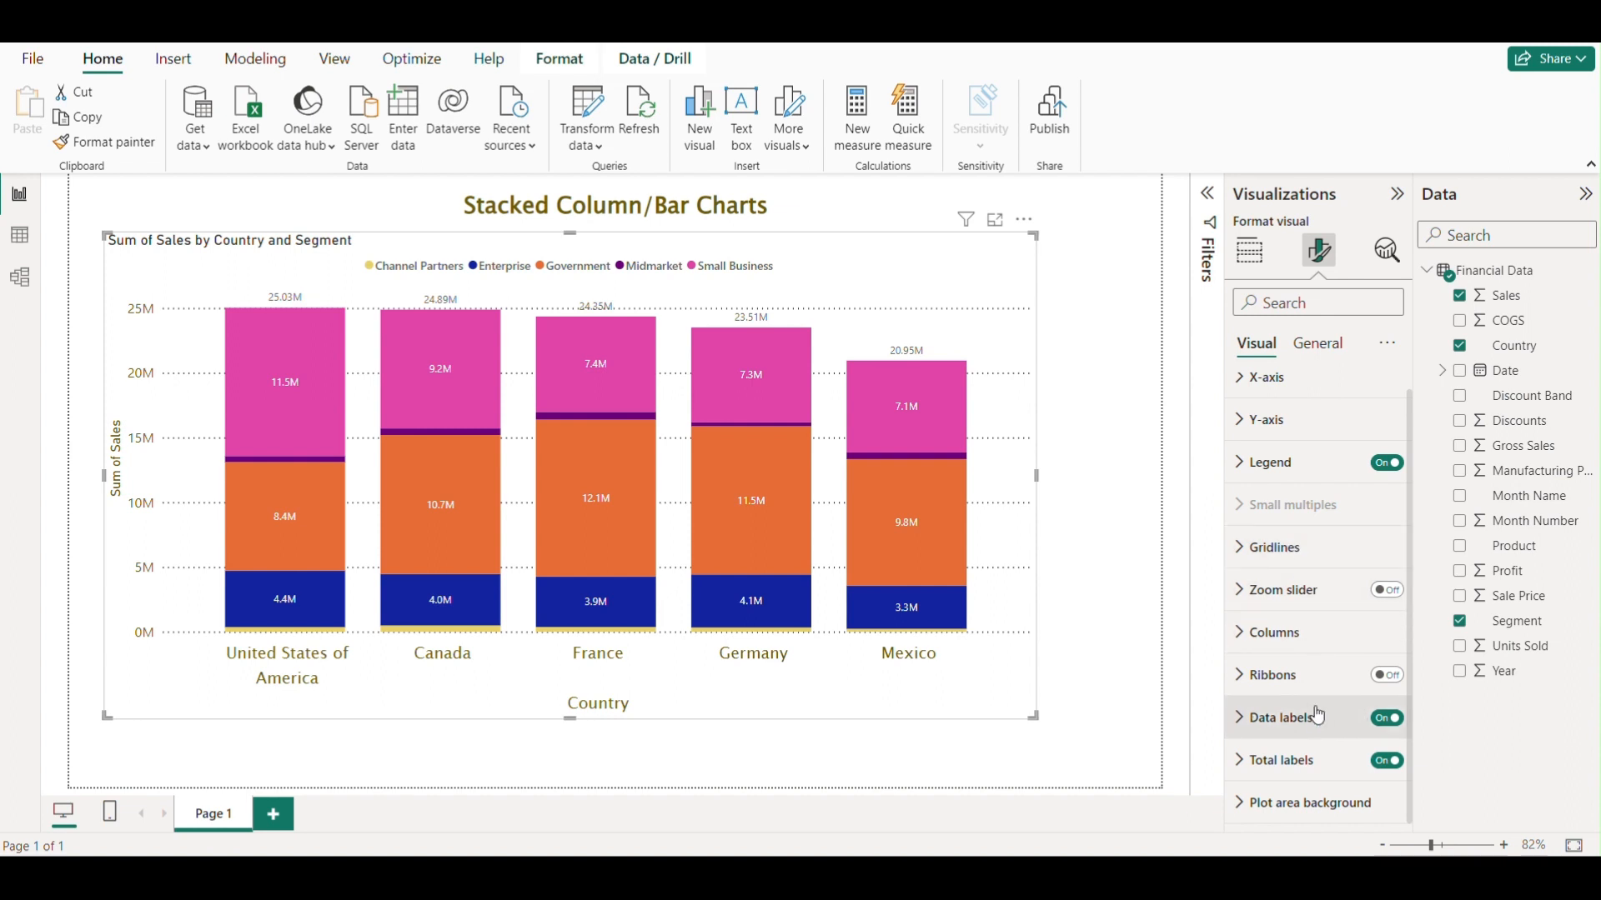
# Try setting PBI Ban5.png as the plot area background image, then remove it.
pyautogui.click(1257, 804)
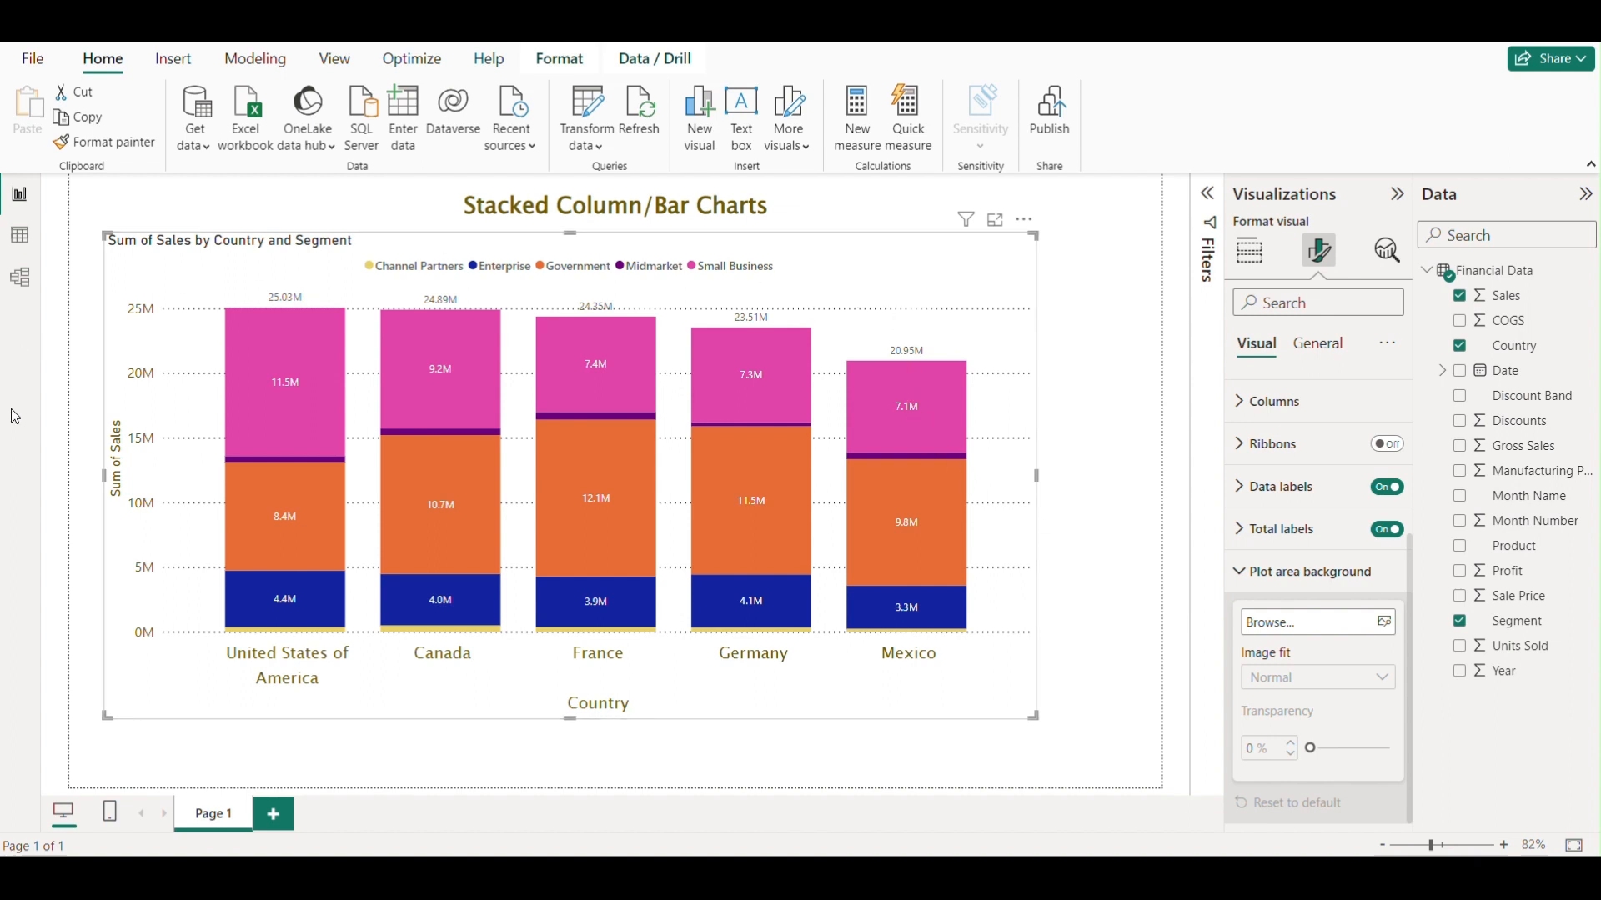
pyautogui.click(1358, 627)
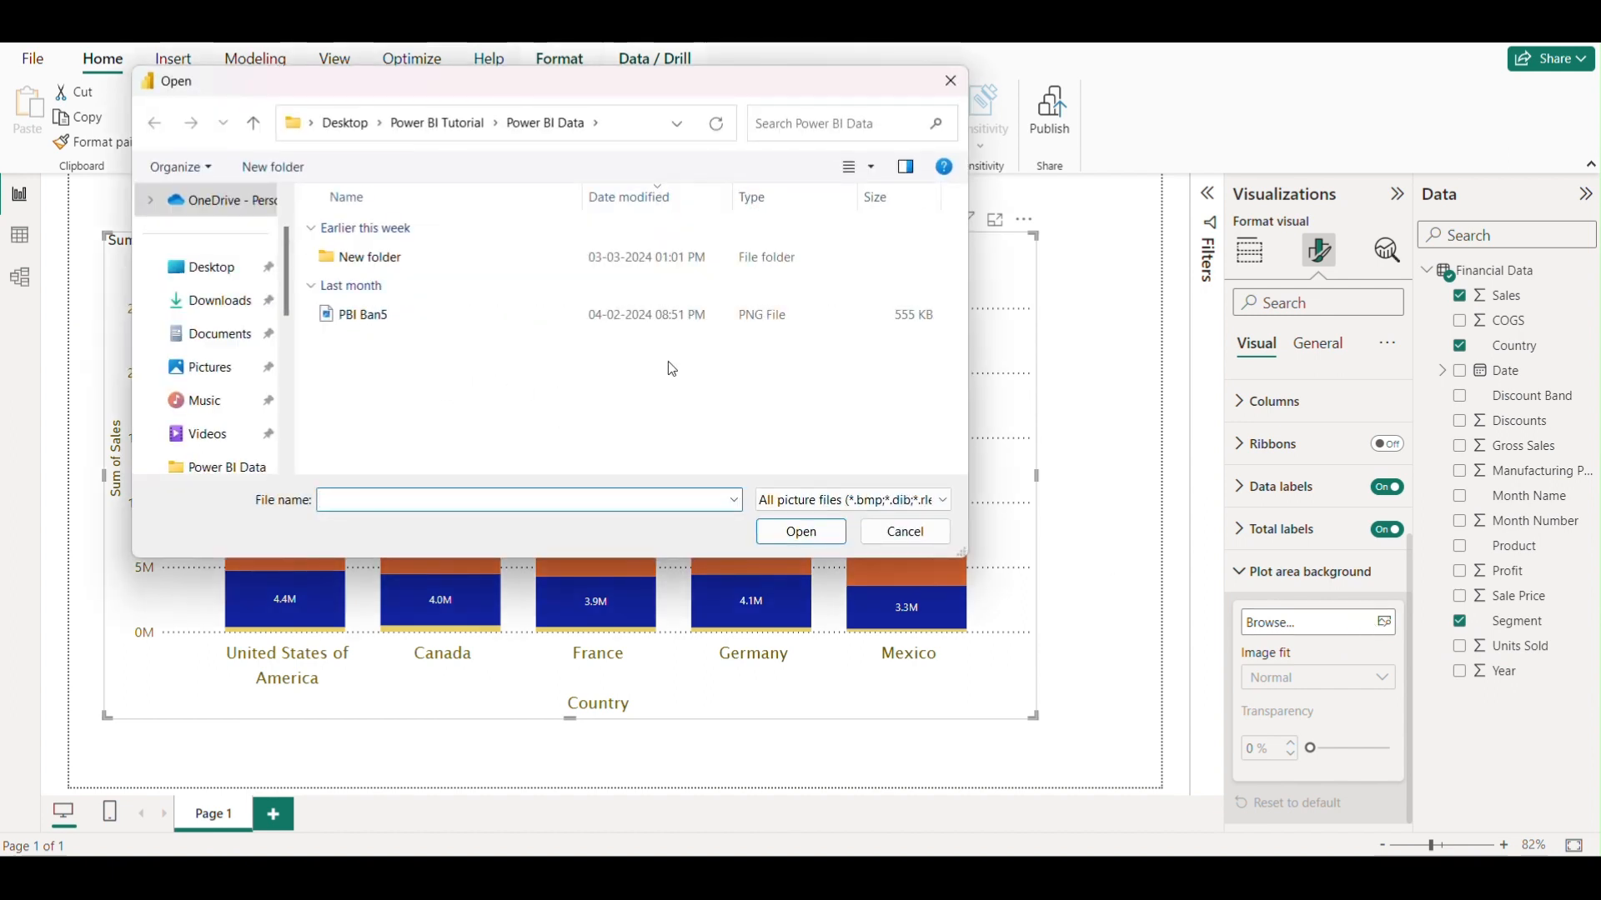
pyautogui.click(415, 318)
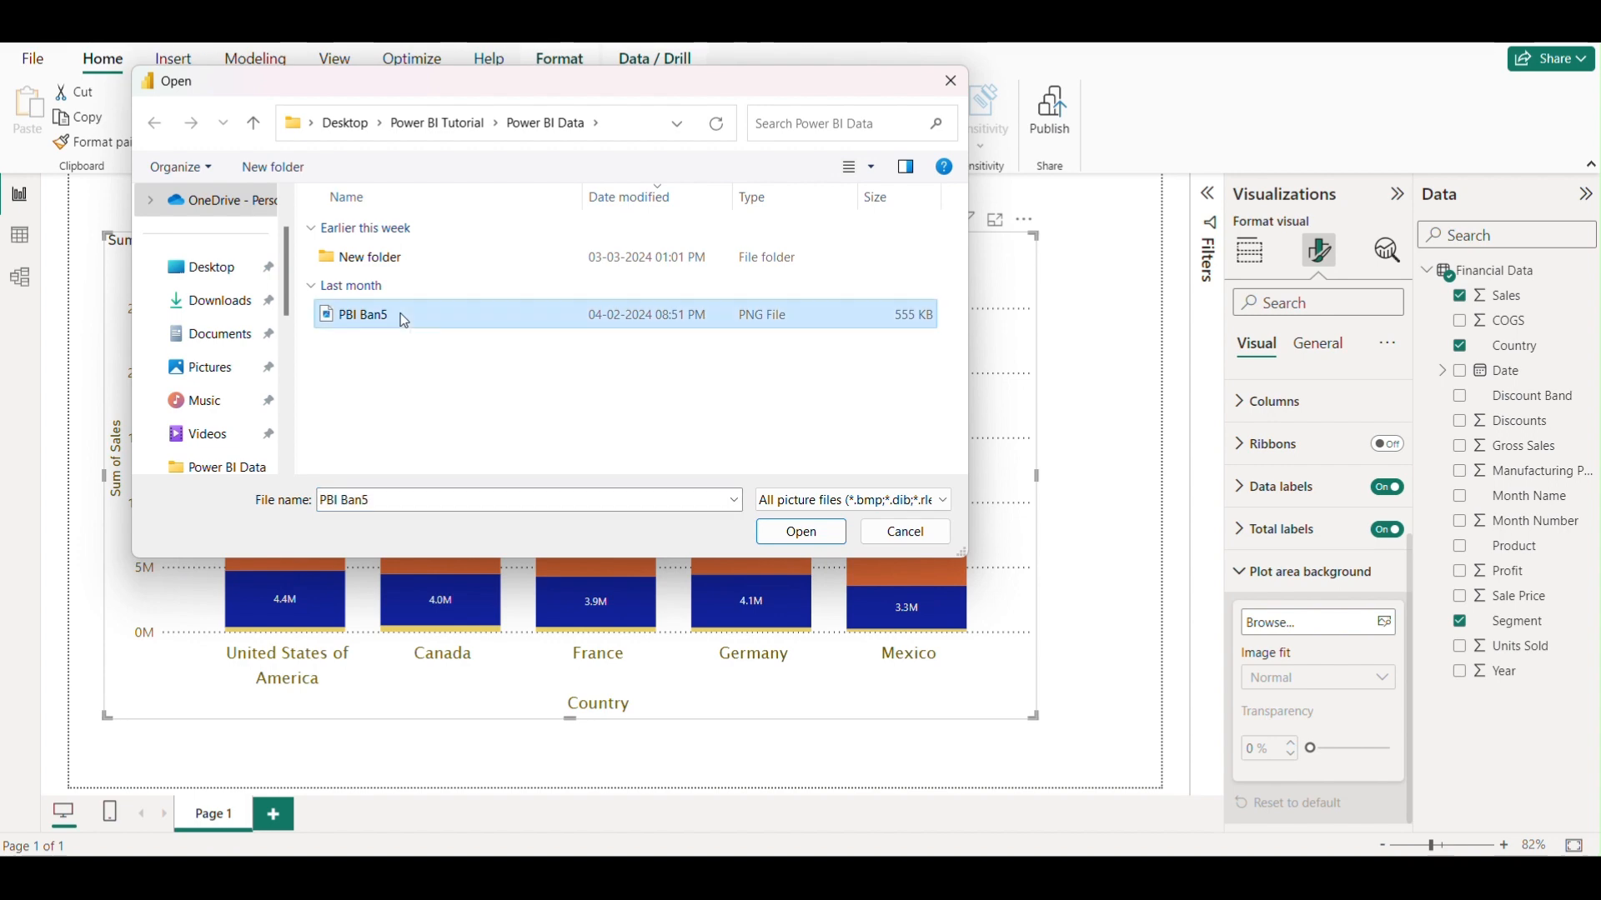
pyautogui.click(813, 539)
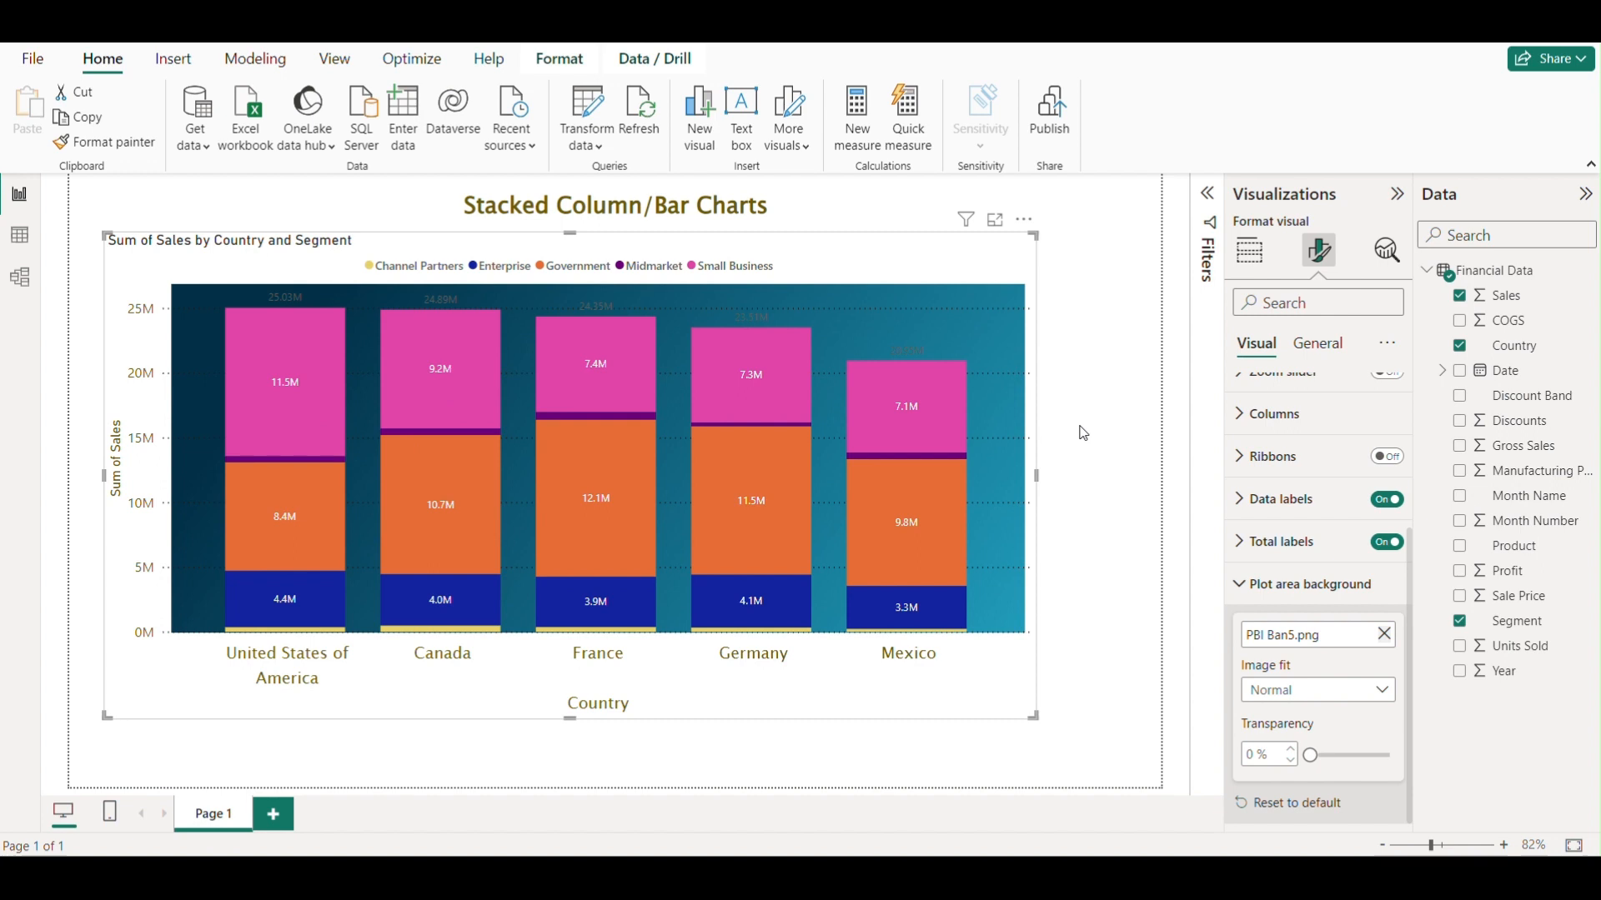
pyautogui.click(1384, 633)
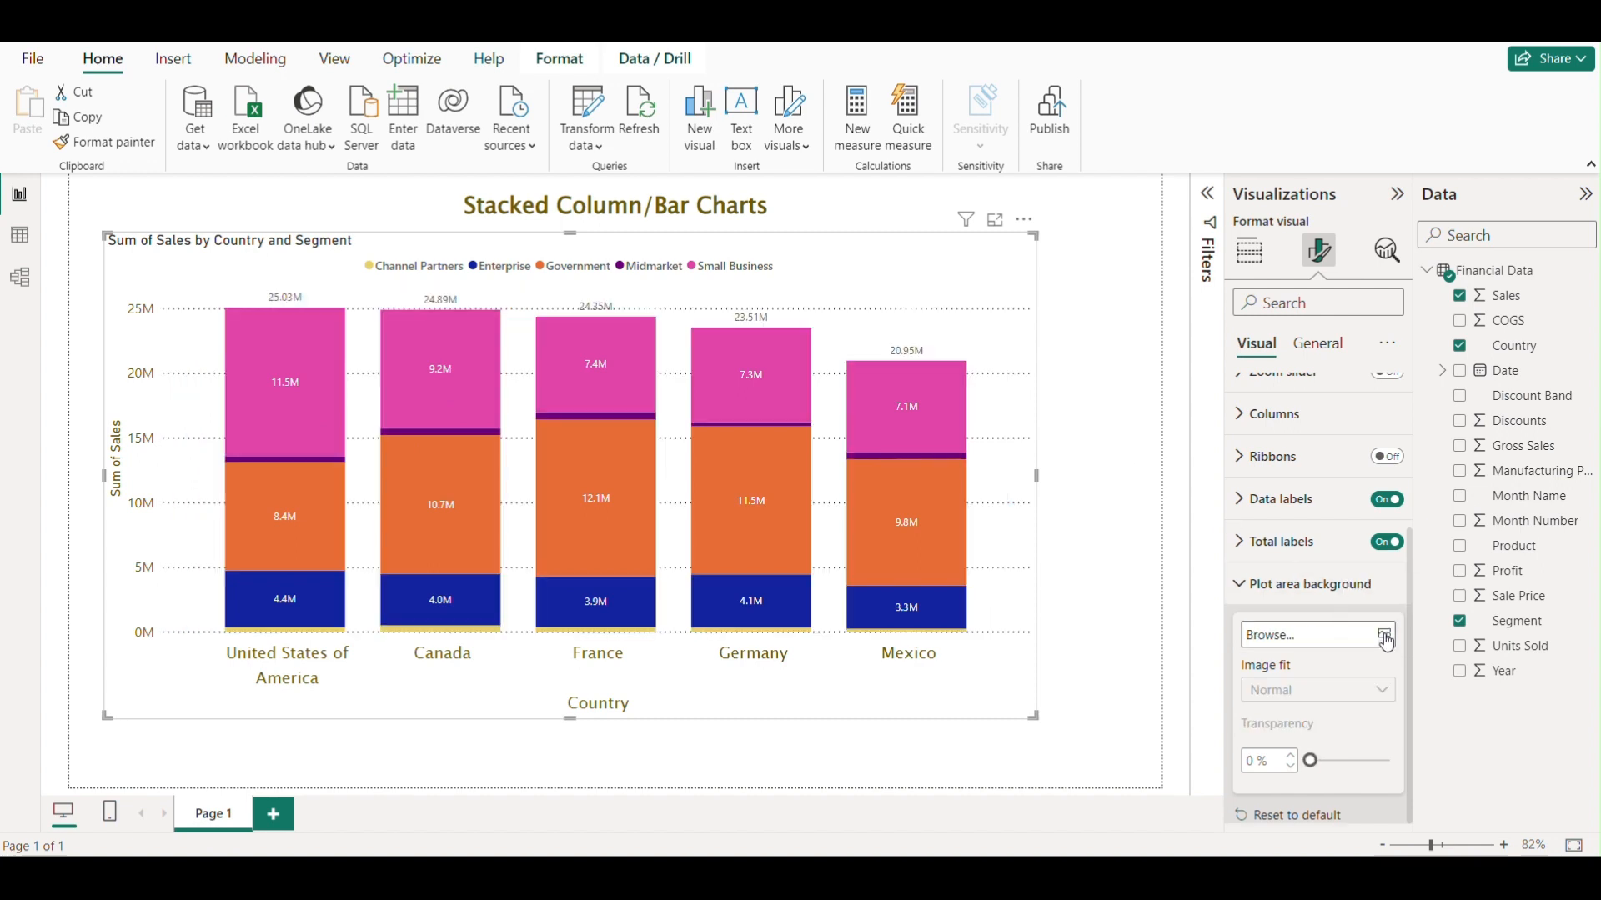
pyautogui.click(1243, 594)
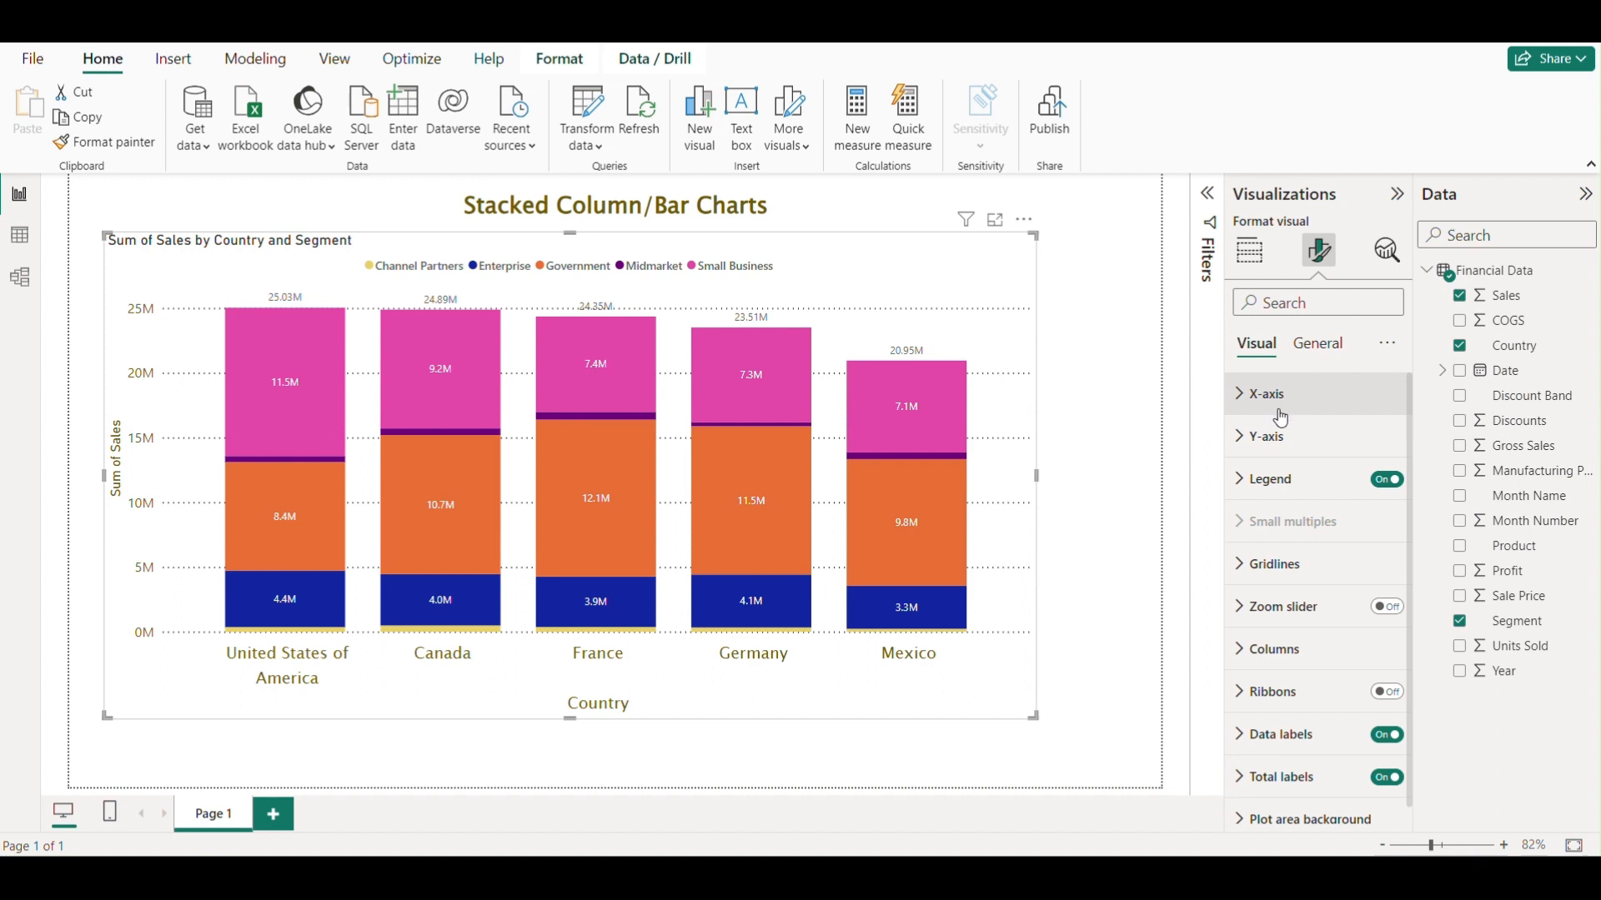
# Change the visual's title text to Sales by Country and Segment.
pyautogui.click(1316, 349)
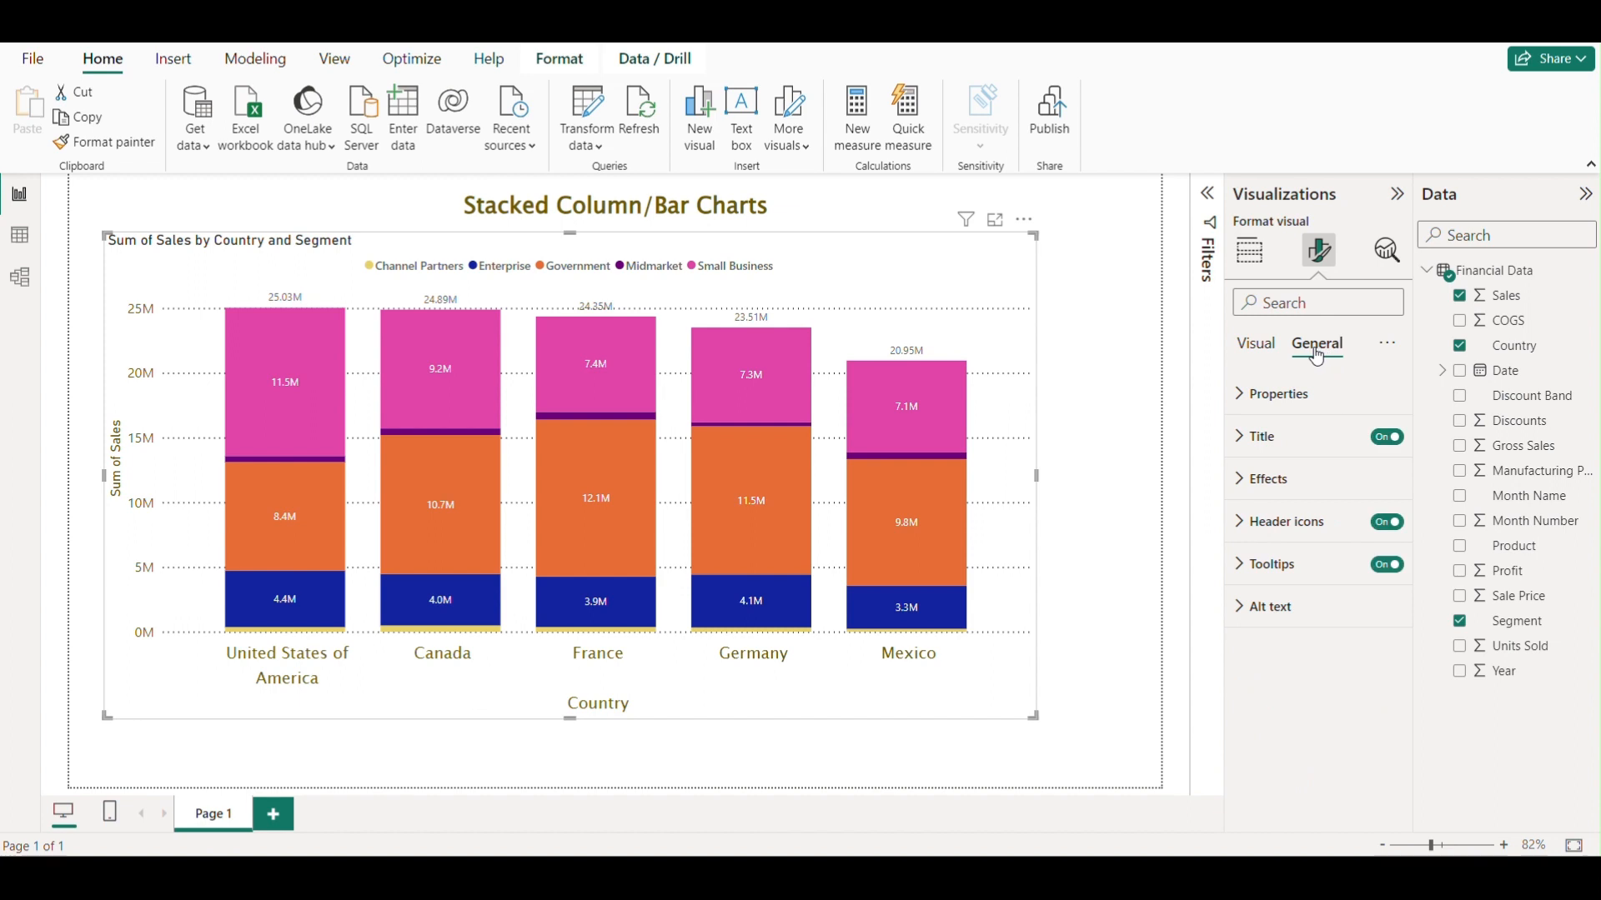
pyautogui.click(1240, 408)
pyautogui.click(1239, 411)
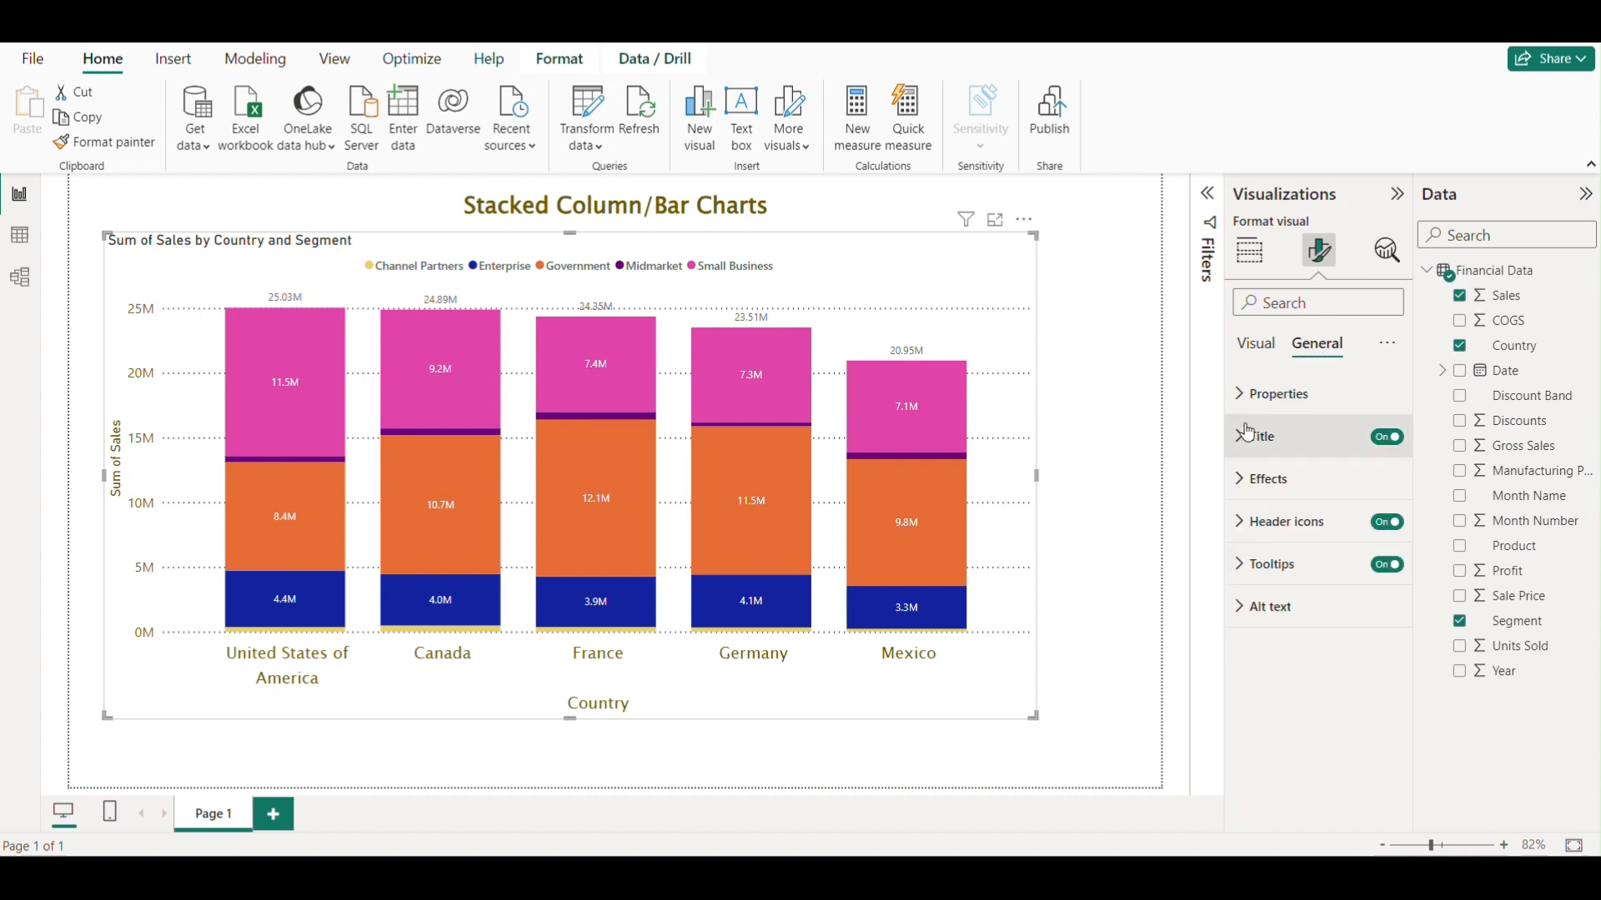
pyautogui.click(1235, 448)
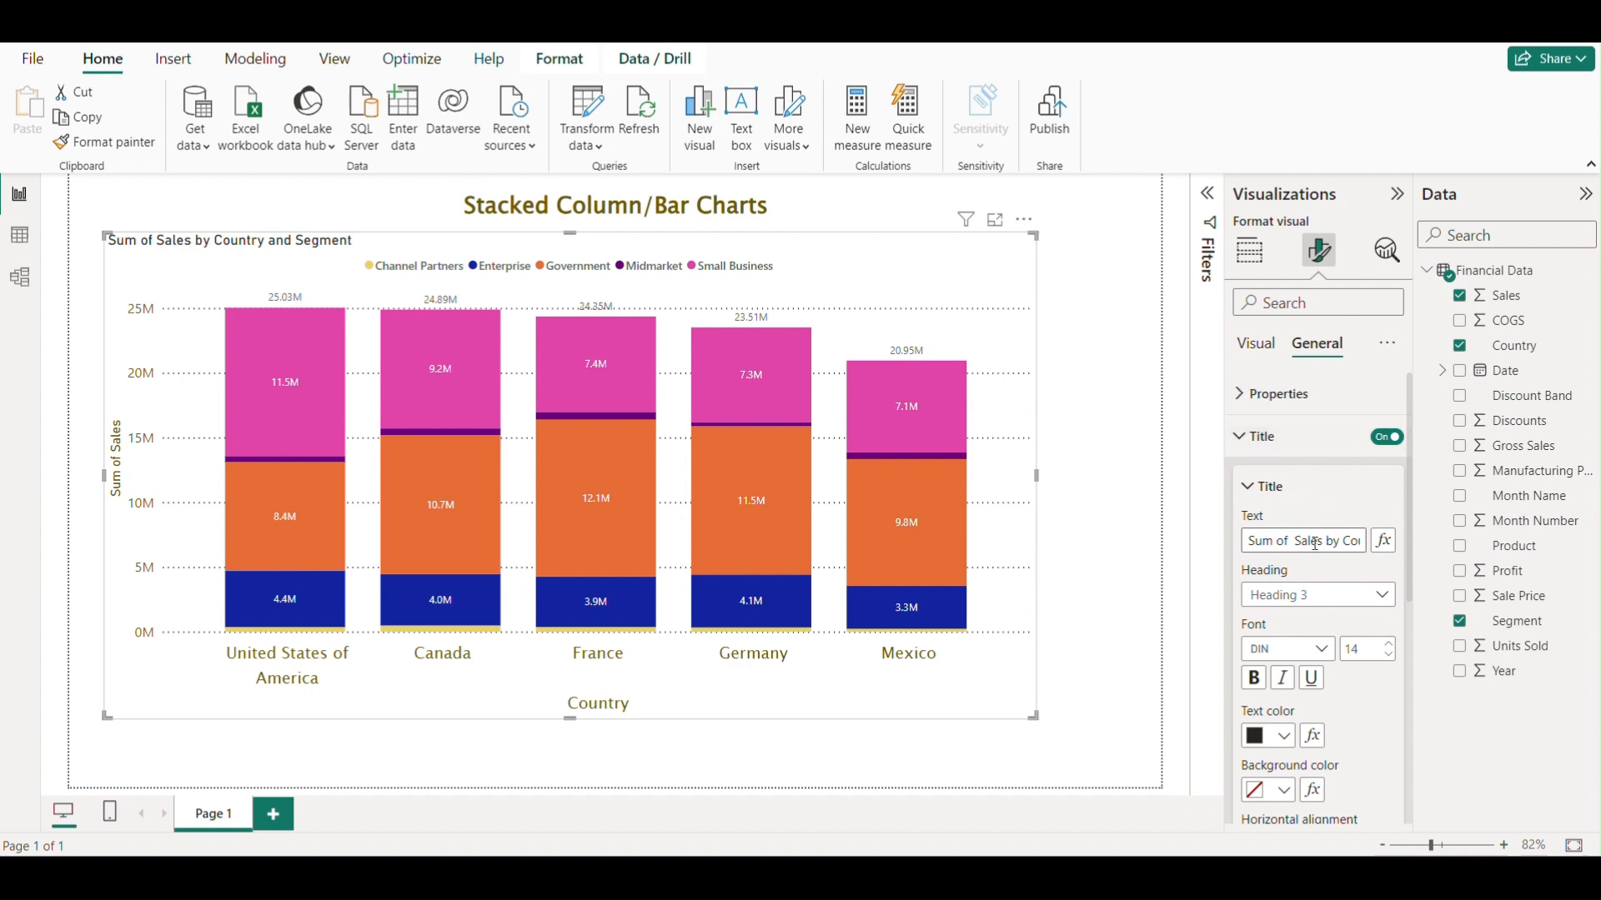
pyautogui.moveTo(1331, 543); pyautogui.dragTo(1250, 543)
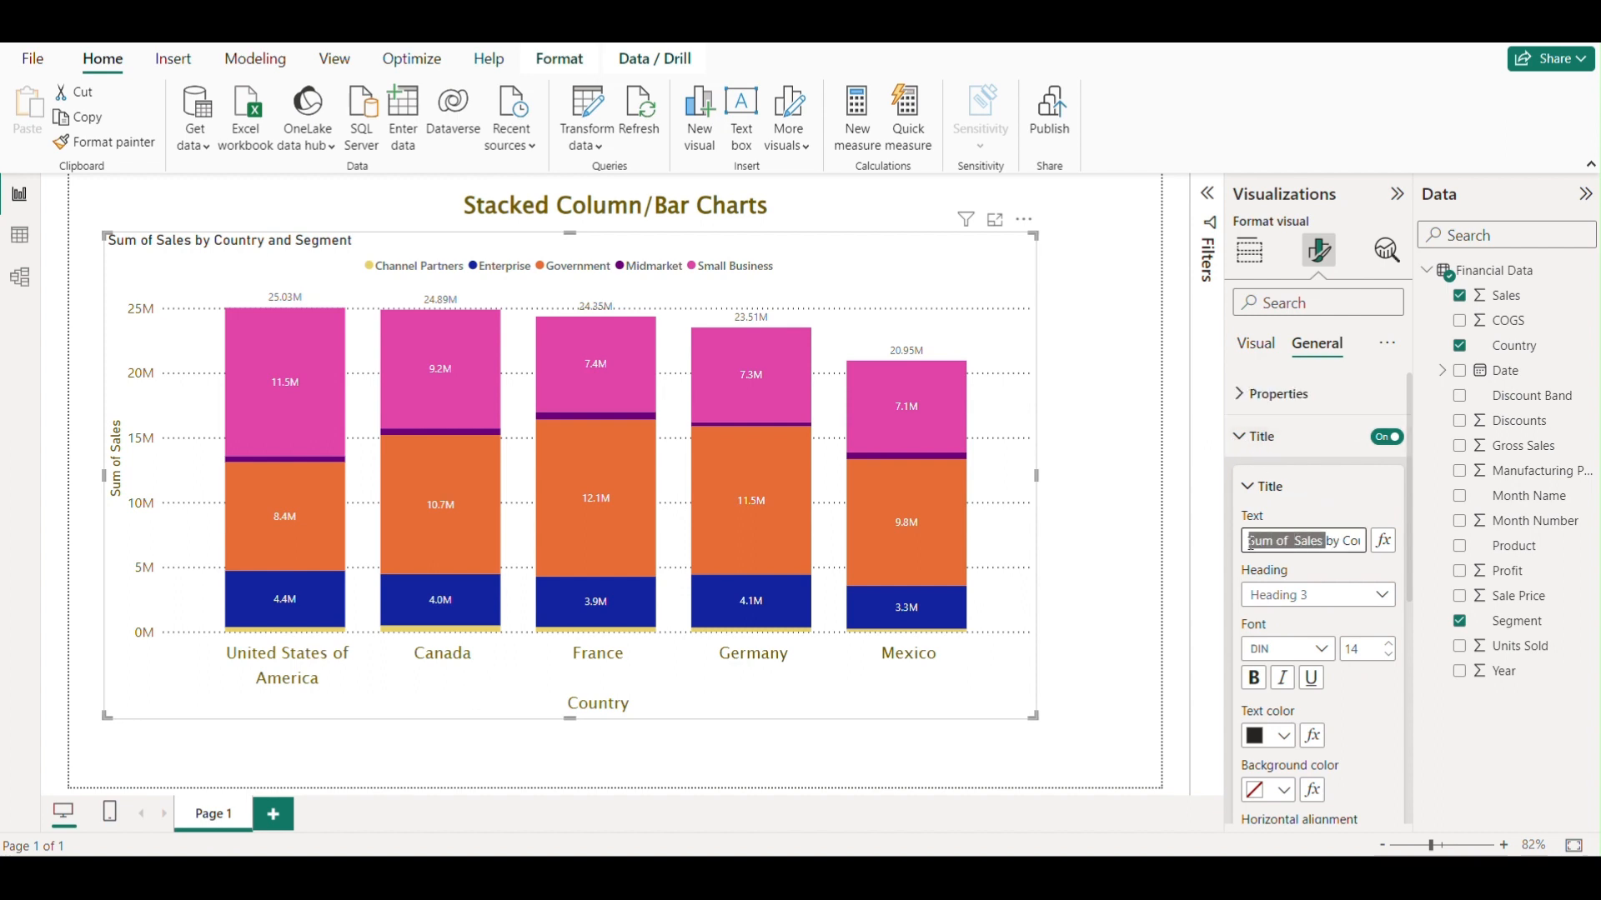
pyautogui.click(1299, 542)
pyautogui.press('BackSpace')
pyautogui.press('BackSpace')
pyautogui.press('BackSpace')
pyautogui.press('BackSpace')
pyautogui.press('BackSpace')
pyautogui.press('BackSpace')
pyautogui.press('BackSpace')
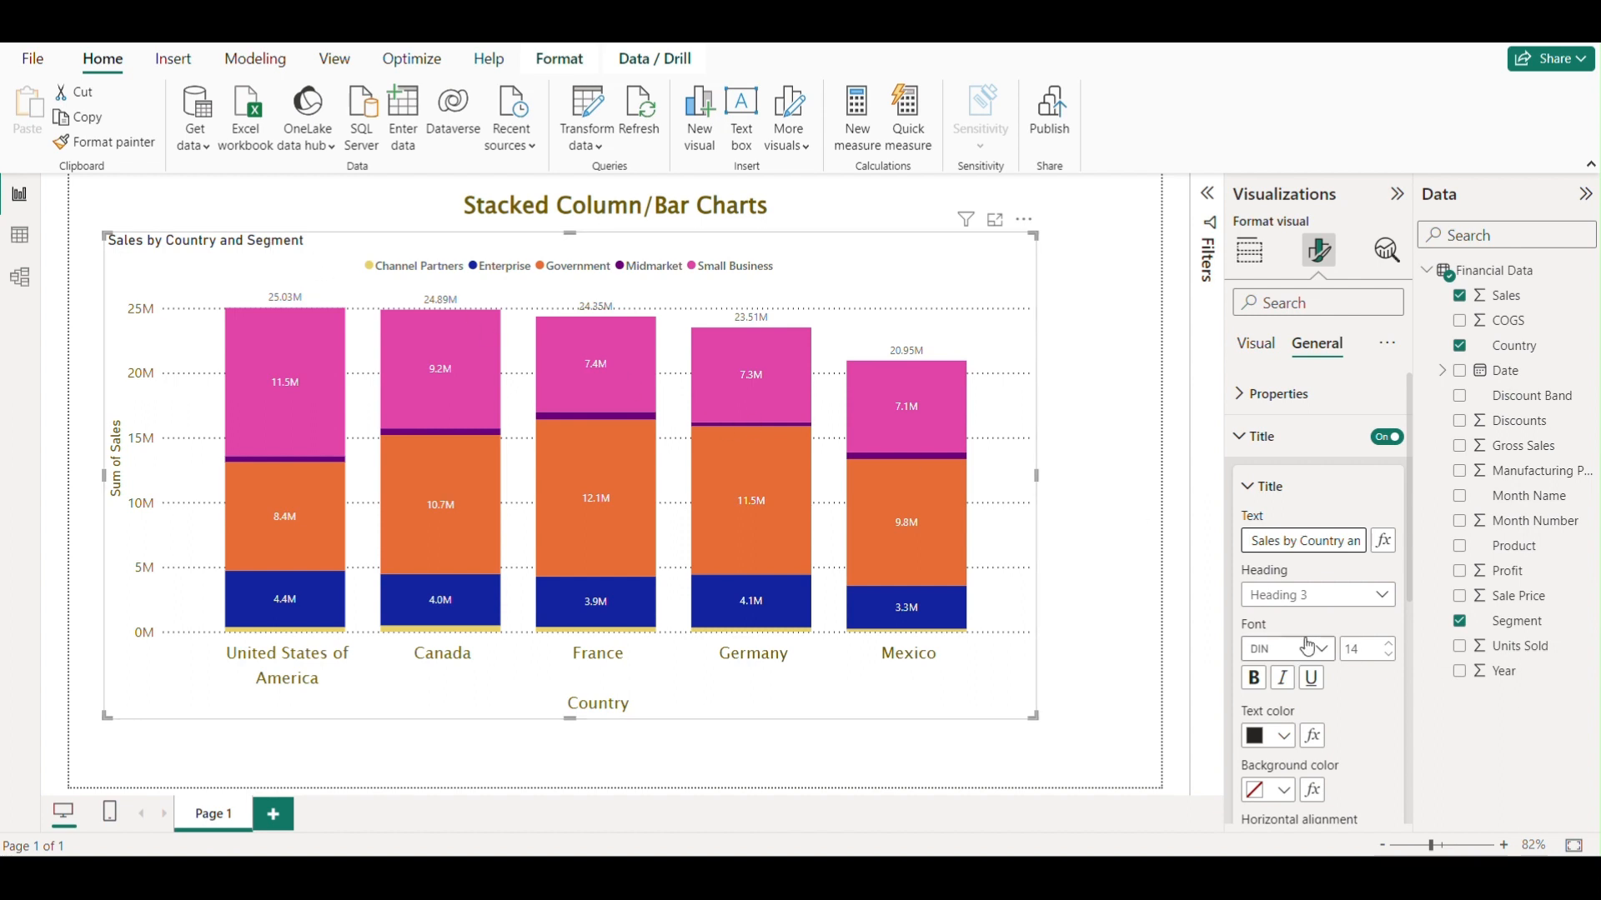
pyautogui.scroll(-3, 1299, 588)
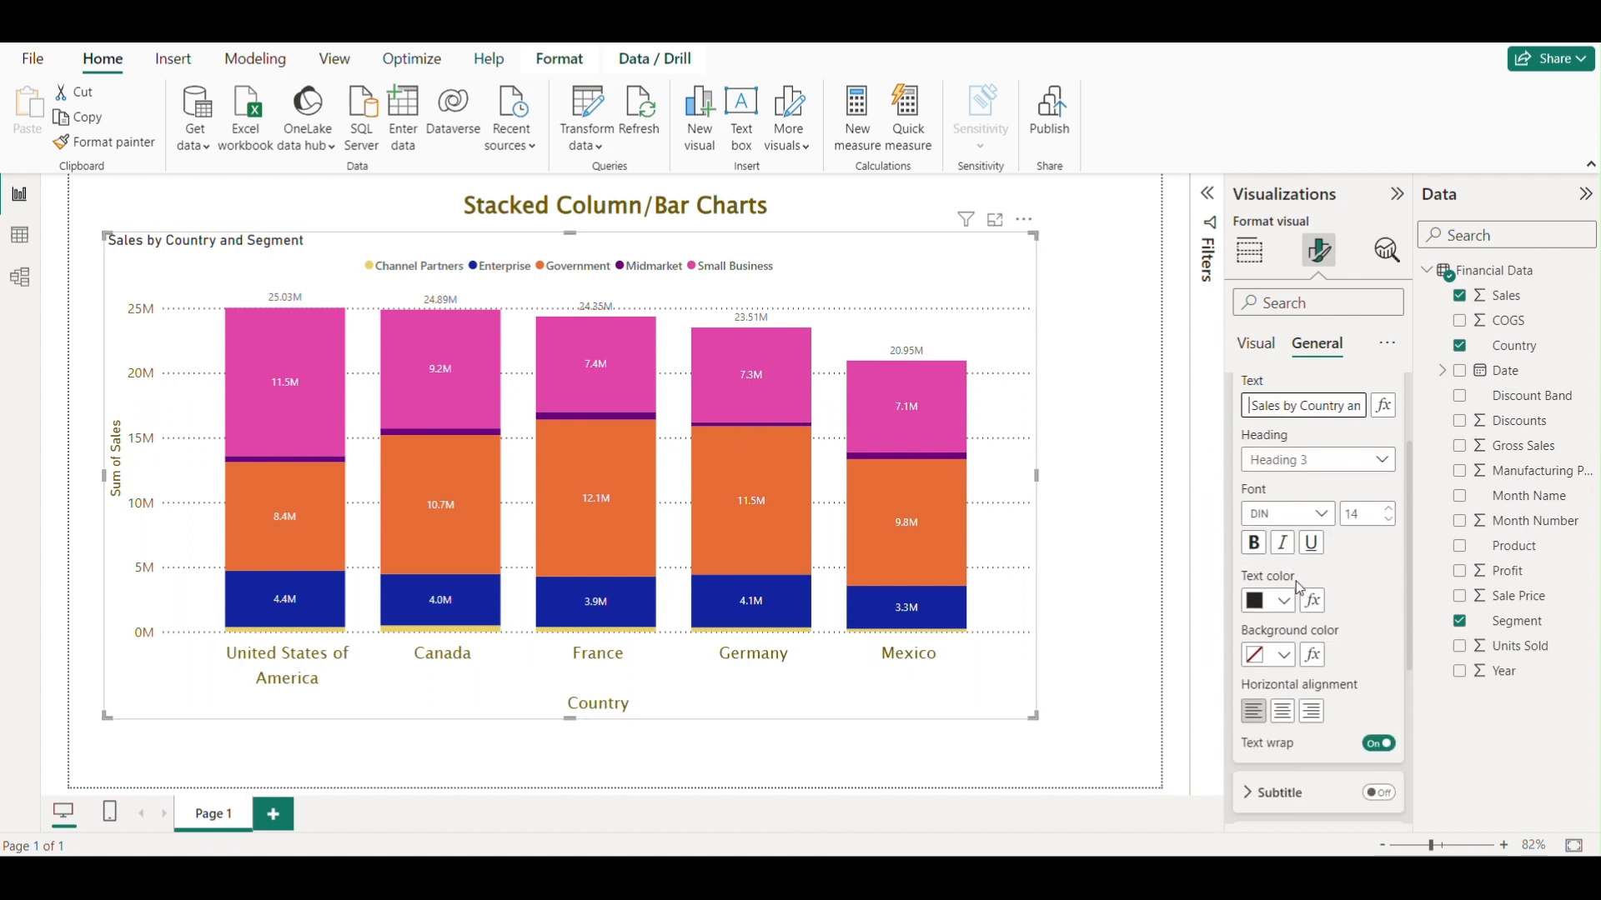
# Try centre alignment for the chart title, then set it back to left alignment.
pyautogui.click(1325, 515)
pyautogui.click(1362, 572)
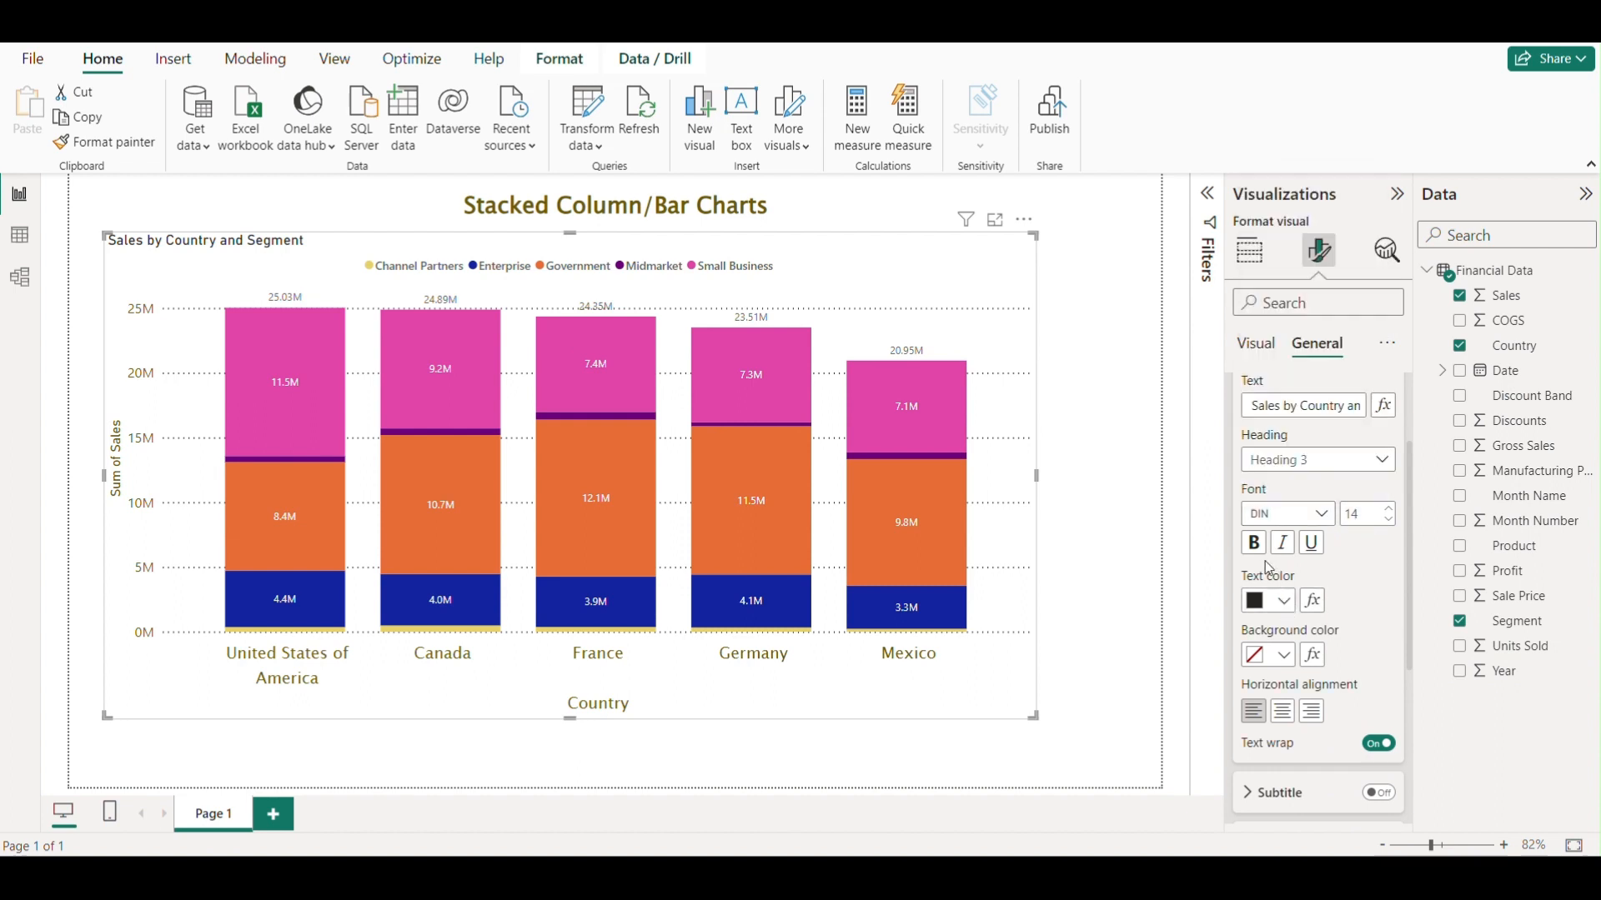
pyautogui.scroll(-1, 1361, 594)
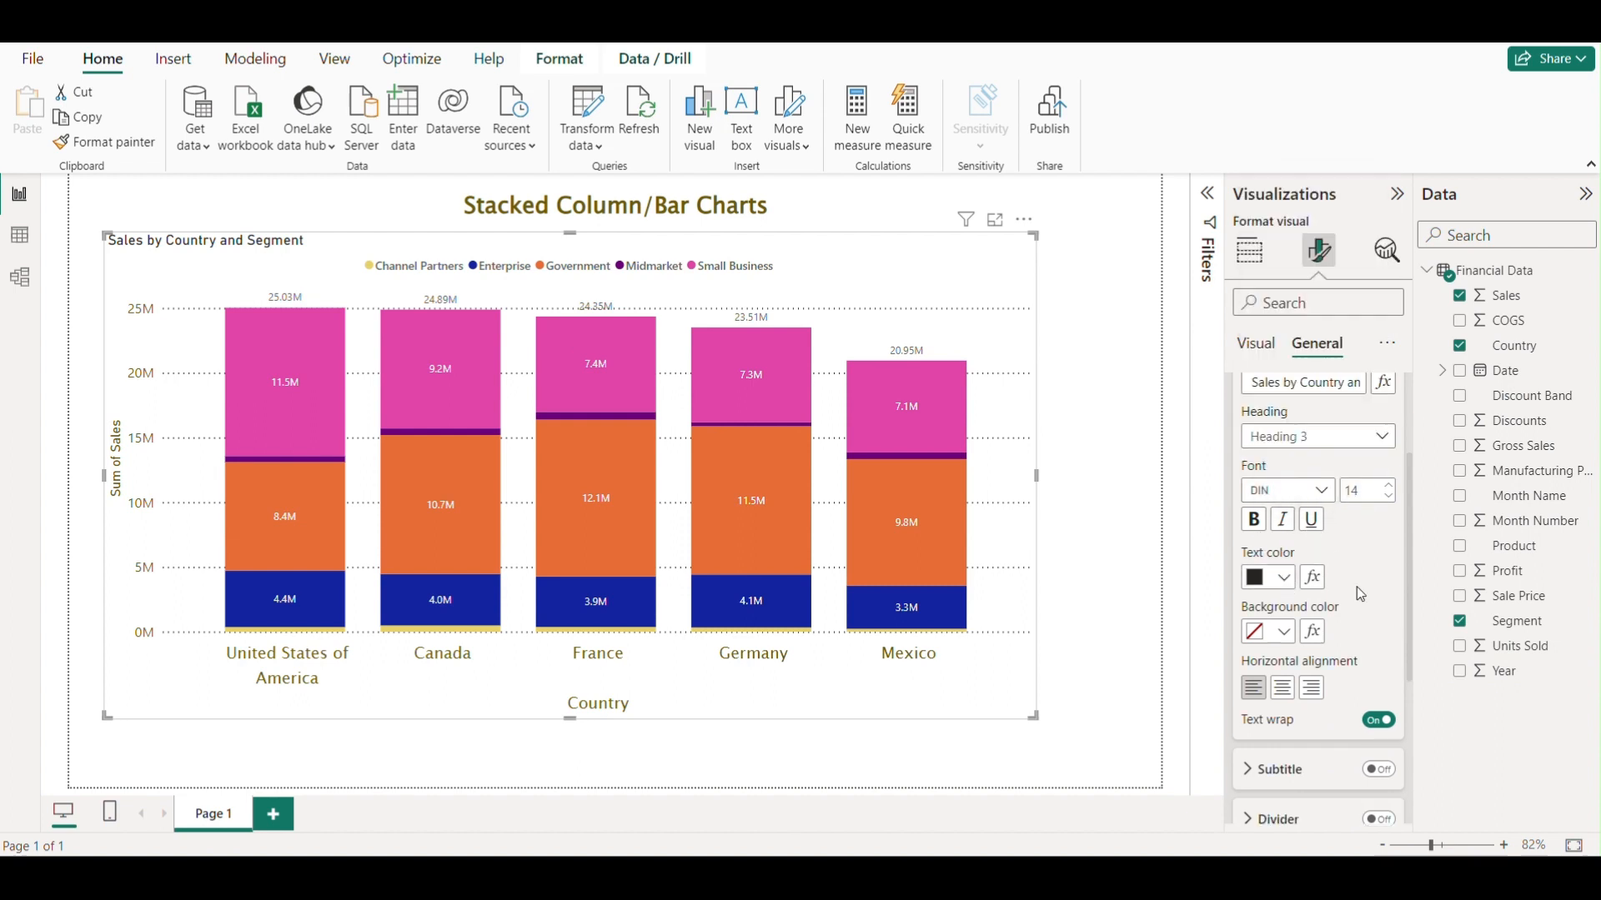
pyautogui.scroll(-3, 1361, 594)
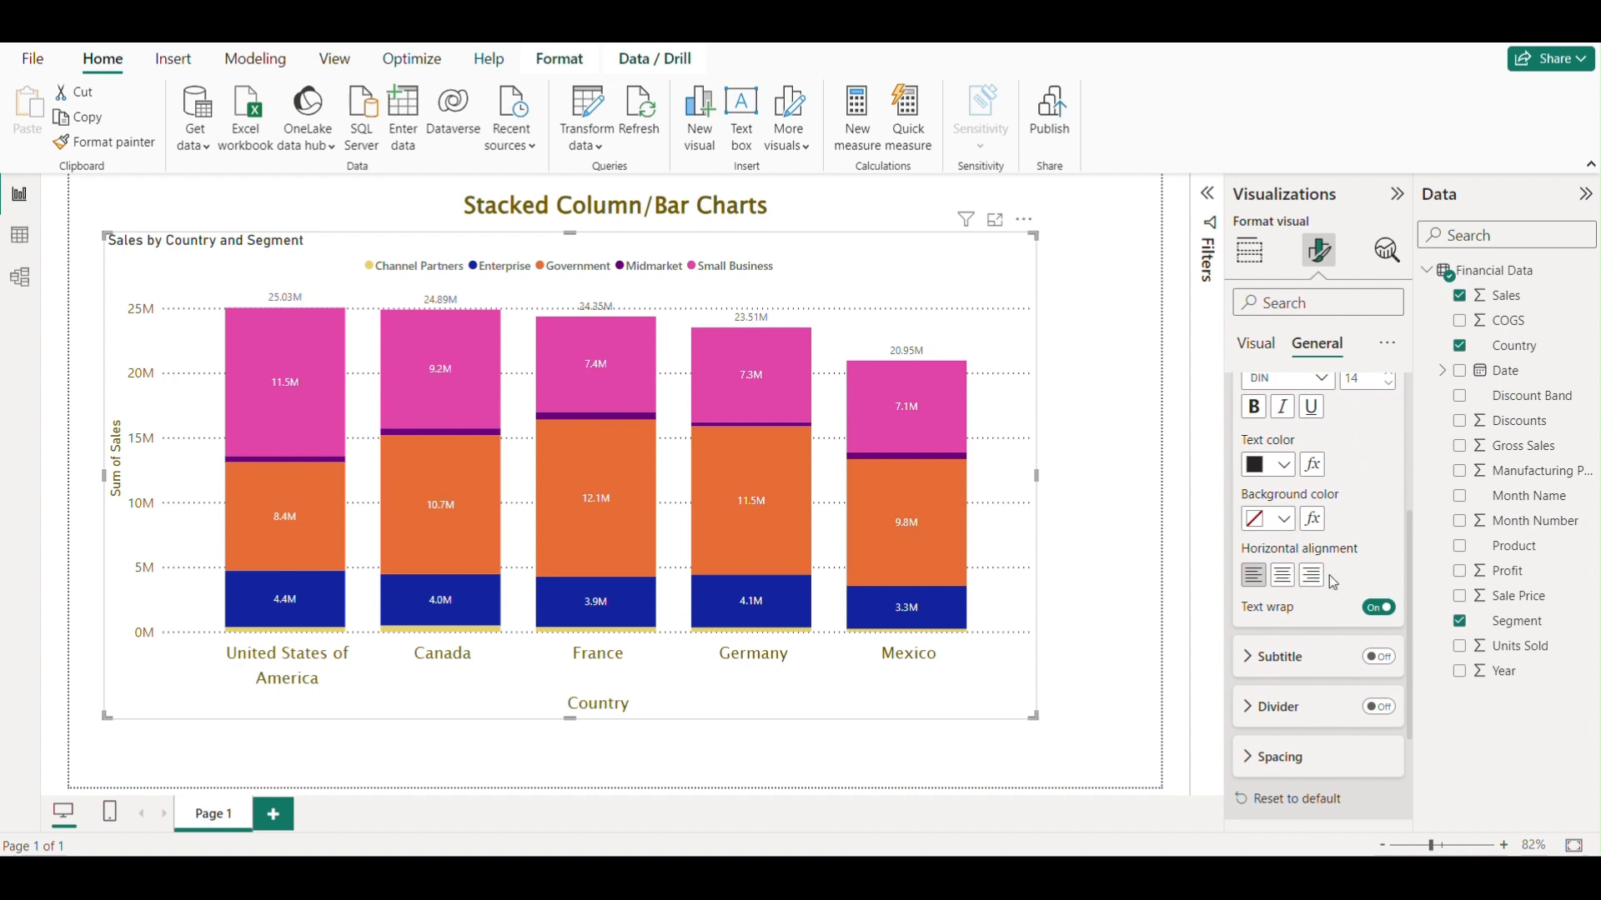
pyautogui.click(1285, 579)
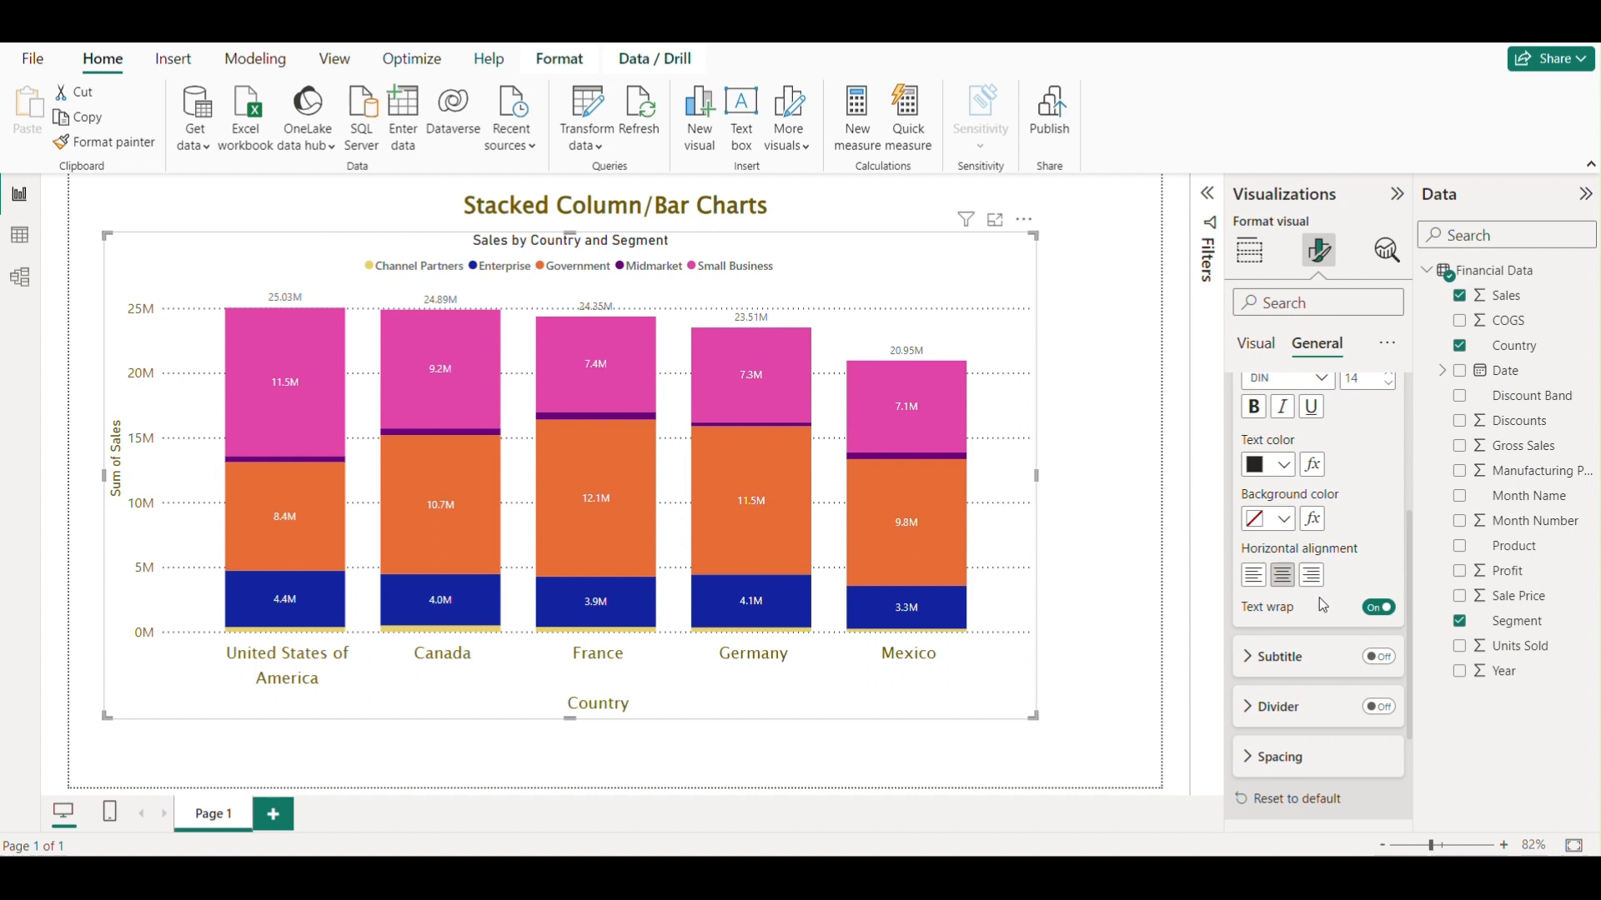
pyautogui.click(1258, 584)
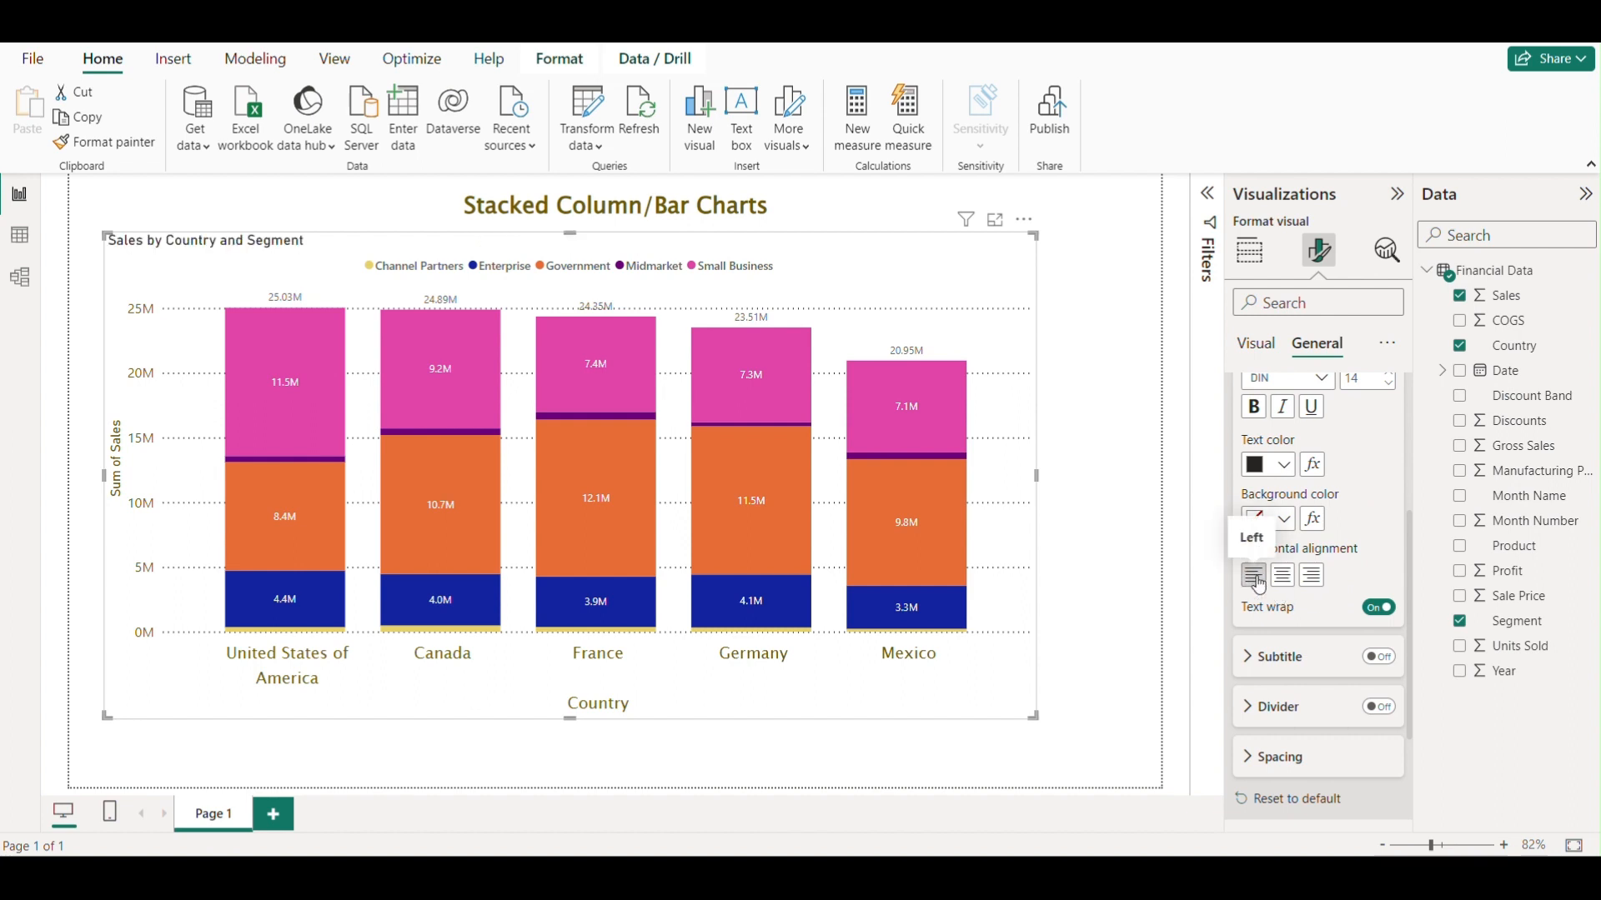
pyautogui.scroll(2, 1373, 568)
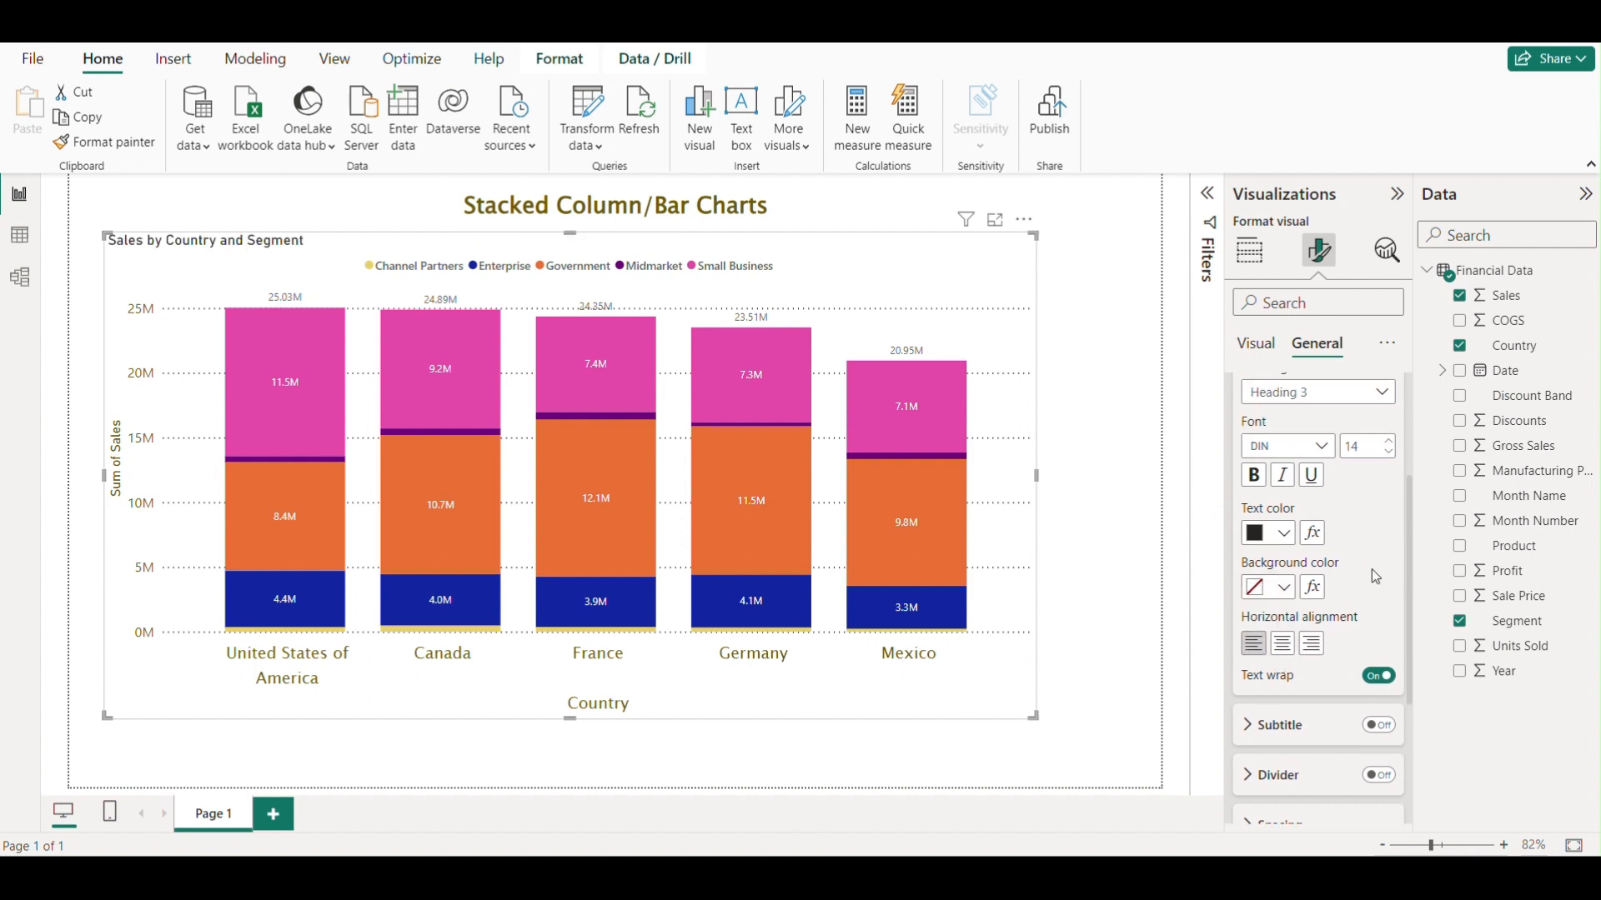
# Try purple and then light blue as the visual's background colour.
pyautogui.click(1252, 429)
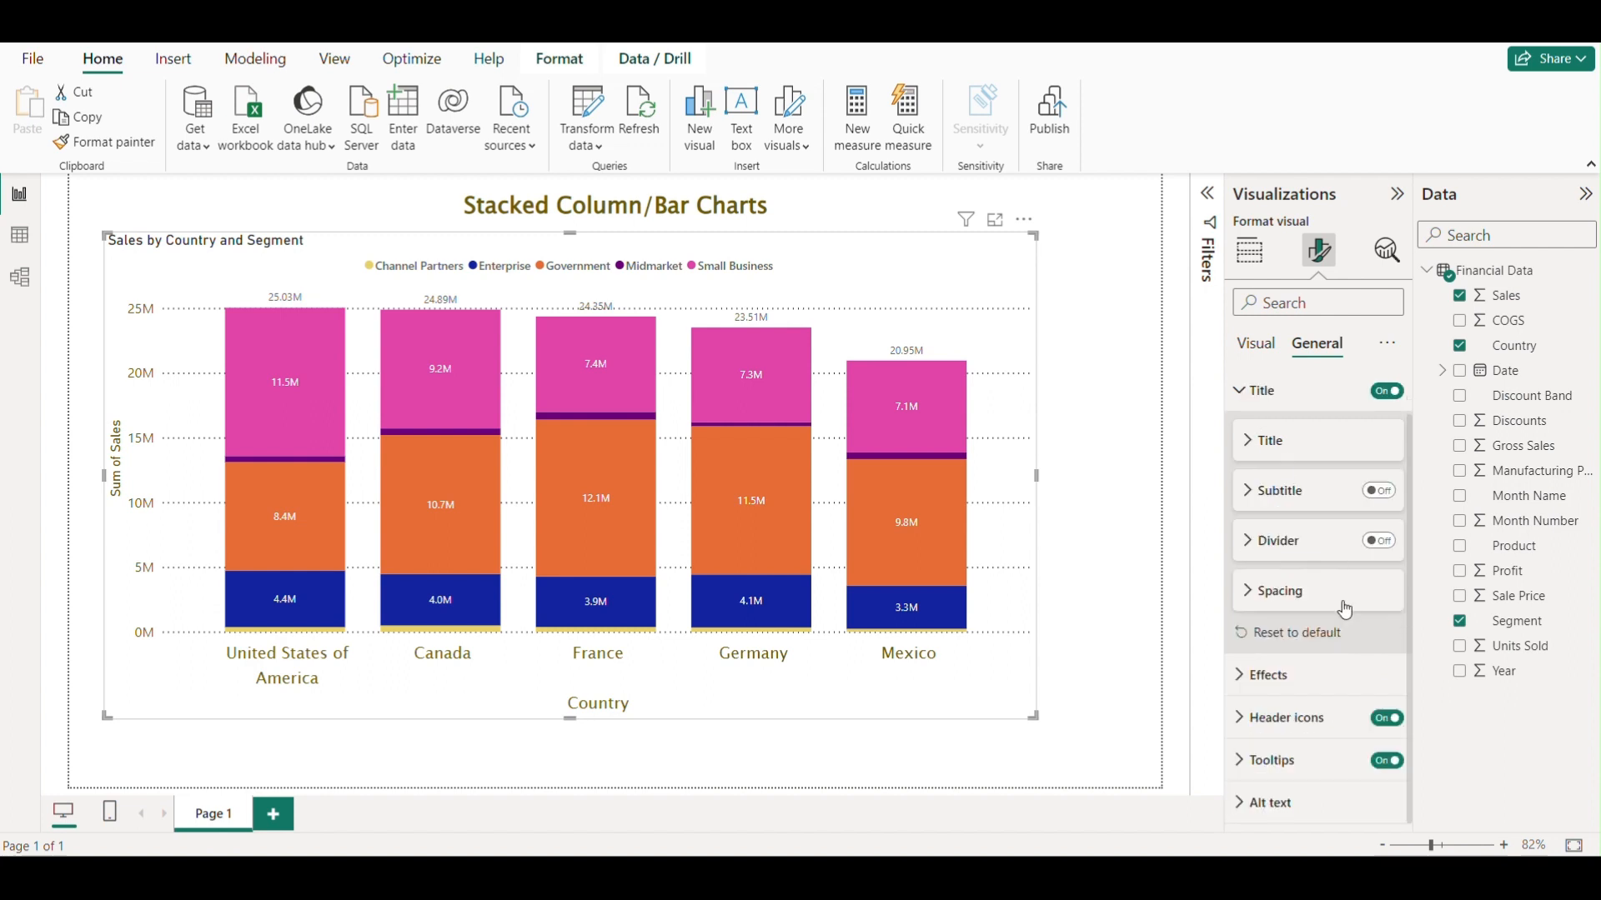
pyautogui.scroll(1, 1311, 606)
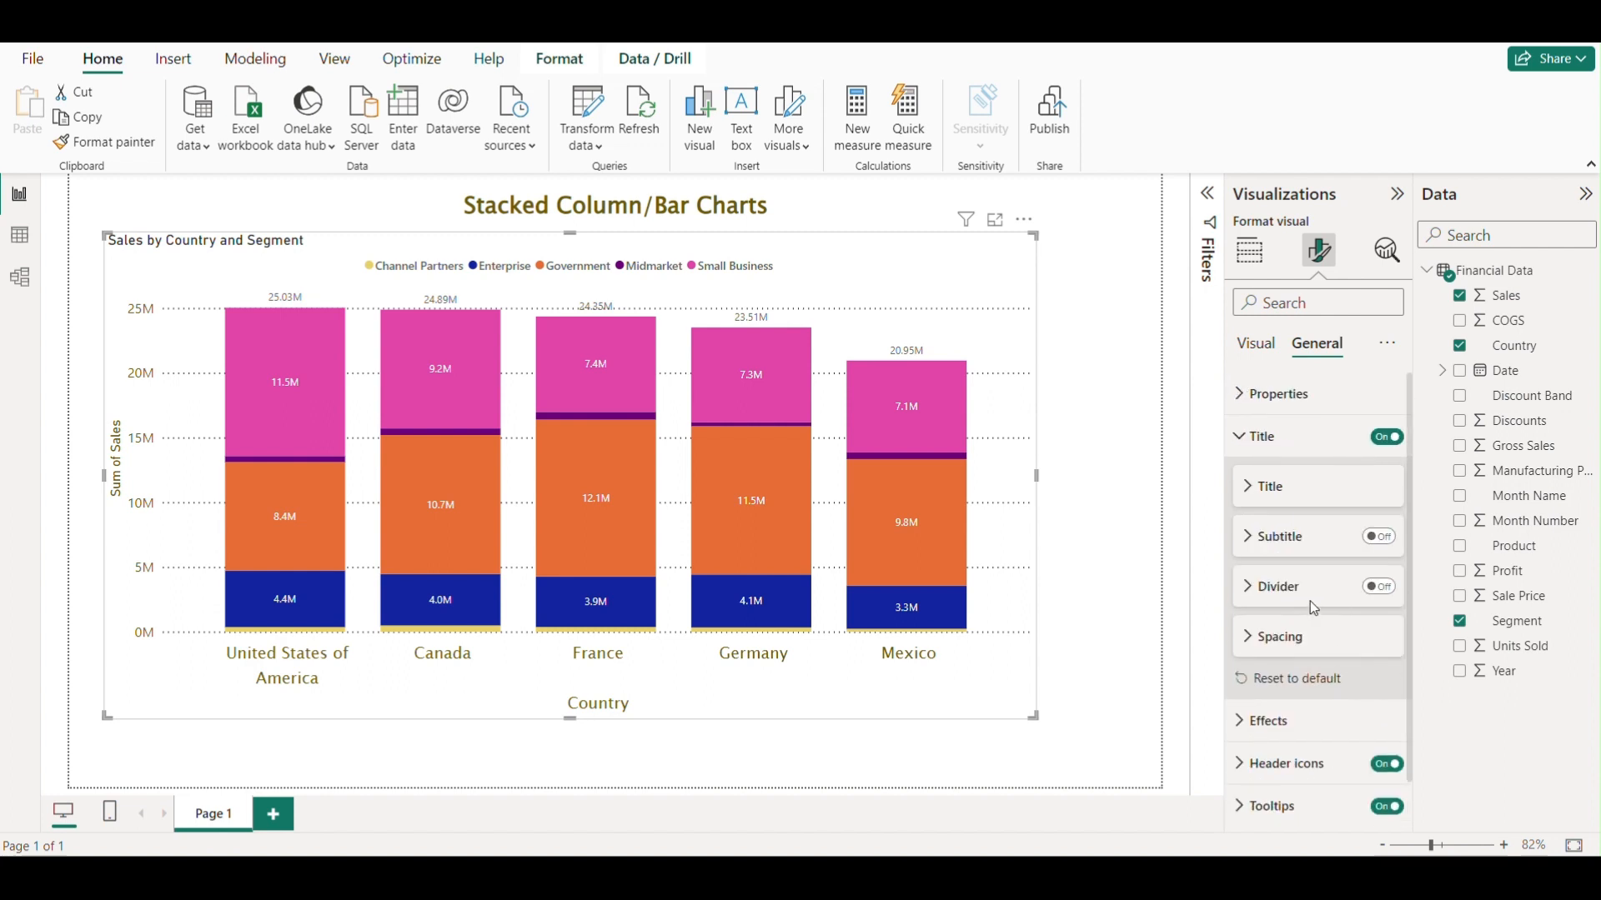
pyautogui.click(1238, 442)
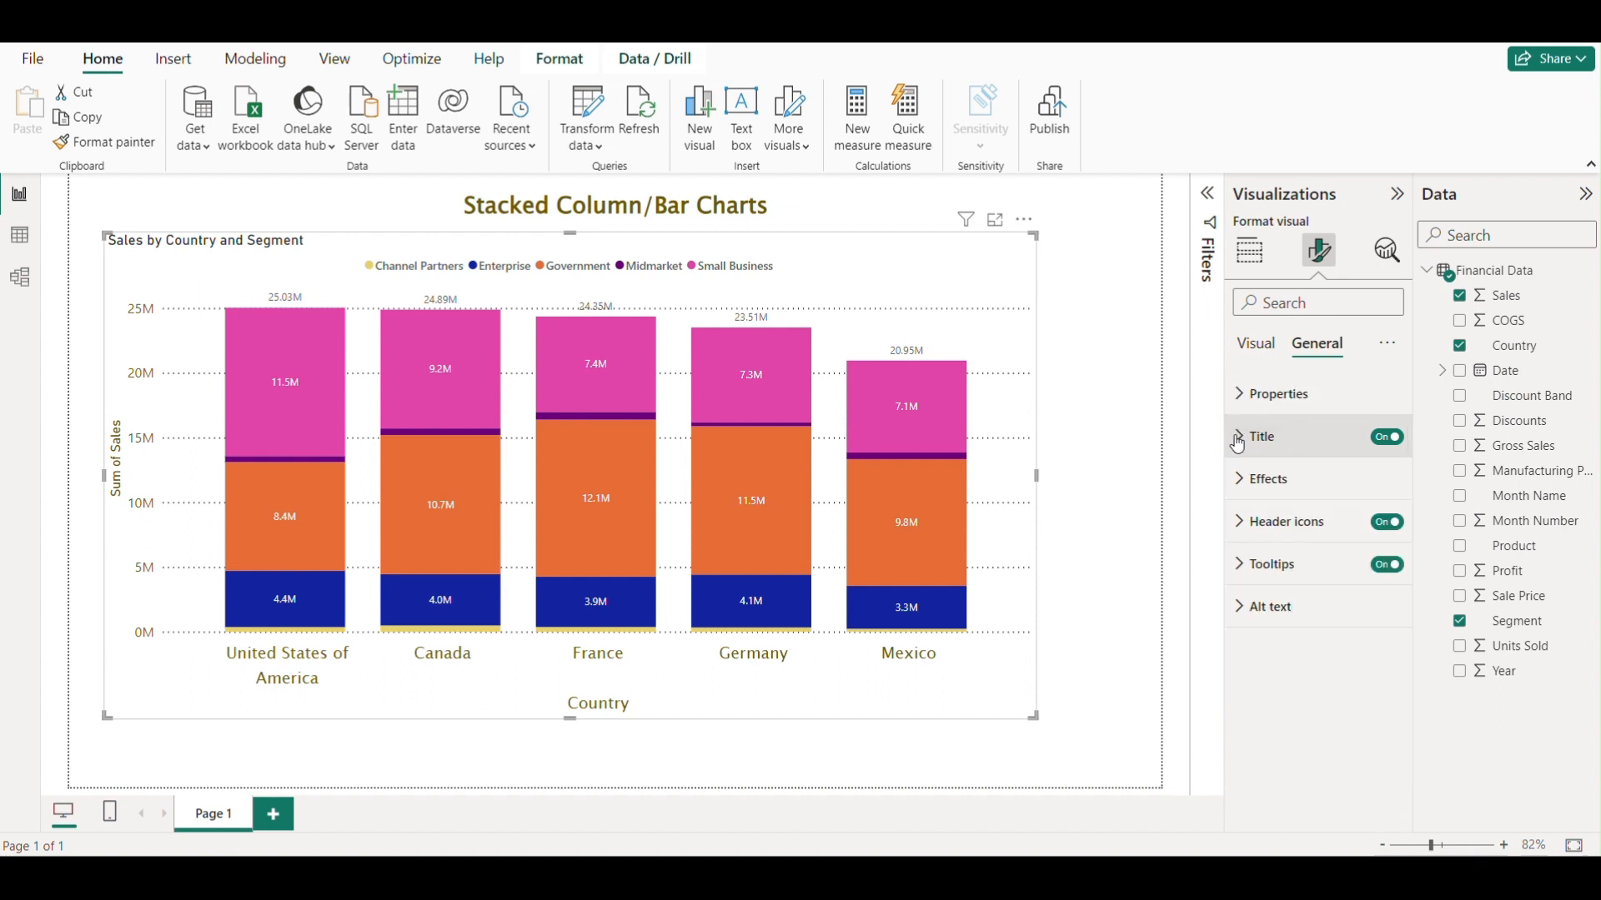
pyautogui.click(1248, 493)
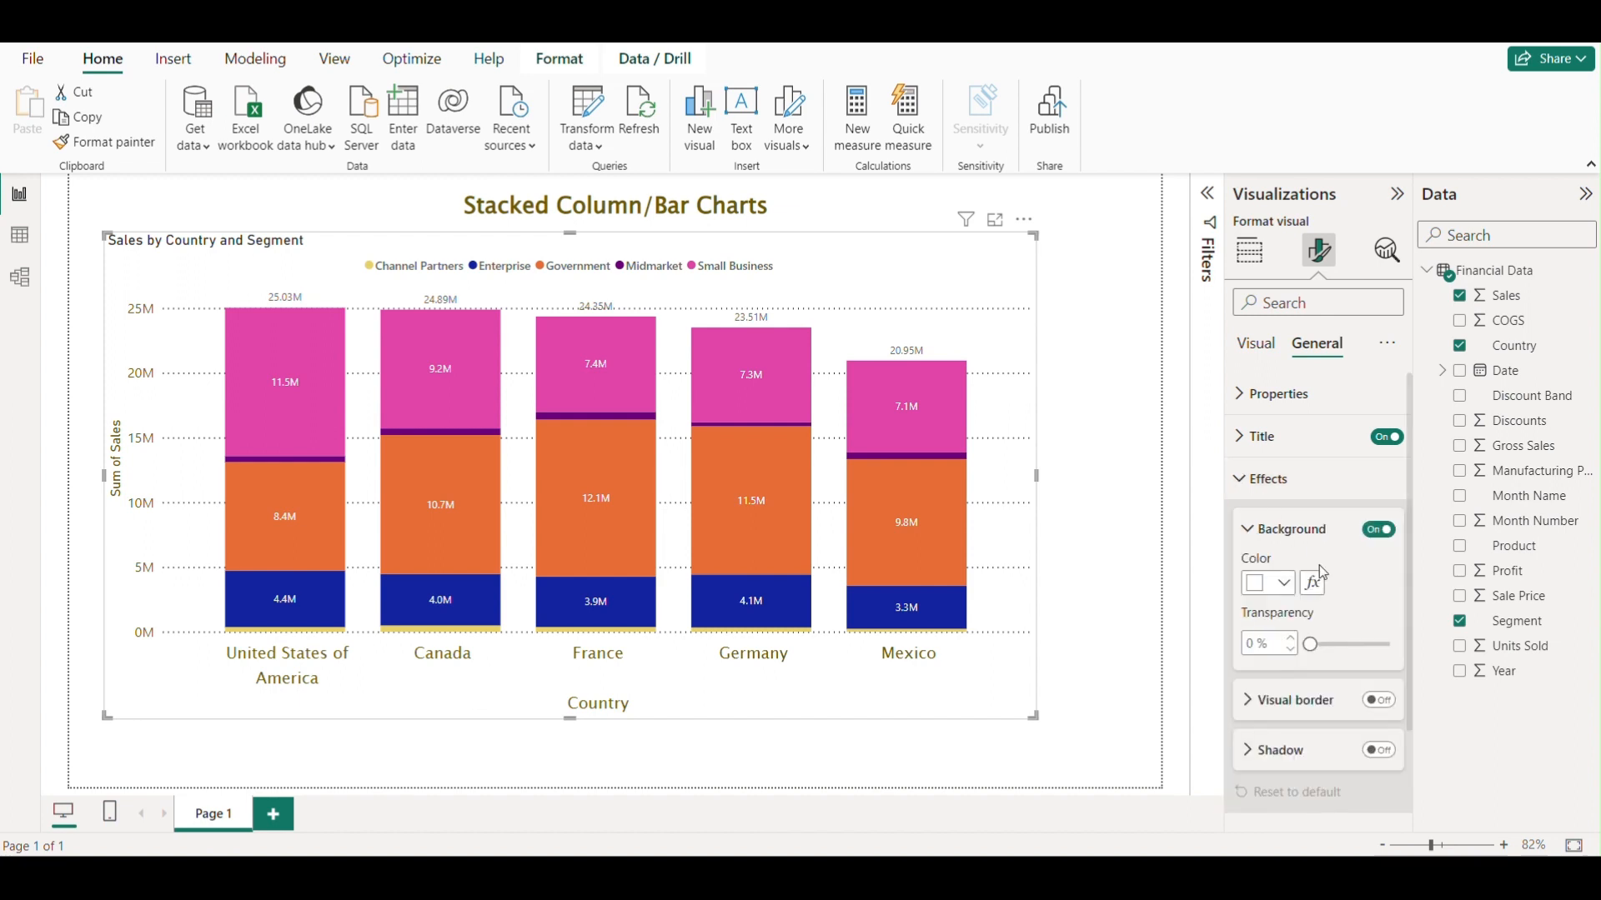
pyautogui.scroll(-1, 1346, 558)
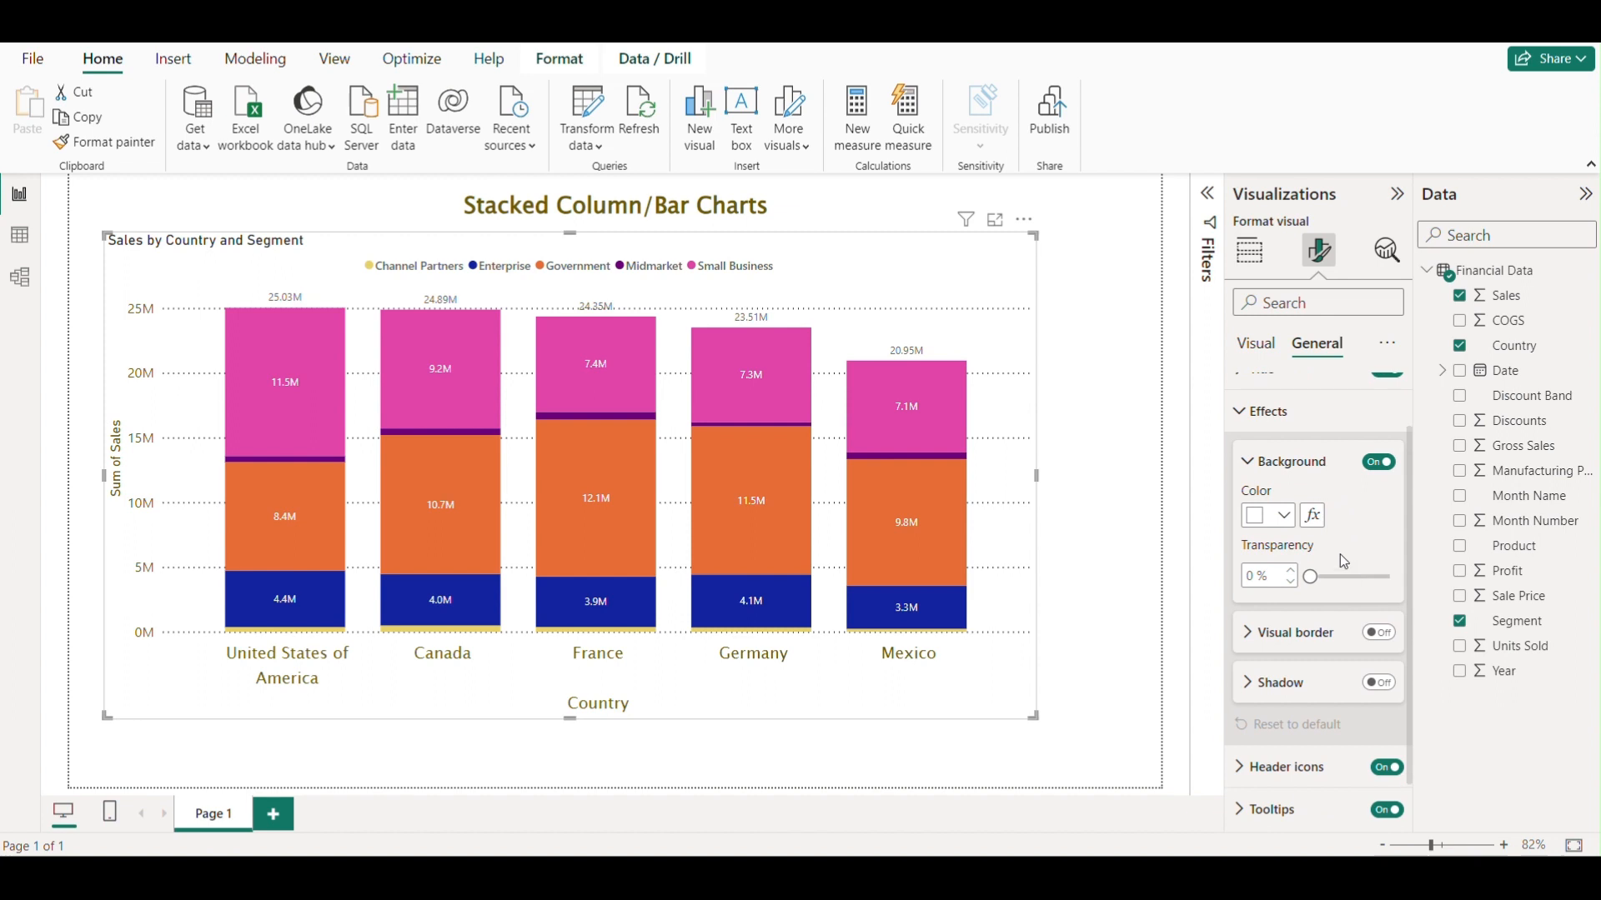
pyautogui.click(1282, 519)
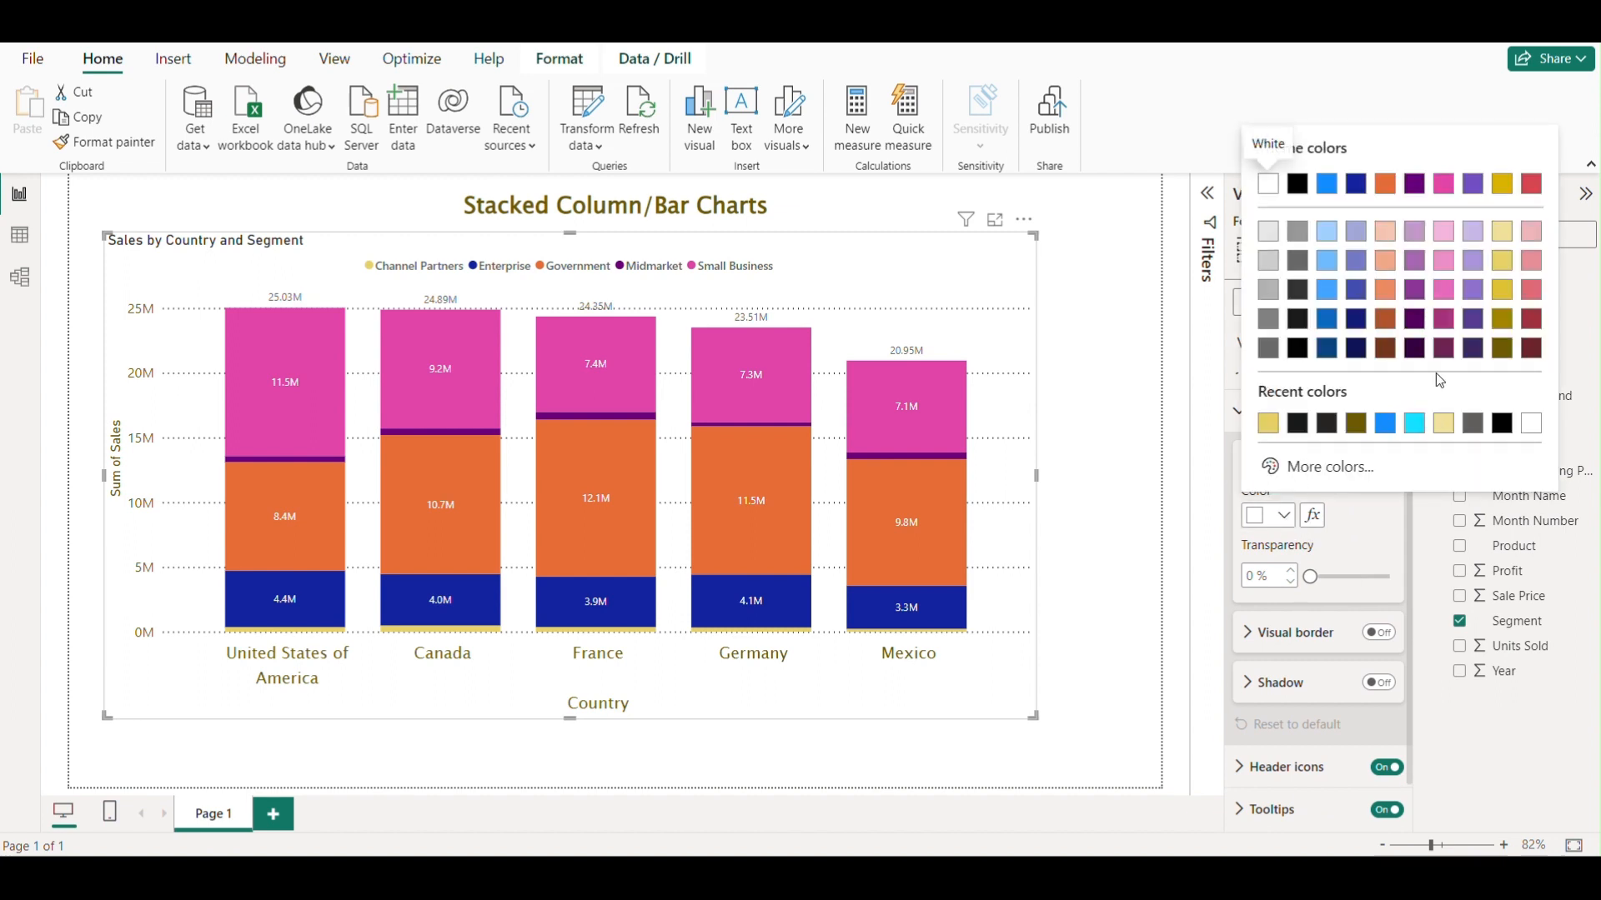
pyautogui.click(1474, 291)
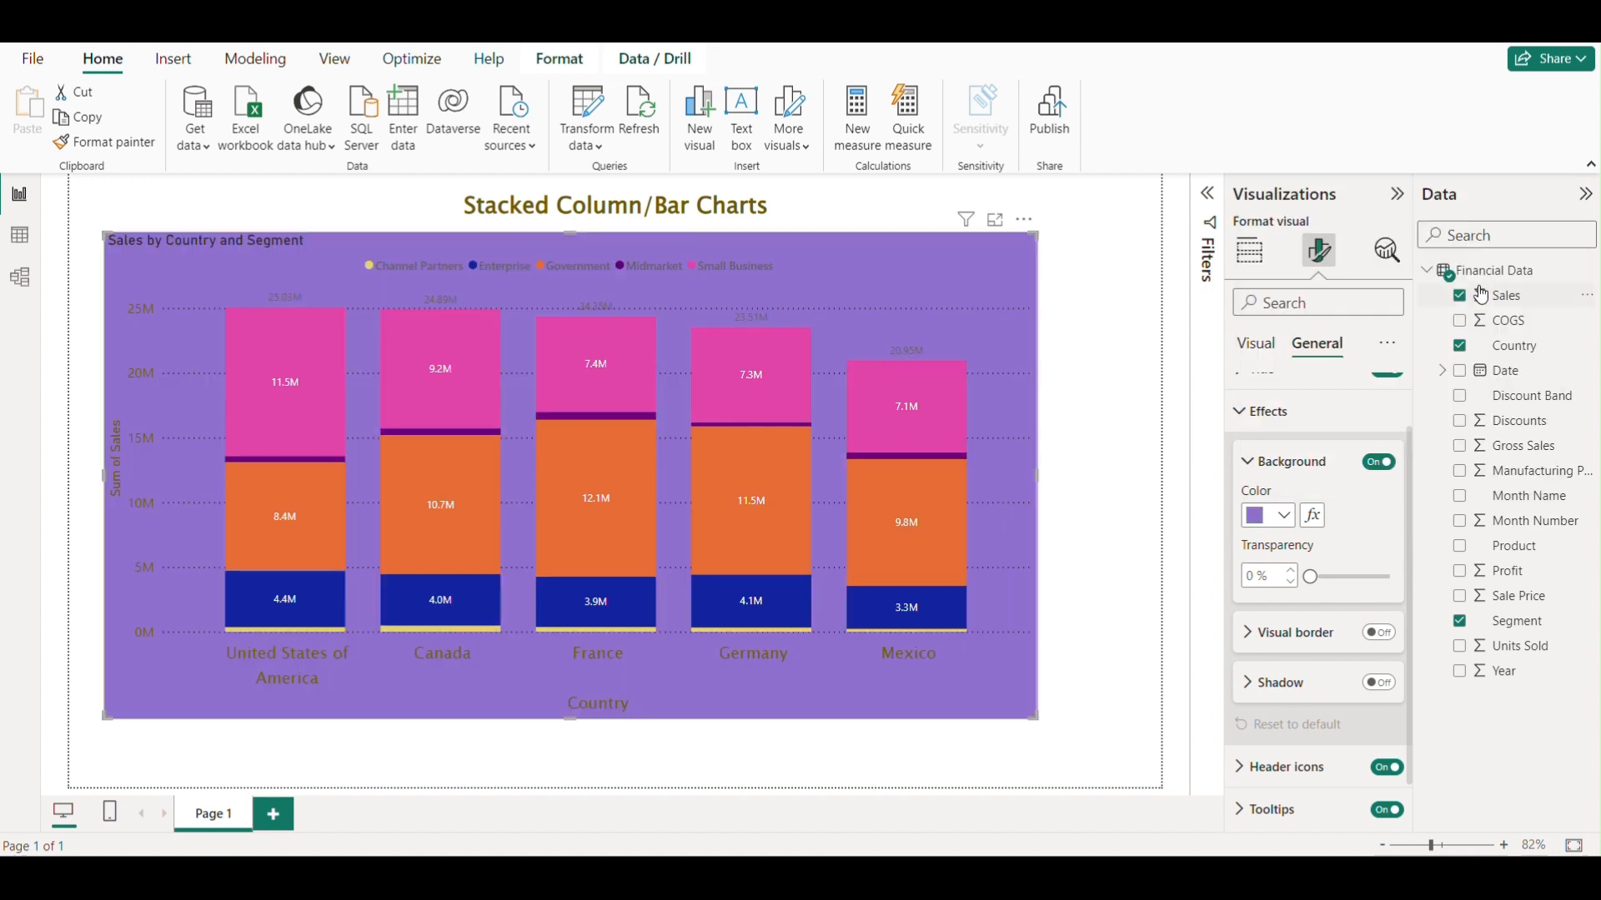
pyautogui.click(1288, 516)
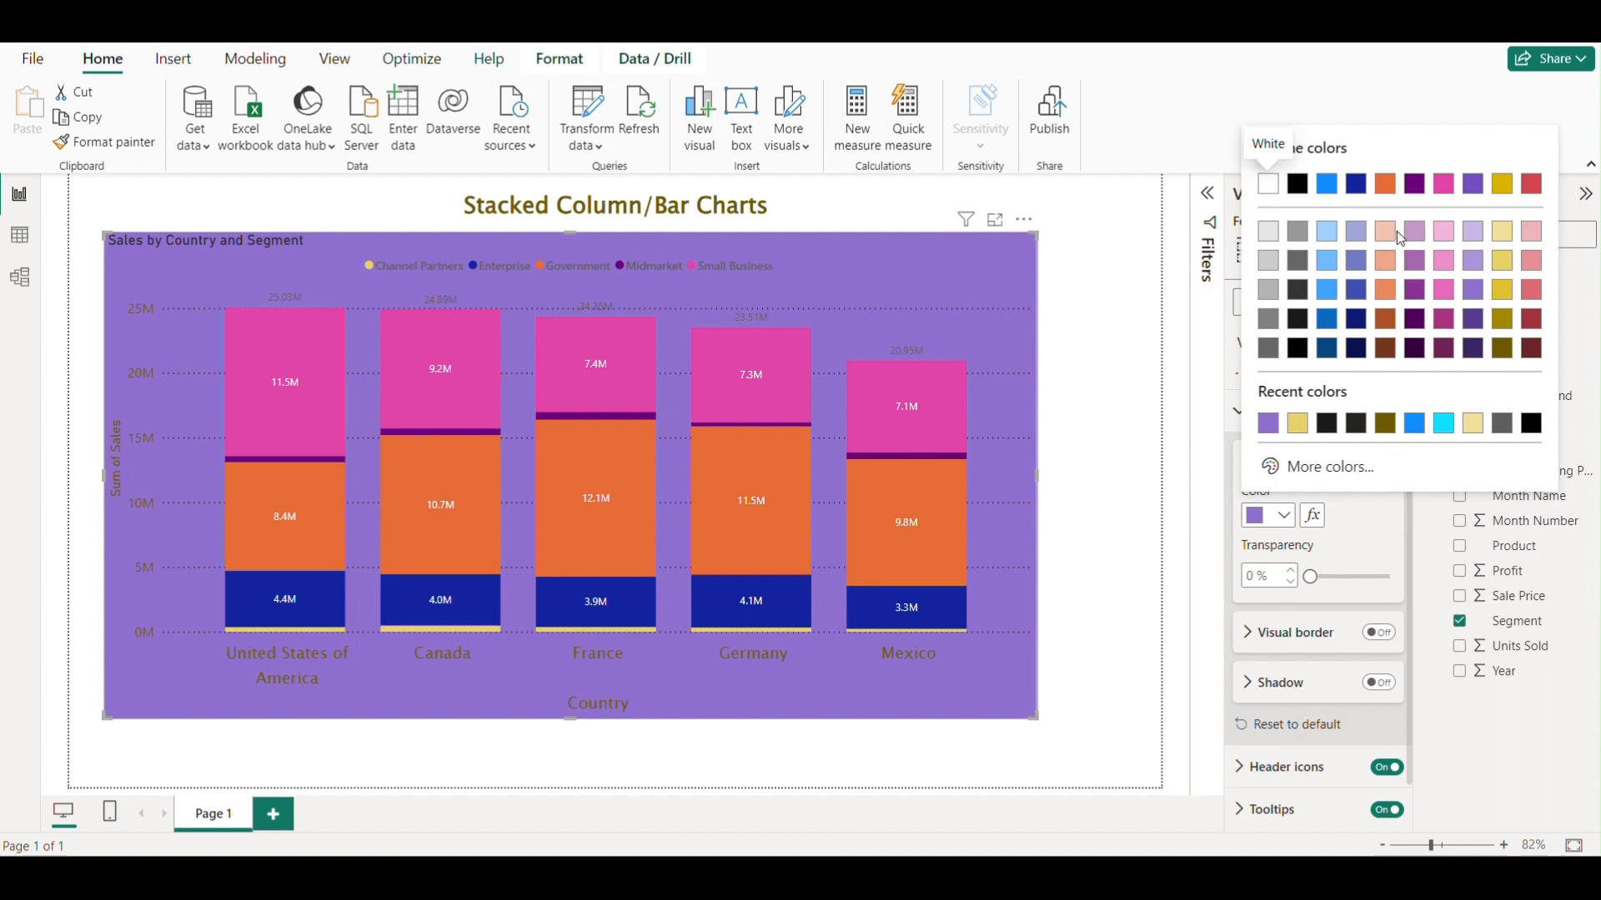
pyautogui.click(1329, 232)
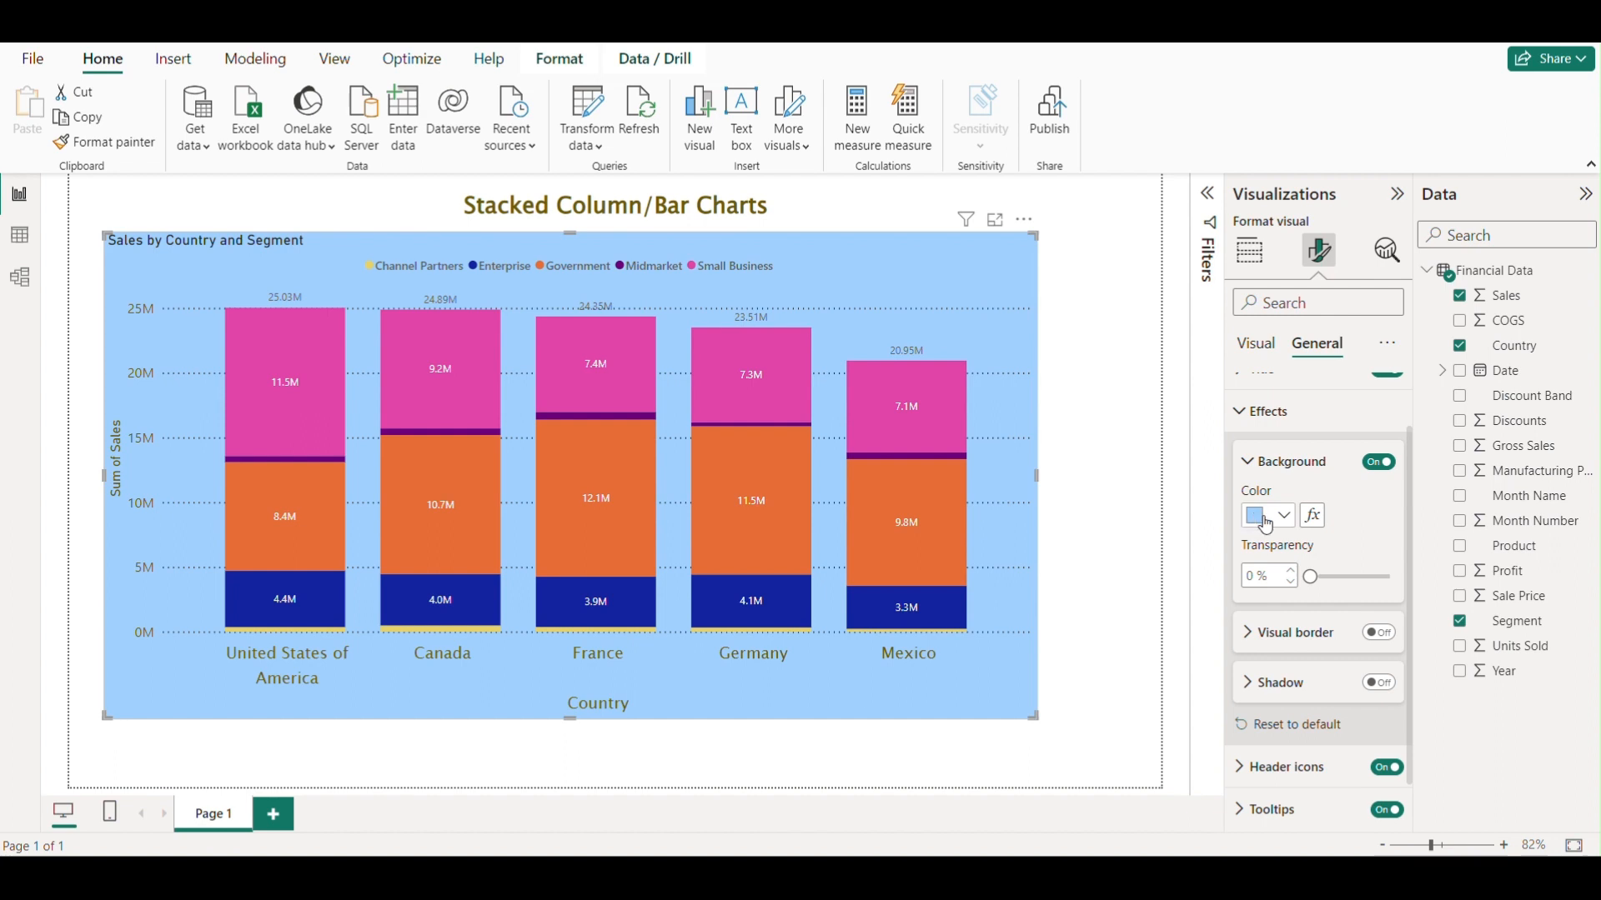
# Turn off the visual's background.
pyautogui.click(1256, 343)
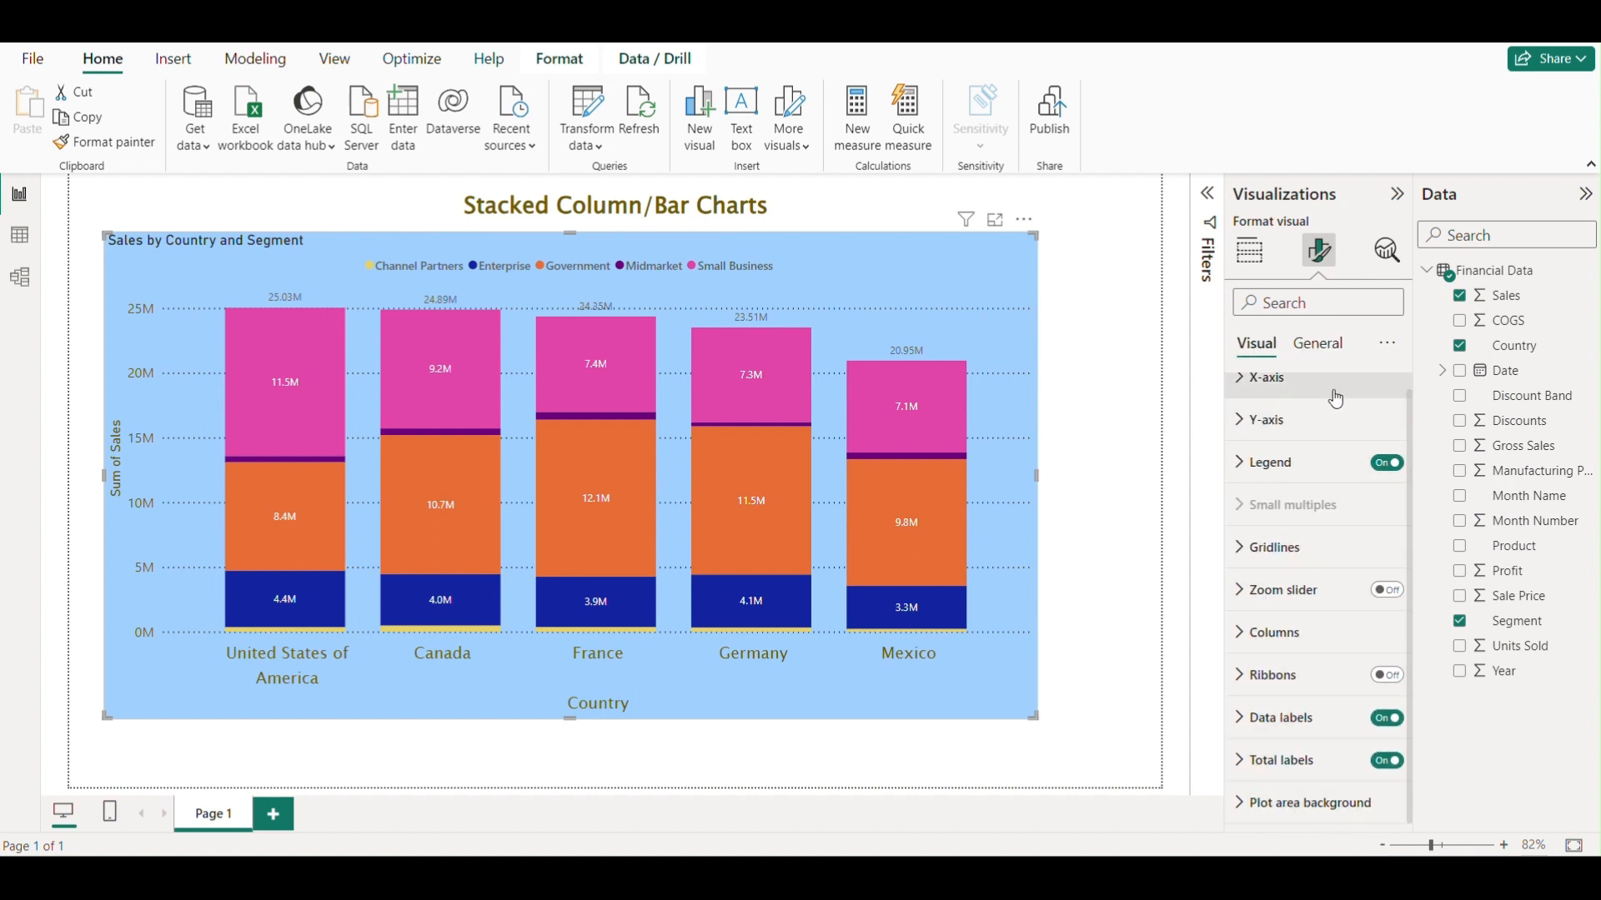
pyautogui.click(1324, 346)
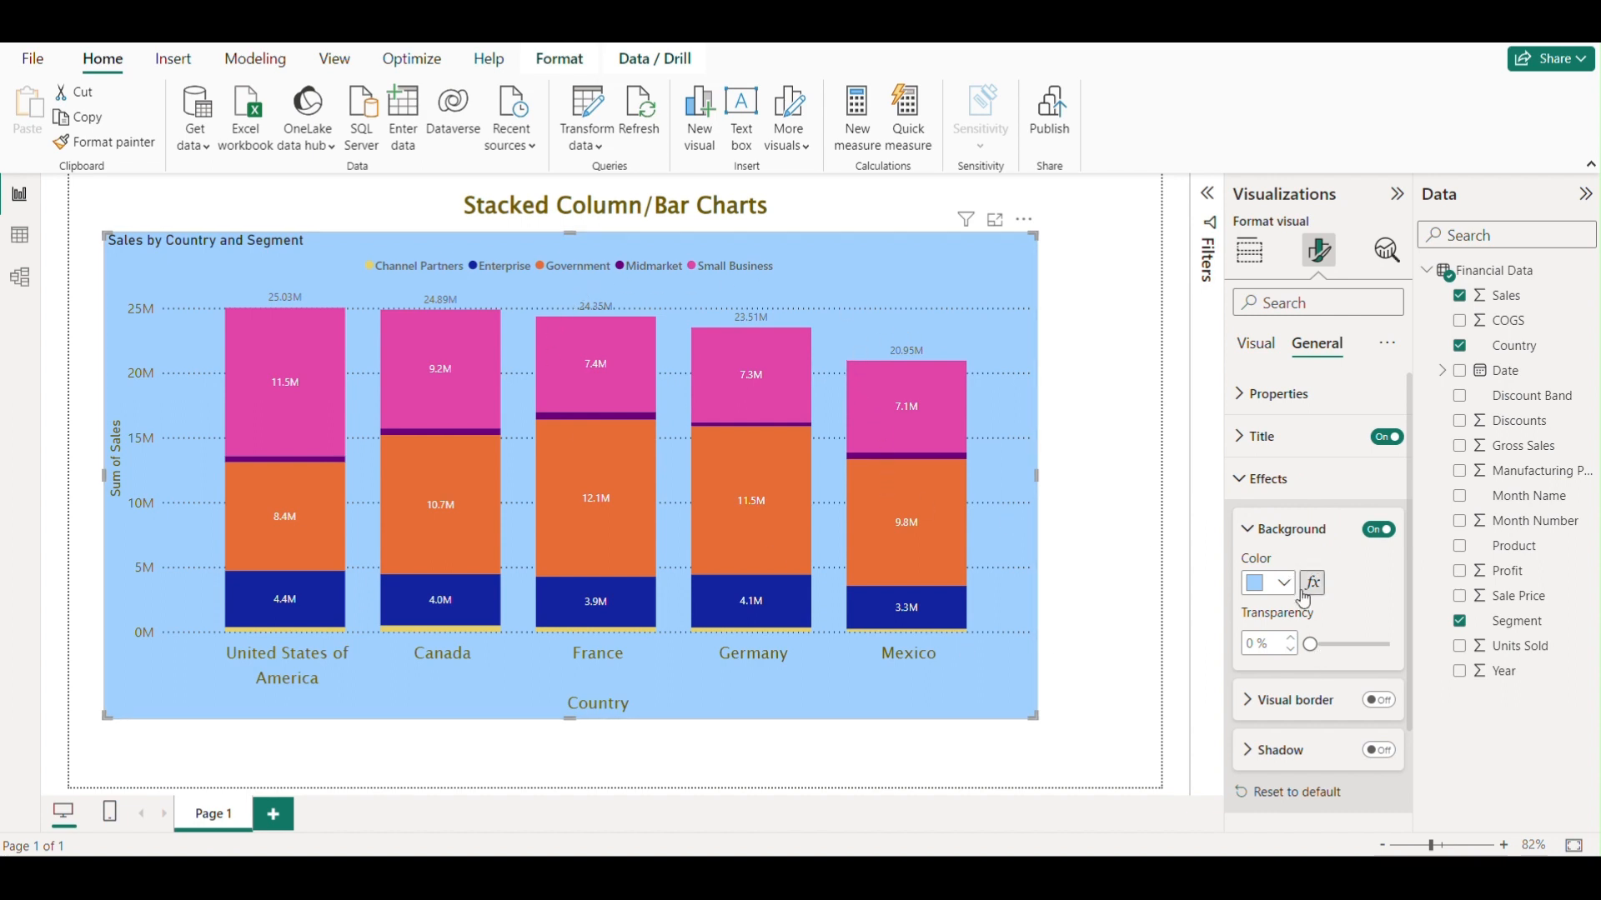
pyautogui.click(1378, 529)
pyautogui.click(1255, 534)
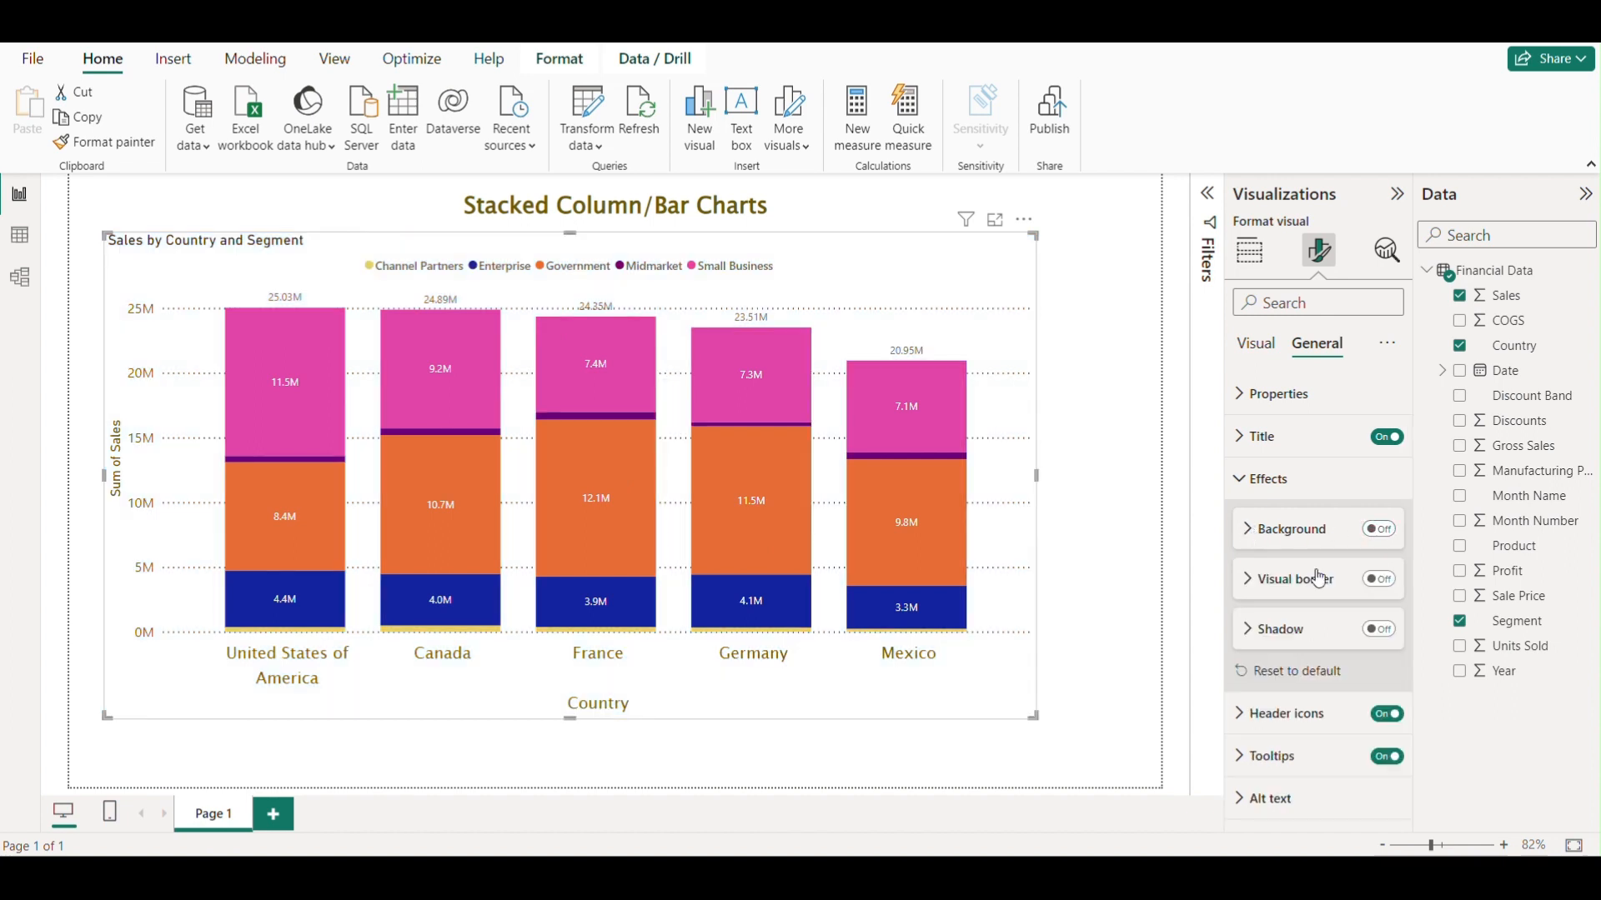
# Turn on the visual border and preview it with the chart deselected.
pyautogui.click(1250, 589)
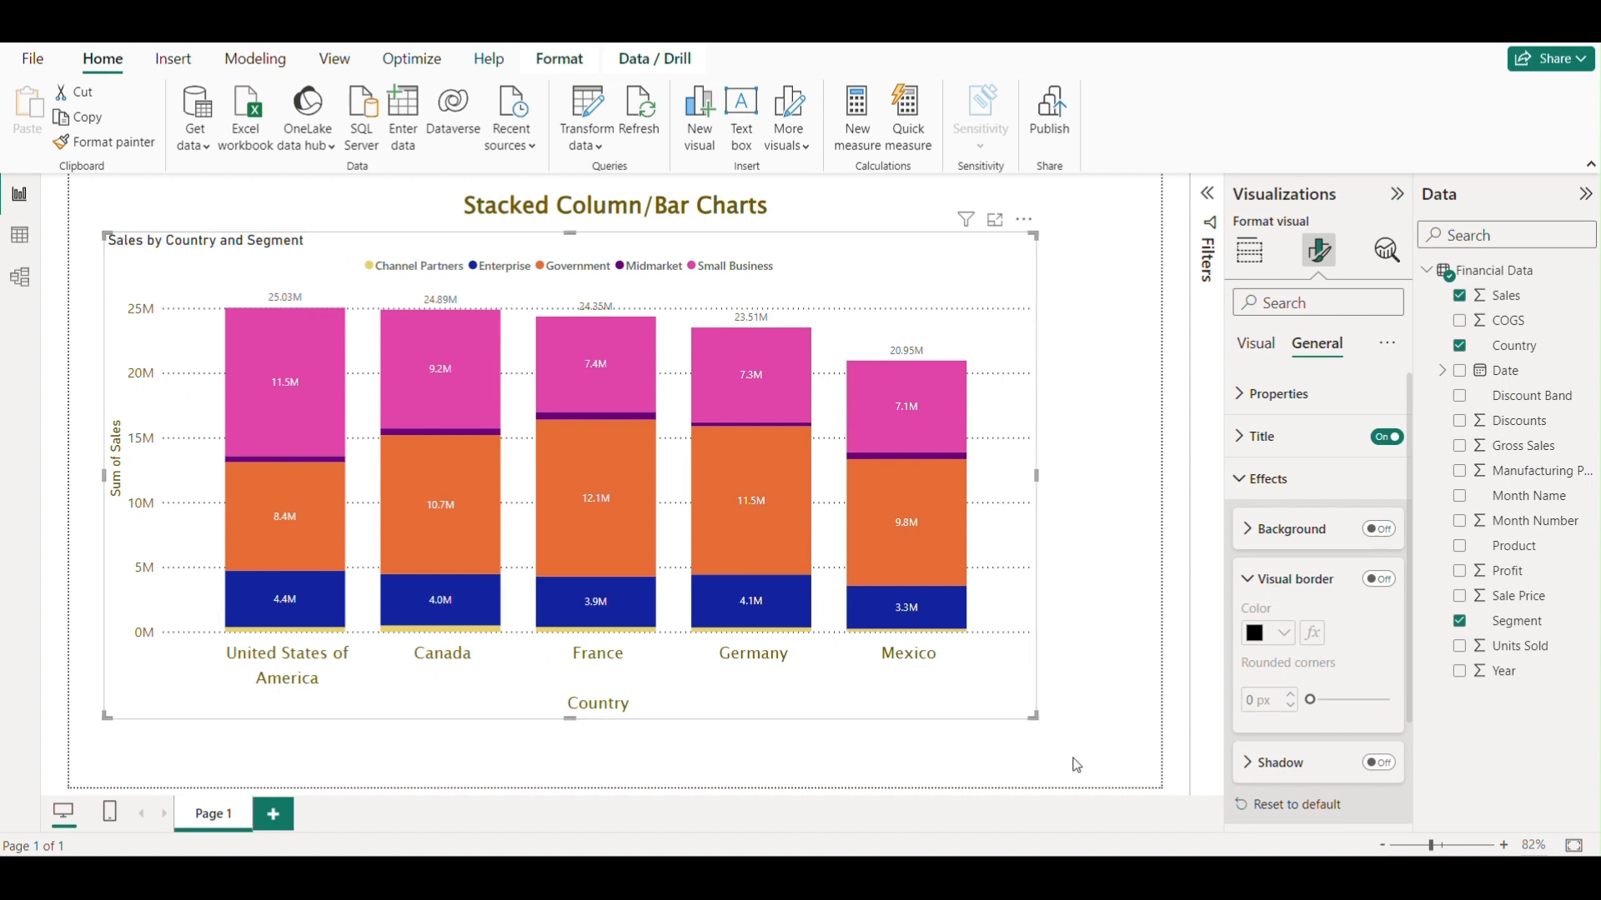
pyautogui.click(1378, 581)
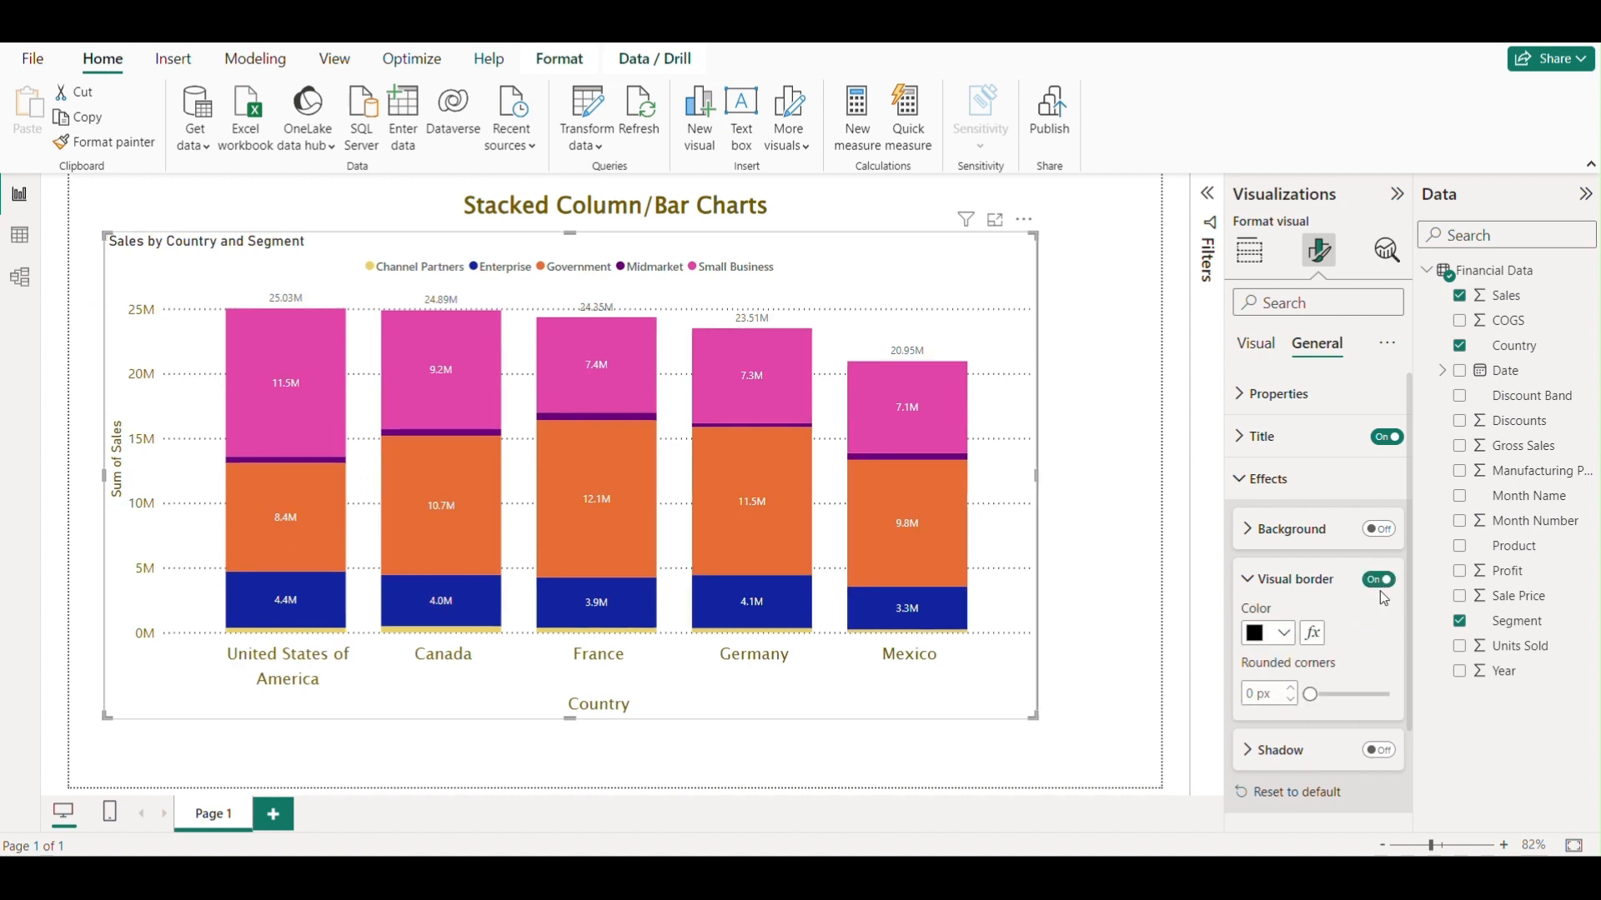
pyautogui.click(1125, 492)
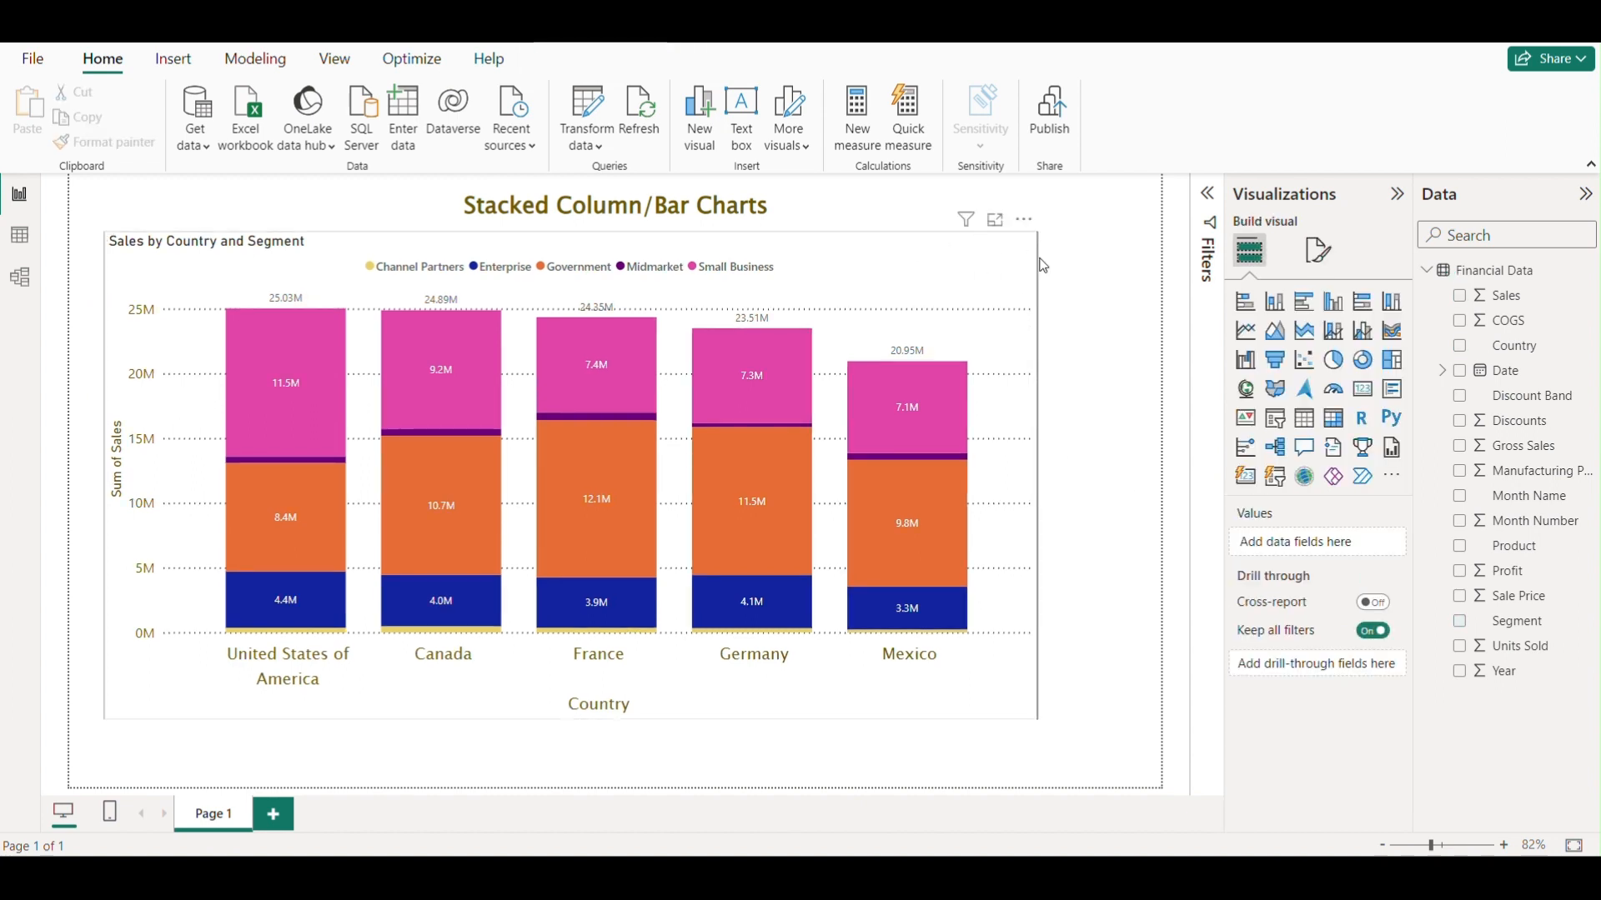
pyautogui.click(1038, 303)
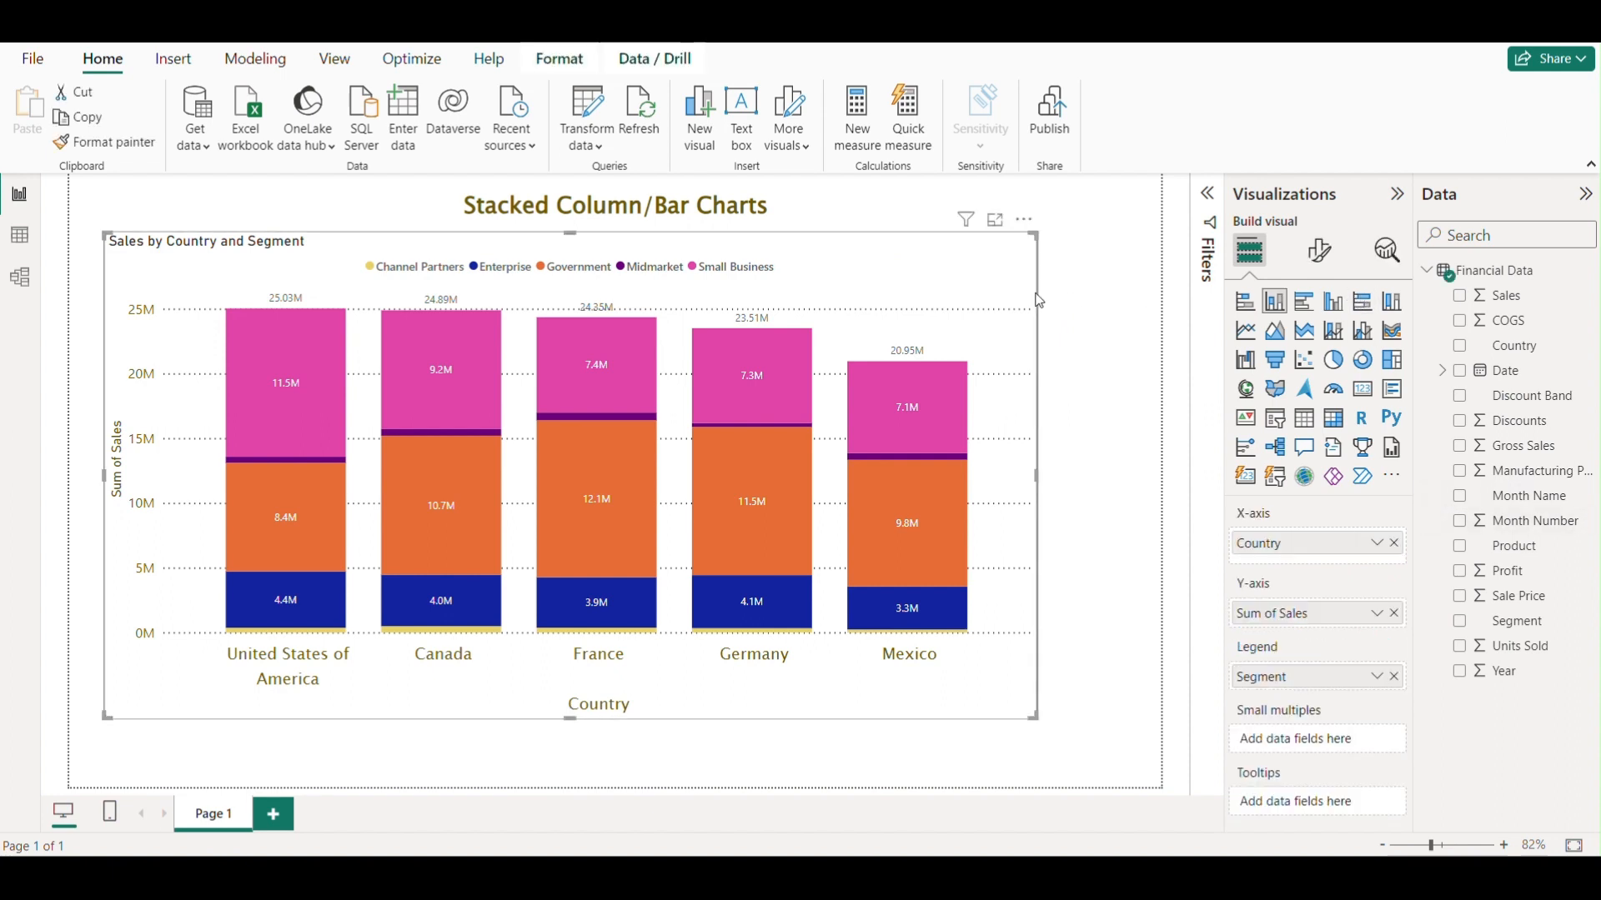
pyautogui.click(1318, 250)
pyautogui.click(1315, 344)
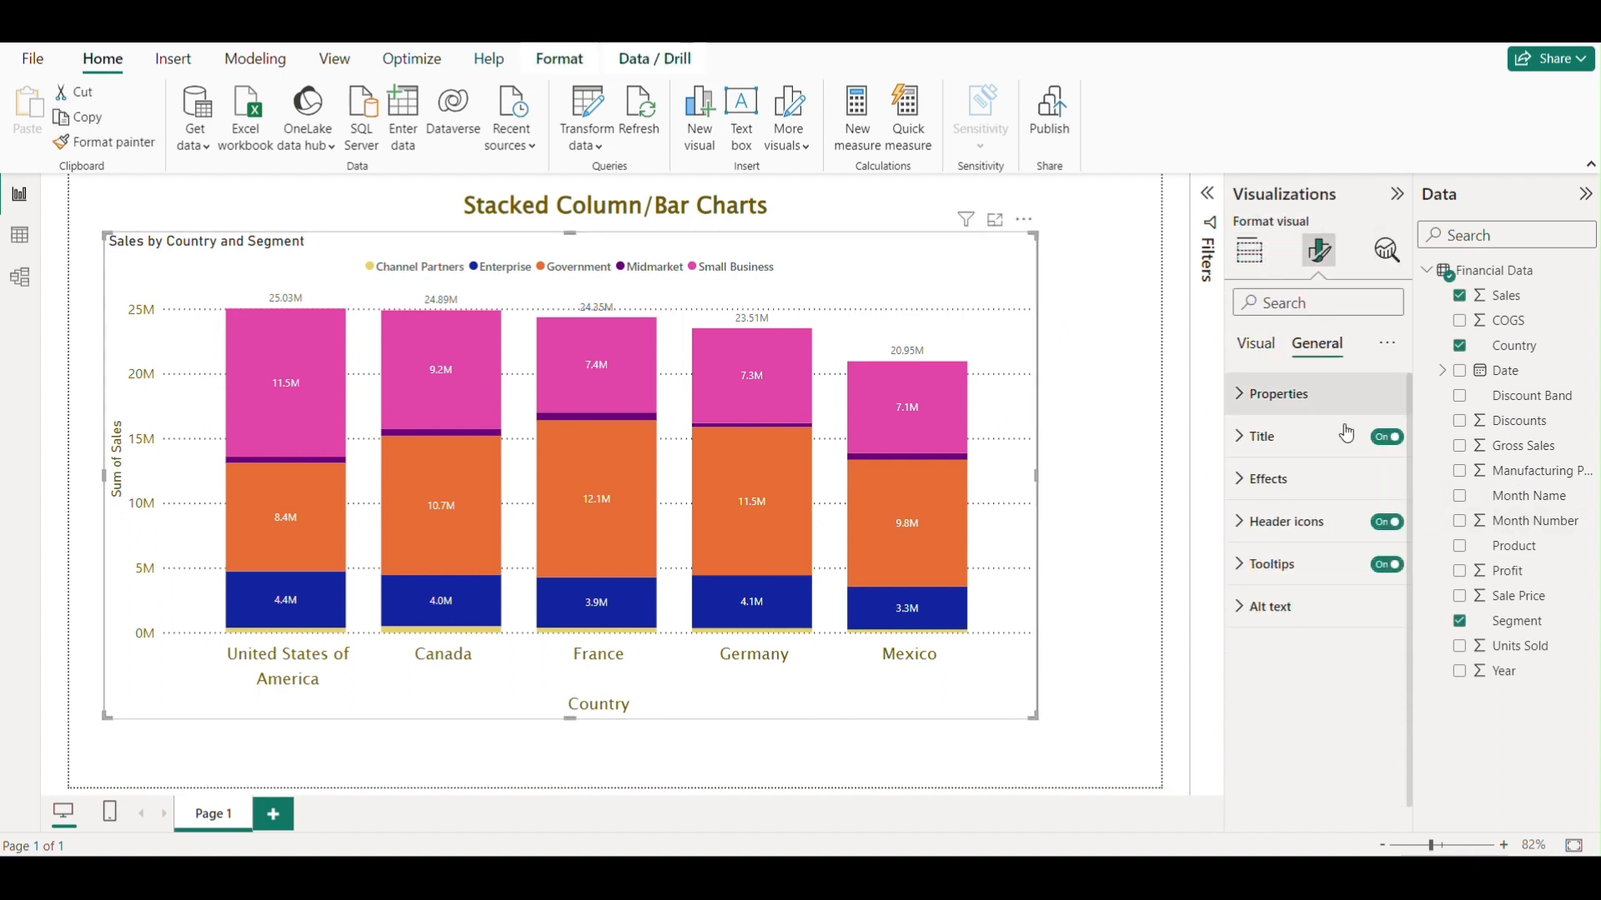
pyautogui.click(1241, 497)
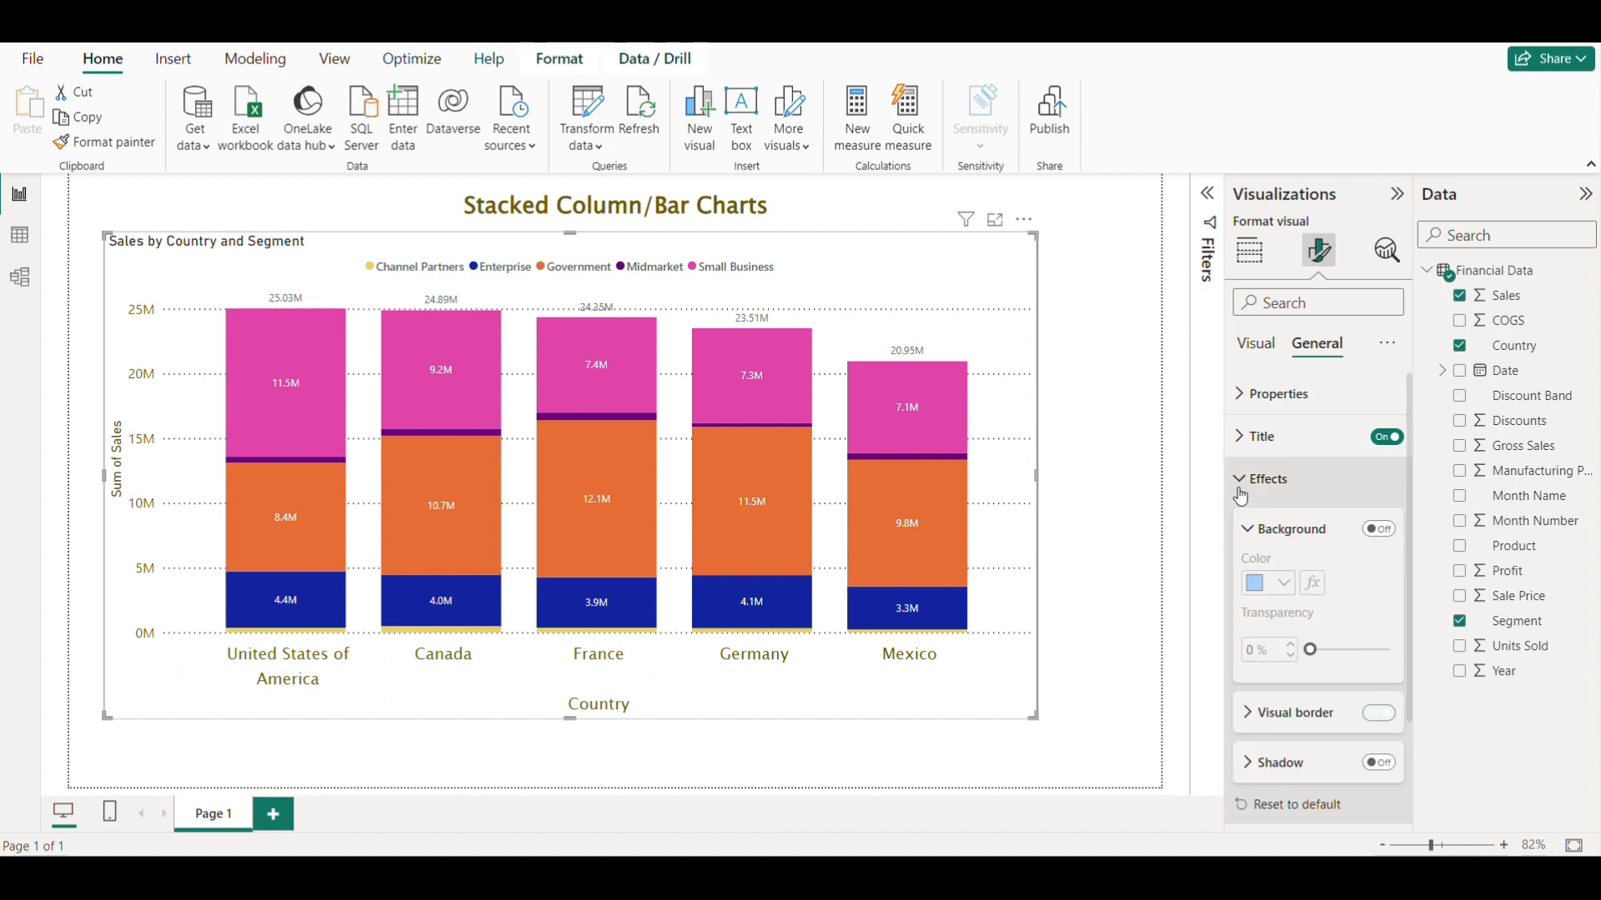
pyautogui.scroll(-3, 1313, 638)
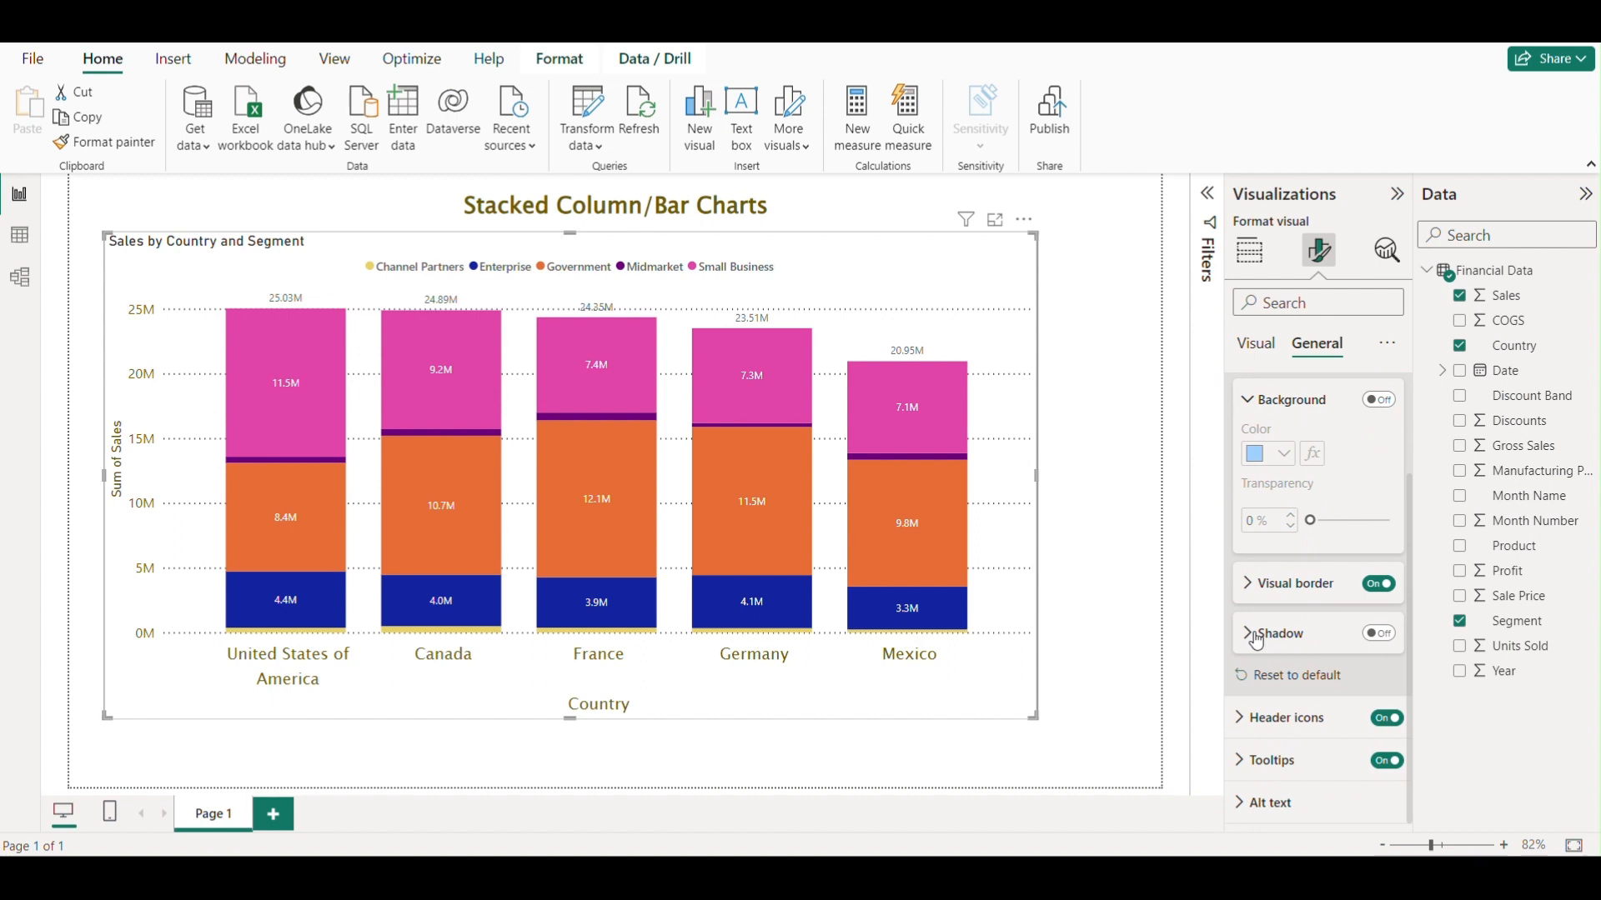
# Turn on a shadow for the chart visual.
pyautogui.click(1115, 513)
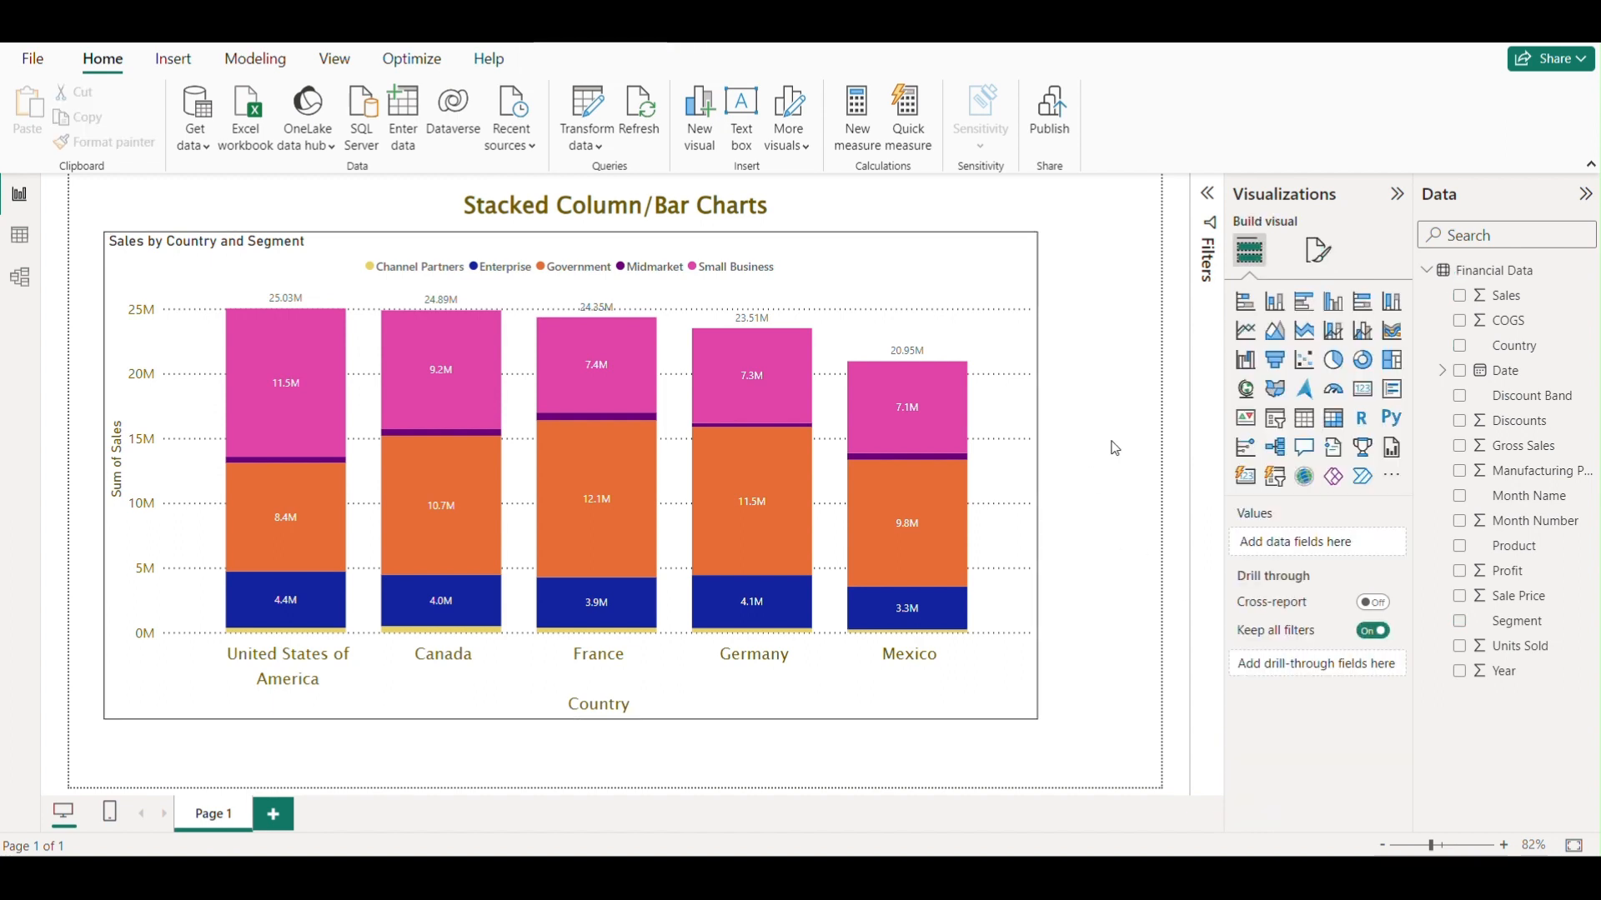
pyautogui.click(945, 278)
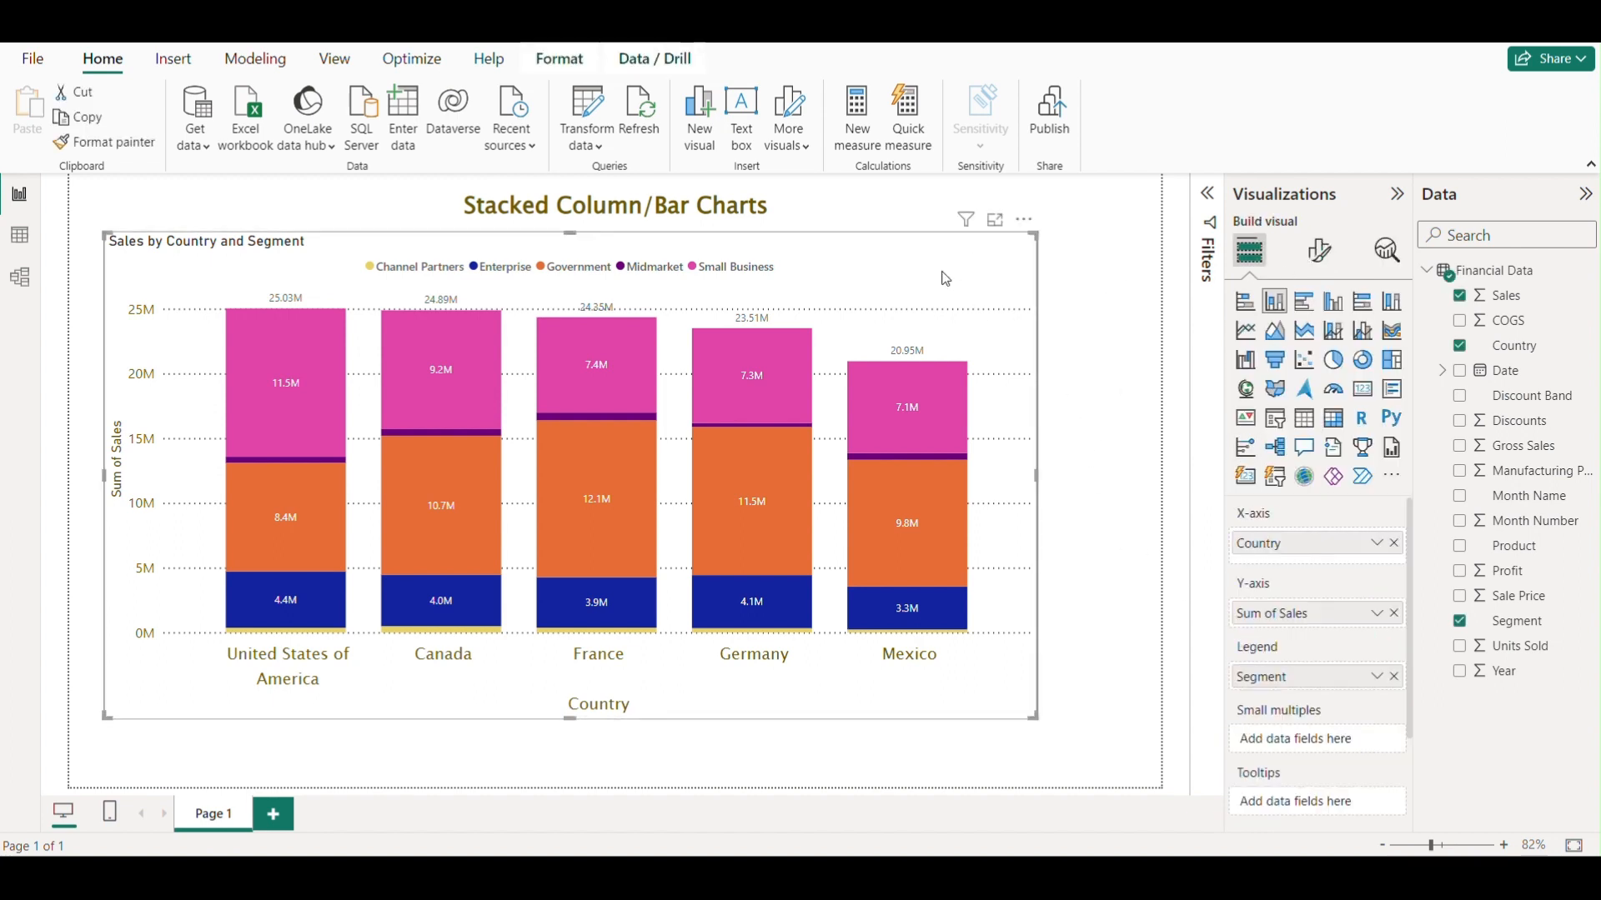
pyautogui.click(1318, 261)
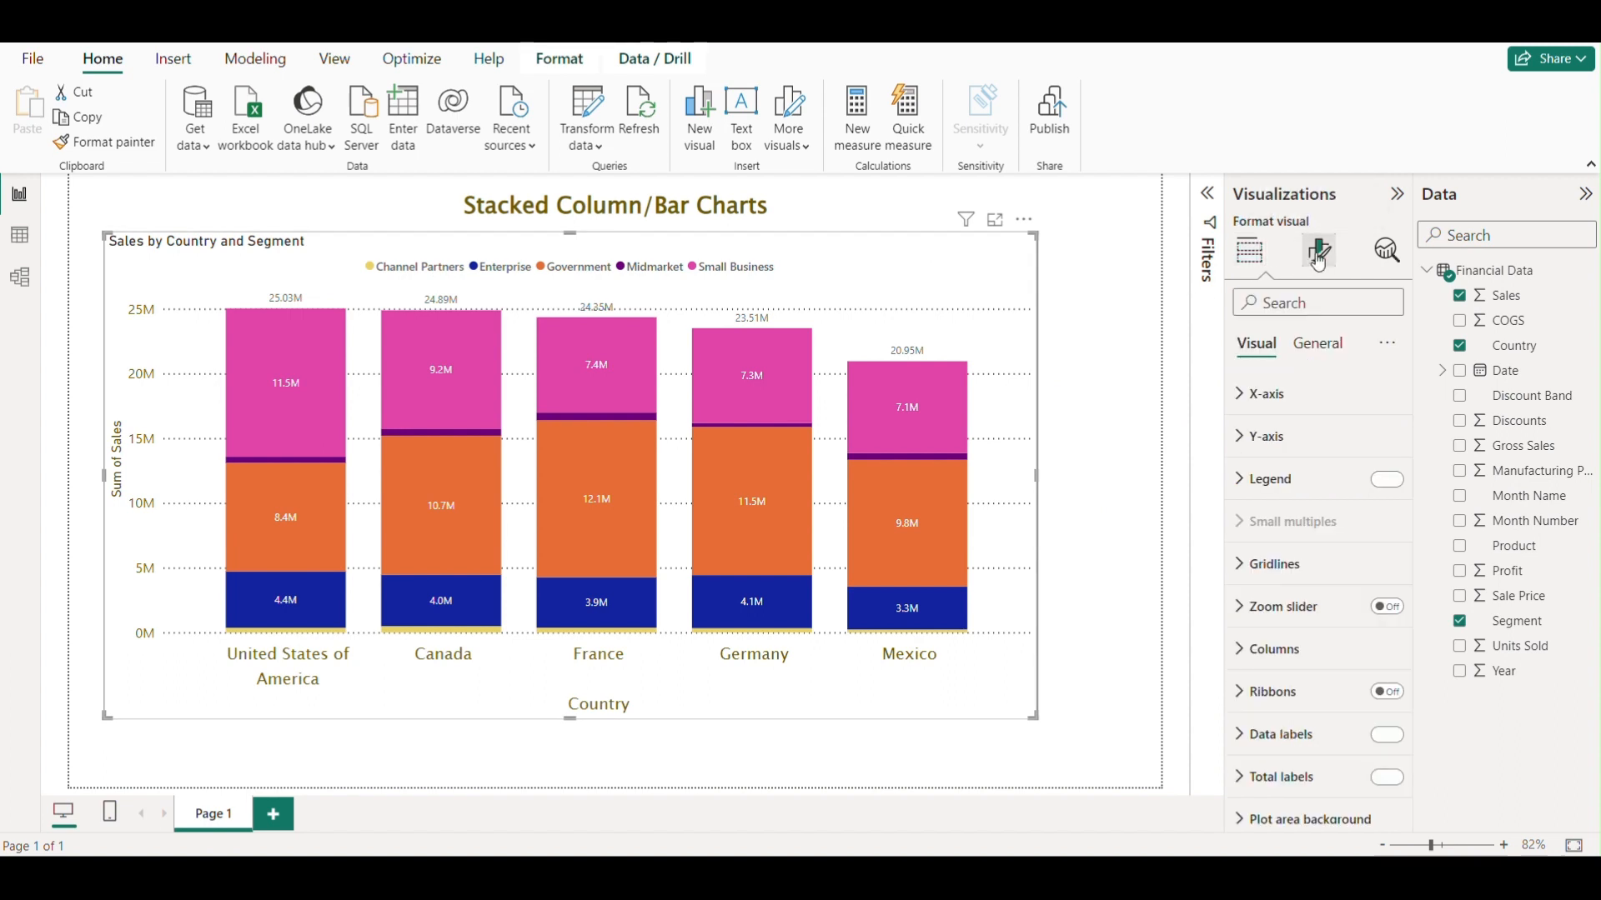
pyautogui.click(1307, 351)
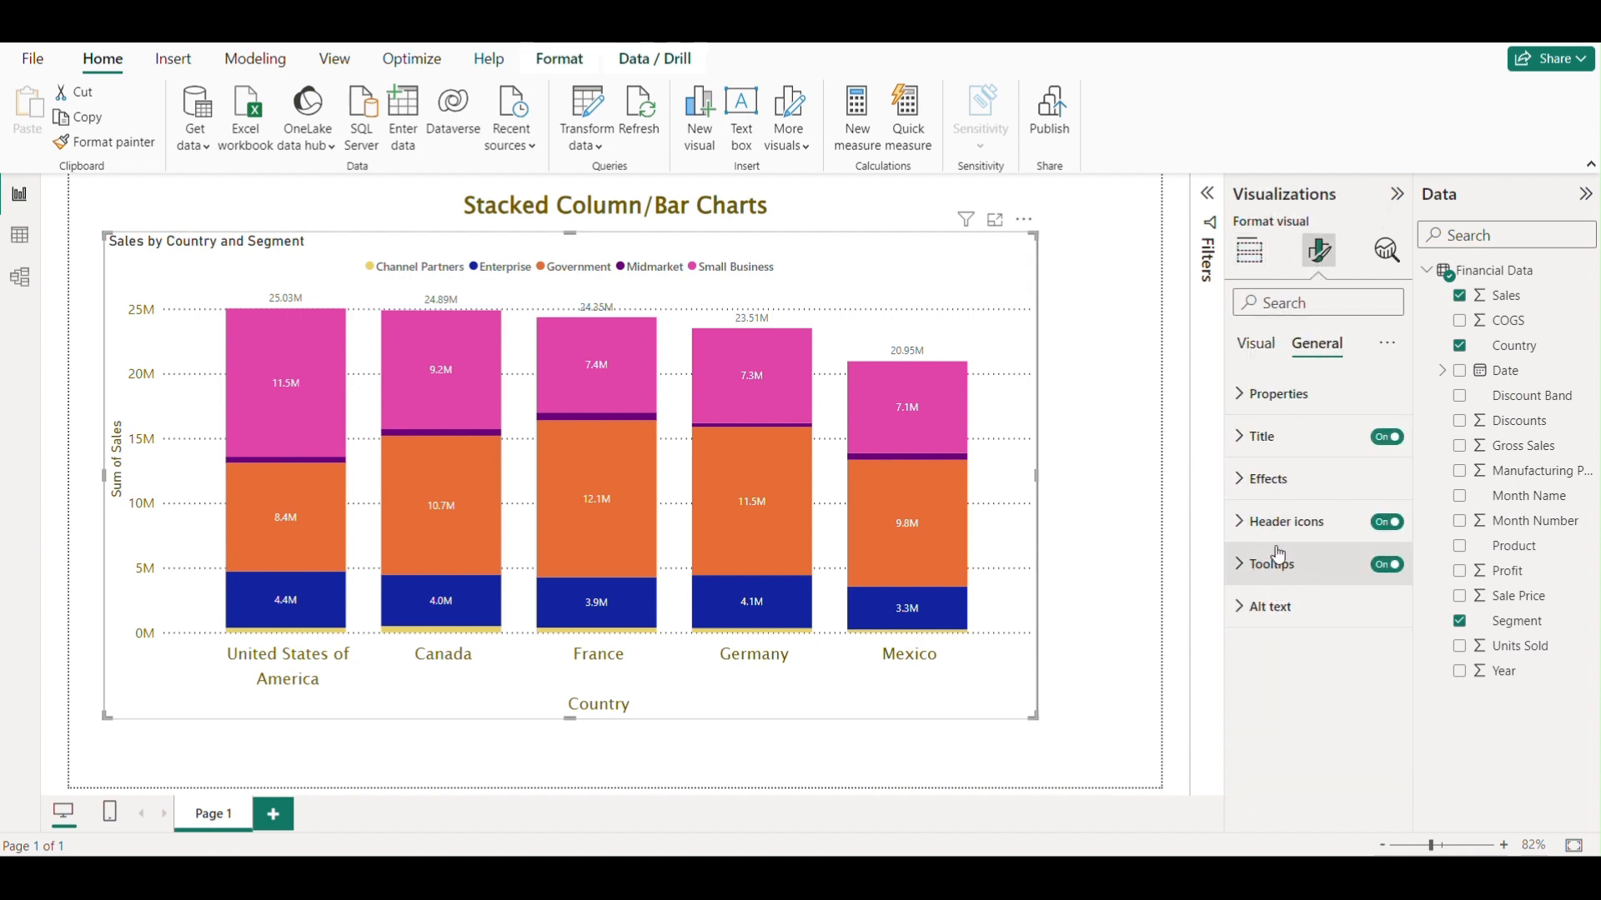
pyautogui.click(1255, 479)
pyautogui.scroll(-2, 1294, 578)
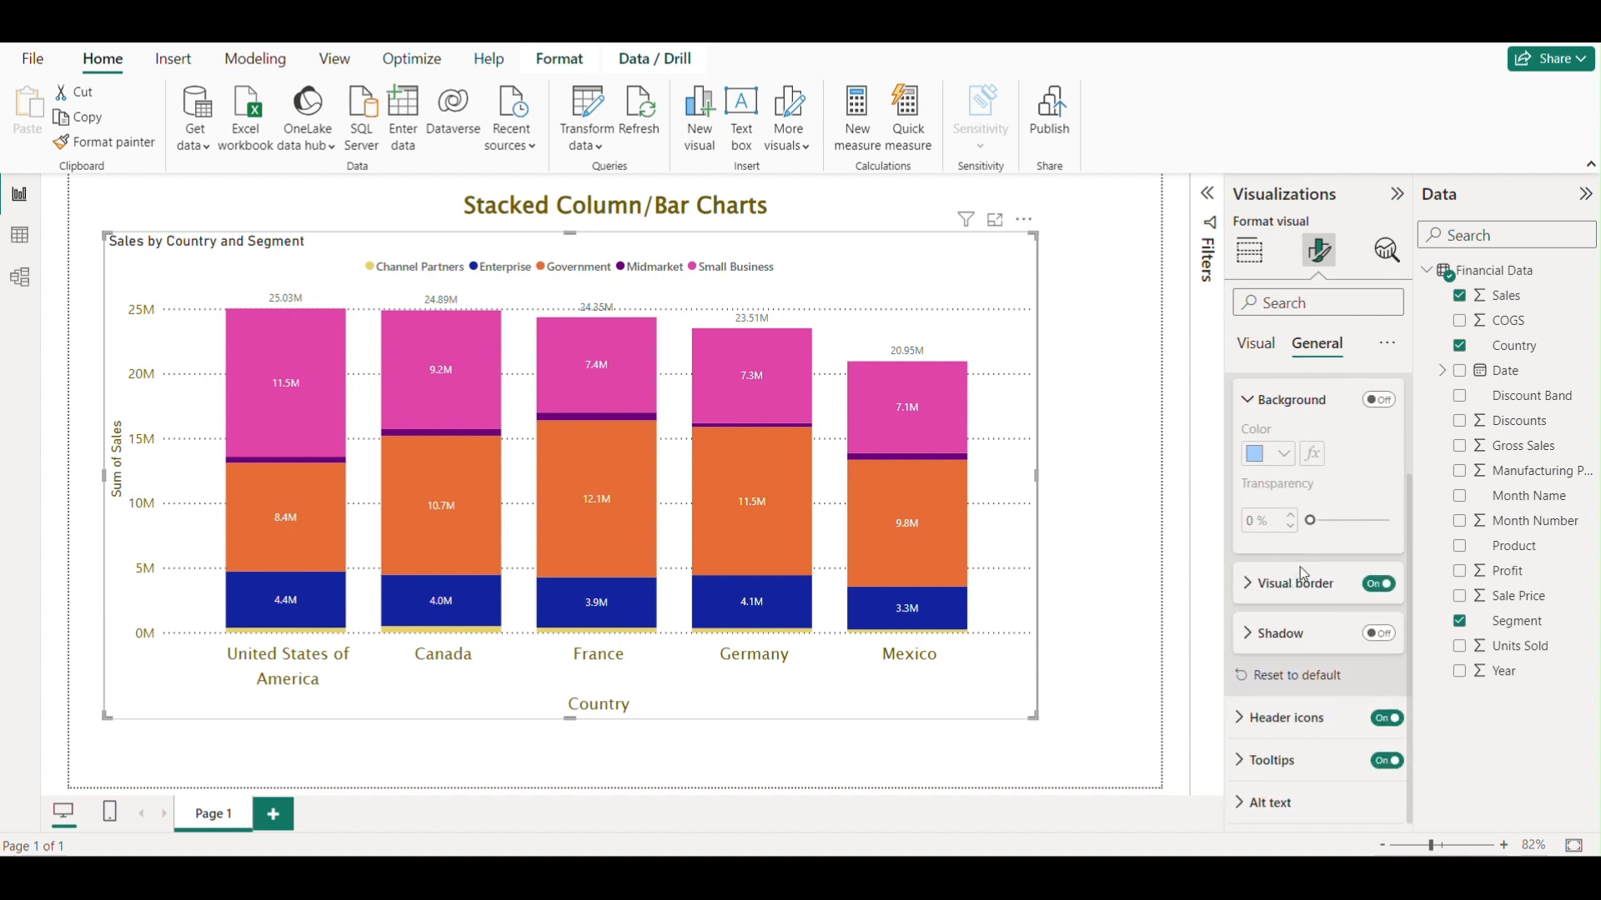
pyautogui.click(1380, 635)
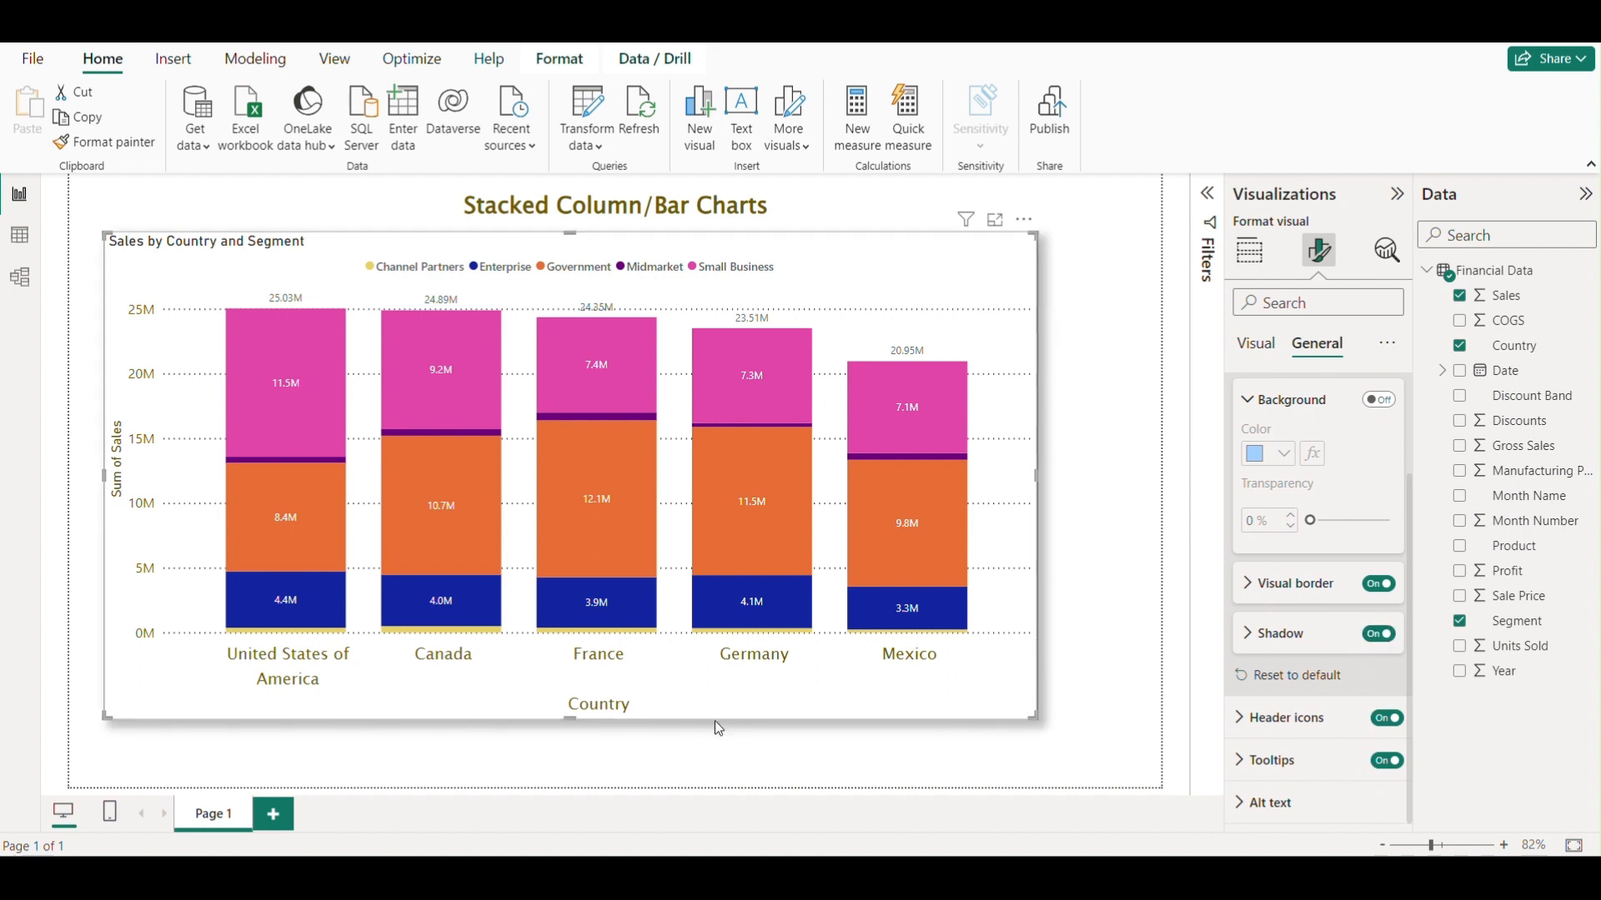
pyautogui.click(1257, 650)
# Try orange and then light blue as the shadow colour.
pyautogui.scroll(-2, 1309, 592)
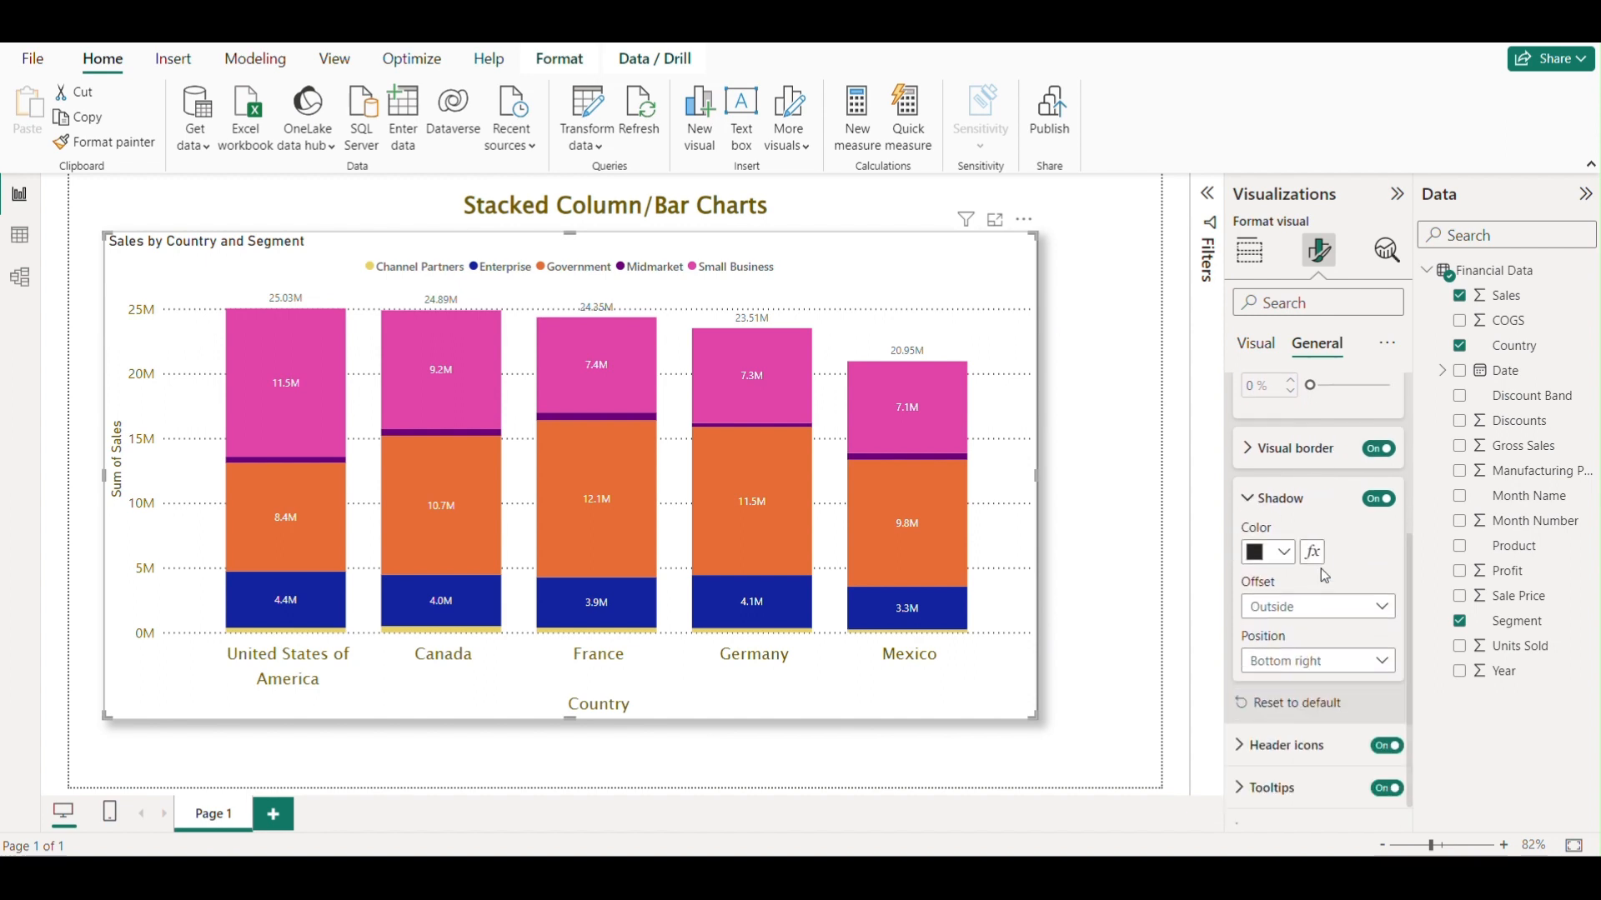
pyautogui.click(1288, 555)
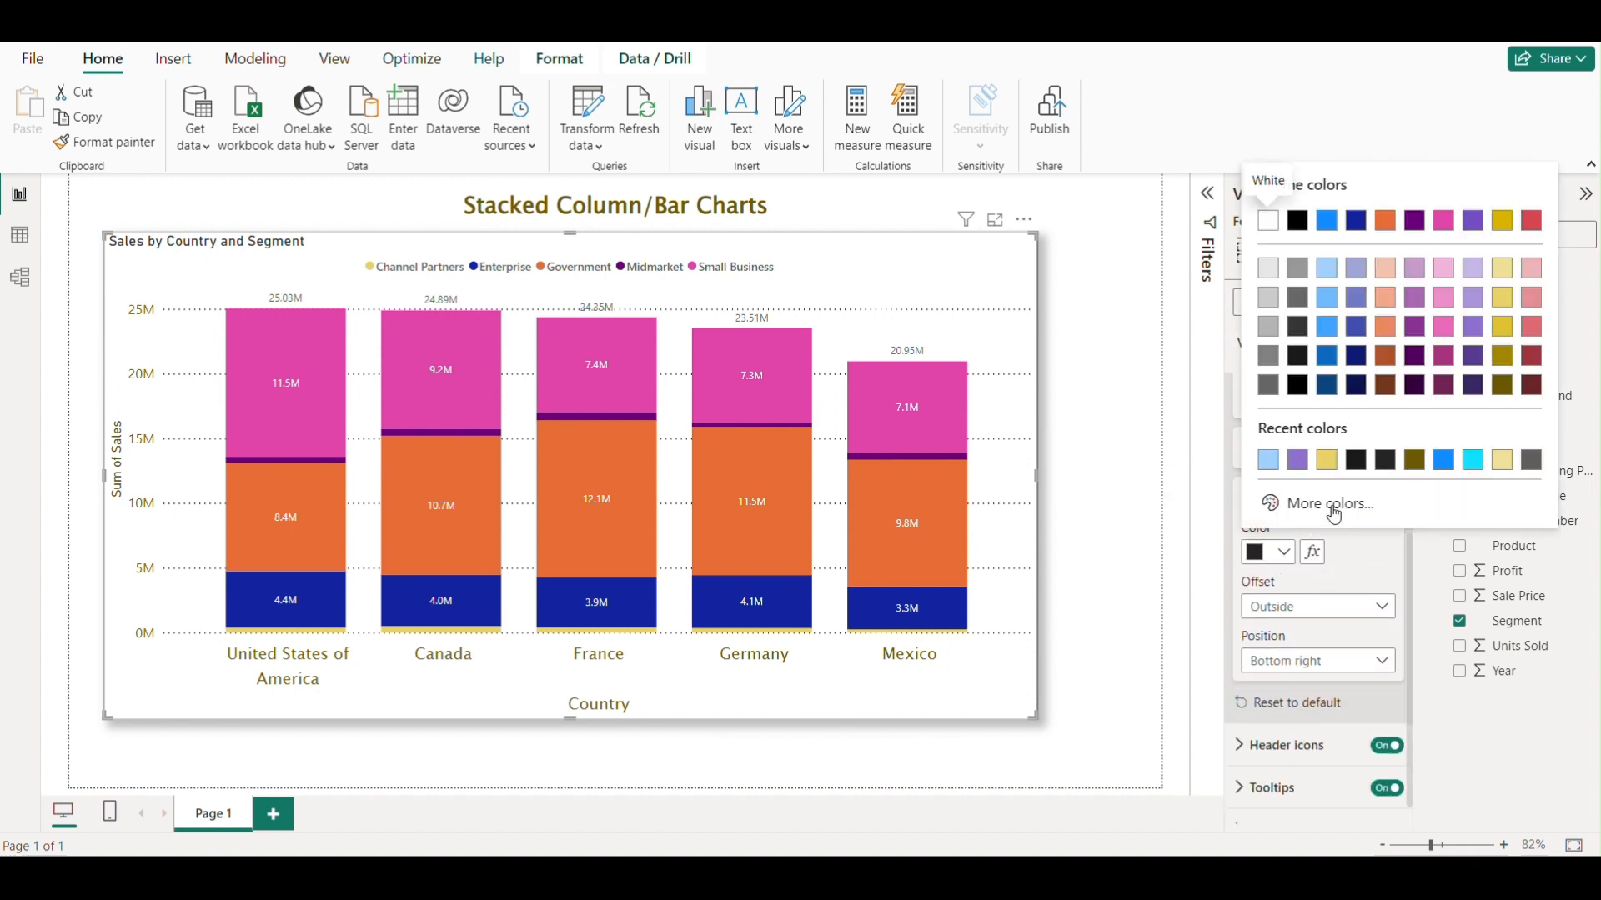
pyautogui.click(1386, 328)
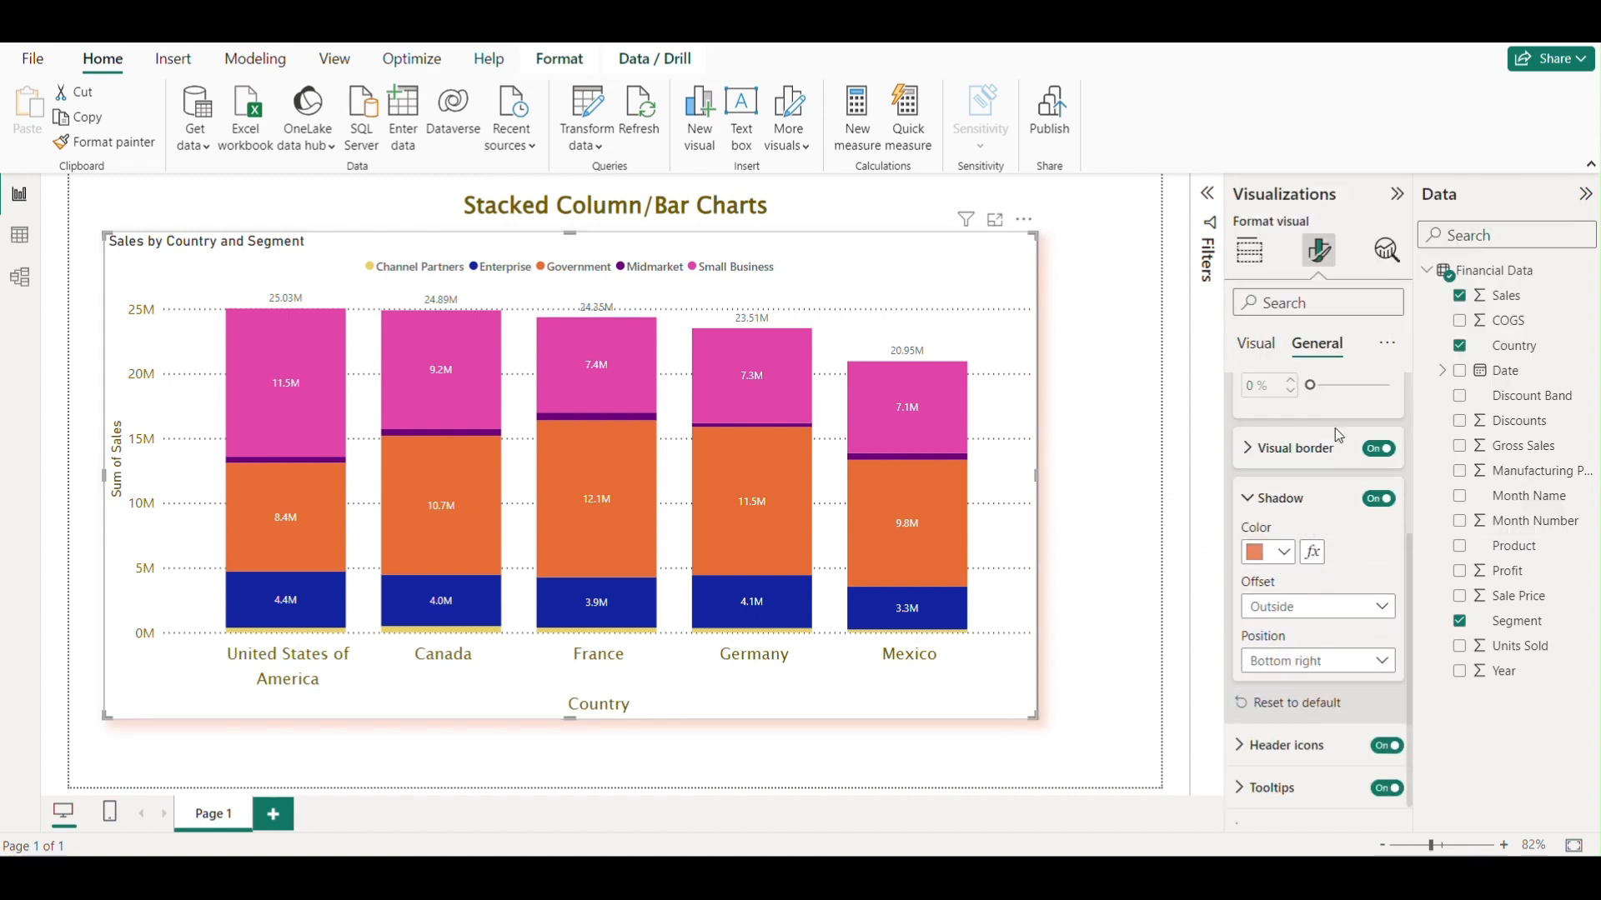
pyautogui.click(1280, 552)
pyautogui.click(1332, 296)
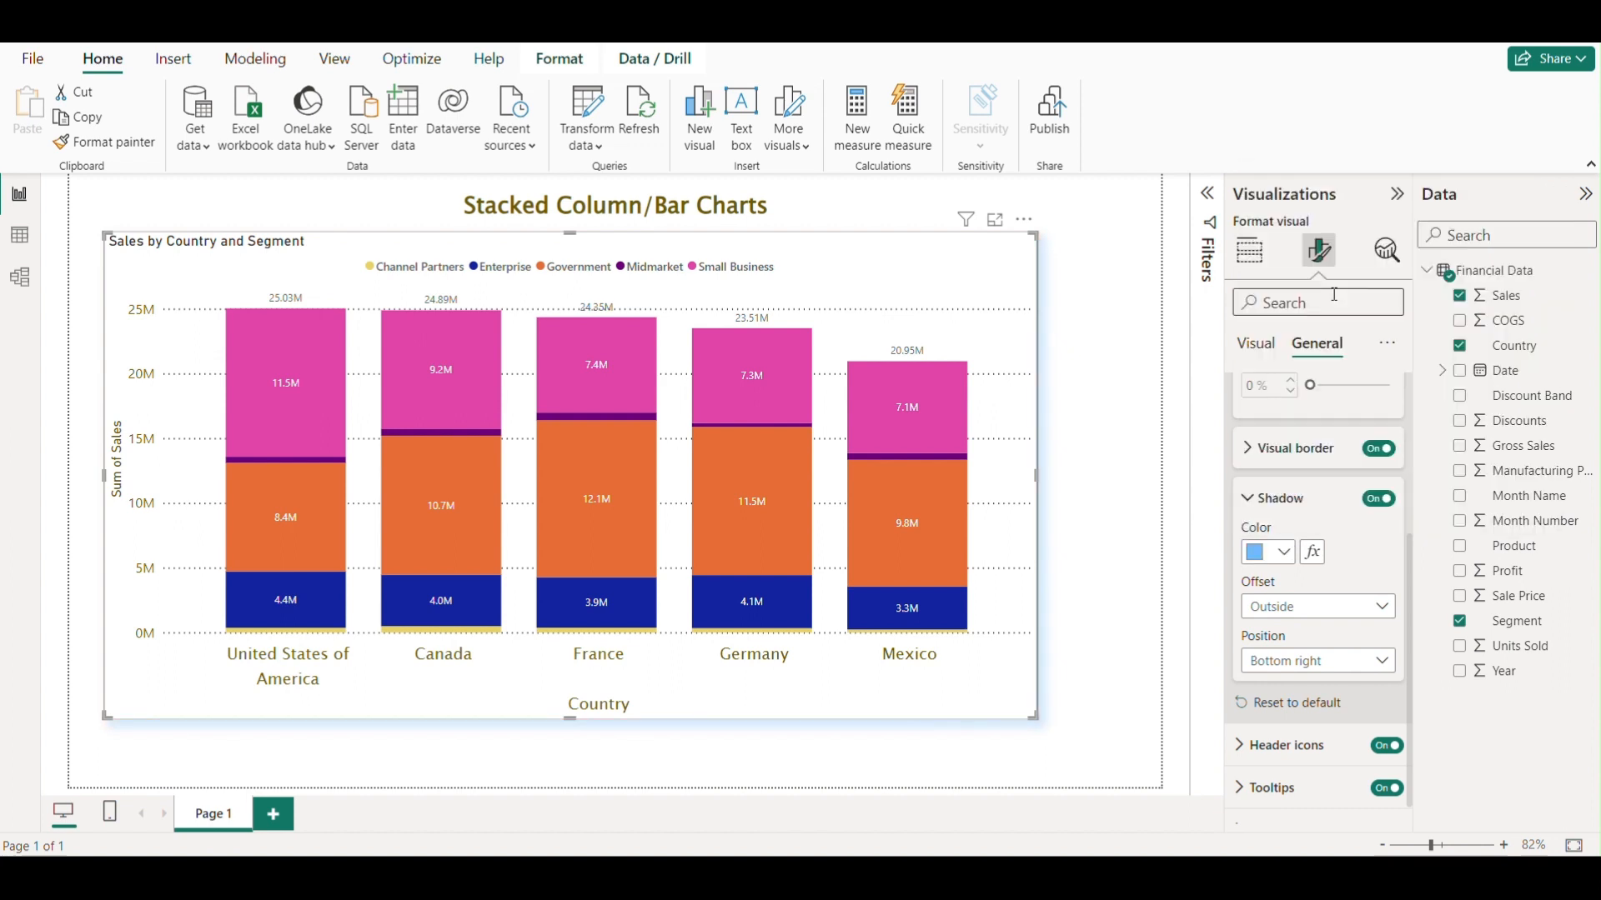
# Set the shadow colour to a light grey.
pyautogui.click(1284, 553)
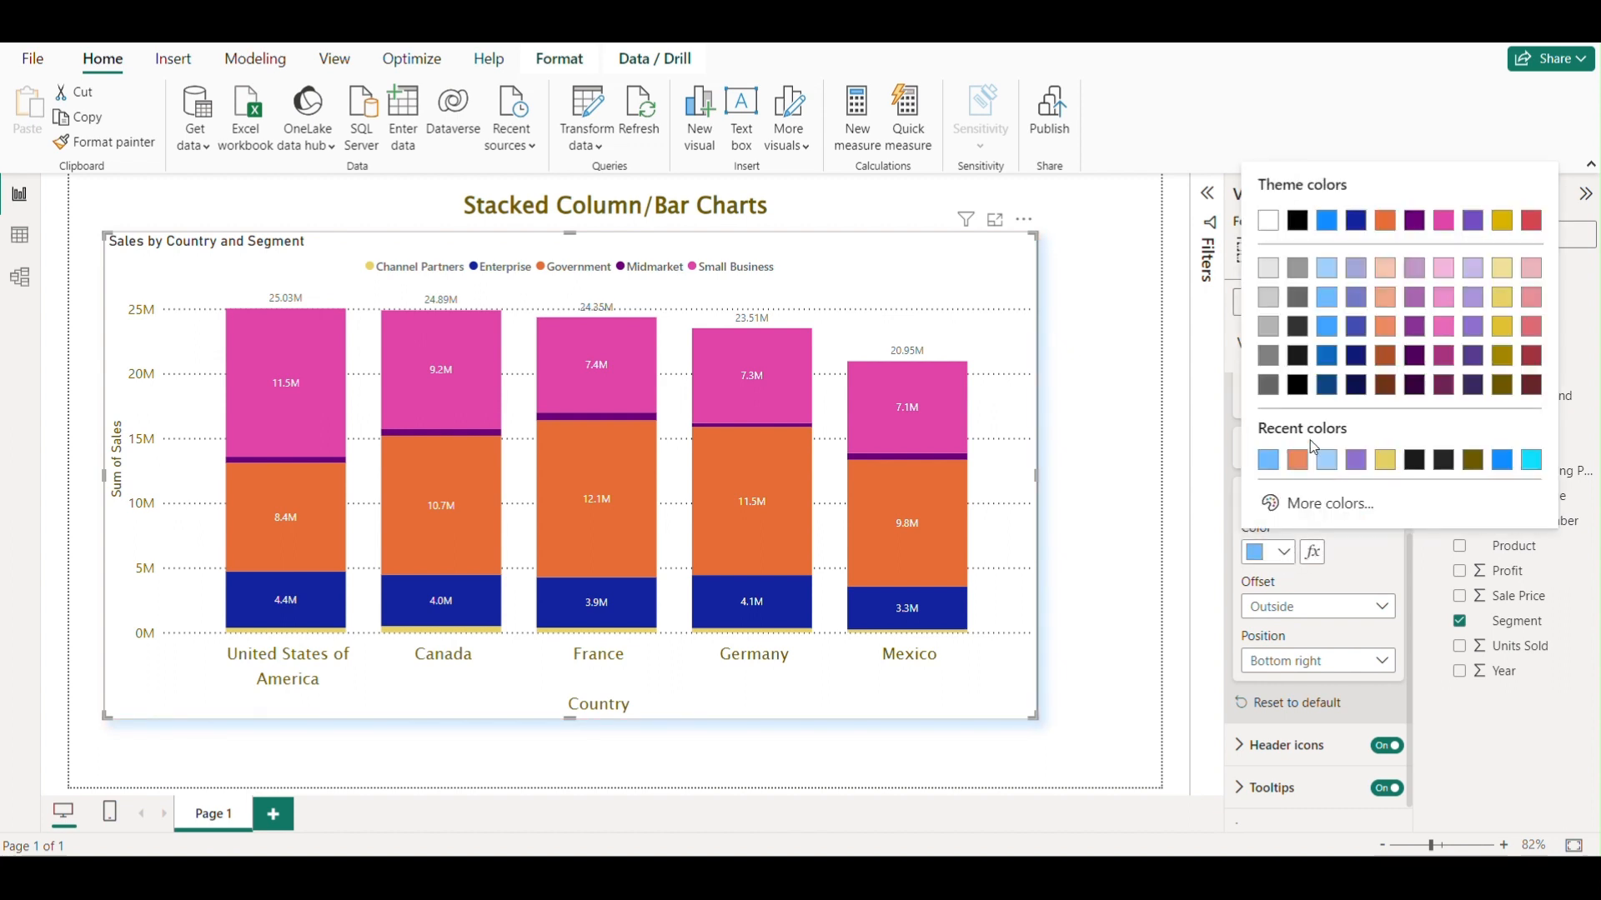
pyautogui.click(1280, 336)
pyautogui.scroll(-1, 1318, 592)
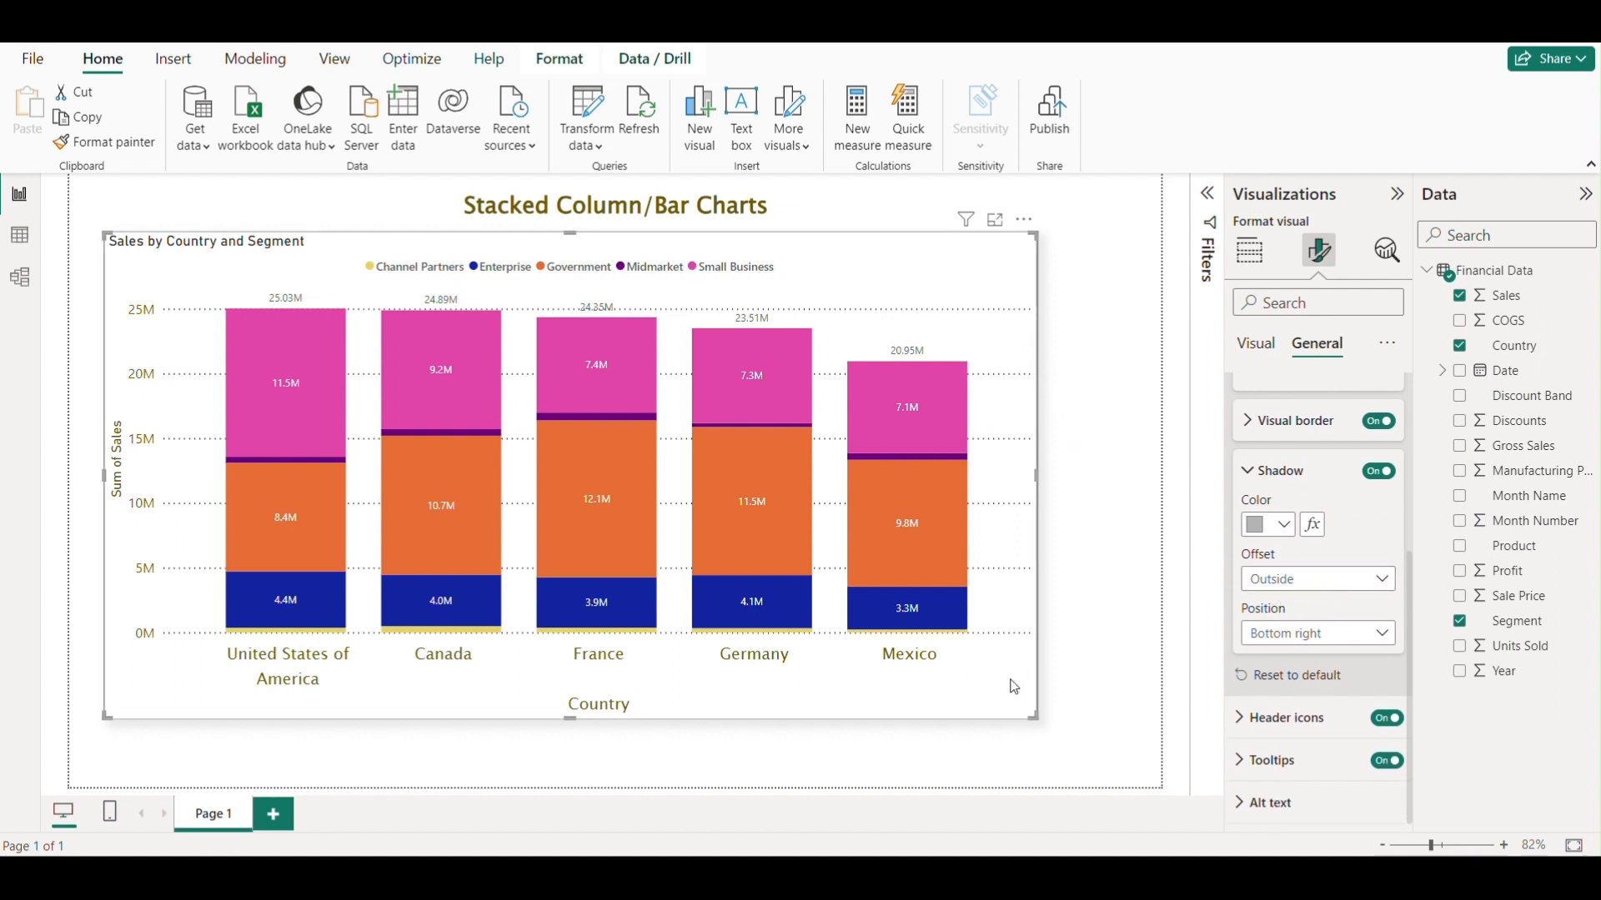
# Try the Inside shadow offset, then set it back to Outside.
pyautogui.click(1365, 577)
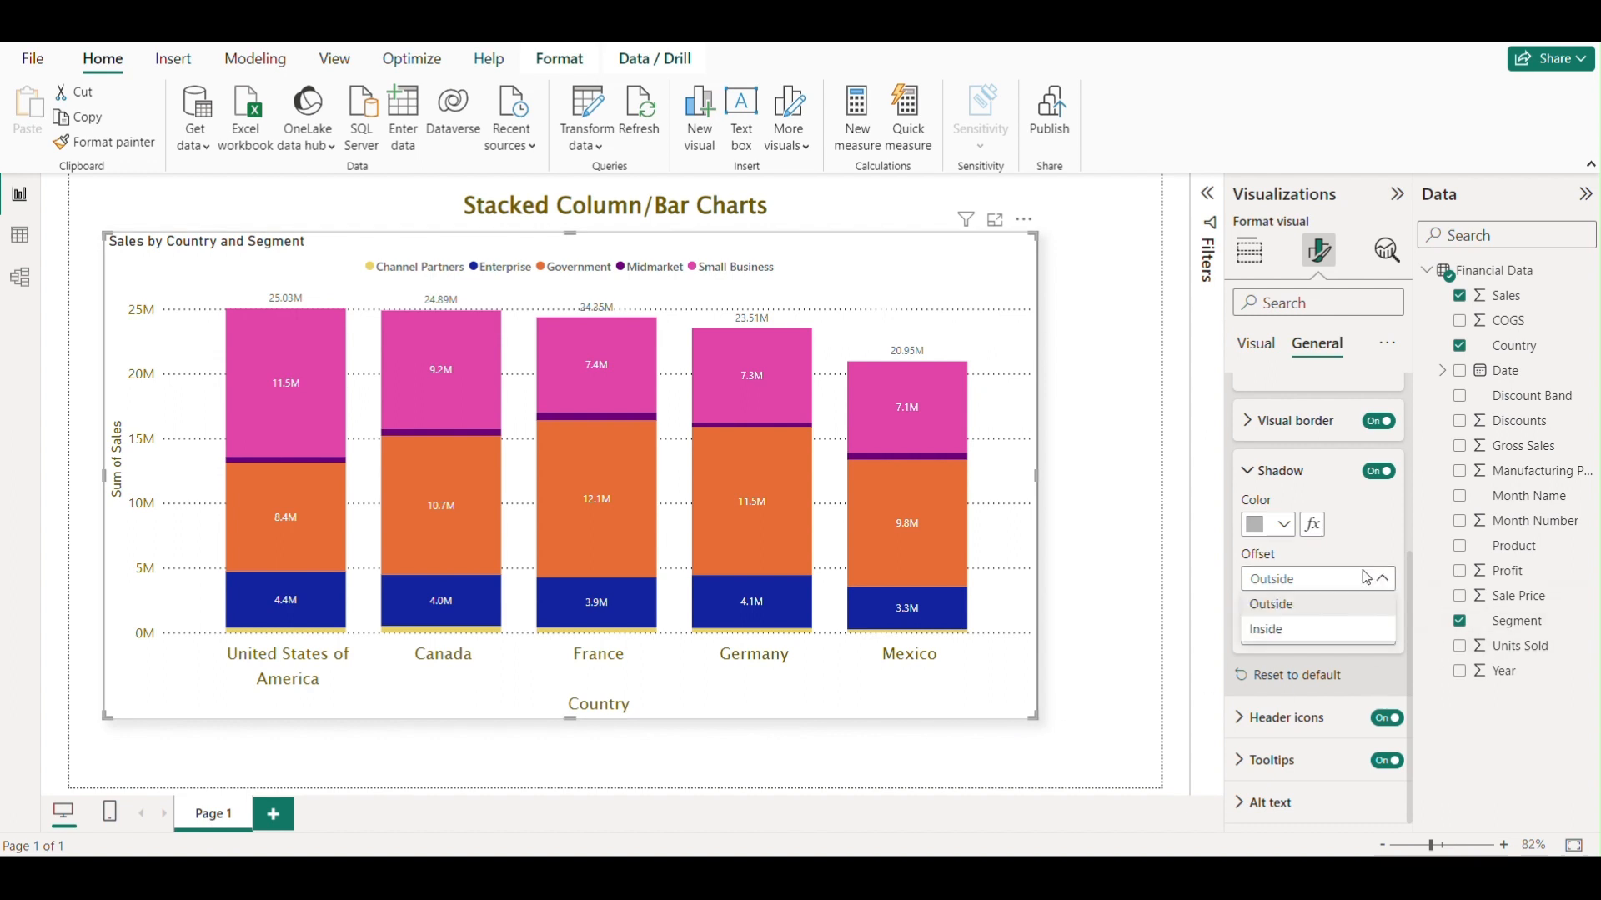
pyautogui.click(1267, 630)
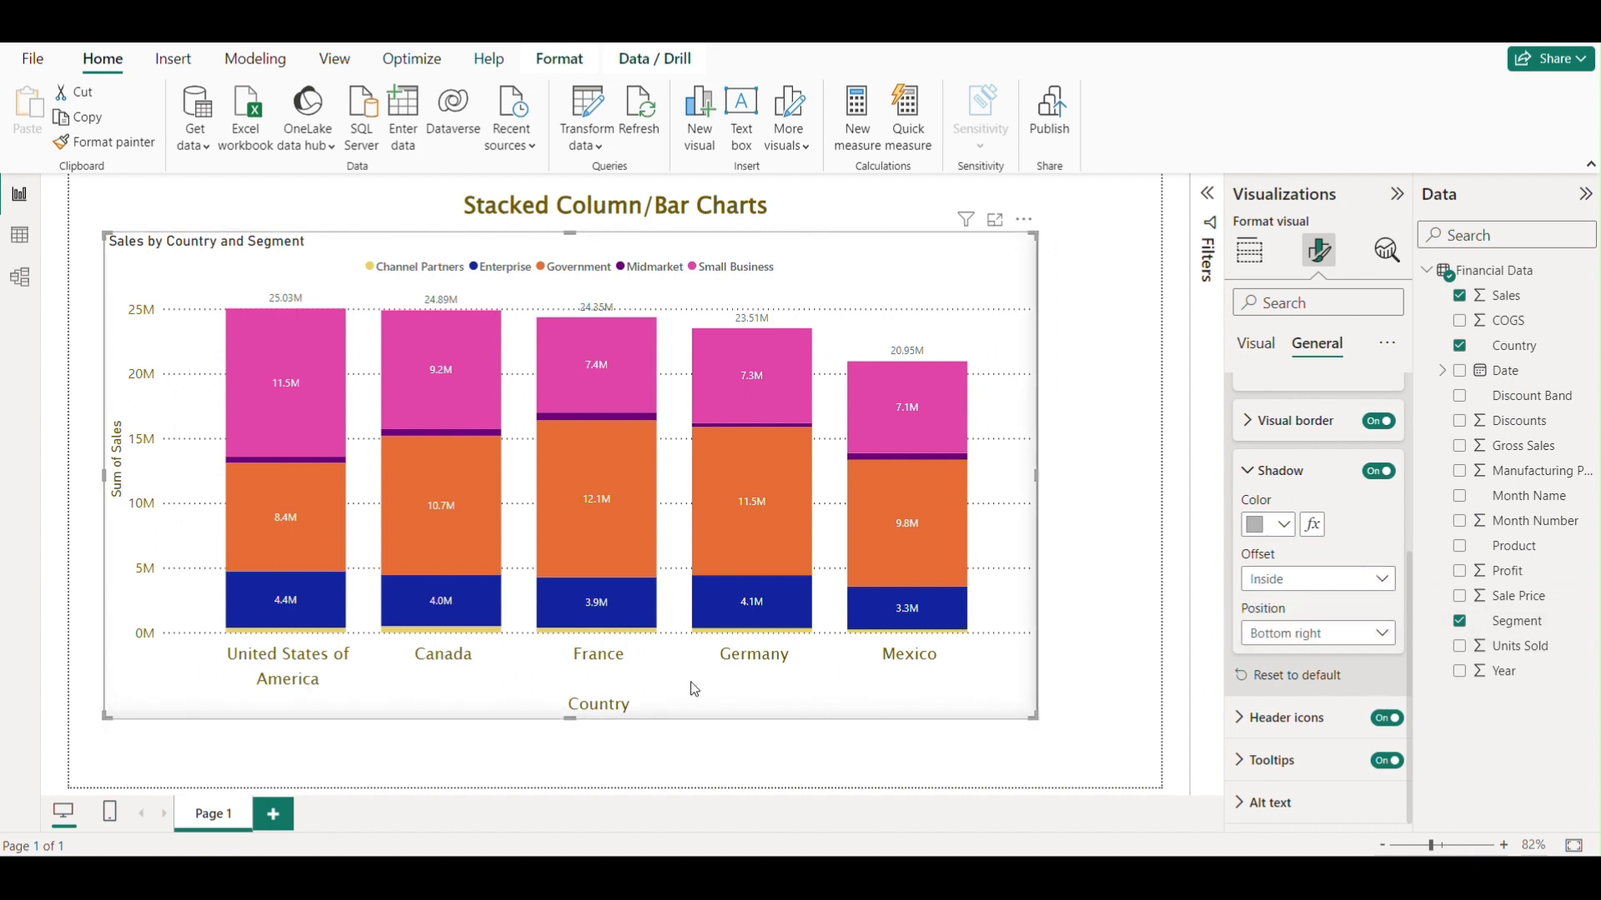
pyautogui.click(1322, 579)
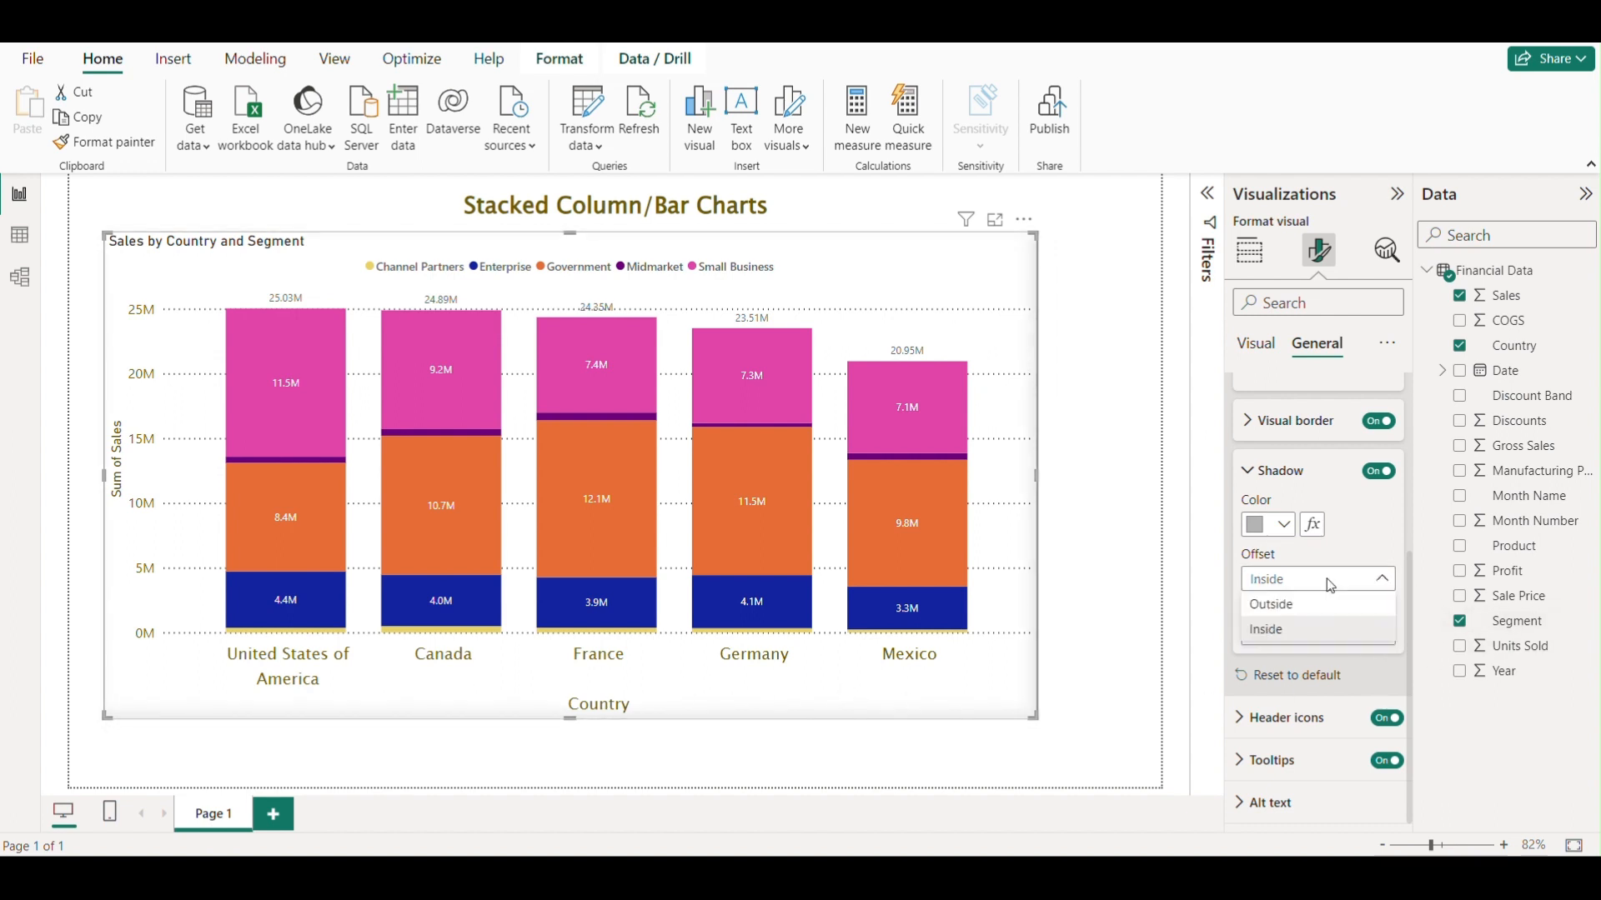
pyautogui.click(1290, 606)
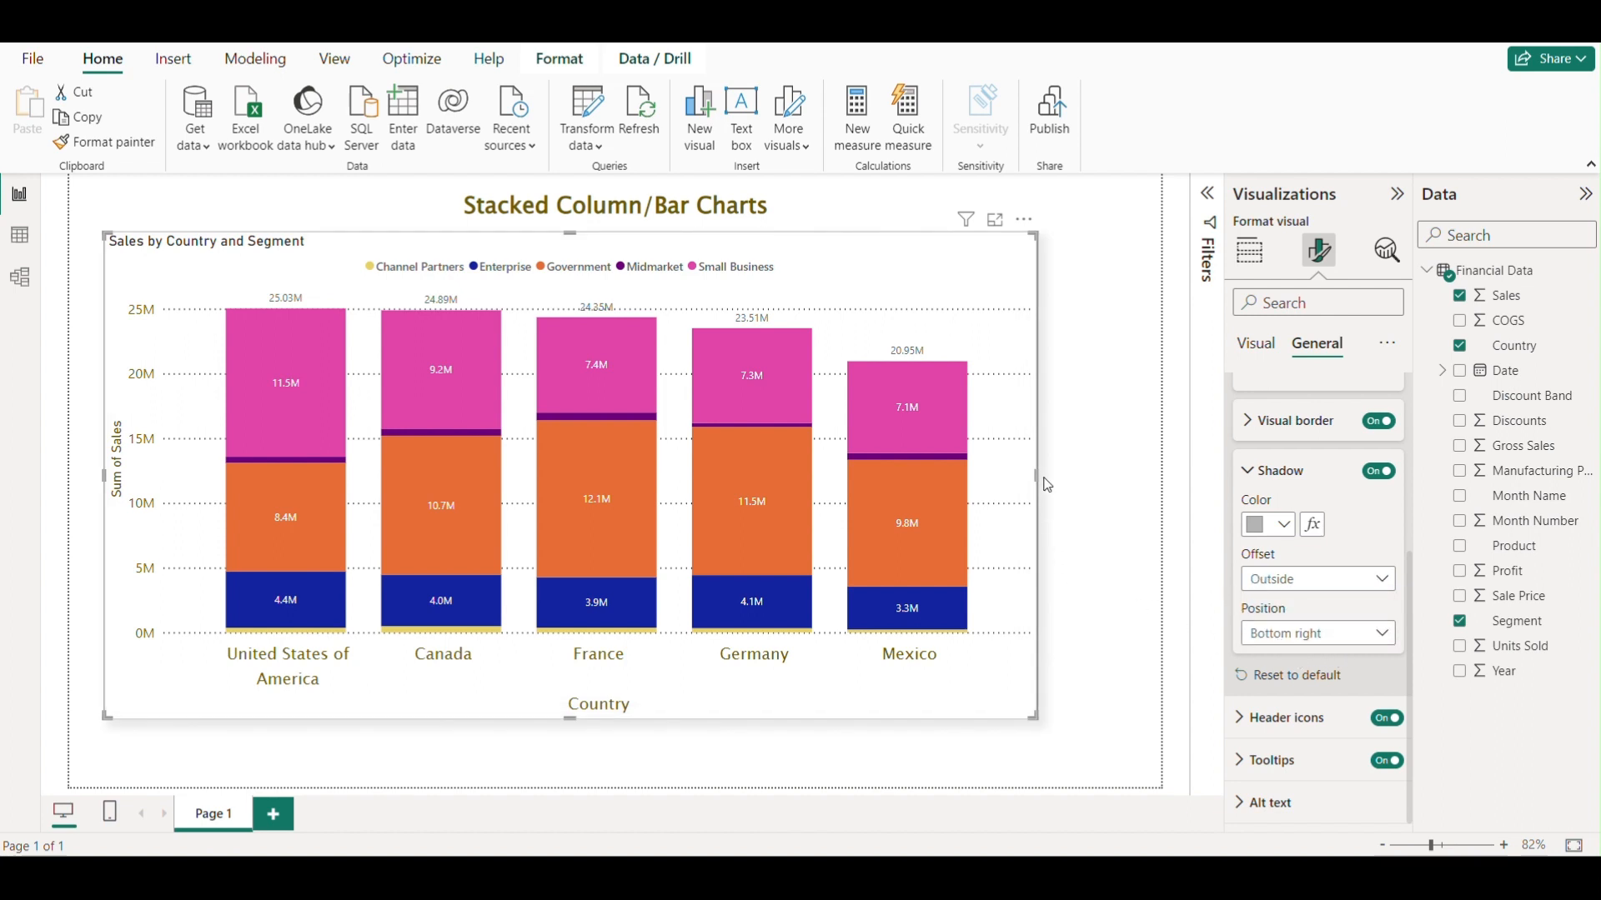
# Try the Top right shadow position, then set it back to Bottom right.
pyautogui.click(1334, 635)
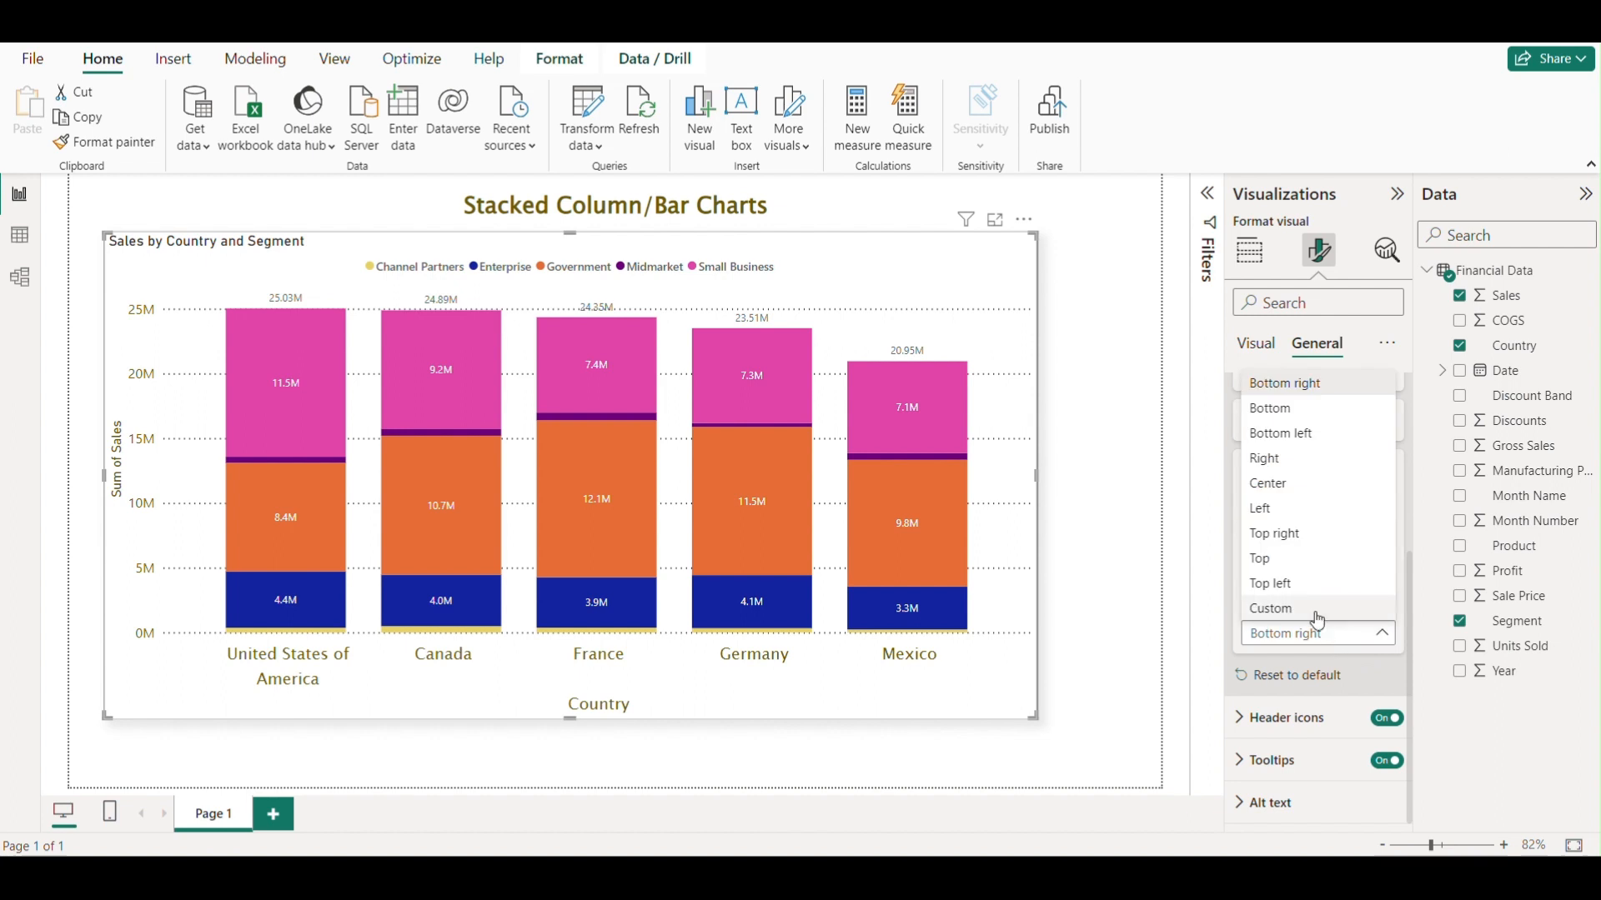
pyautogui.click(1301, 534)
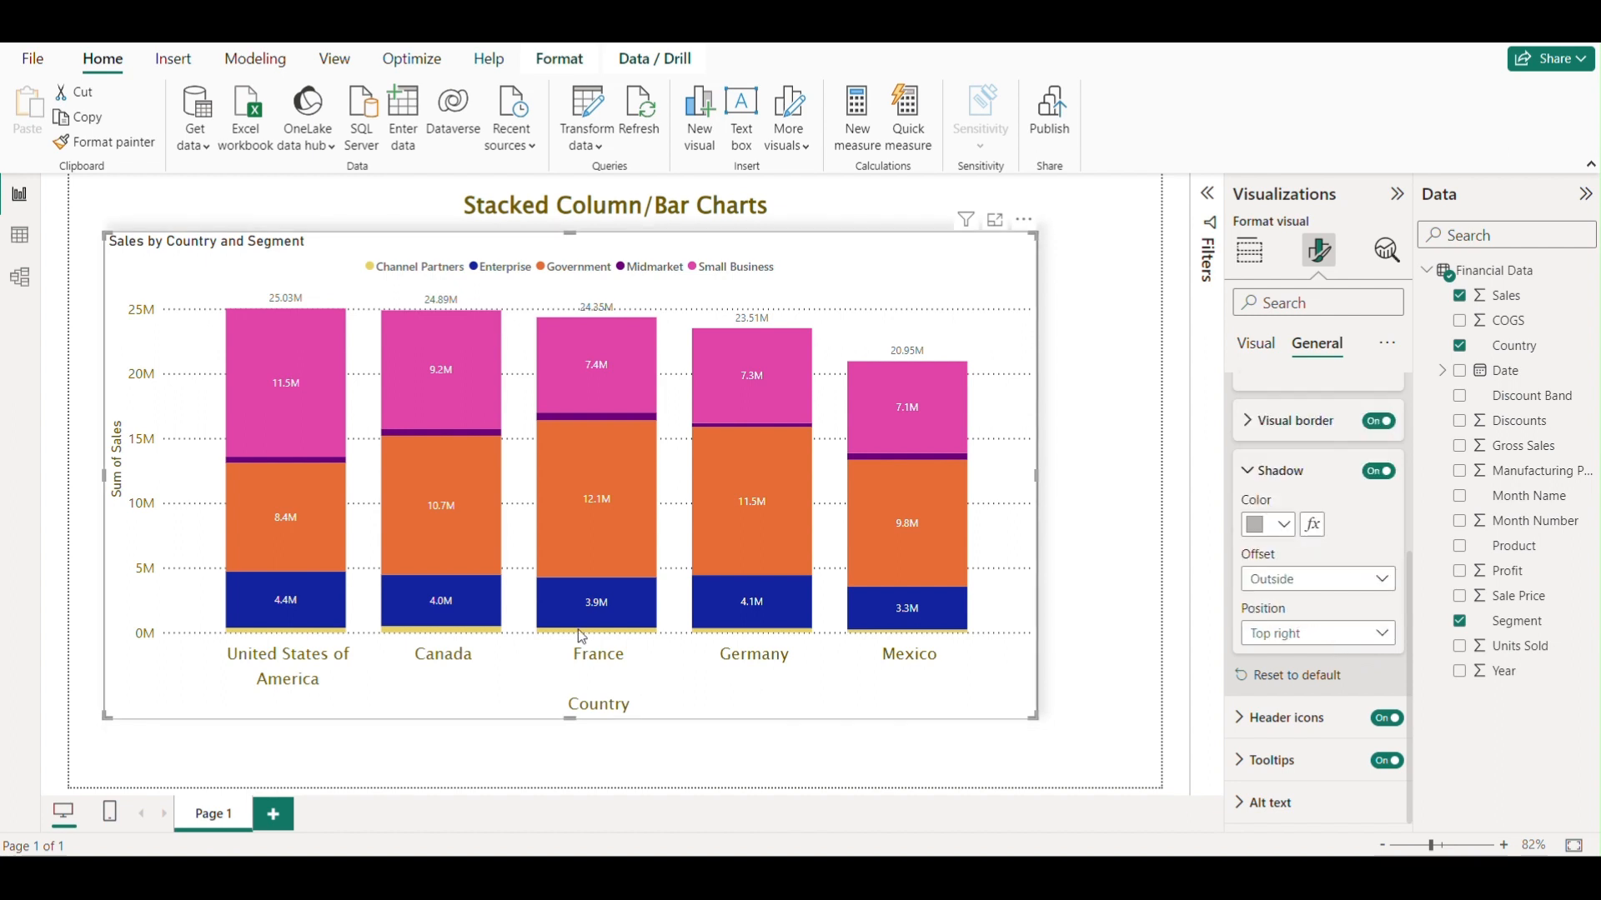
pyautogui.click(1306, 629)
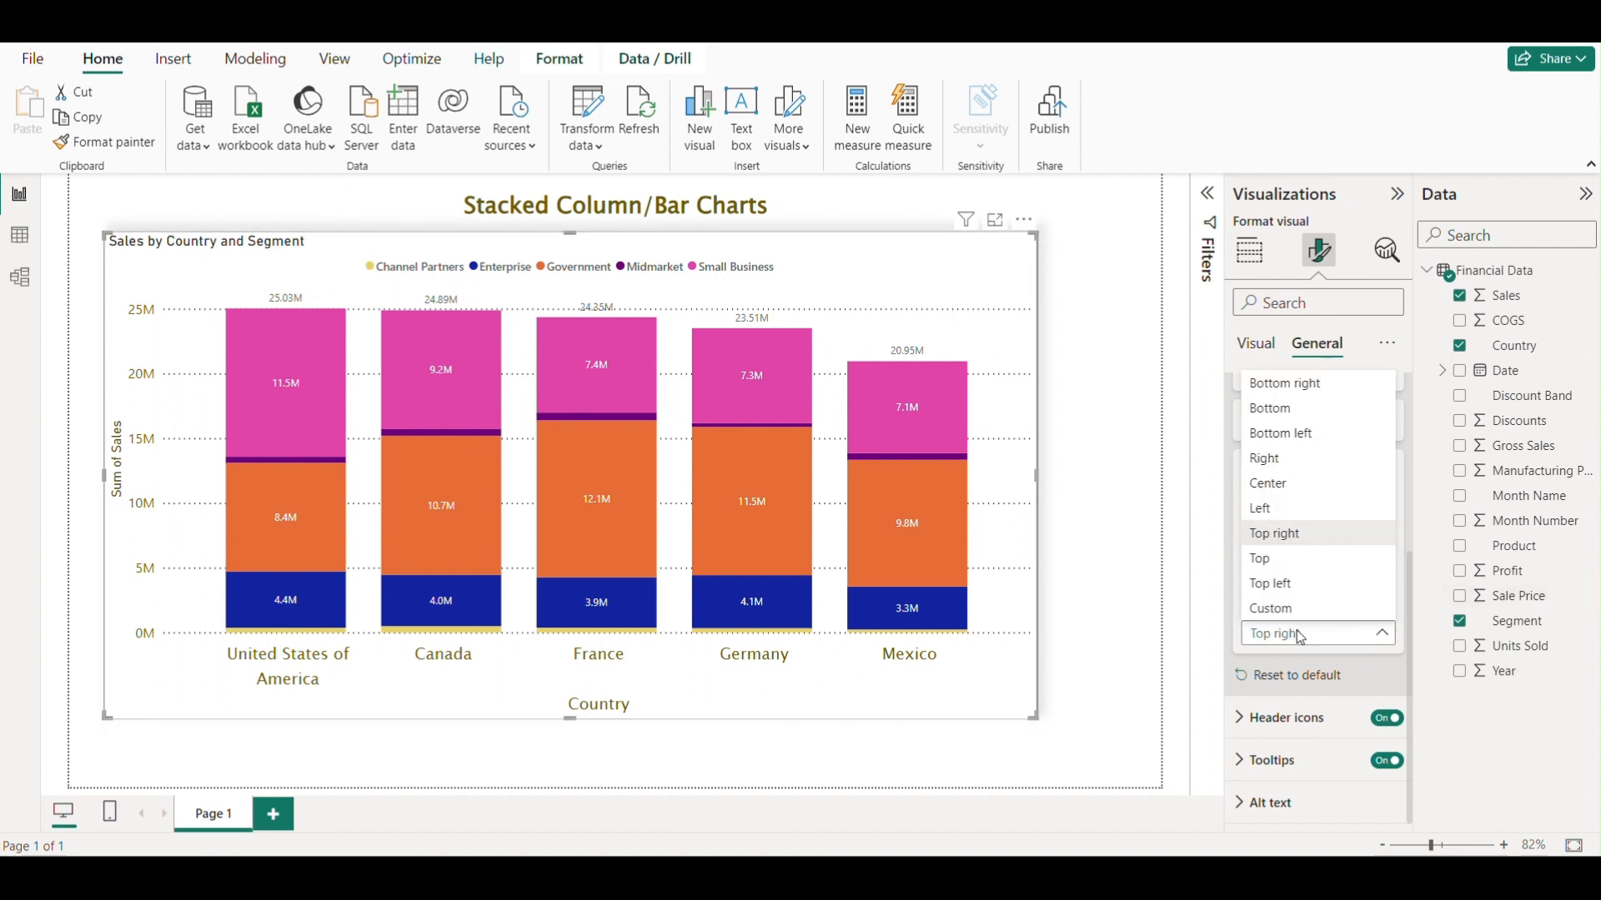
pyautogui.click(1303, 385)
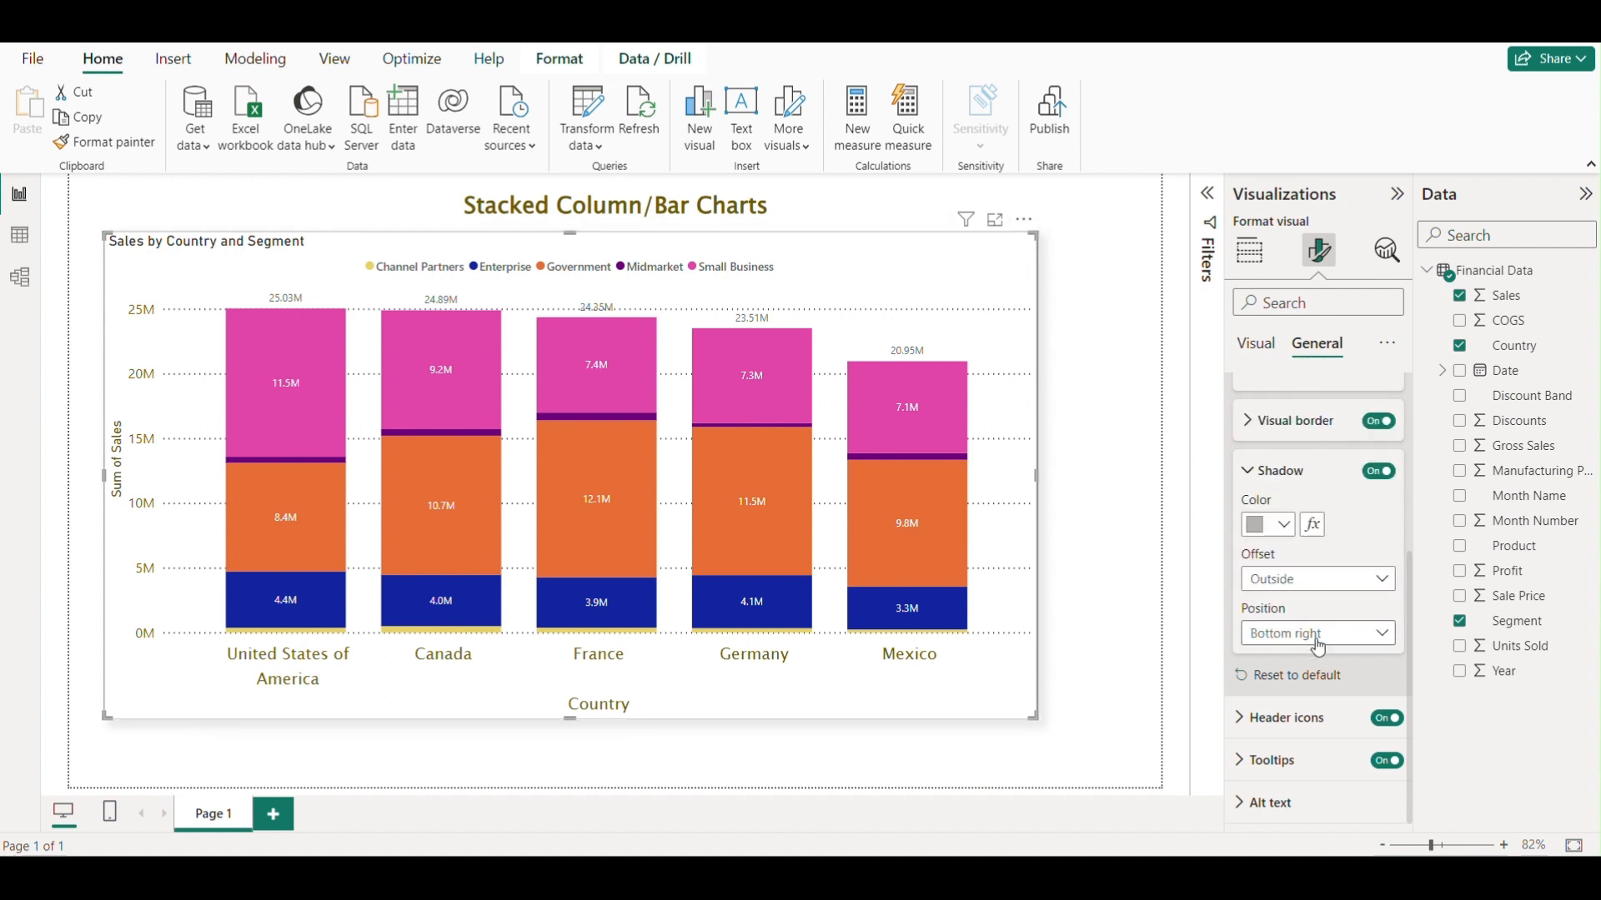
pyautogui.scroll(2, 1316, 634)
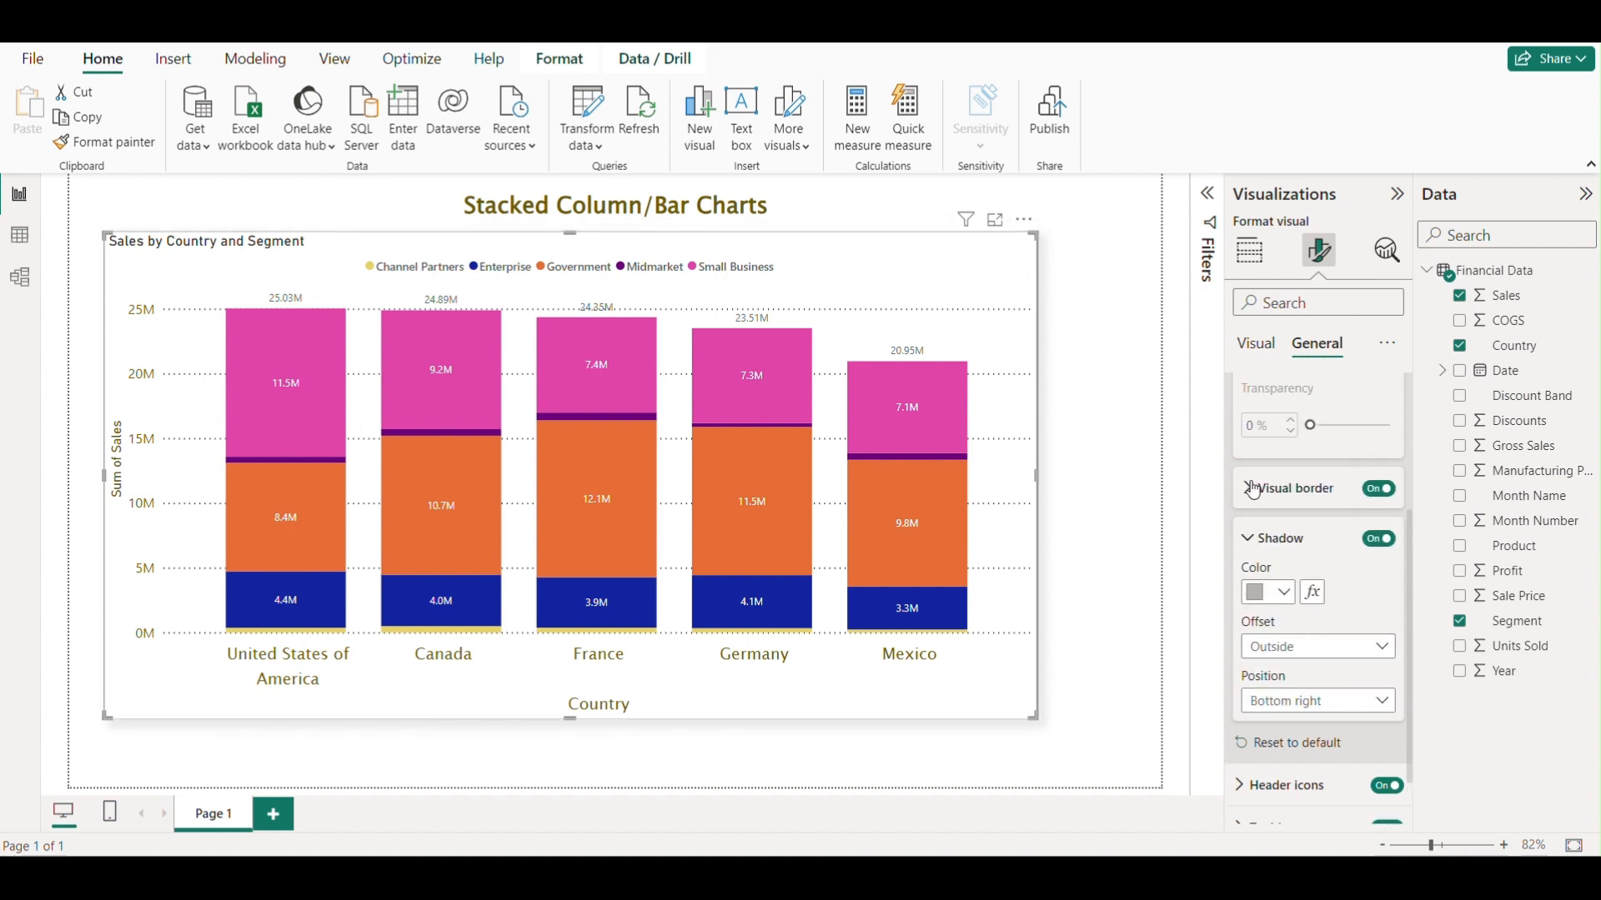
pyautogui.click(1251, 490)
pyautogui.scroll(1, 1247, 501)
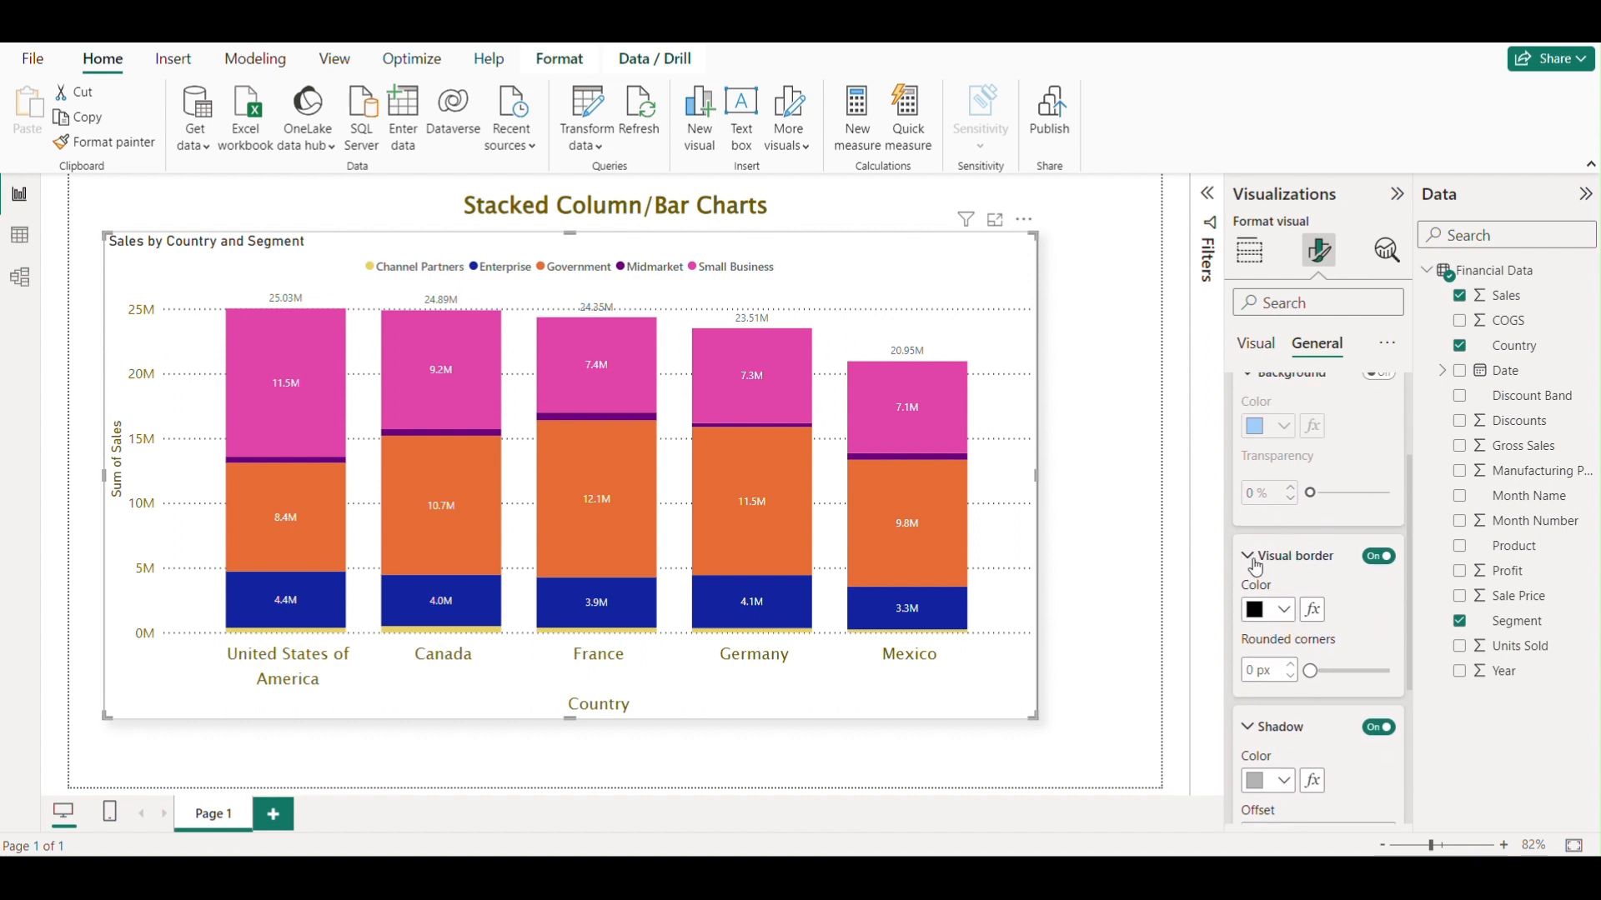
pyautogui.click(1249, 556)
pyautogui.scroll(2, 1277, 584)
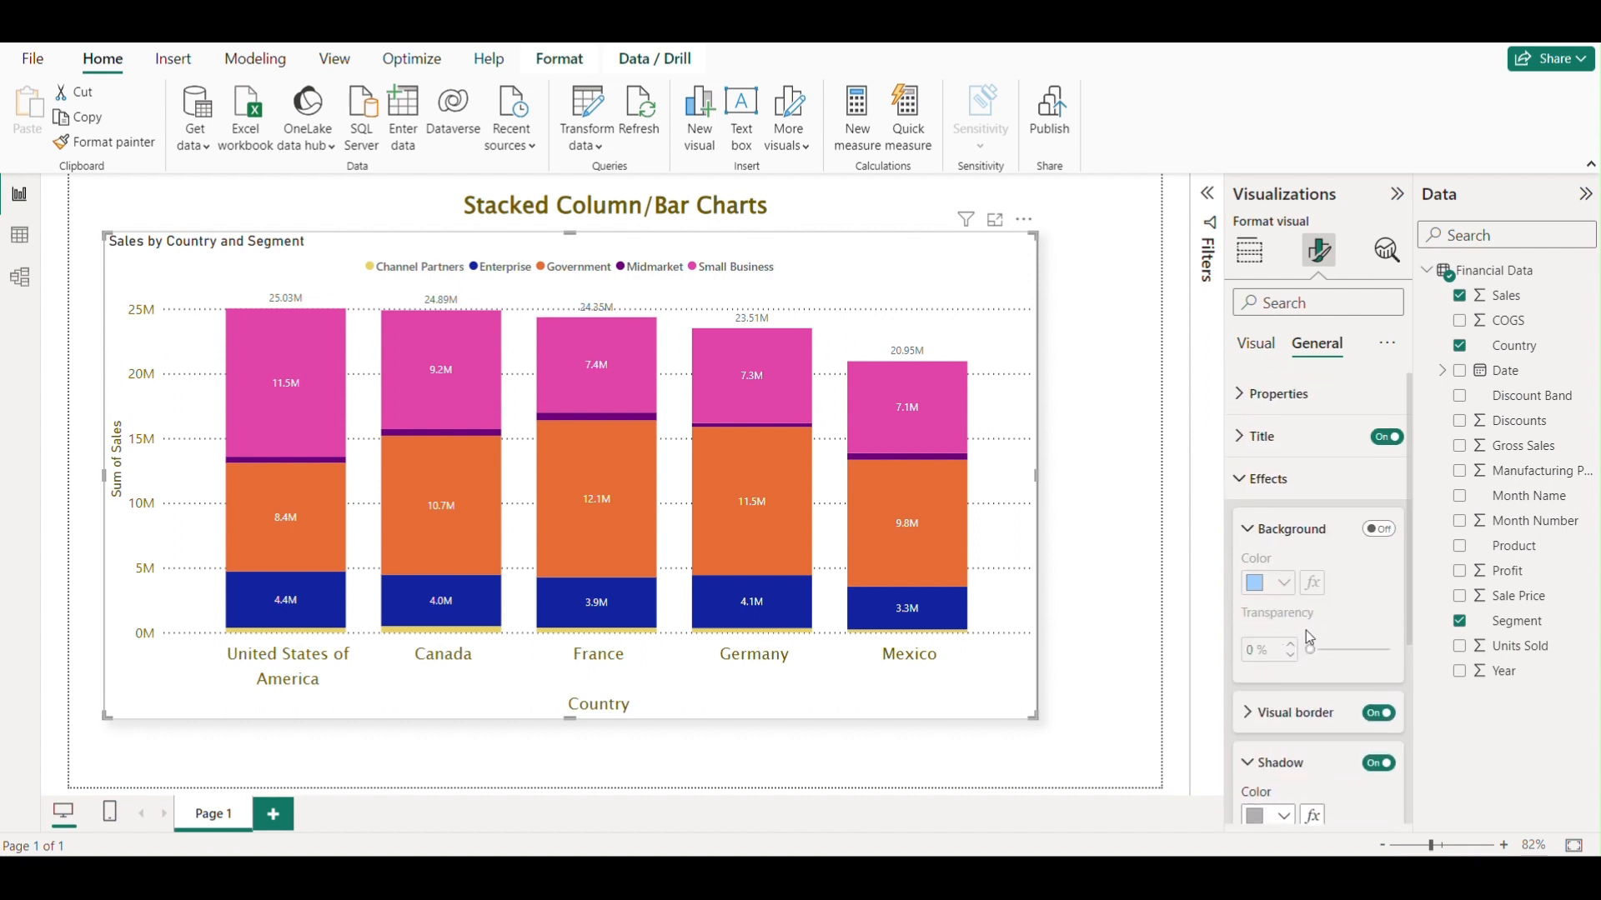
pyautogui.click(1283, 523)
pyautogui.scroll(-2, 1281, 574)
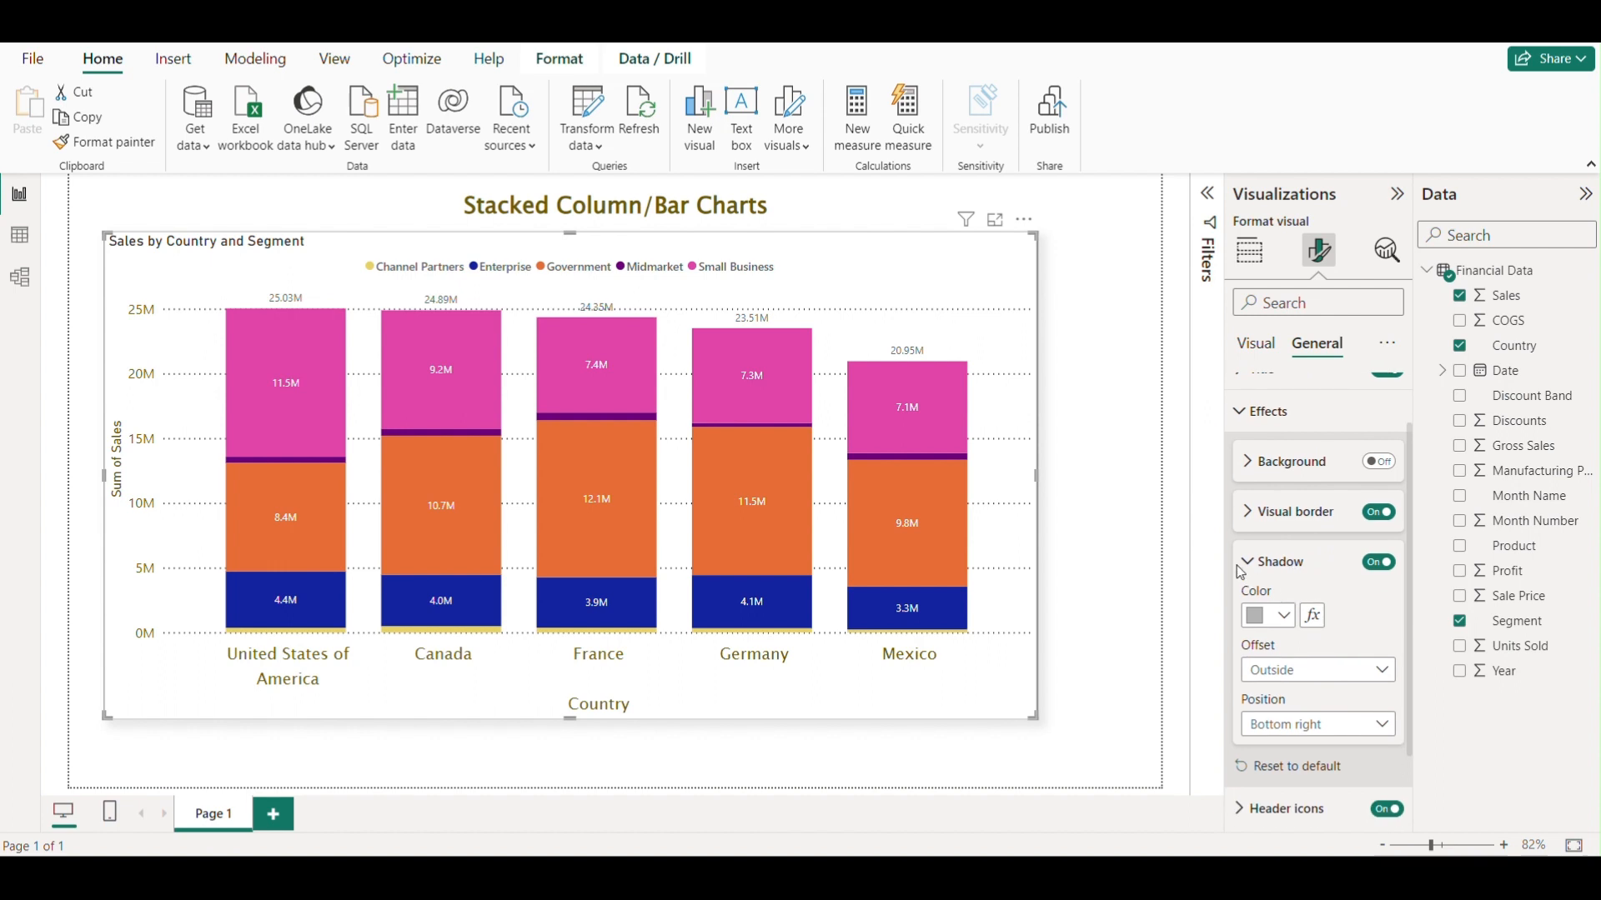
pyautogui.click(1243, 565)
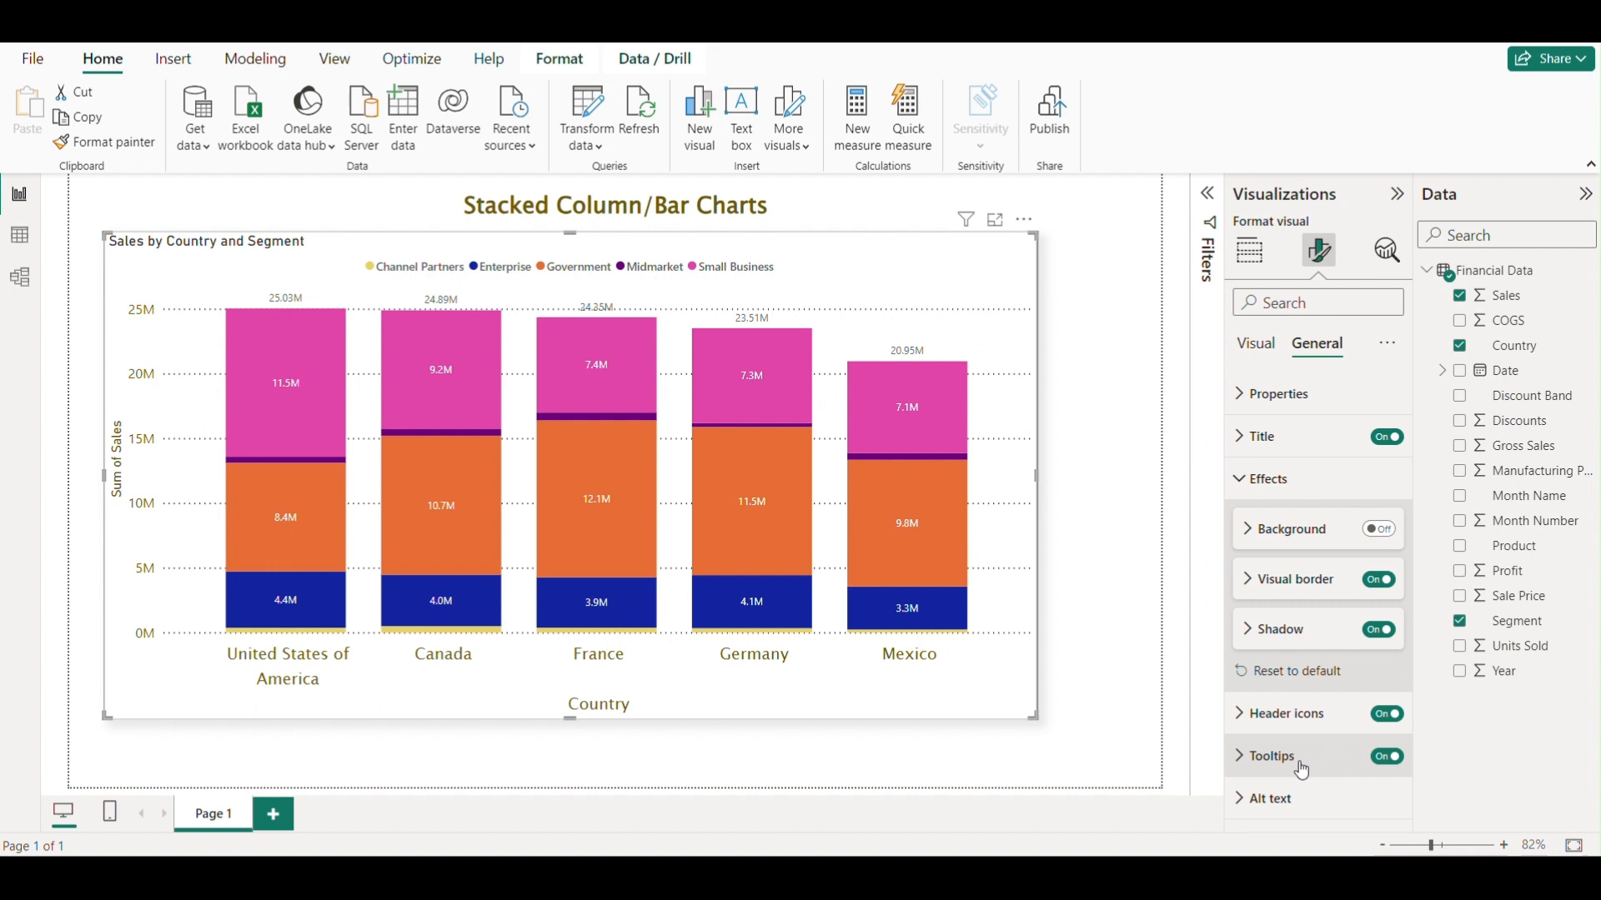
# Reposition the chart visual more centrally on the report page.
pyautogui.click(1099, 512)
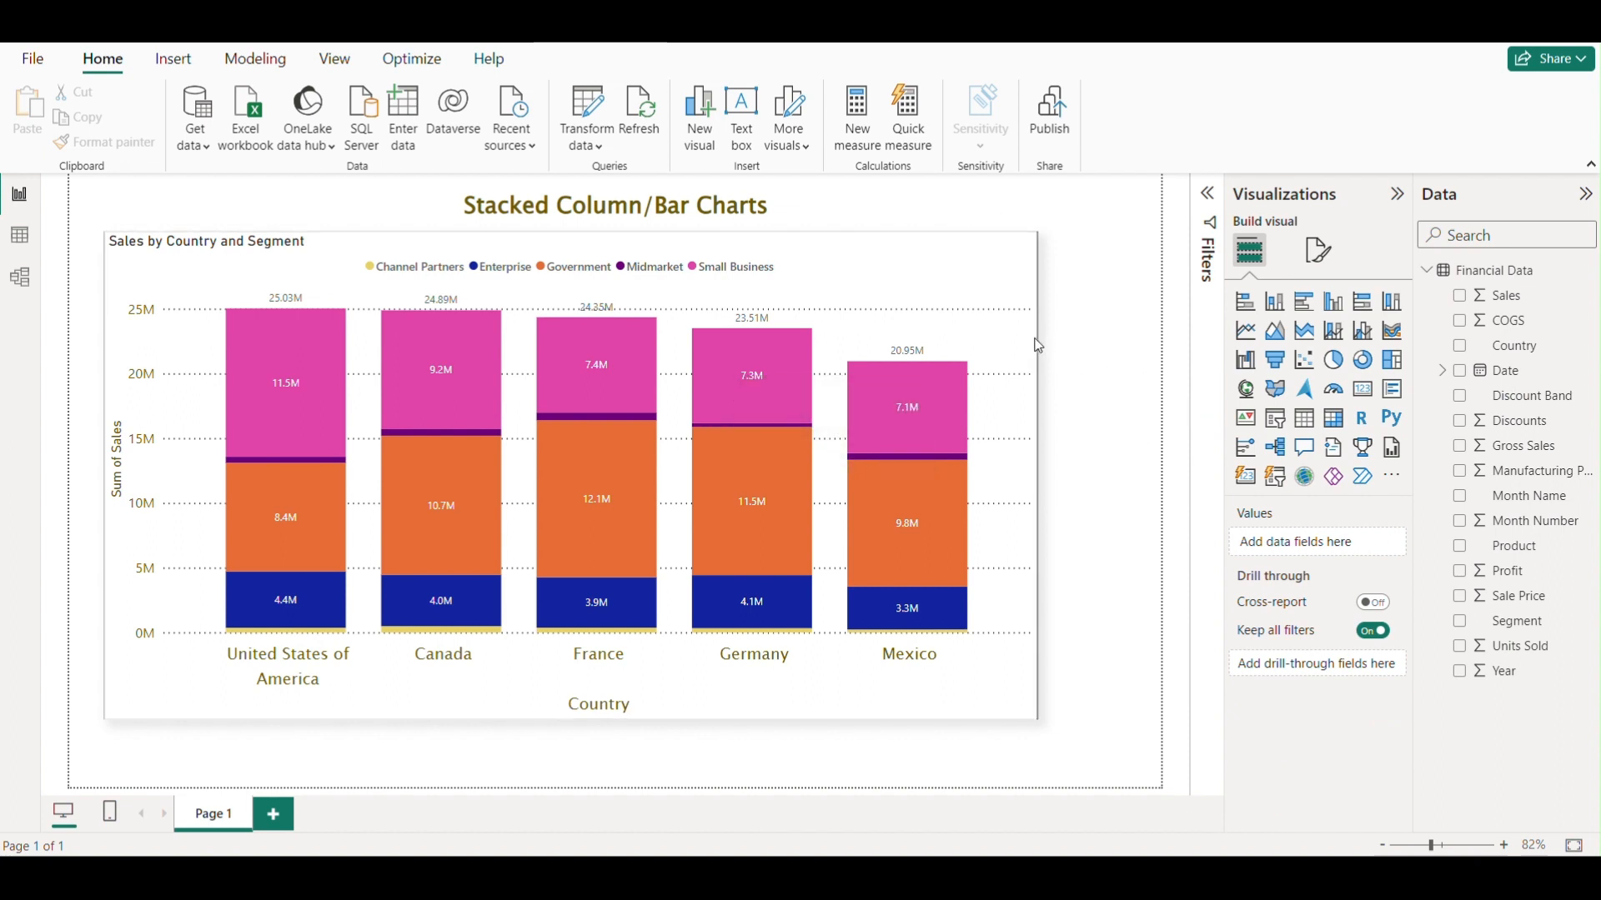
pyautogui.click(911, 293)
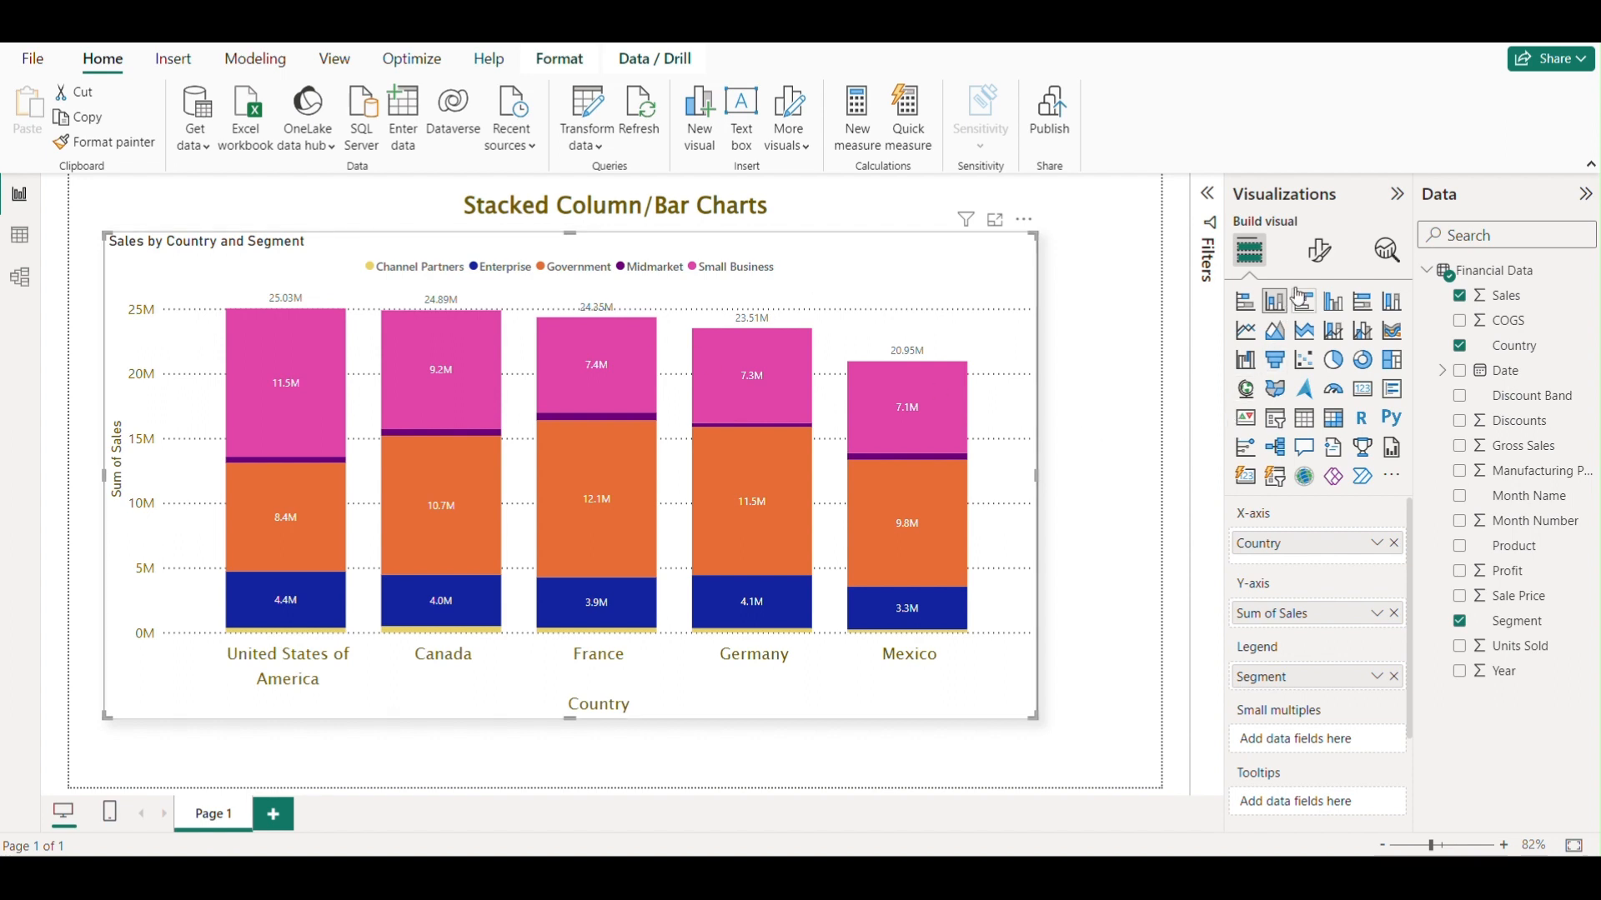
pyautogui.click(1321, 263)
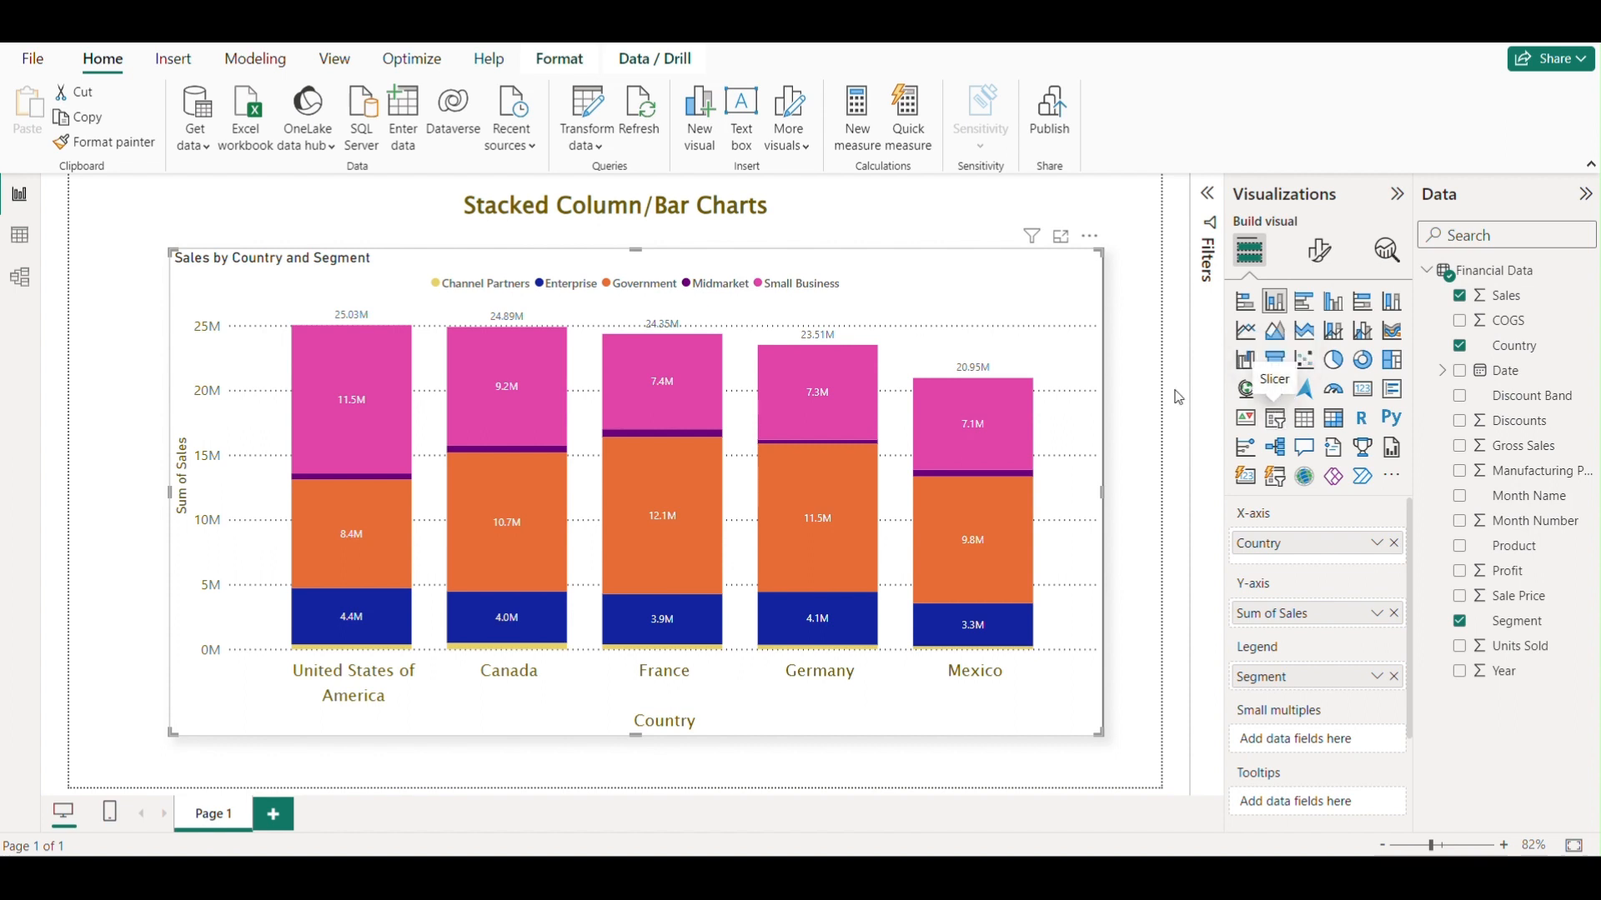
pyautogui.moveTo(1020, 301); pyautogui.dragTo(1001, 300)
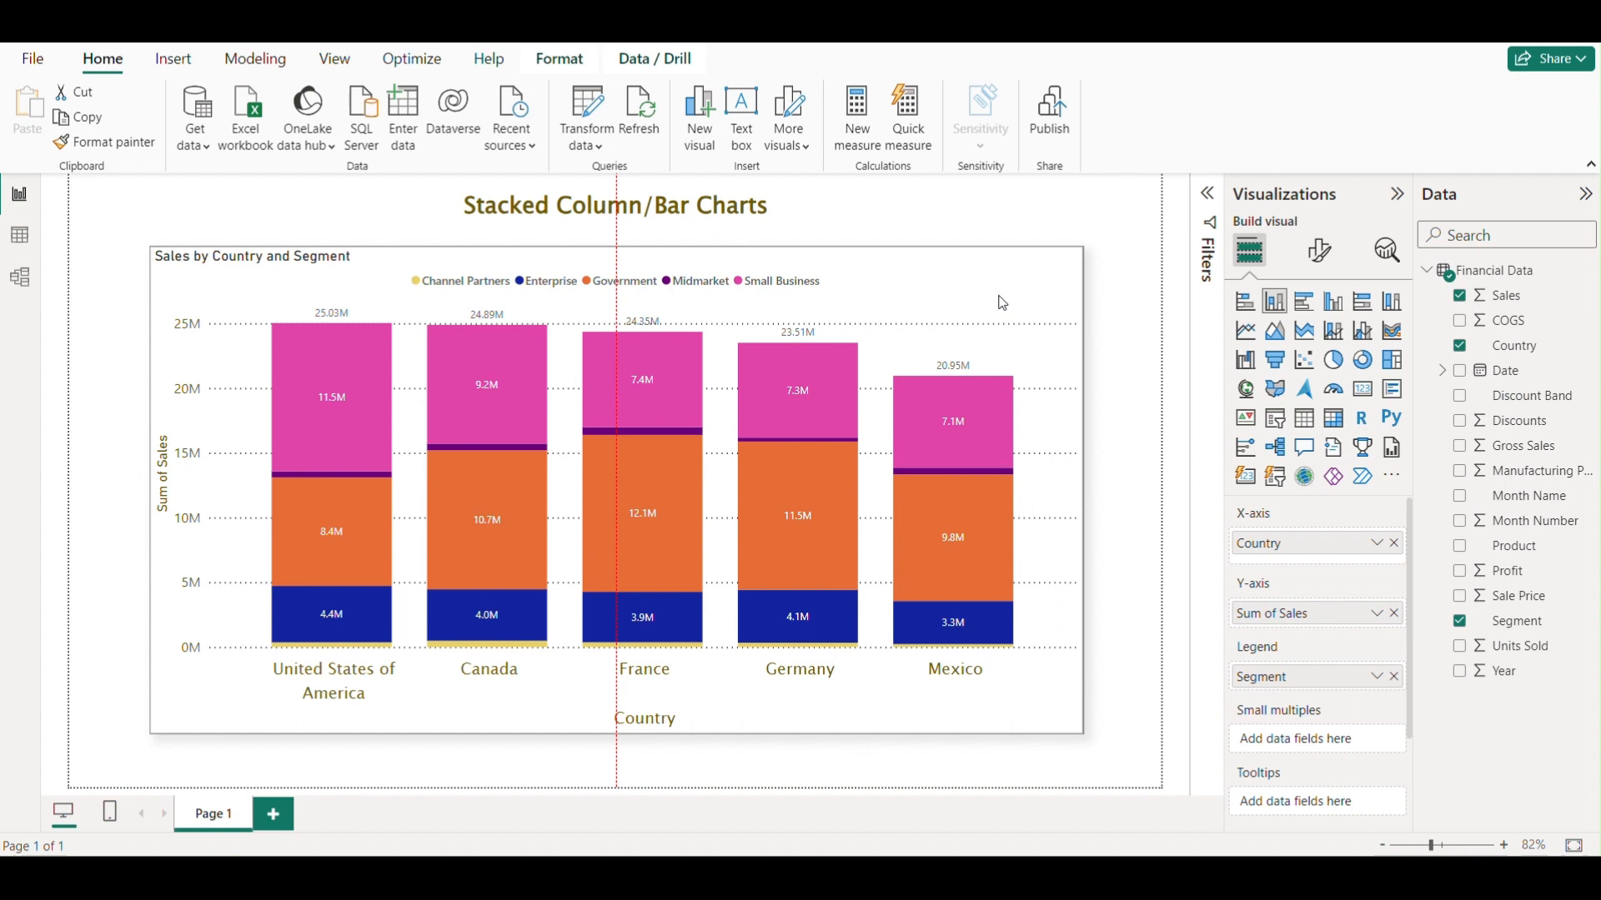
pyautogui.moveTo(1001, 302); pyautogui.dragTo(1001, 303)
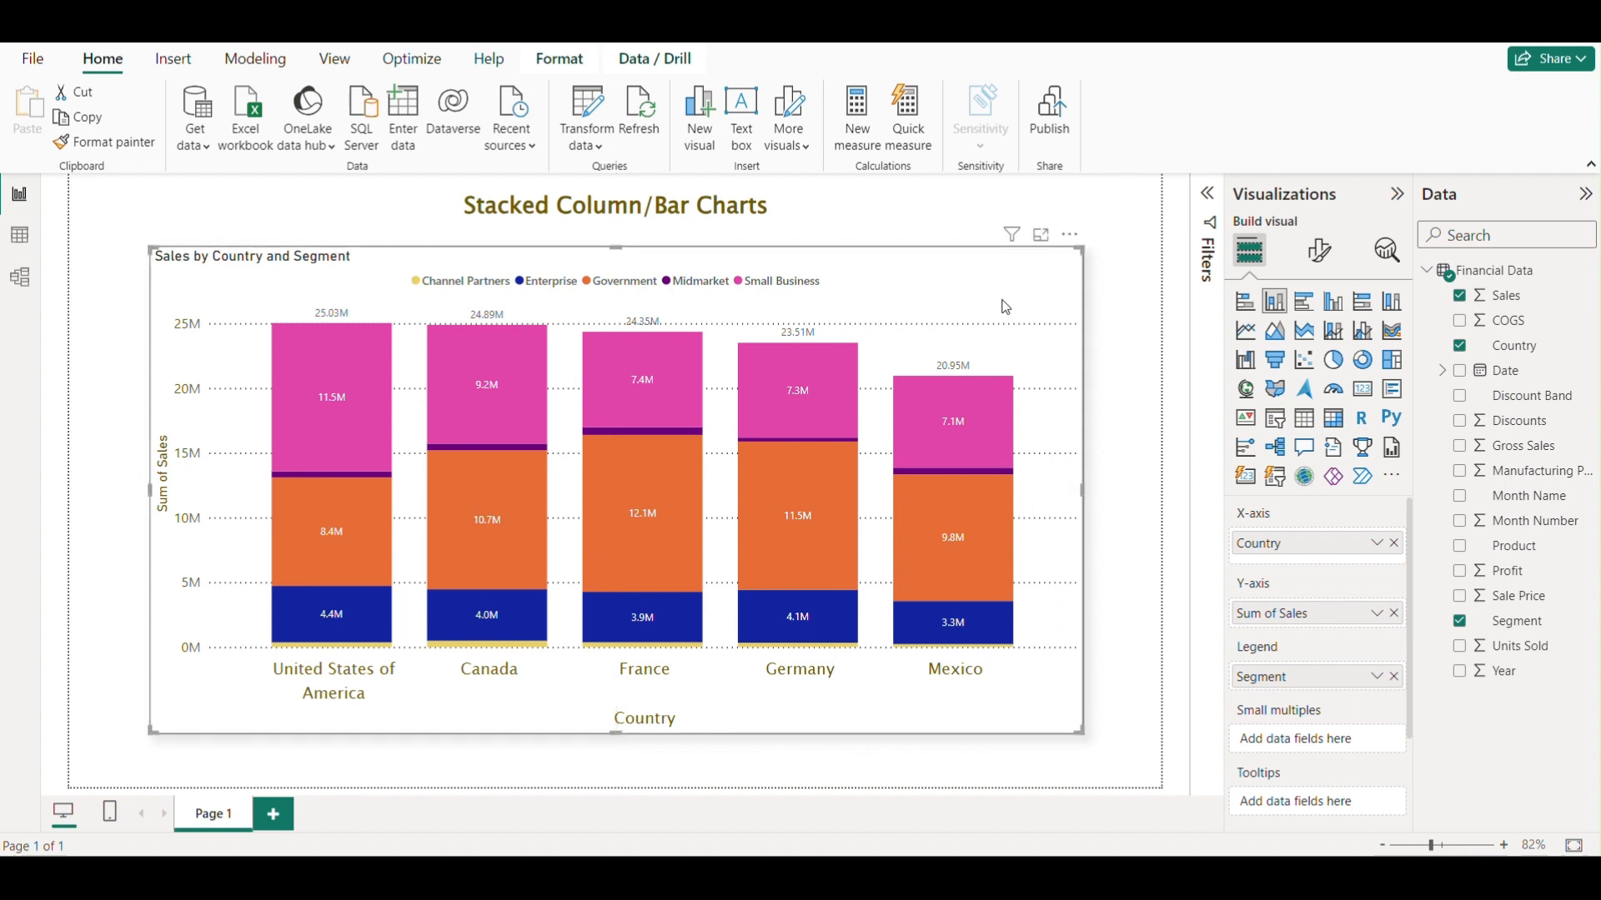